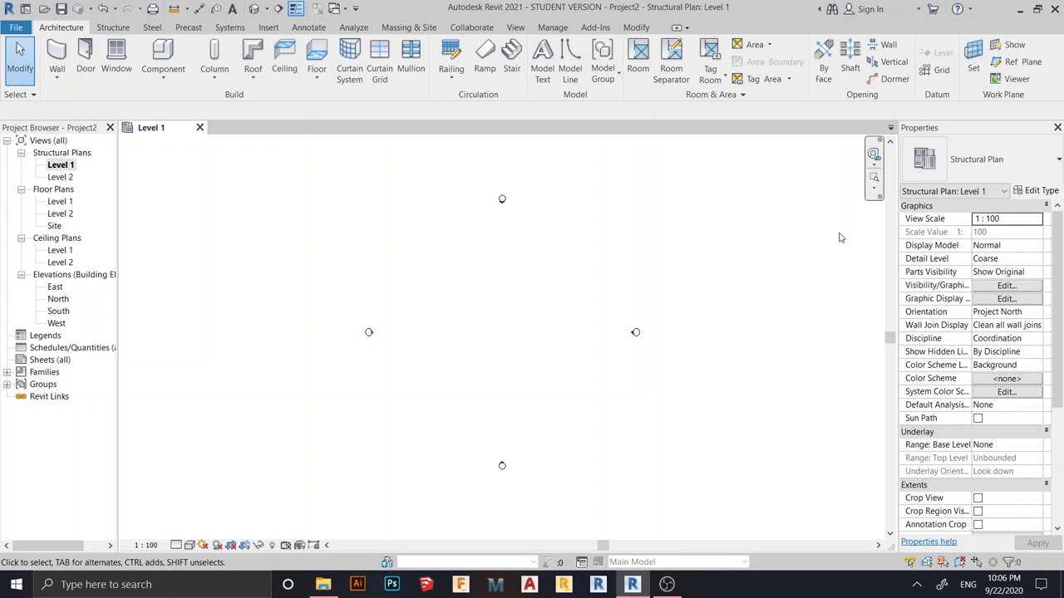
Step: Start an isolated structural foundation and accept loading a foundation family into the project
middle_drag(547, 307, 517, 306)
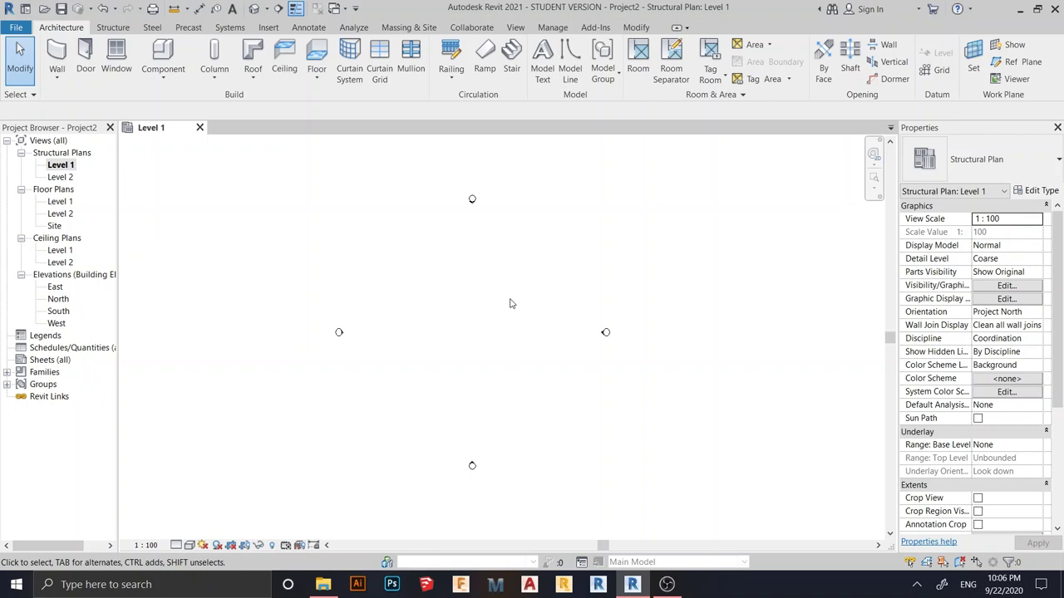
middle_click(510, 304)
click(112, 28)
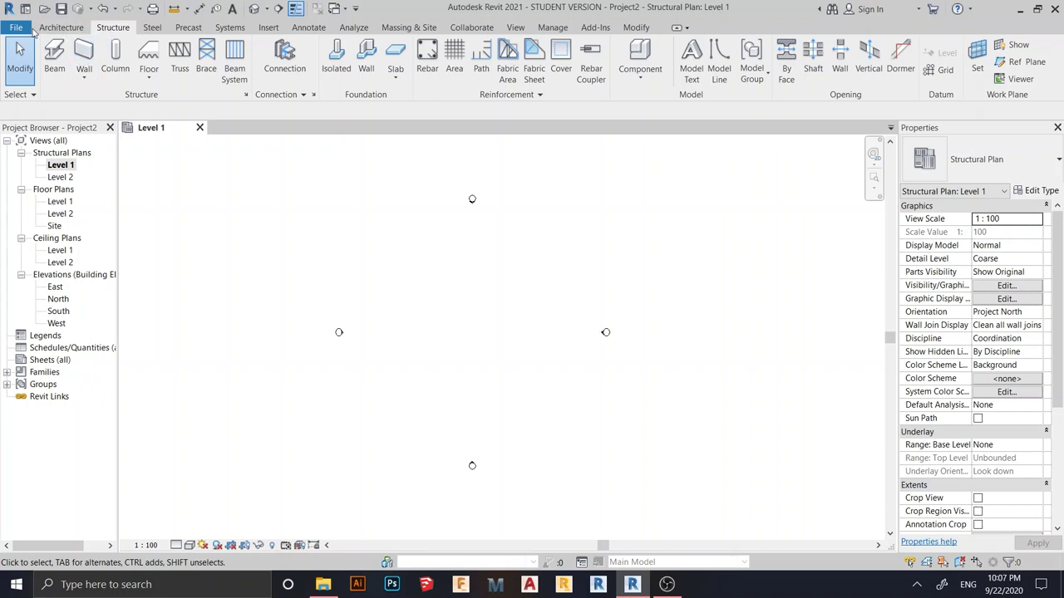
click(335, 73)
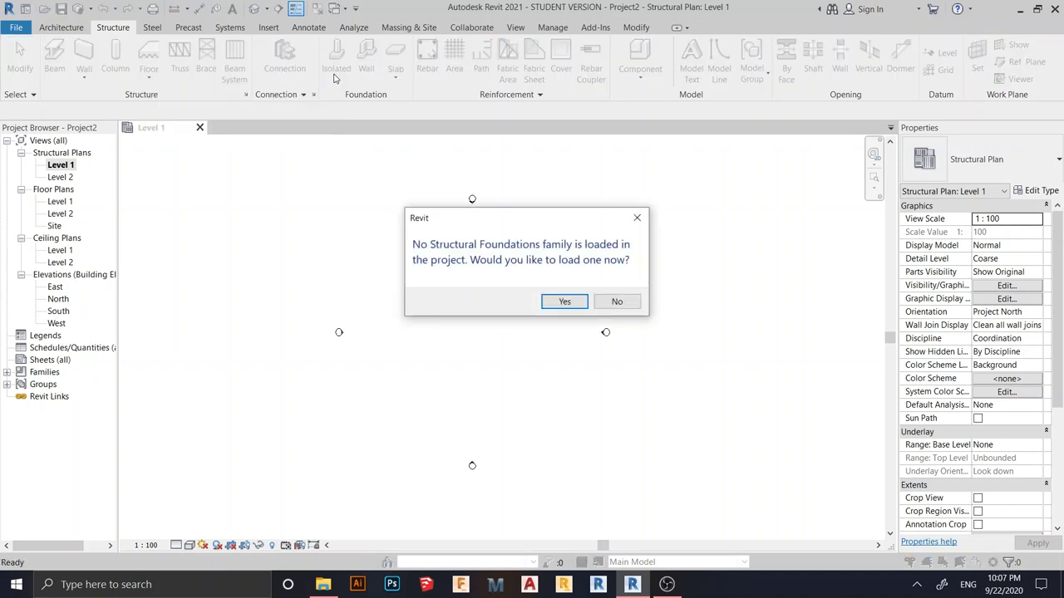
drag(508, 221, 502, 185)
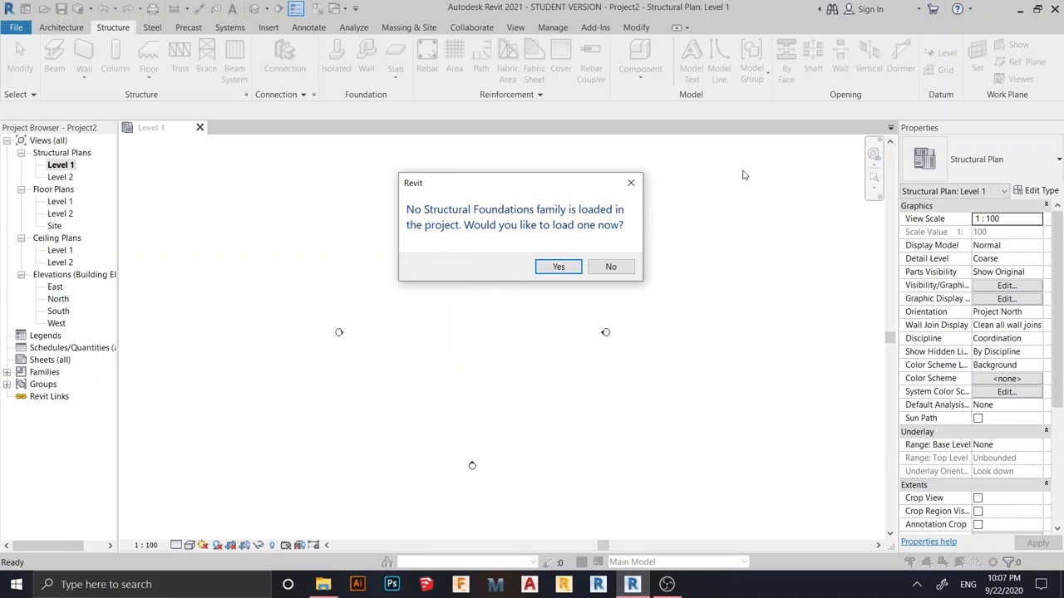
click(558, 268)
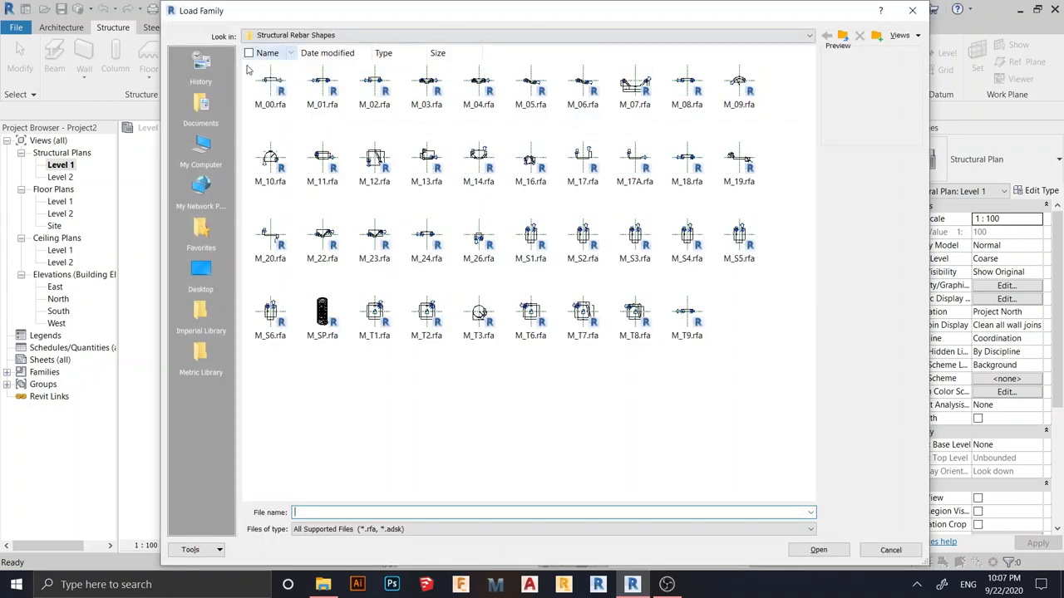
Step: Load the M_Pile Cap-Triangular family from the Structural Foundations folder of the English library
click(453, 37)
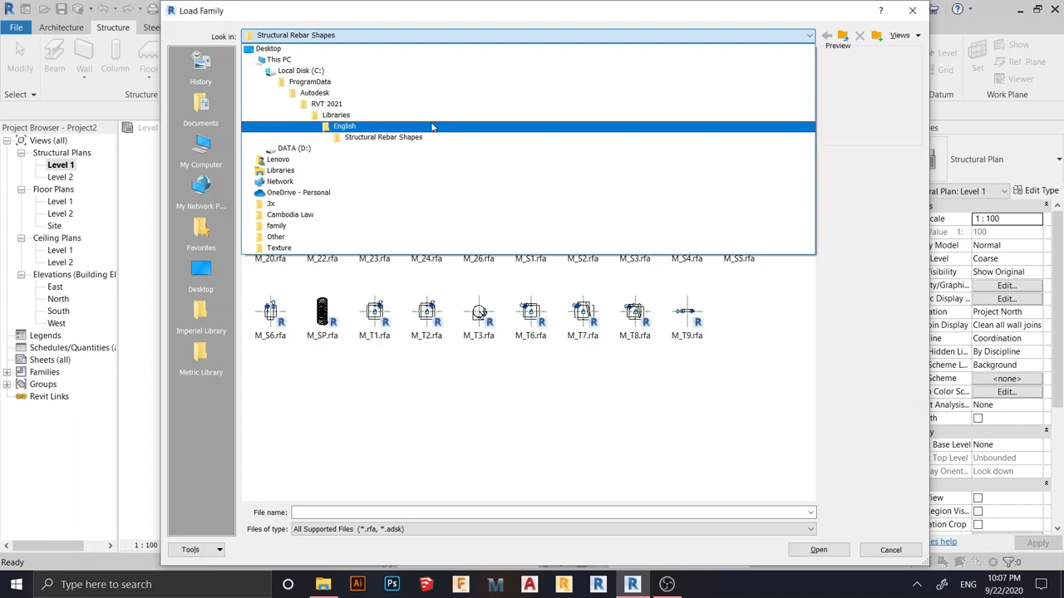
click(403, 126)
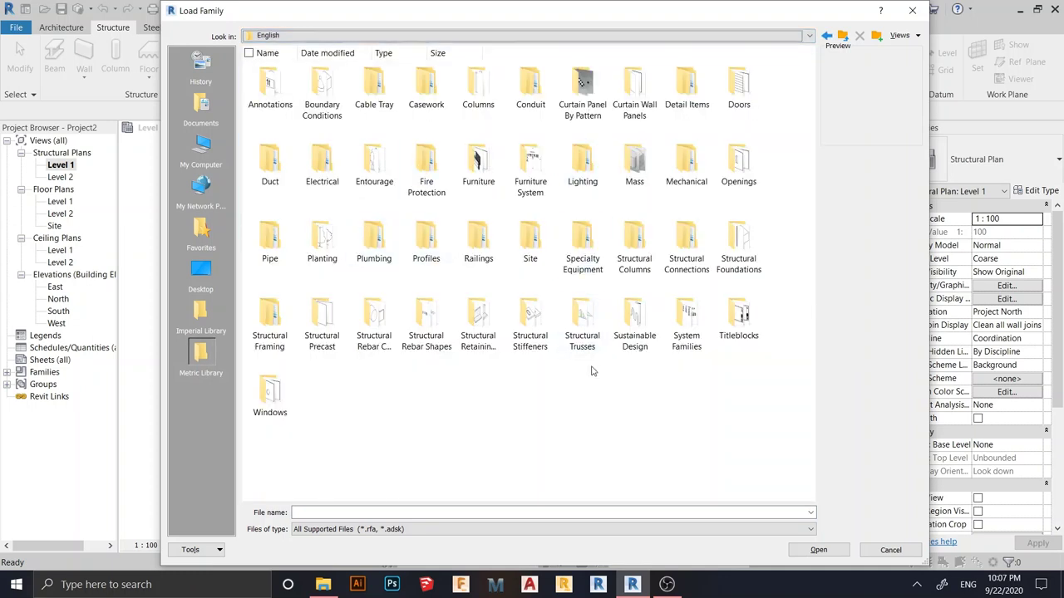
click(734, 264)
double_click(734, 264)
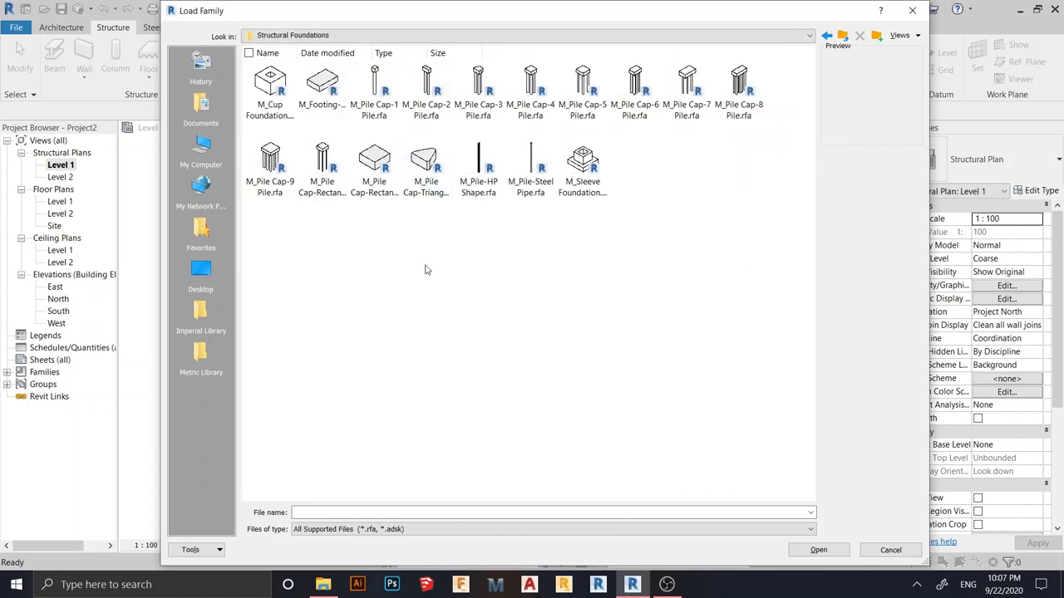
double_click(422, 181)
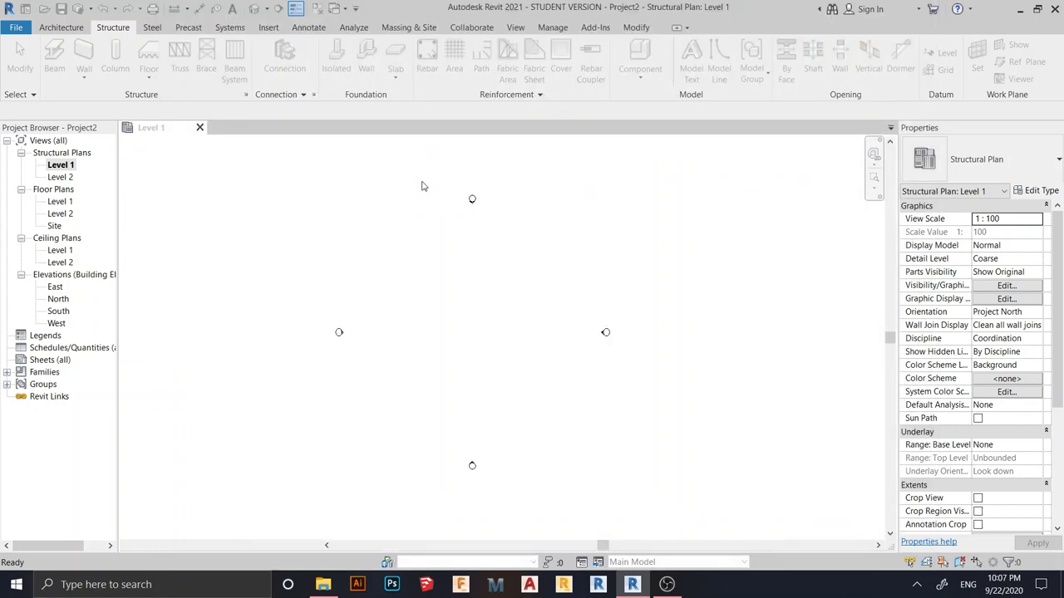
Step: Place one 1500 x 1600 x 750mm triangular pile cap on Level 1 between the four elevation markers, and finish placement
scroll(462, 364, up, 5)
middle_drag(532, 298, 454, 409)
scroll(471, 358, down, 2)
middle_drag(475, 358, 511, 387)
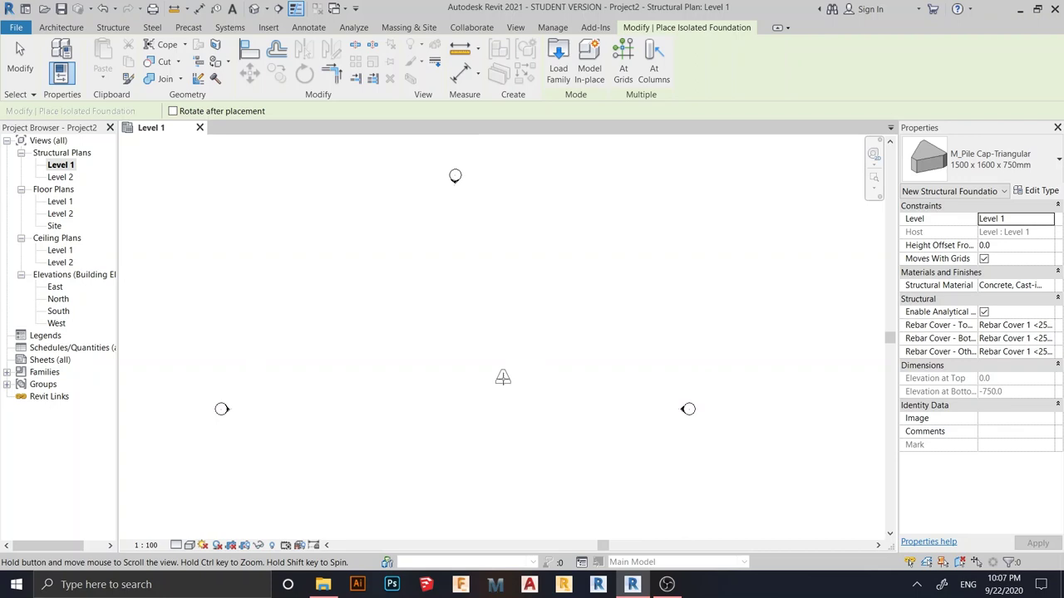
click(444, 348)
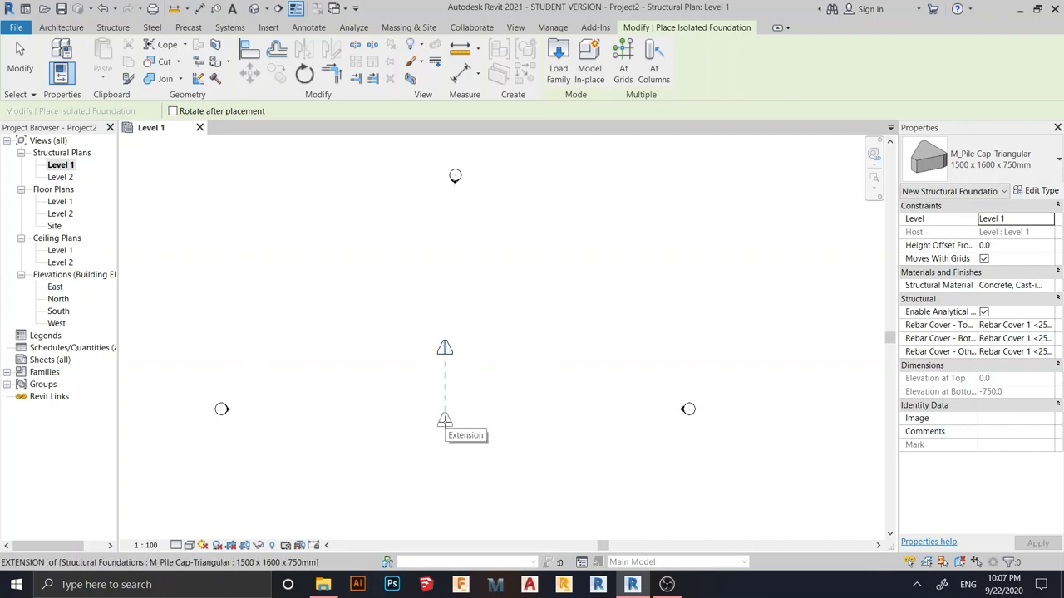
key(Escape)
key(Escape)
scroll(444, 420, down, 1)
middle_drag(184, 172, 165, 197)
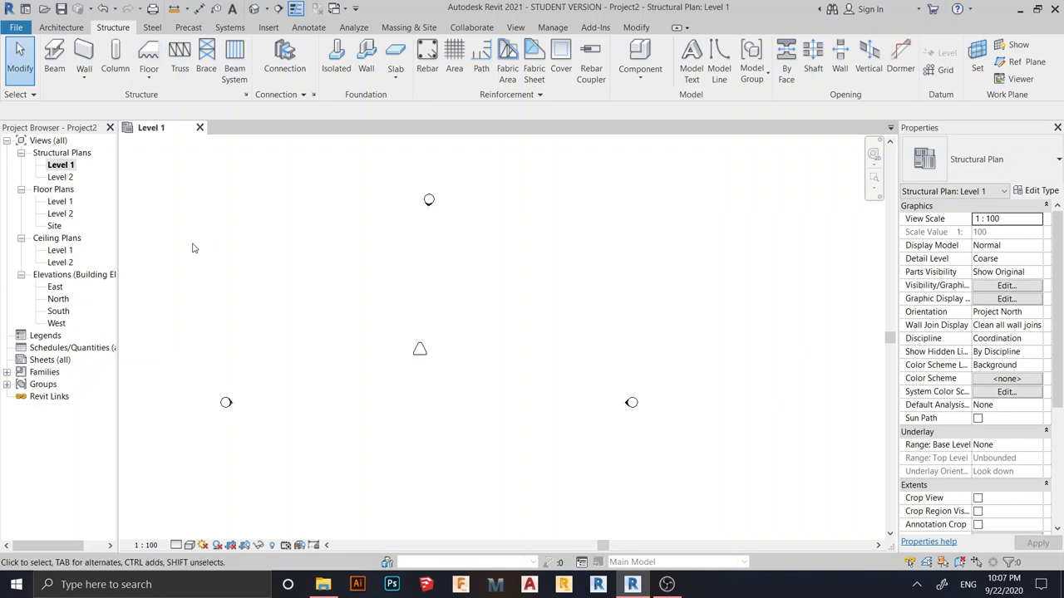
Step: Open the default 3D view and select the triangular pile cap for a close look at its shape
click(255, 10)
shift+middle_drag(515, 311, 541, 366)
click(375, 301)
scroll(395, 304, up, 3)
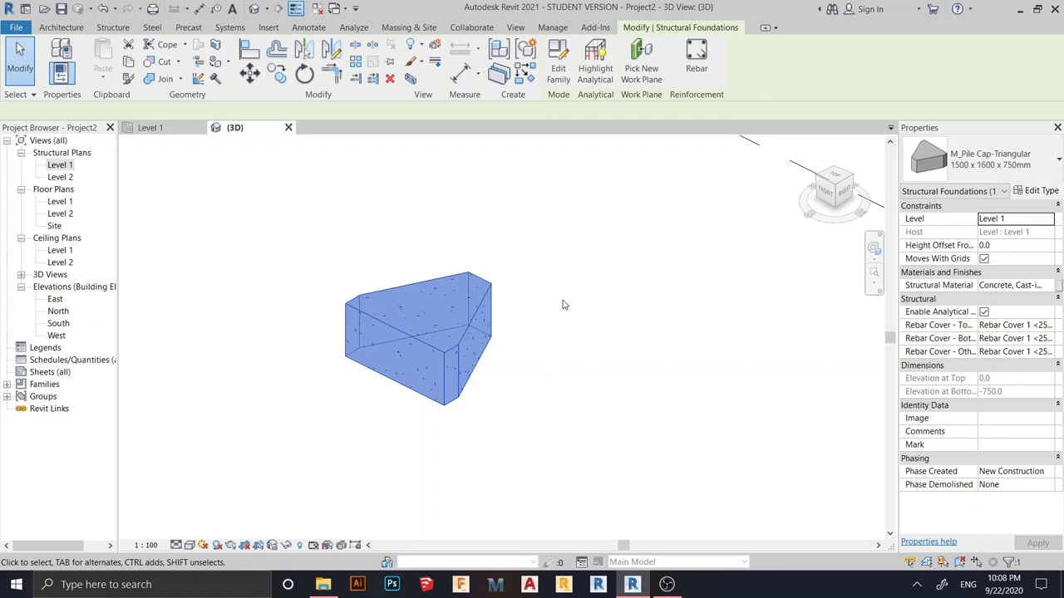
middle_drag(499, 419, 512, 396)
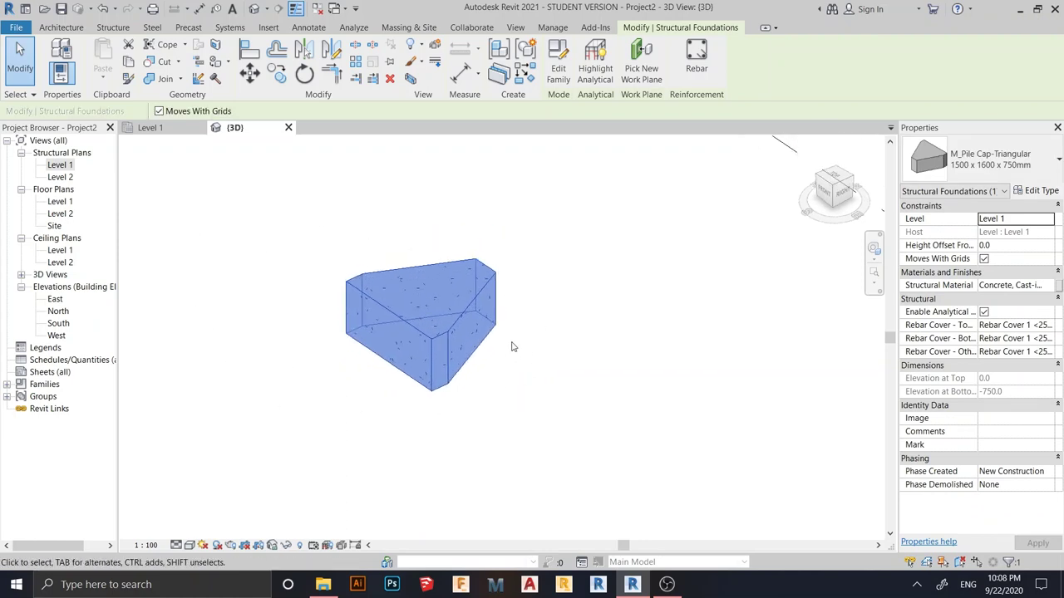
shift+middle_drag(512, 347, 477, 416)
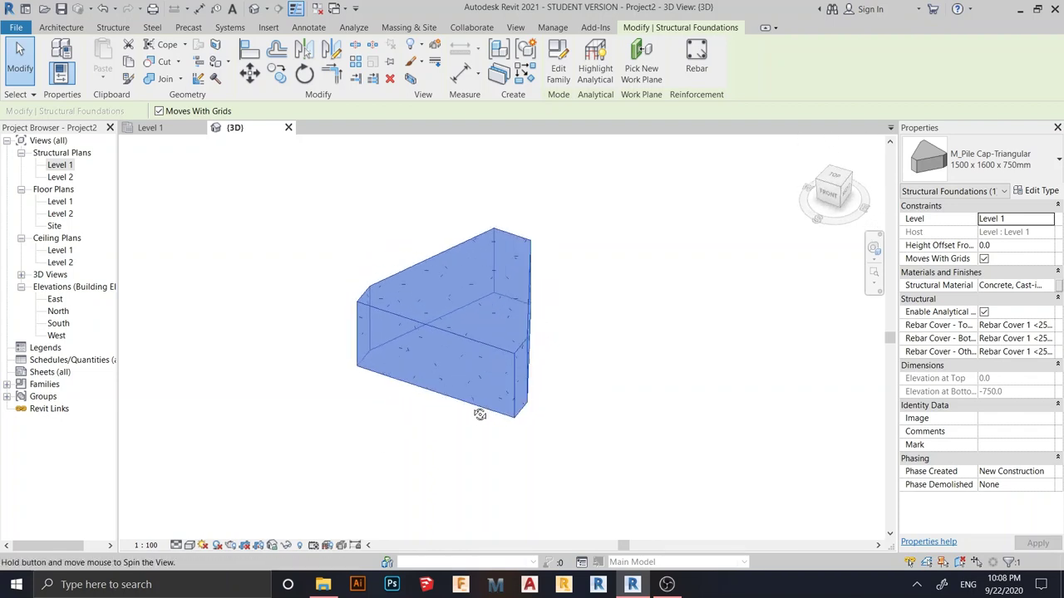
scroll(443, 285, up, 3)
middle_drag(667, 372, 624, 298)
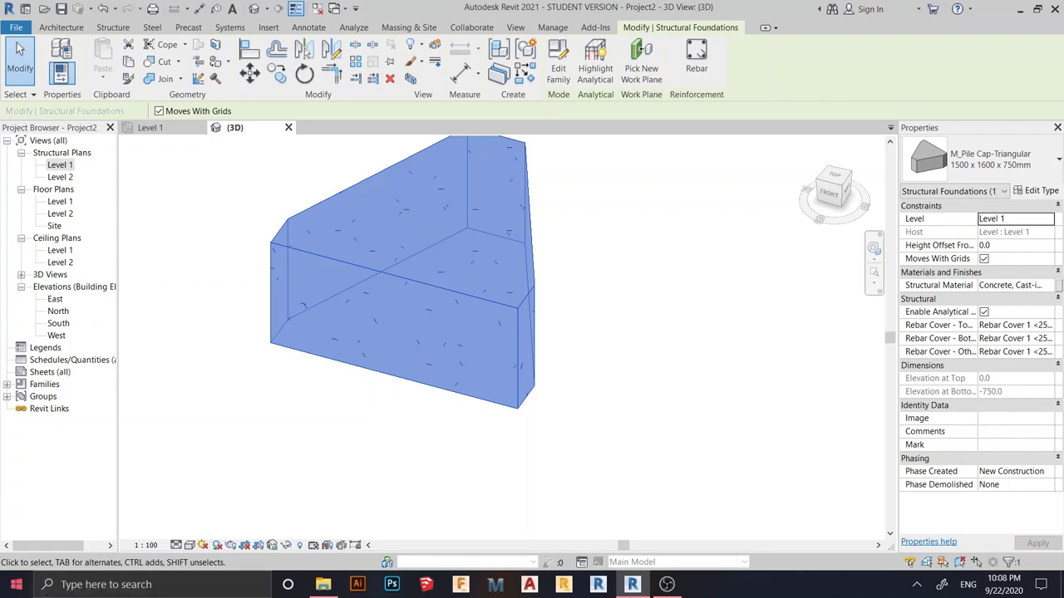
Step: Switch to Google Chrome and run an image search for "triangle footing rebar"
click(108, 584)
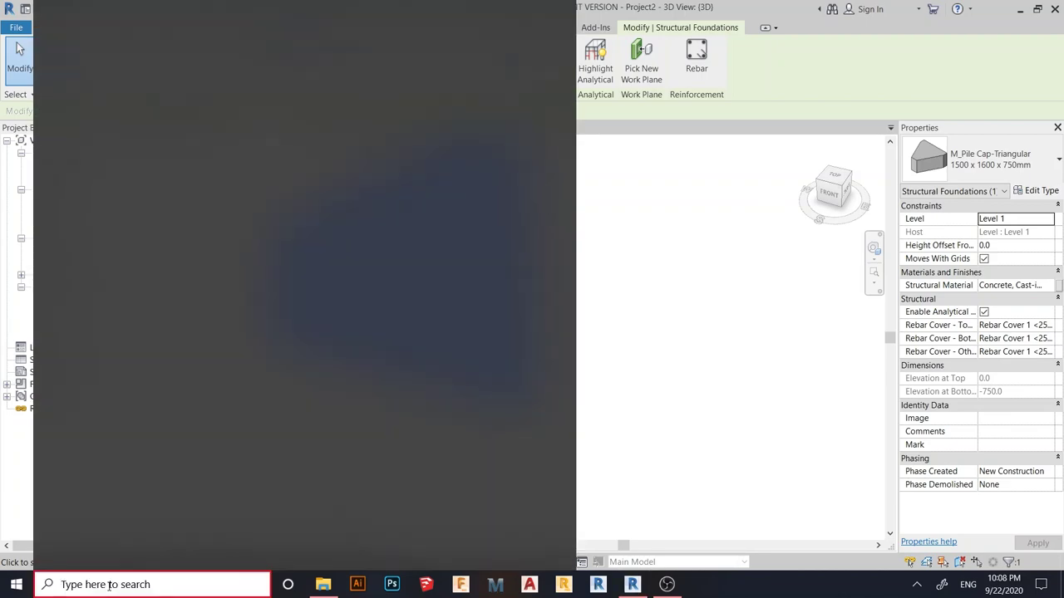
text(google)
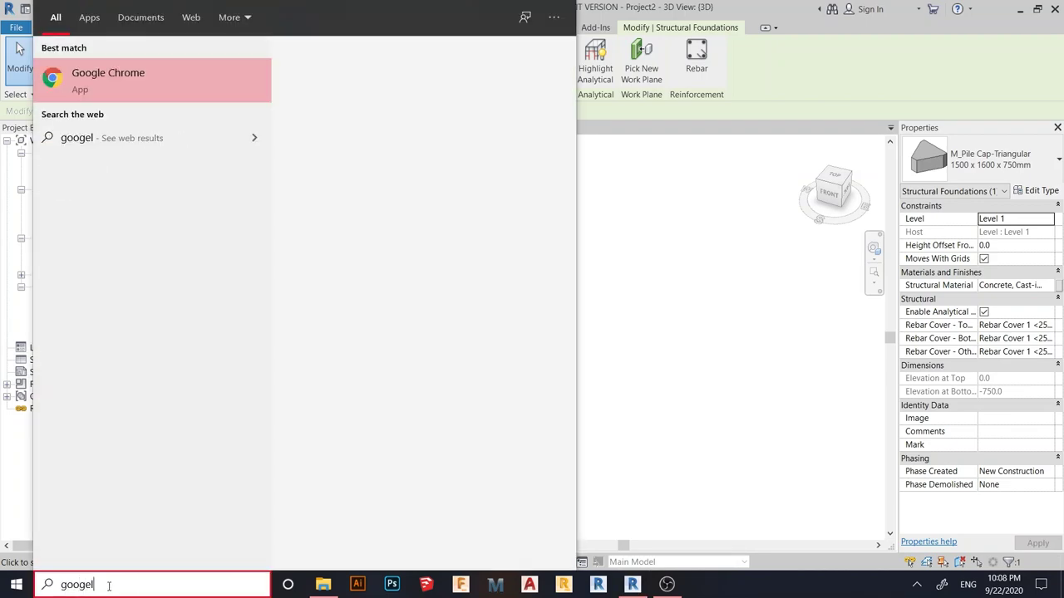
key(Return)
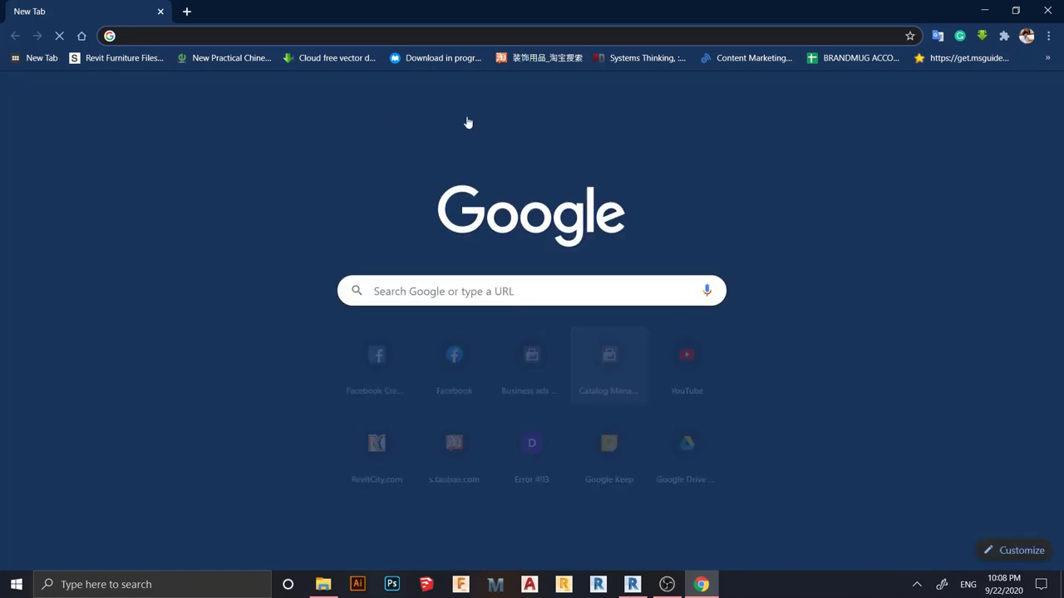
click(473, 288)
text(tria)
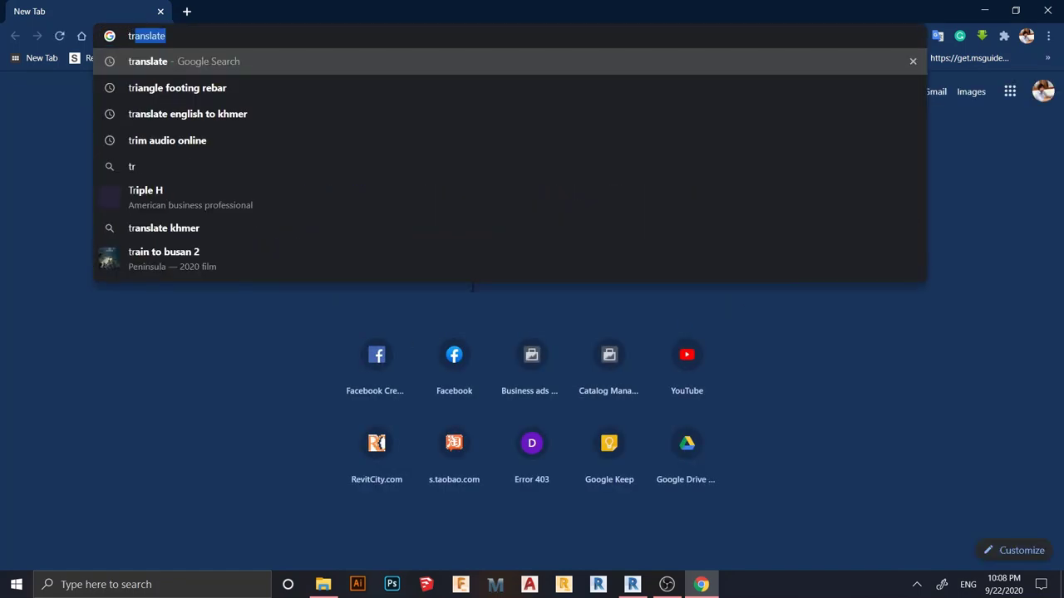
key(Return)
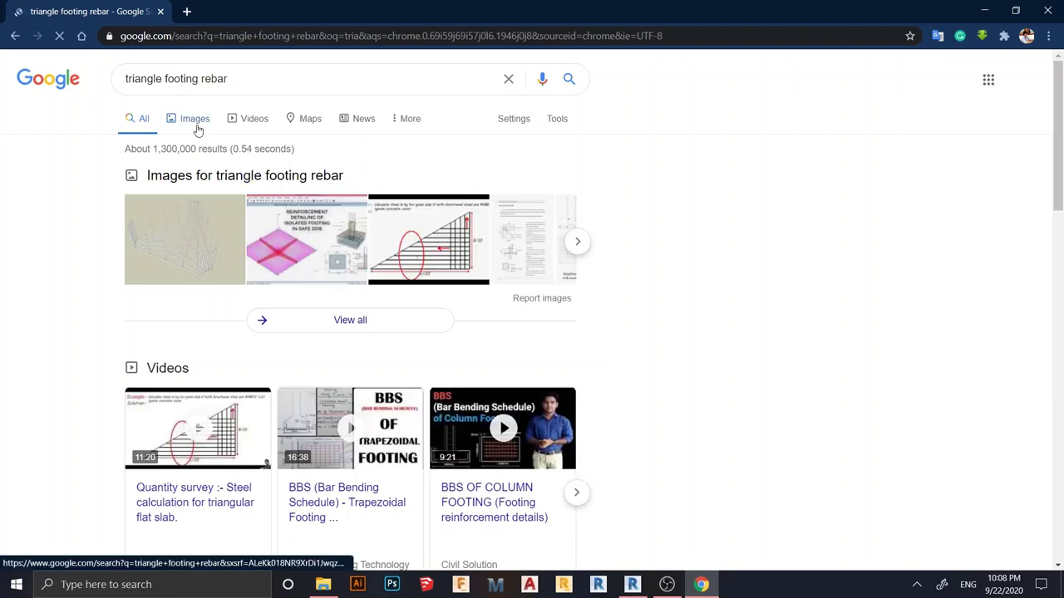
click(197, 126)
Step: Look through the image results for a reference showing how rebar is laid out in a triangular footing
scroll(404, 268, down, 2)
scroll(404, 269, up, 2)
scroll(506, 295, down, 3)
scroll(504, 294, down, 2)
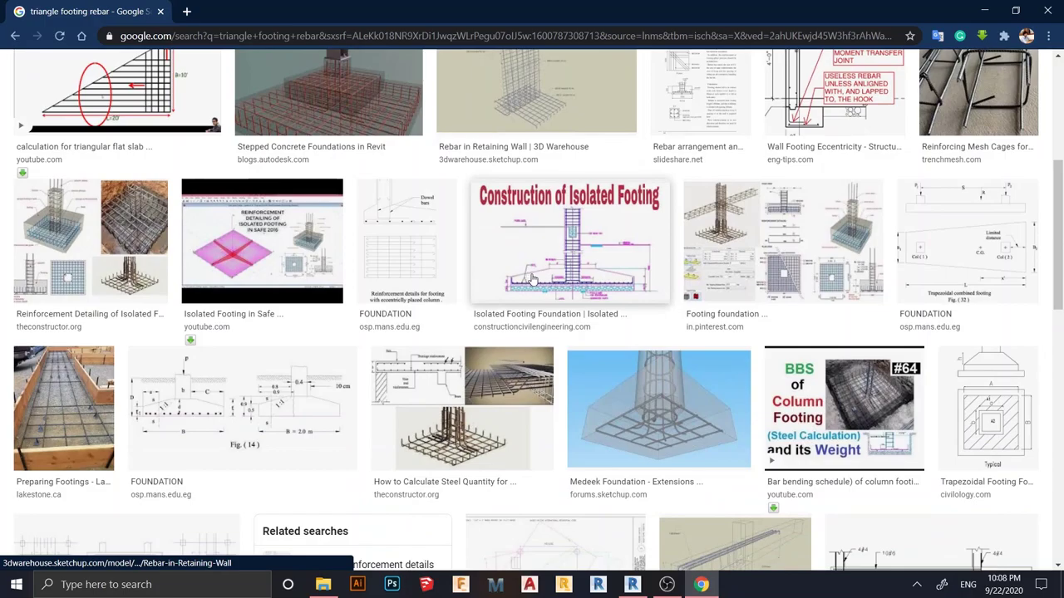
scroll(559, 283, up, 4)
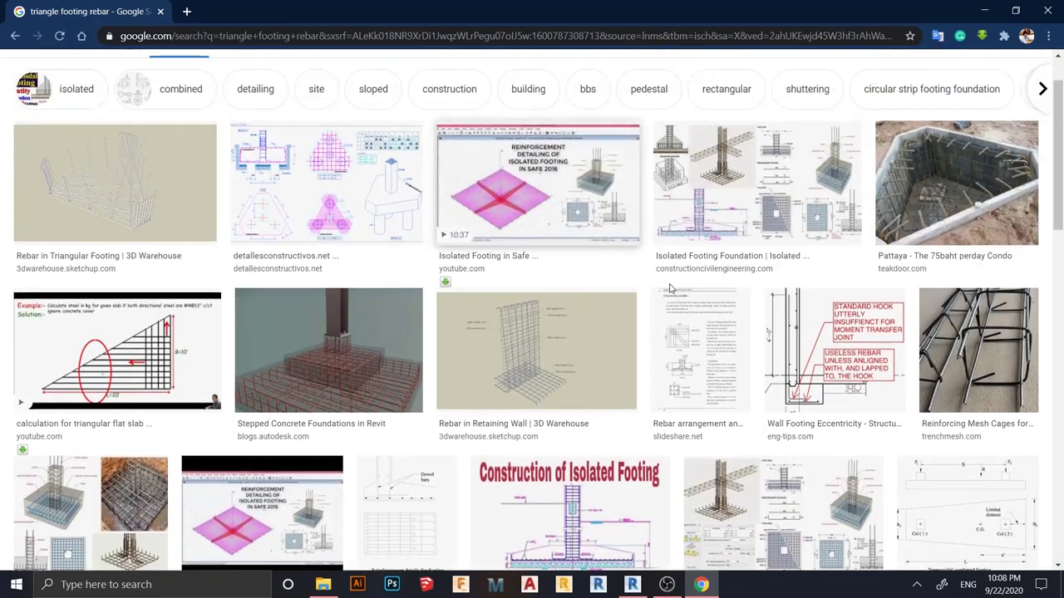
scroll(496, 349, down, 11)
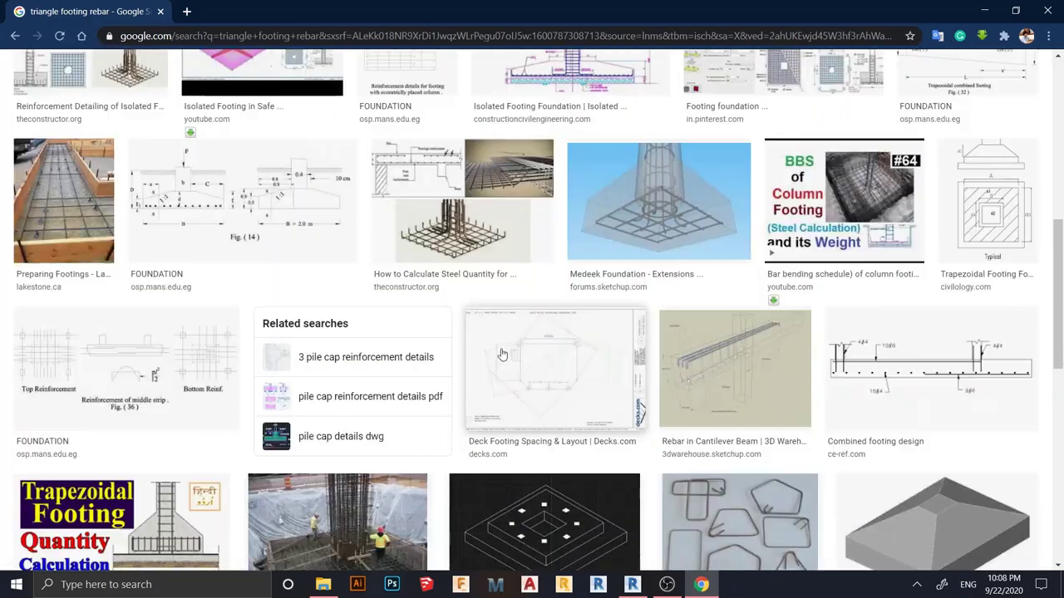
scroll(514, 356, down, 9)
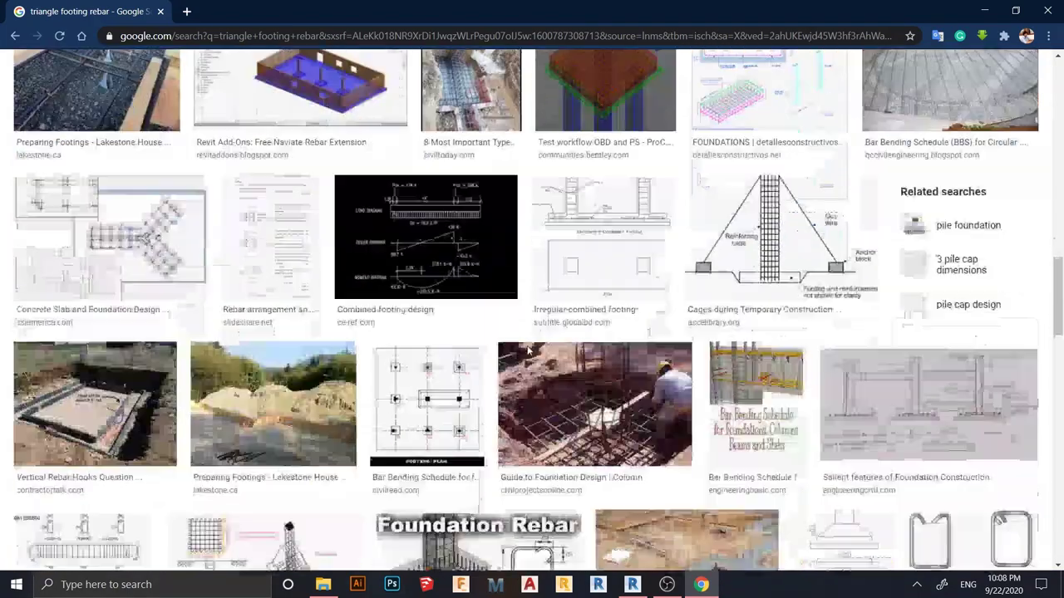
scroll(535, 357, down, 2)
scroll(540, 356, up, 3)
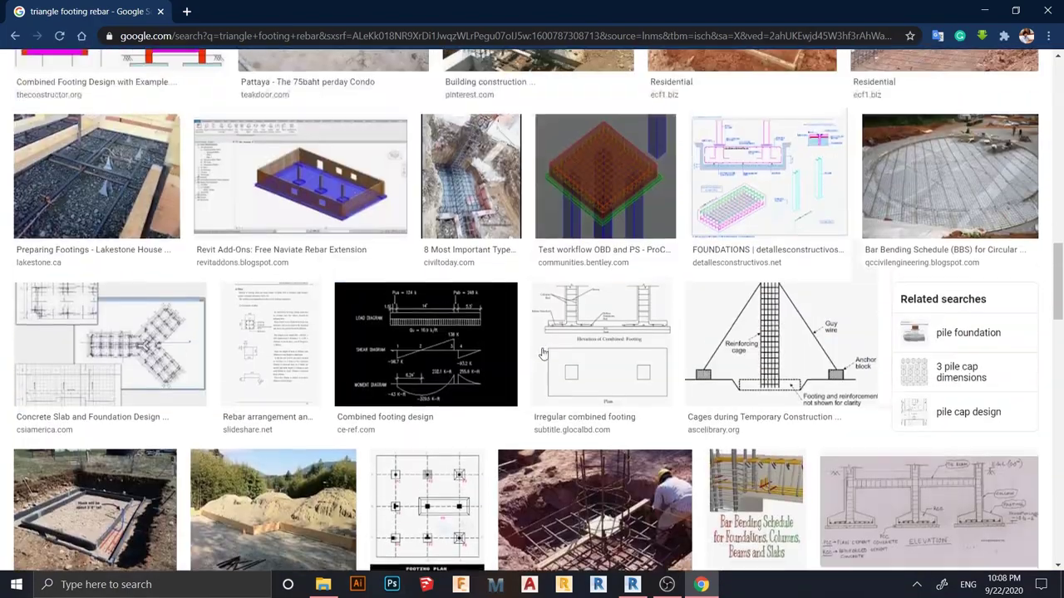
scroll(548, 353, down, 3)
scroll(551, 354, up, 10)
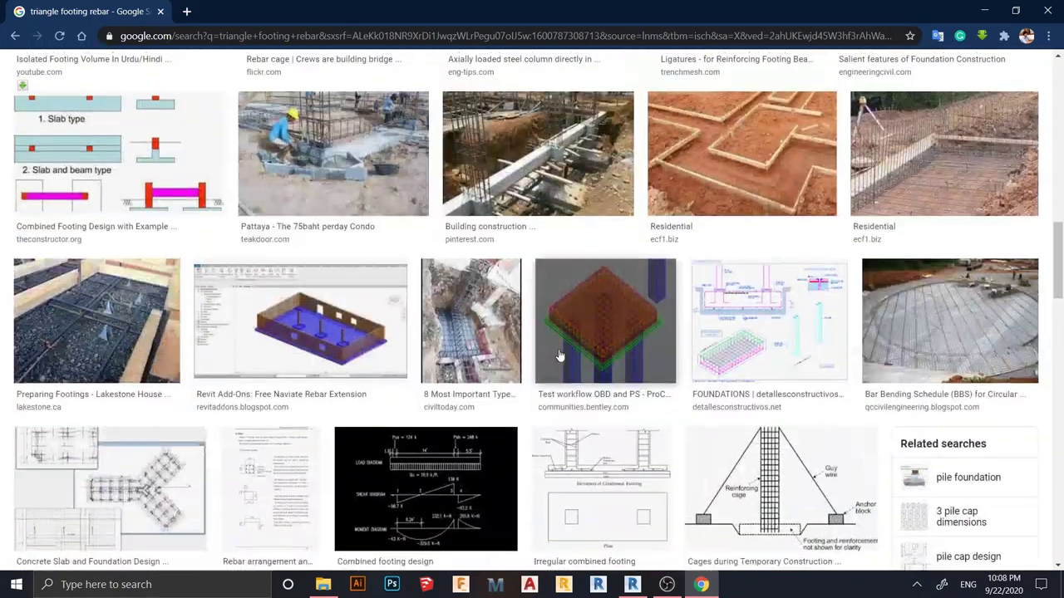
scroll(560, 357, up, 5)
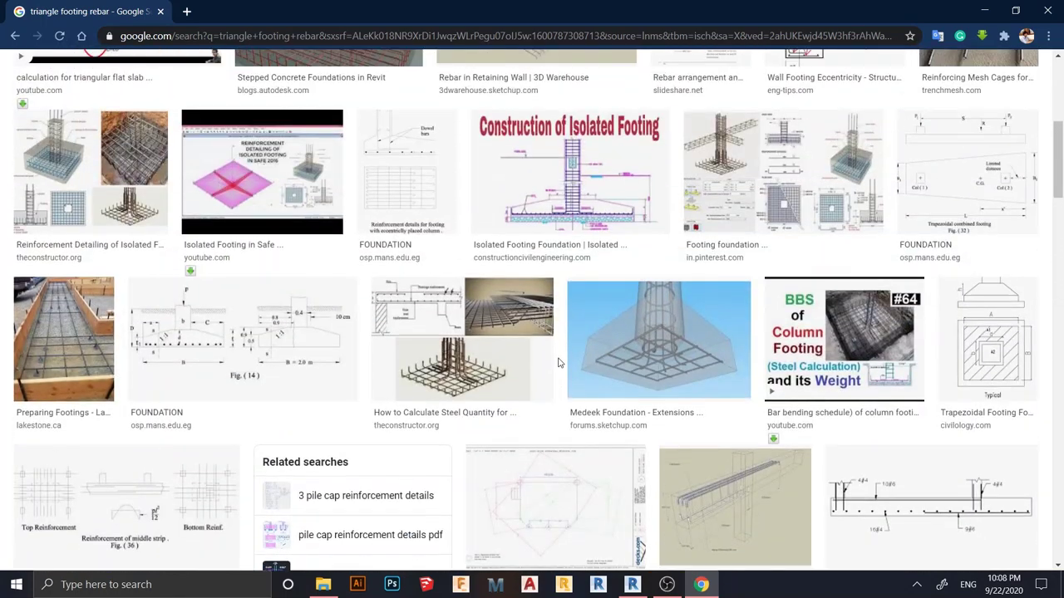
scroll(559, 362, up, 5)
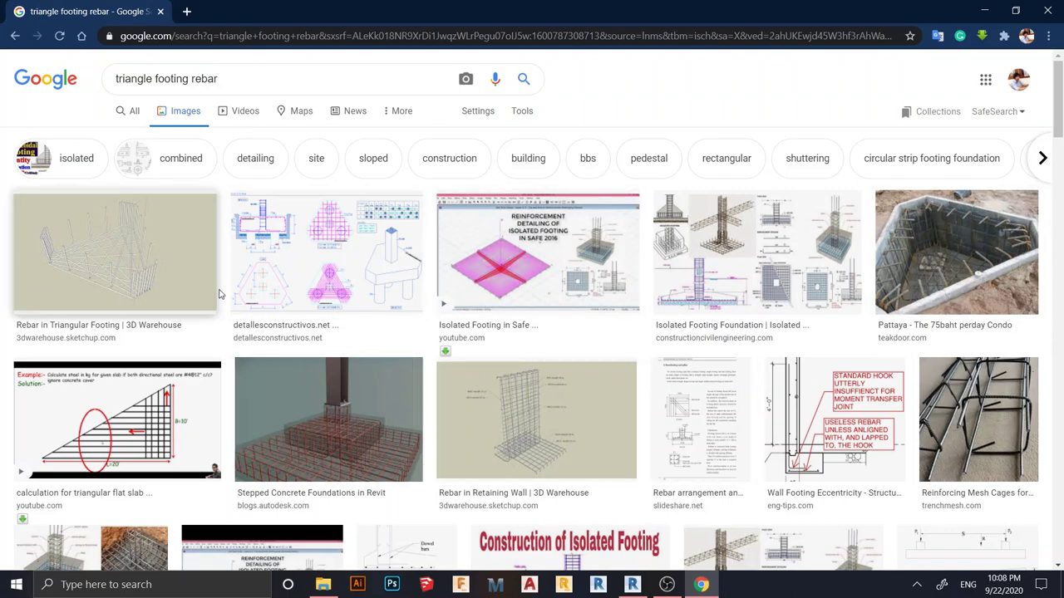
scroll(287, 299, down, 2)
scroll(171, 281, up, 2)
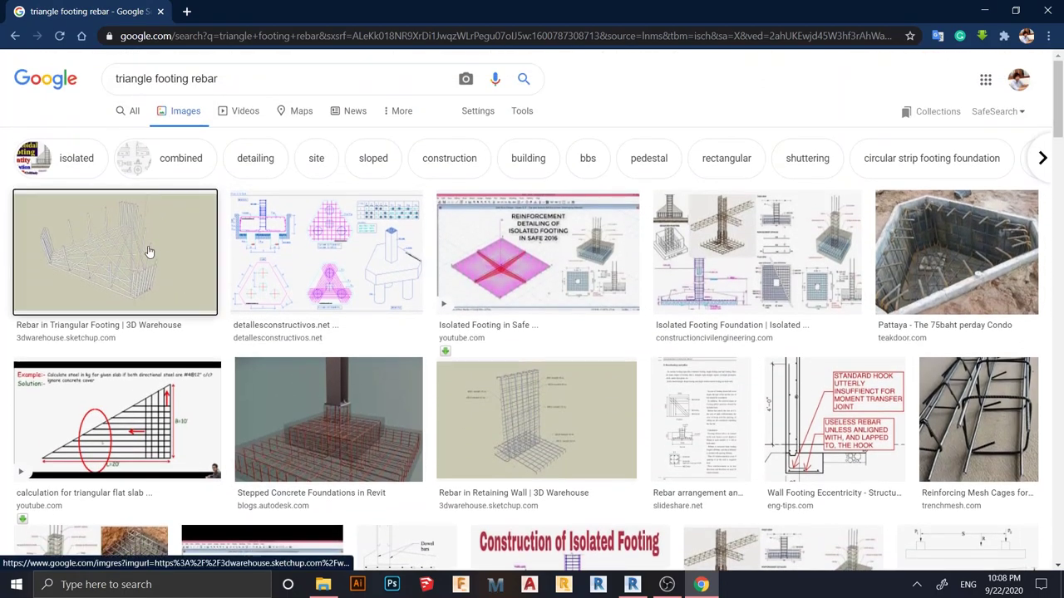
Step: Open the "Rebar in Triangular Footing | 3D Warehouse" image and study its bar arrangement
click(147, 251)
scroll(787, 116, down, 2)
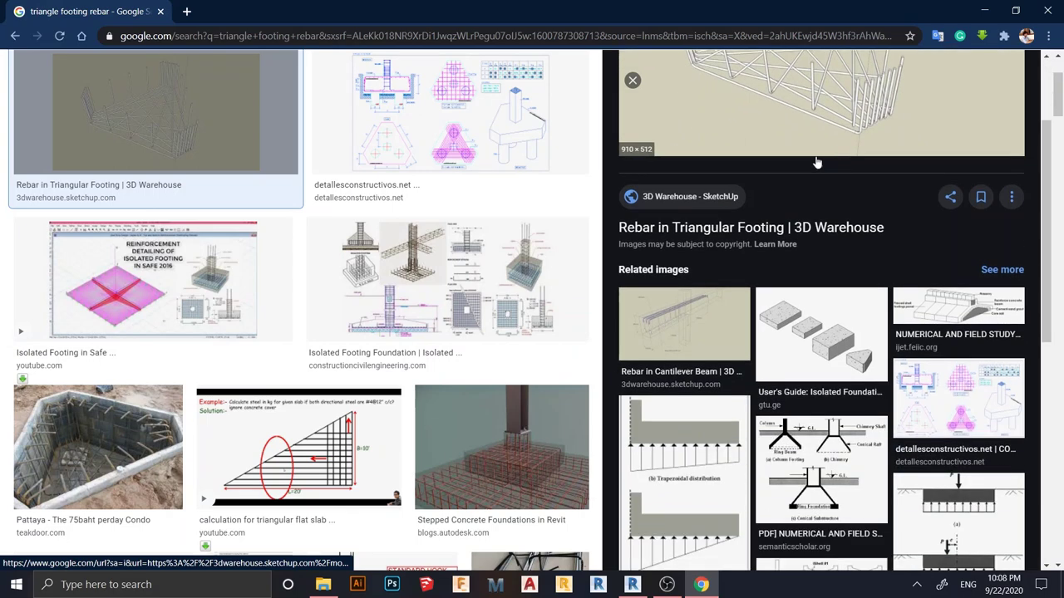
scroll(781, 175, up, 2)
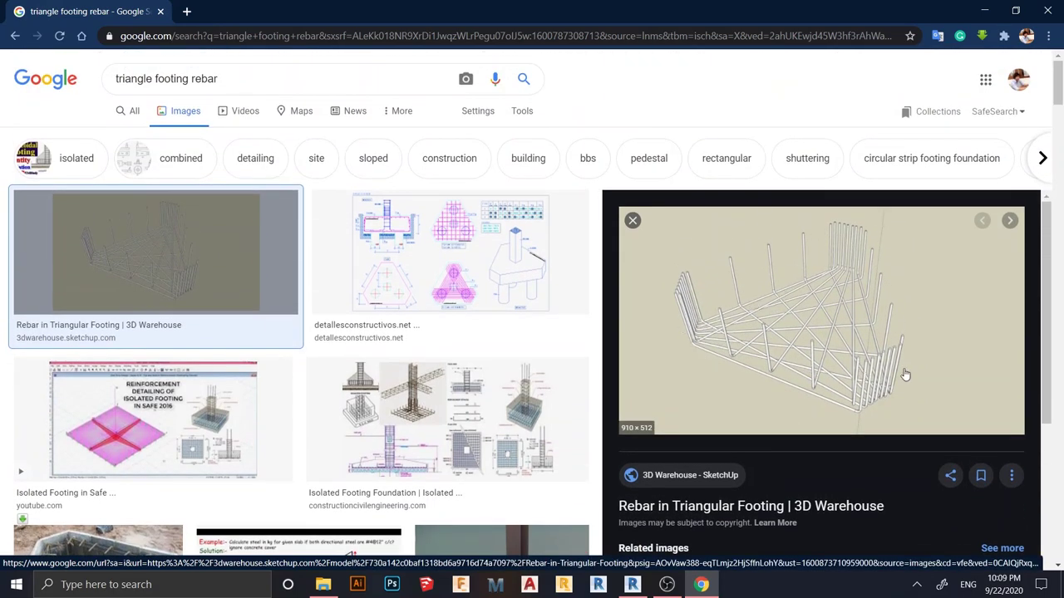
scroll(785, 368, down, 1)
scroll(795, 336, up, 1)
Step: Switch back to Revit and examine the selected triangular pile cap in 3D against the rebar reference
key(alt+Tab)
shift+middle_drag(554, 269, 659, 326)
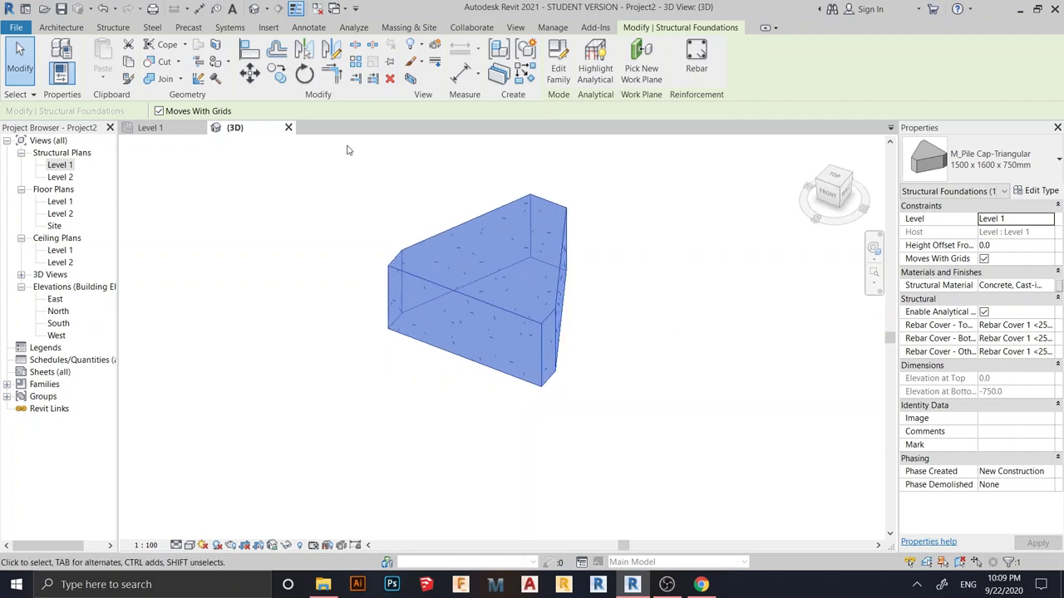
shift+middle_drag(667, 222, 542, 346)
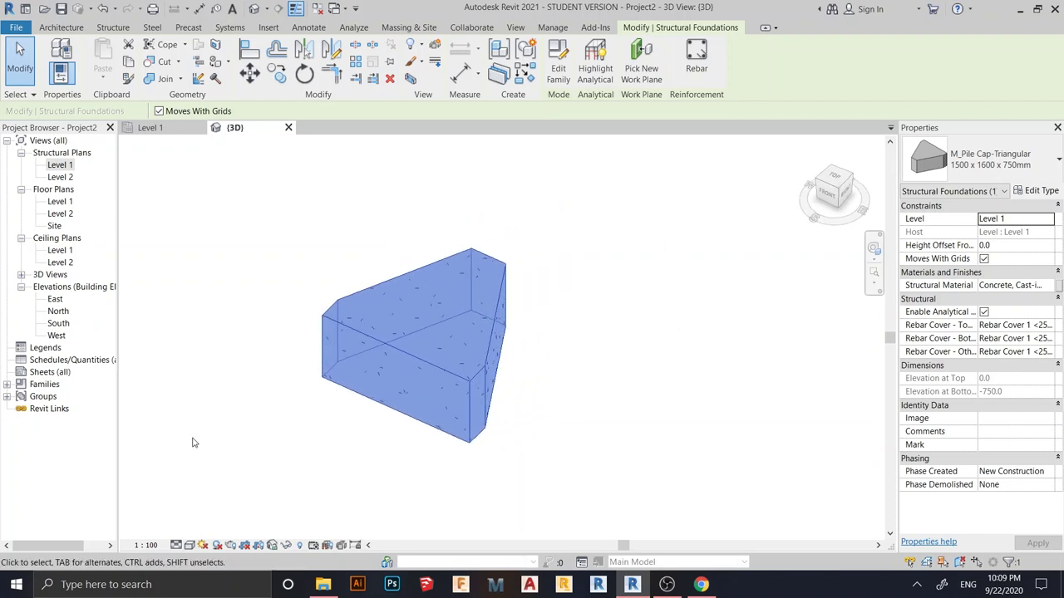
middle_drag(571, 386, 622, 366)
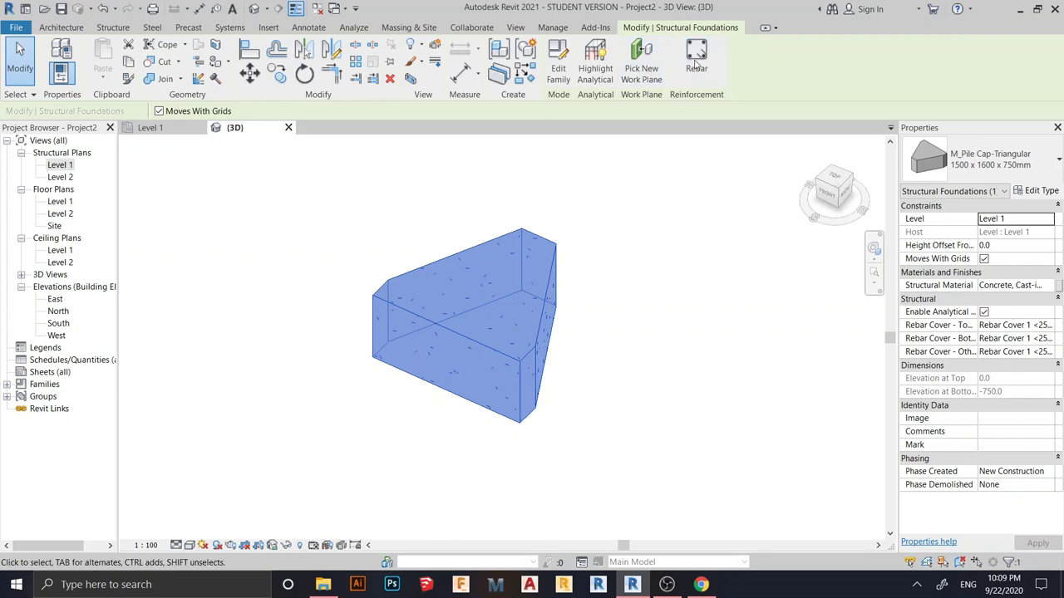
Step: Start a free form rebar set in the triangular pile cap, using the Surface distribution type
click(695, 62)
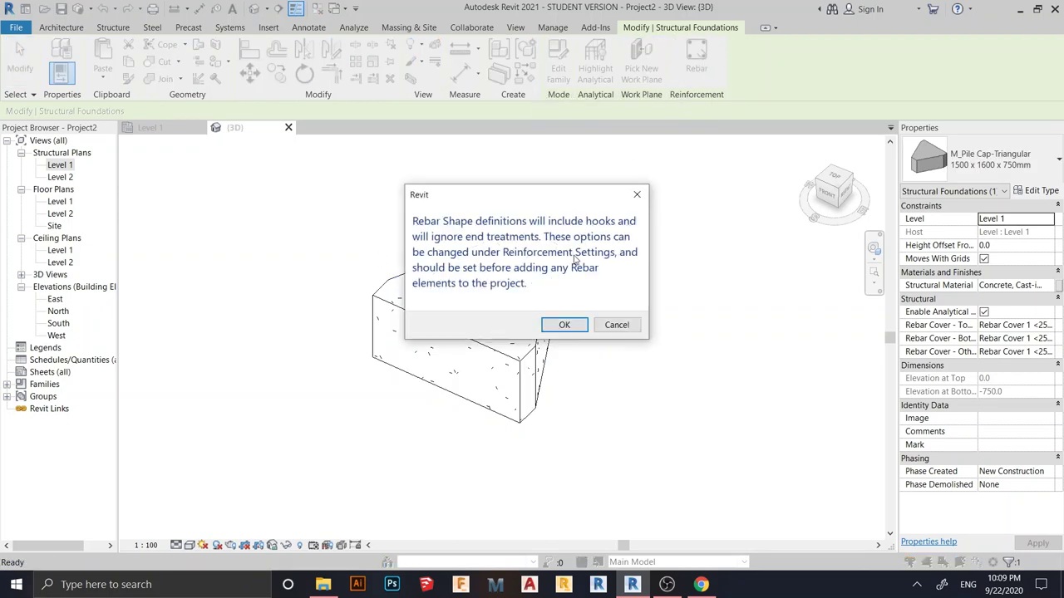
click(565, 325)
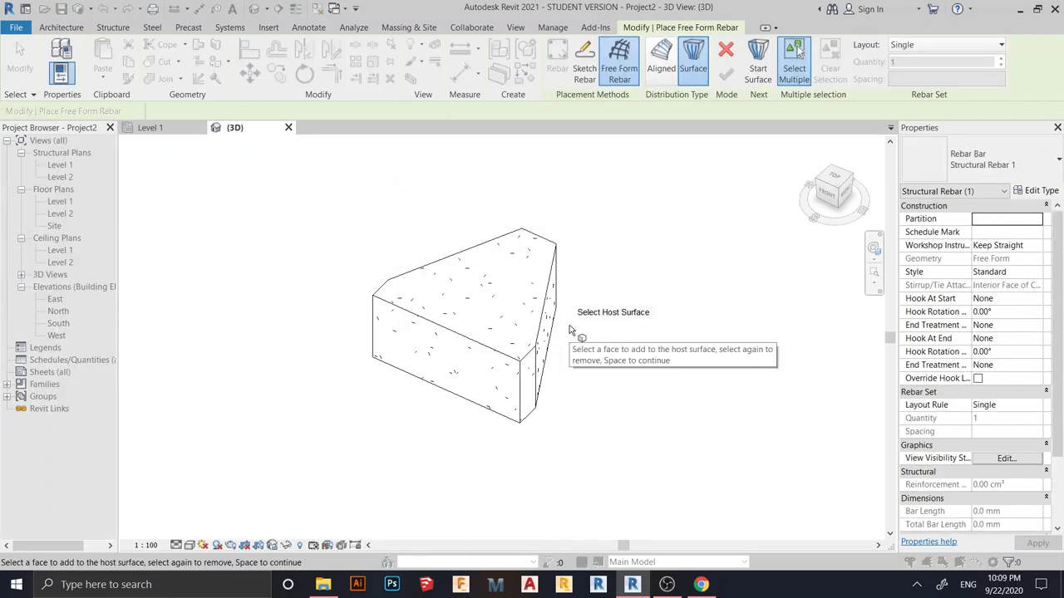
shift+middle_drag(569, 325, 619, 308)
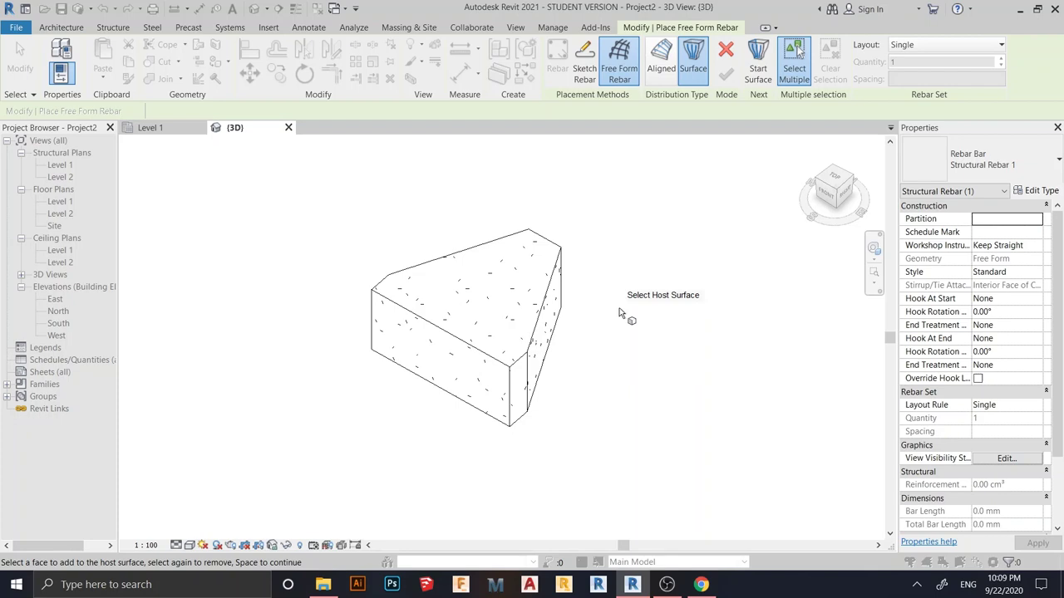
scroll(619, 307, down, 2)
middle_drag(681, 260, 661, 296)
middle_drag(683, 326, 677, 286)
scroll(652, 333, up, 2)
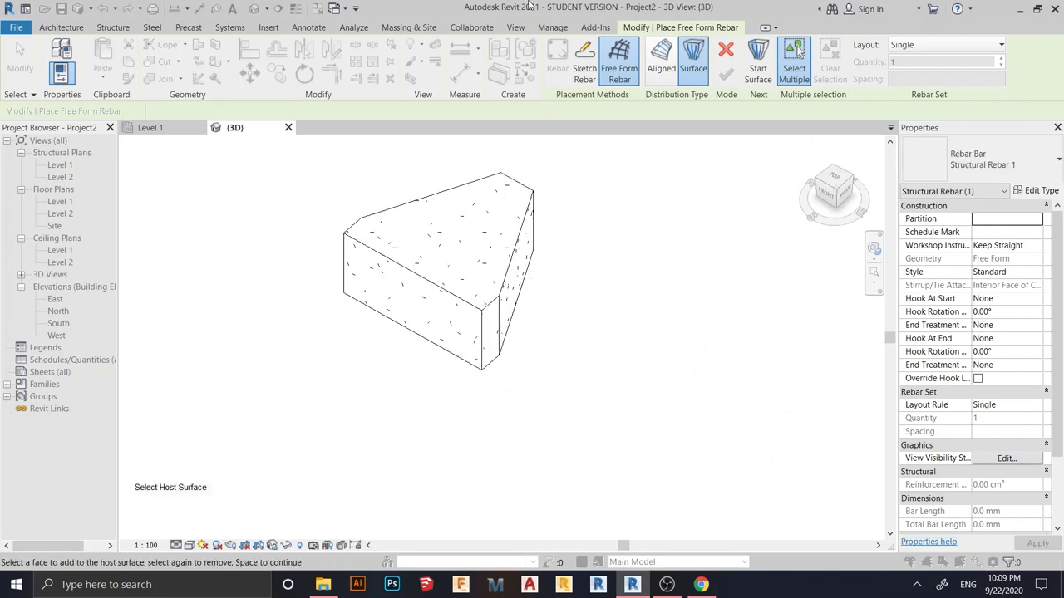
mouse_move(565, 330)
shift+middle_down()
mouse_move(684, 368)
mouse_move(641, 323)
mouse_move(615, 348)
shift+middle_up()
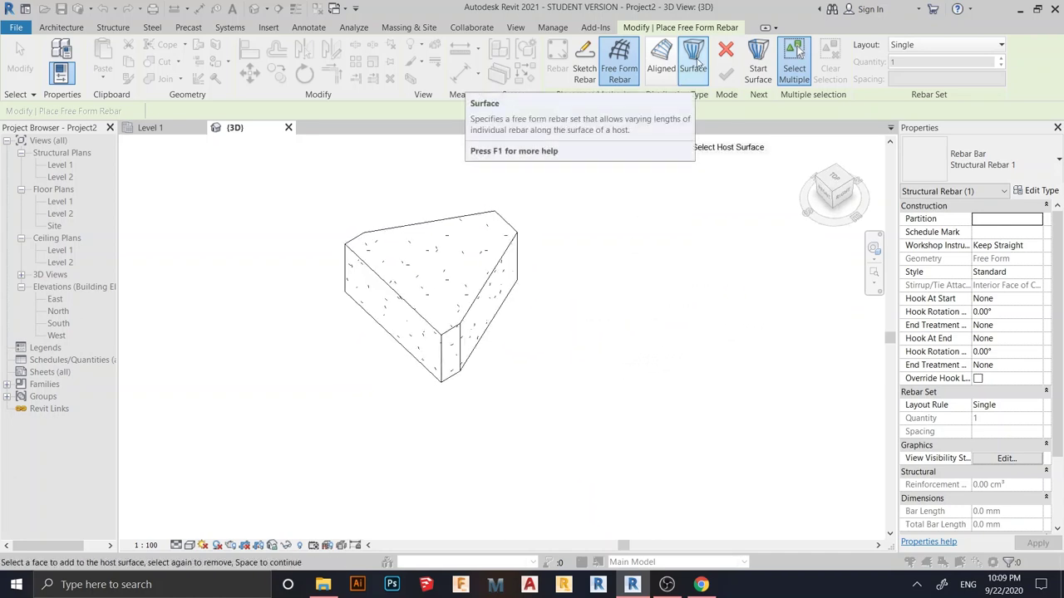
click(697, 62)
mouse_move(719, 182)
shift+middle_down()
mouse_move(665, 221)
mouse_move(649, 282)
mouse_move(629, 304)
mouse_move(648, 275)
mouse_move(613, 281)
shift+middle_up()
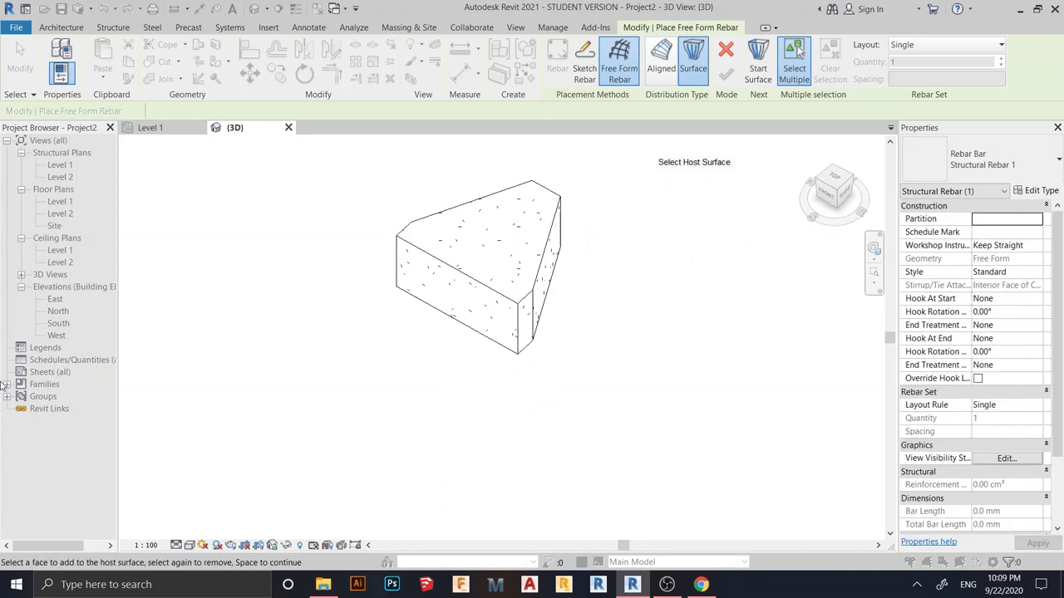
Step: Select the bottom face of the pile cap as the host surface for the free form rebar
shift+middle_drag(413, 160, 482, 432)
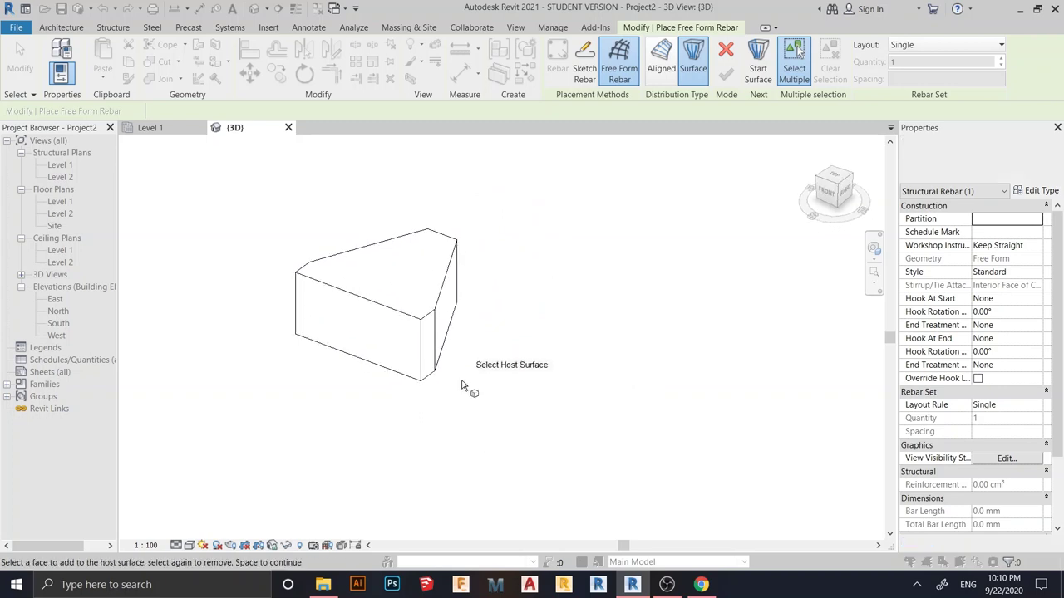
shift+middle_drag(380, 401, 398, 432)
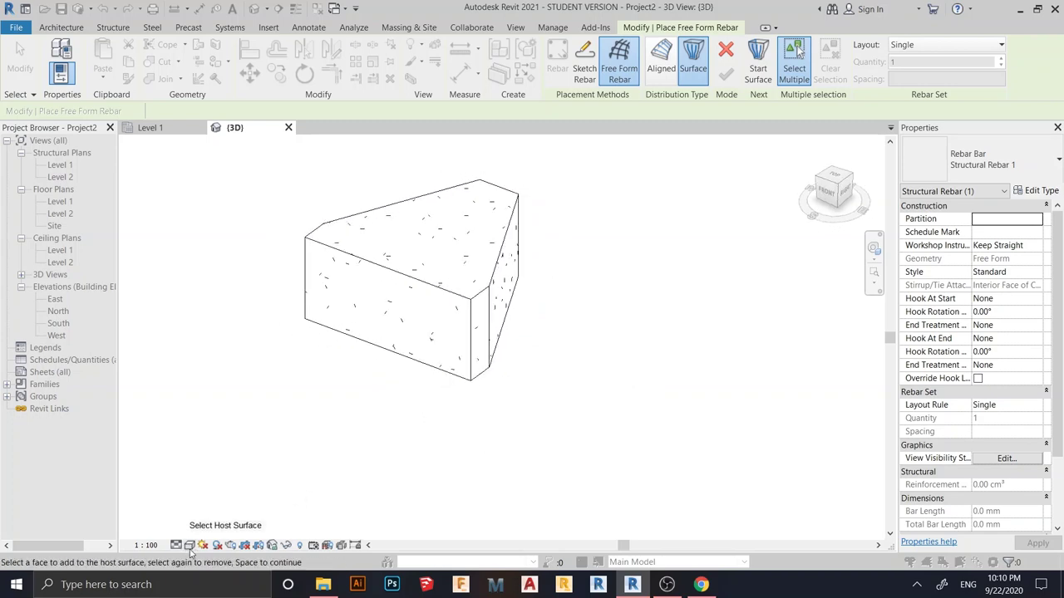
click(189, 546)
click(384, 357)
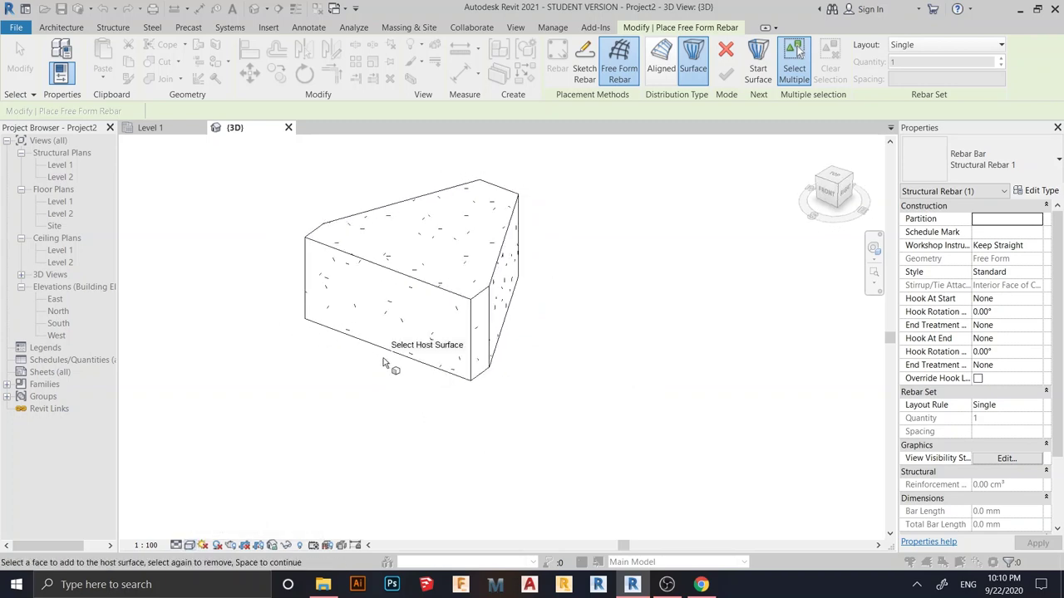
click(394, 360)
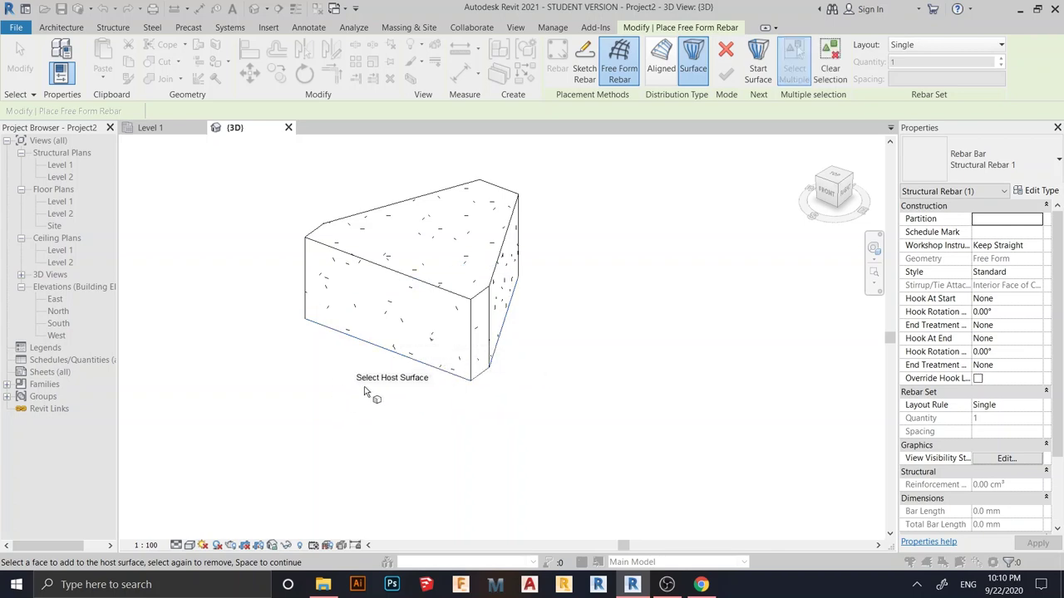
scroll(374, 391, up, 2)
shift+middle_drag(458, 293, 658, 354)
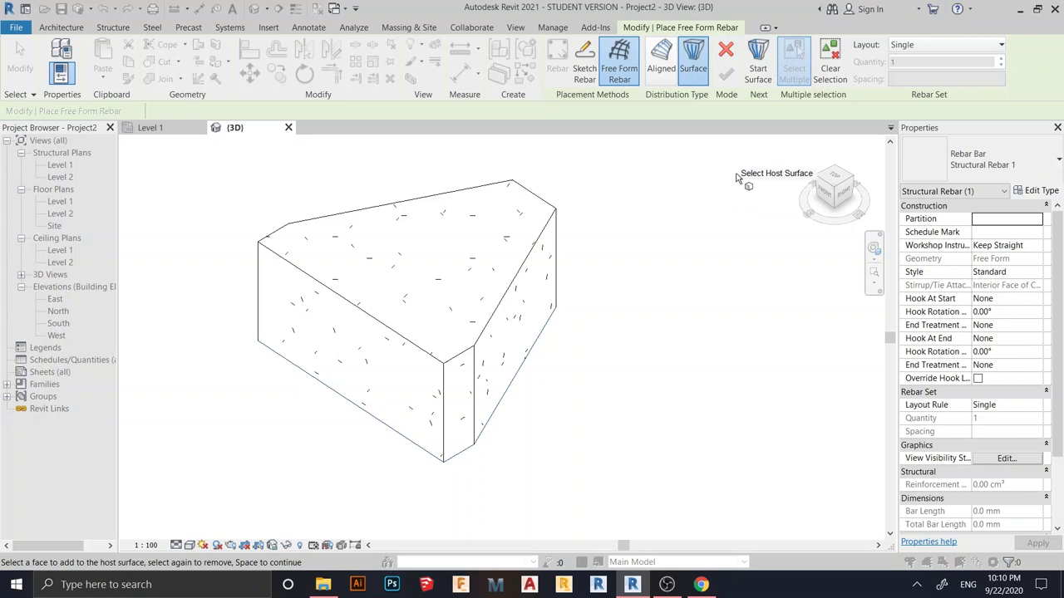
Step: Assign one slanted long side face of the pile cap as start surface and the other slanted long side as end surface
click(755, 70)
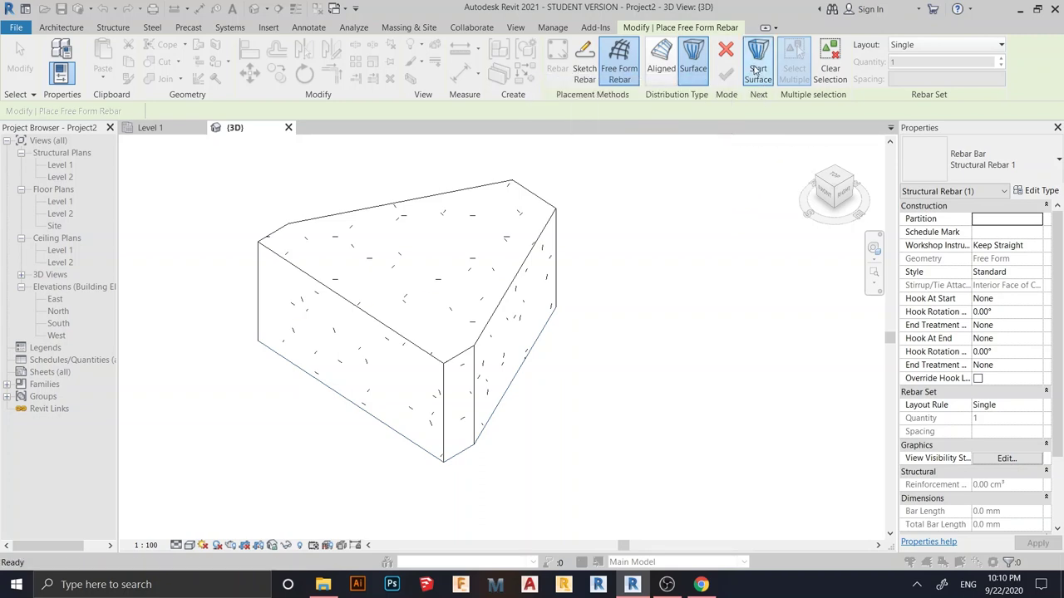
shift+middle_drag(759, 252, 559, 339)
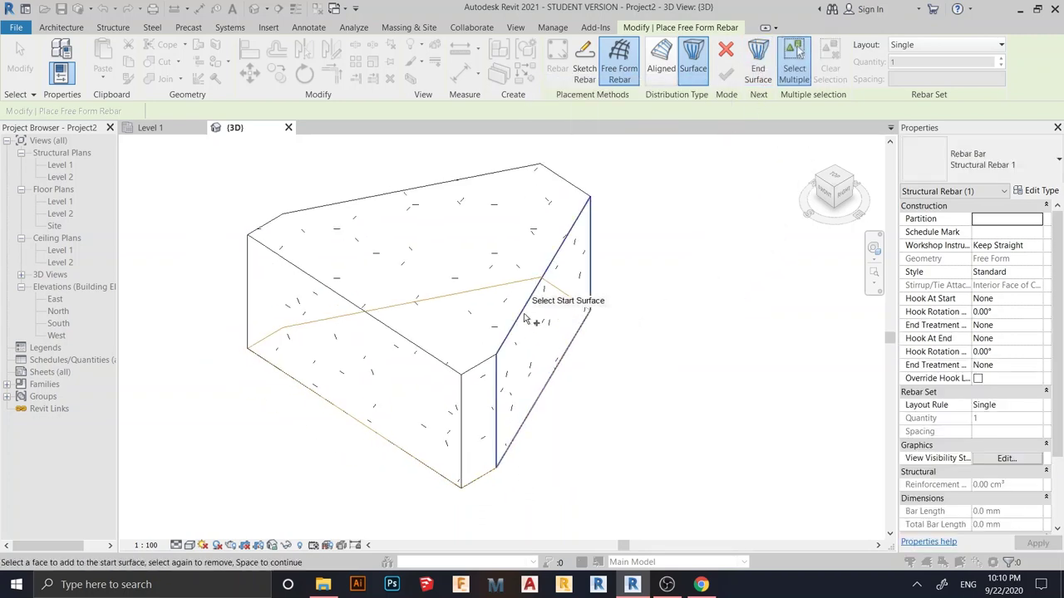
click(545, 331)
shift+middle_drag(646, 278, 582, 307)
click(757, 73)
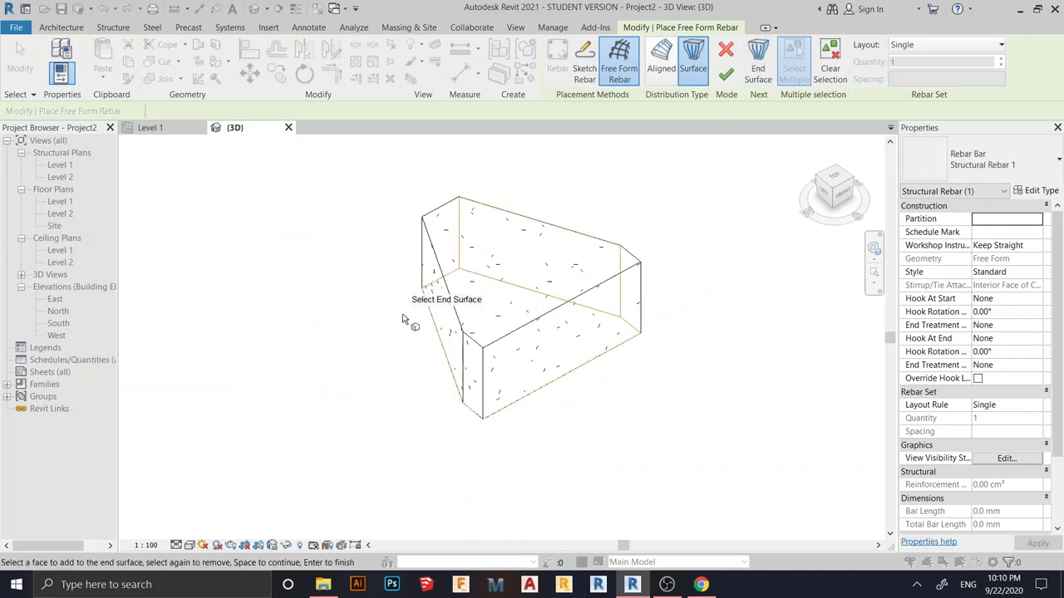
shift+middle_drag(421, 316, 458, 357)
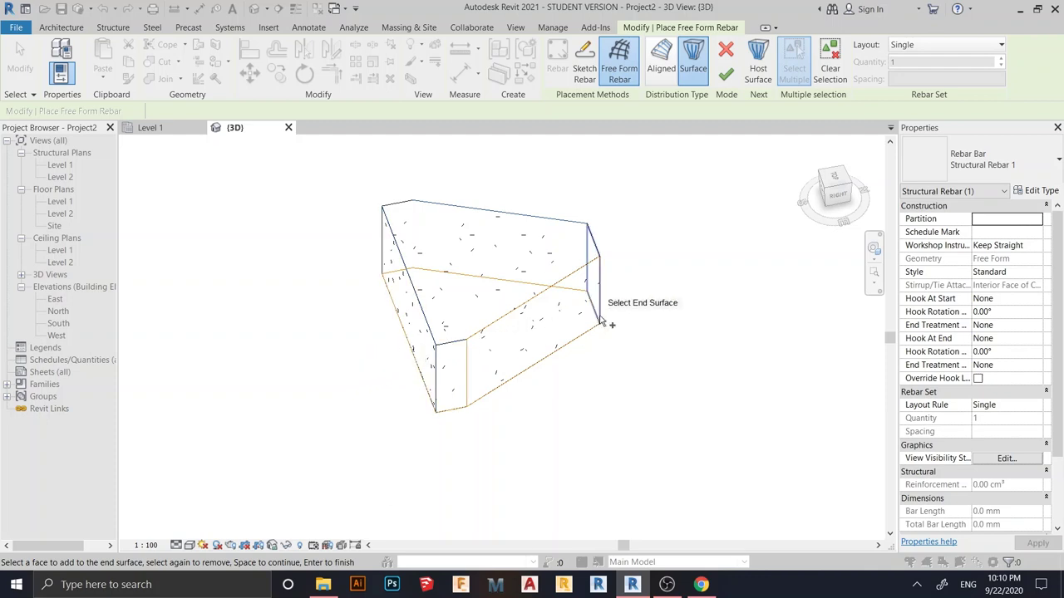
click(600, 323)
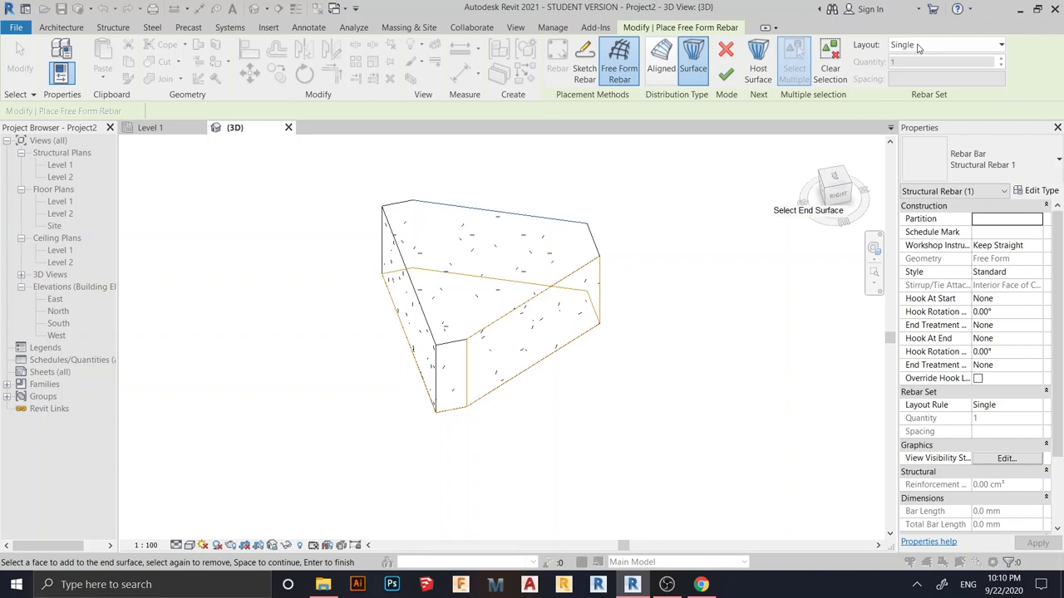
Step: Set the rebar layout to Fixed Number with 6 bars of type 22M and finish placing the set
click(1000, 46)
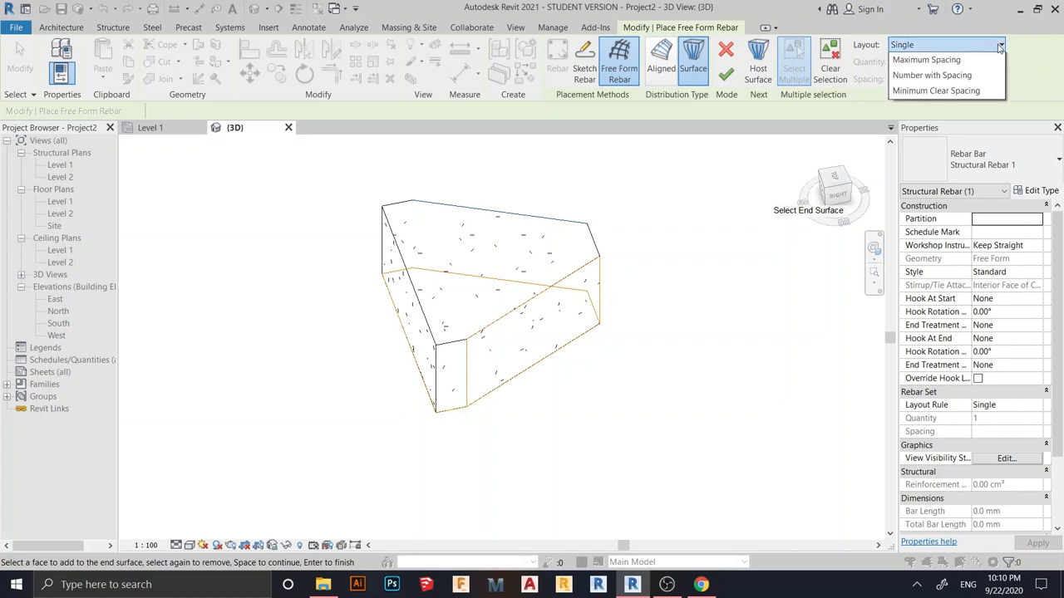
click(906, 78)
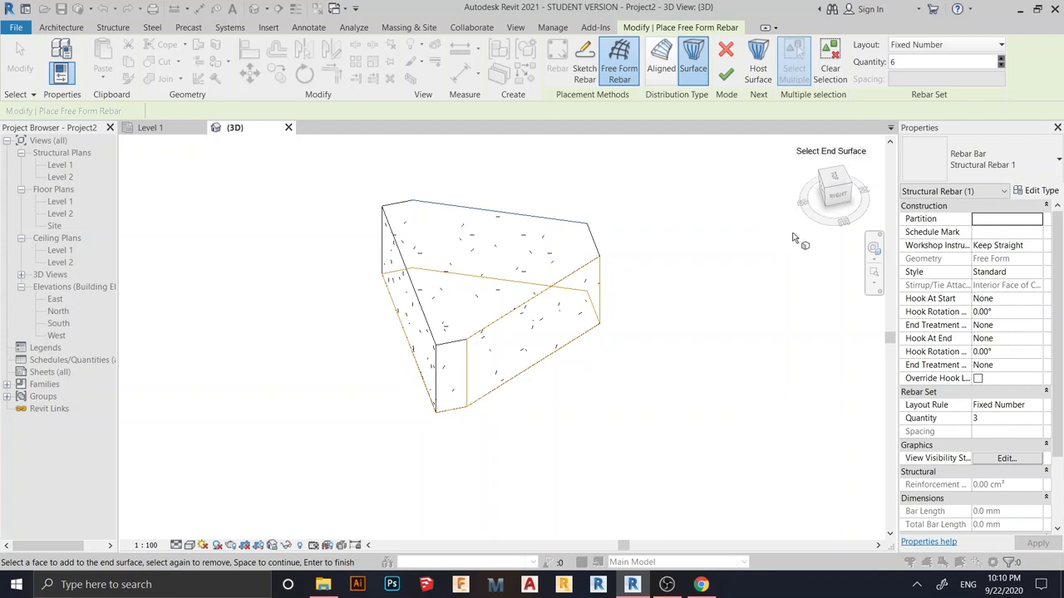
click(1005, 170)
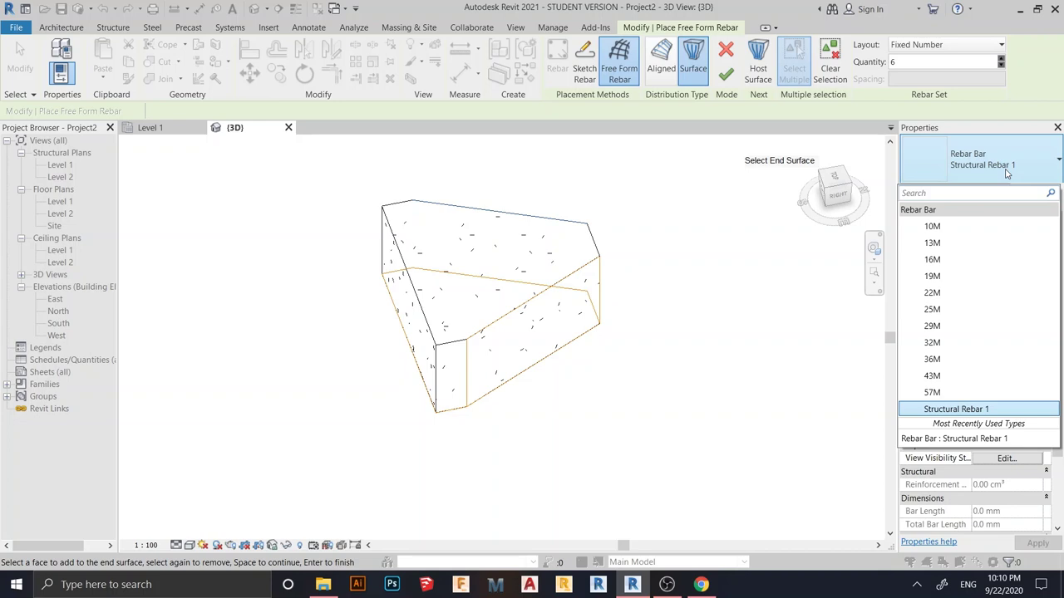
click(944, 296)
click(725, 73)
shift+middle_drag(620, 345, 446, 359)
scroll(598, 355, up, 3)
scroll(644, 351, up, 2)
shift+middle_drag(711, 238, 558, 447)
key(Escape)
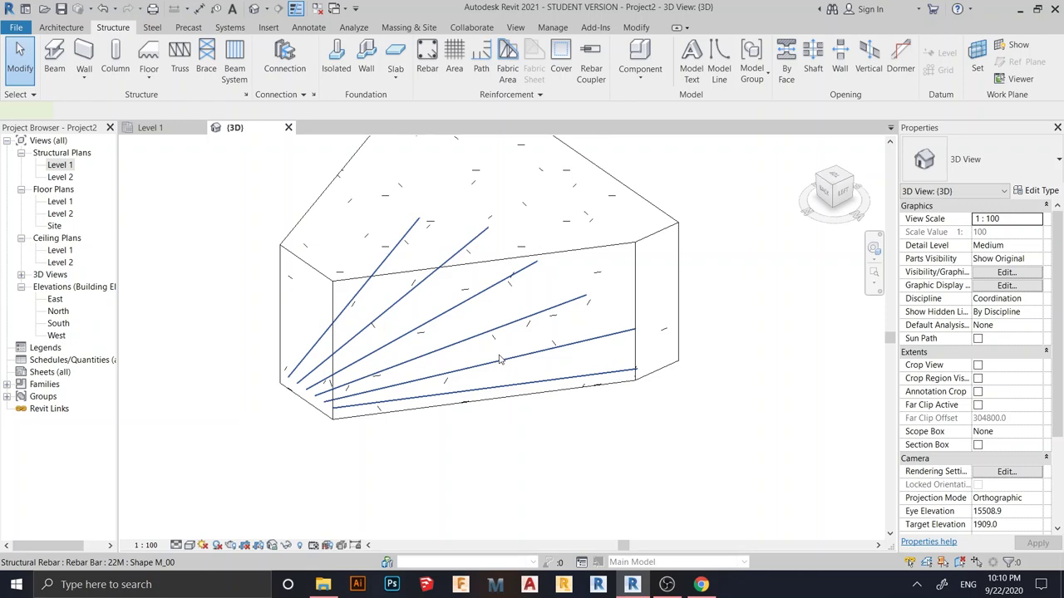
Step: Set the placed rebar set to view as solid in the {3D} view
click(500, 359)
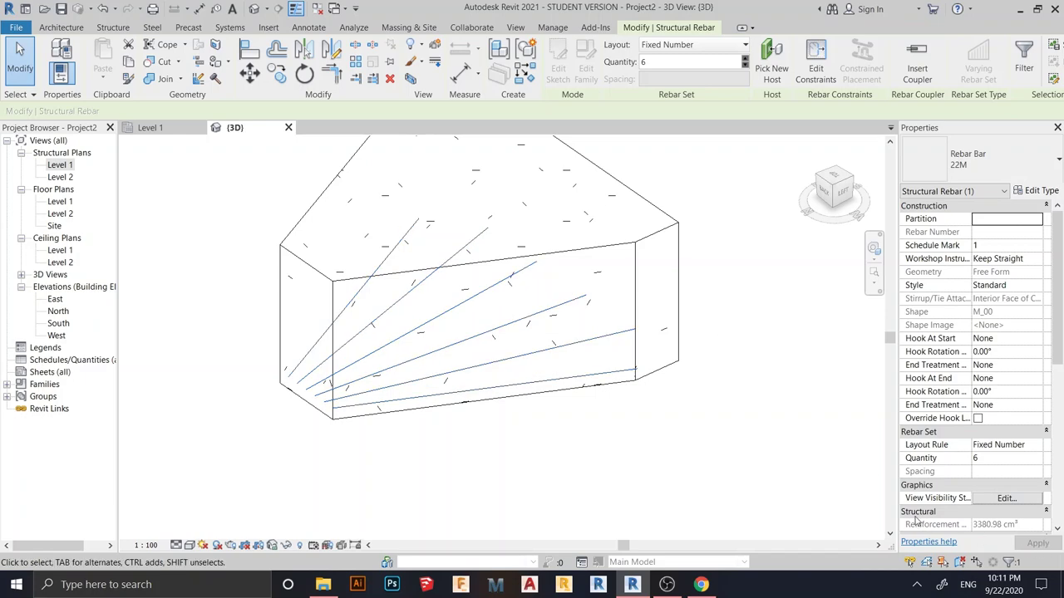
click(1006, 499)
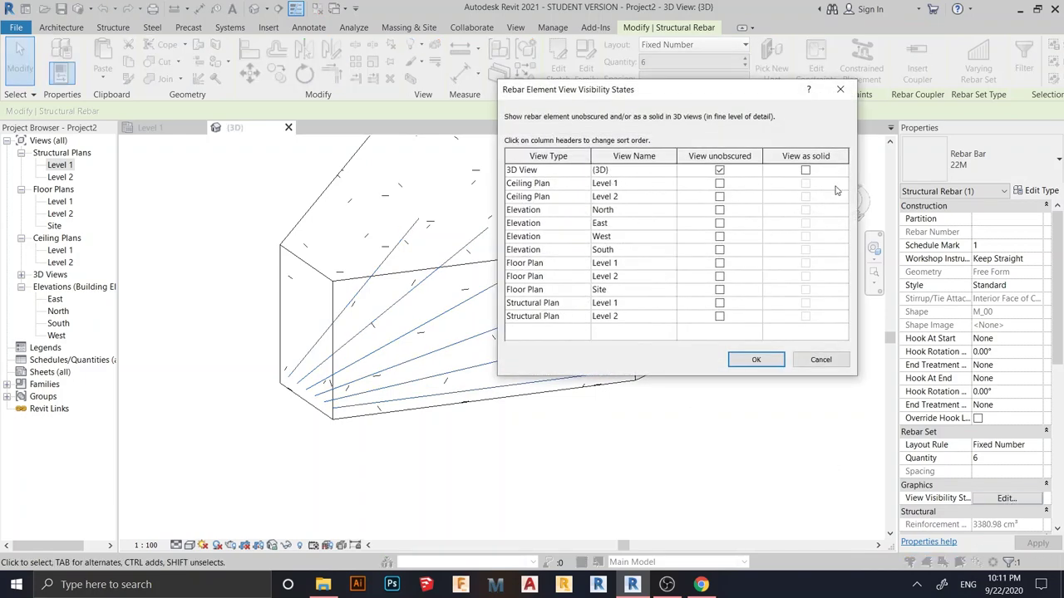
click(805, 171)
click(756, 359)
Step: Override the rebar set's graphics by element in the 3D view with a green solid fill as the surface background pattern
right_click(743, 277)
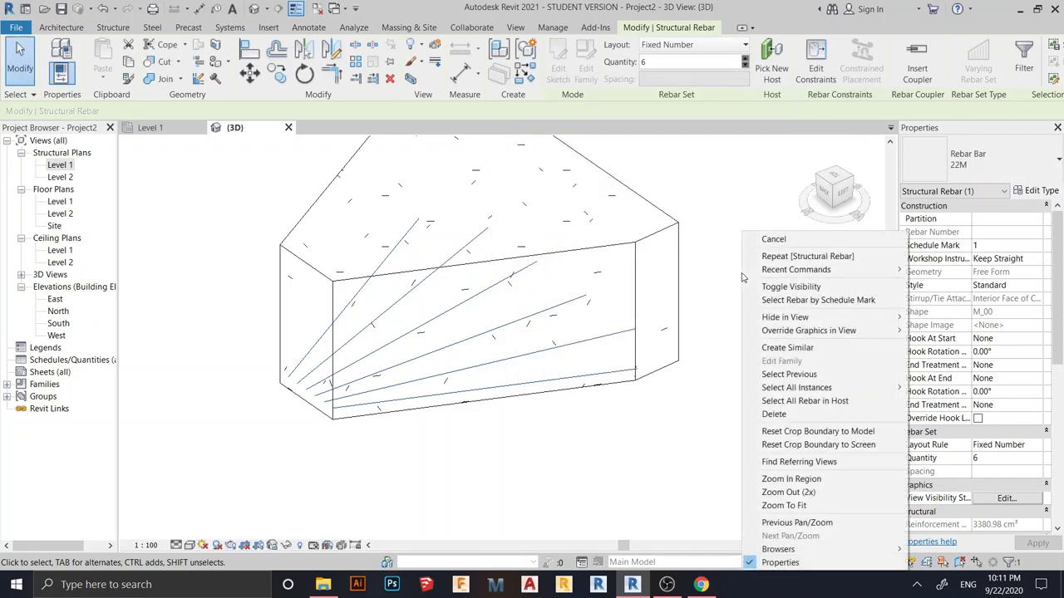
mouse_move(783, 333)
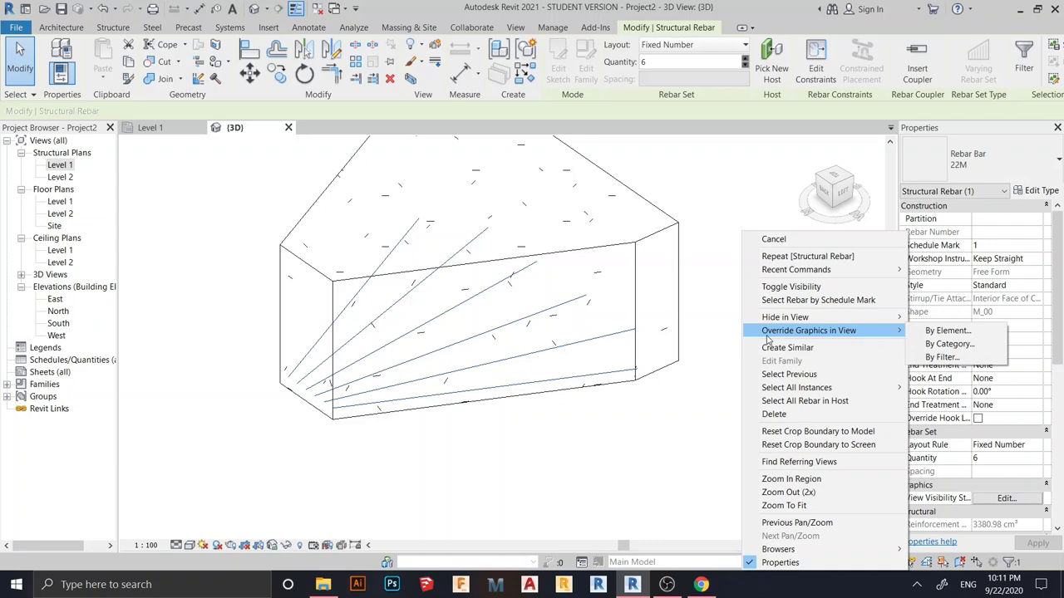
click(955, 338)
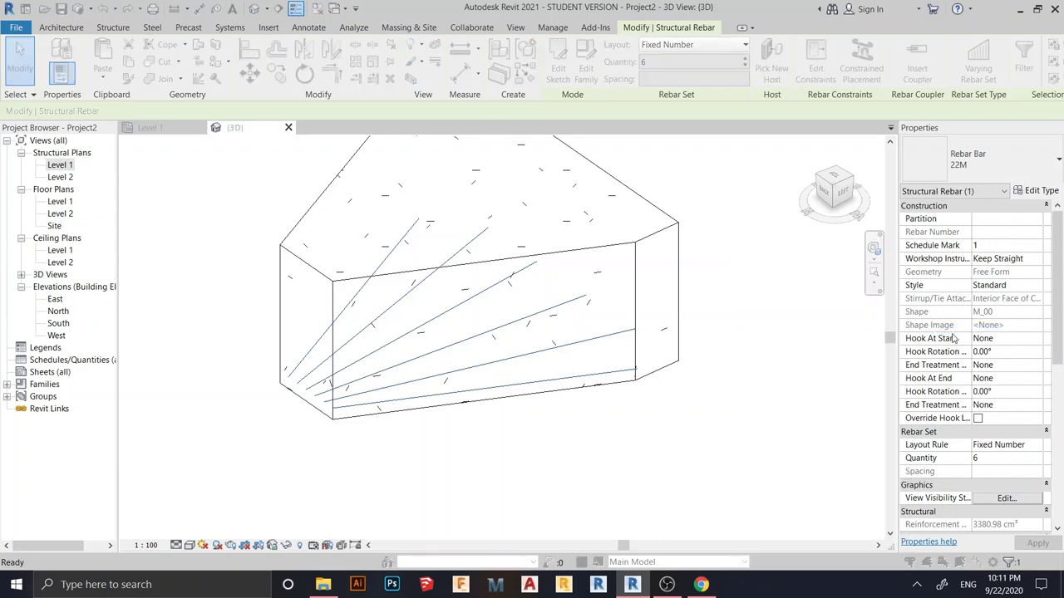
drag(825, 82, 457, 93)
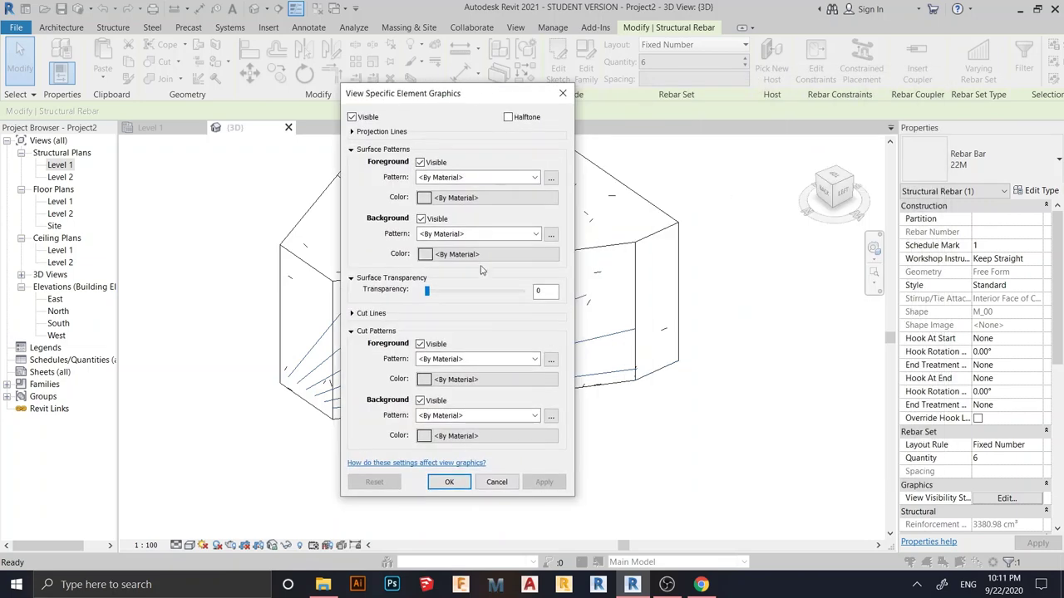
click(442, 254)
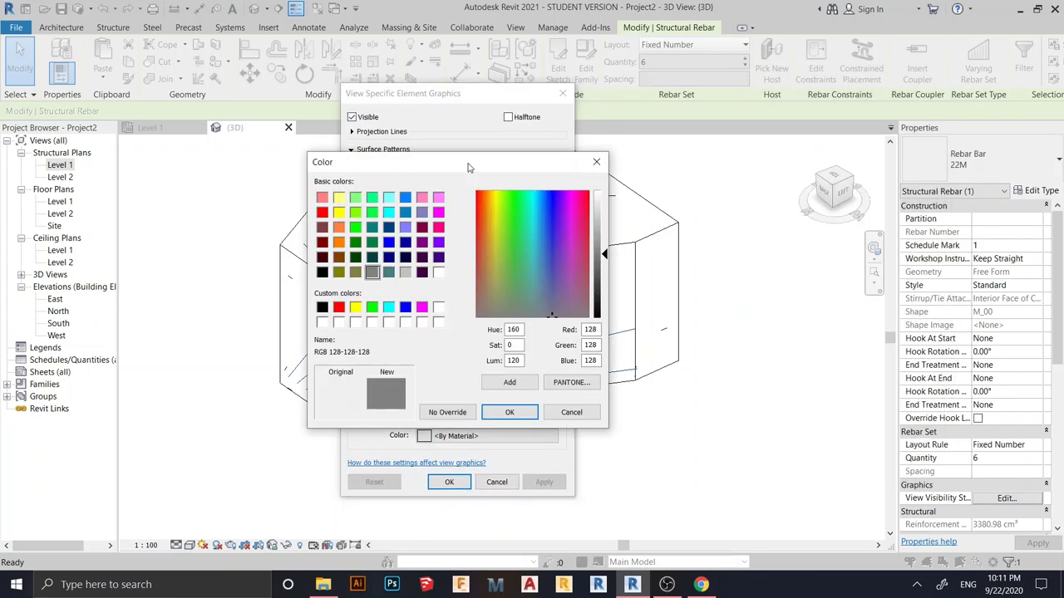
drag(468, 169, 579, 152)
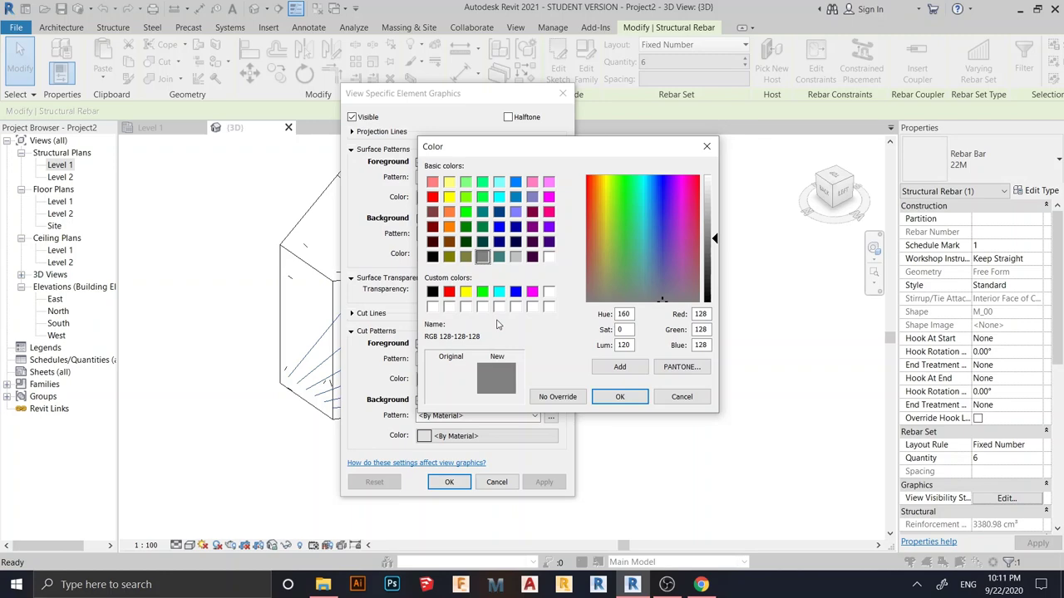
click(483, 291)
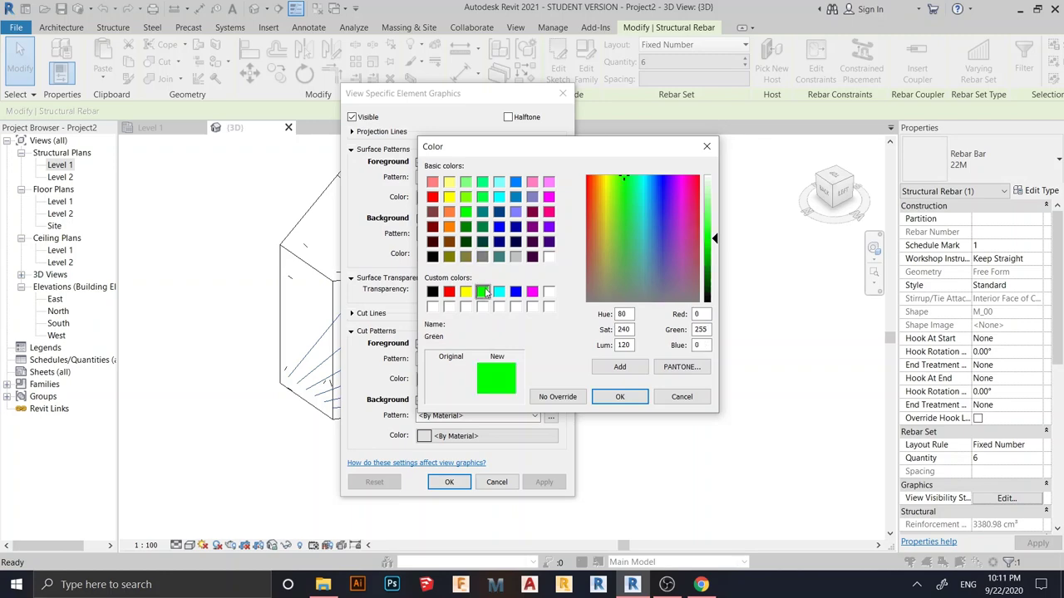
click(619, 397)
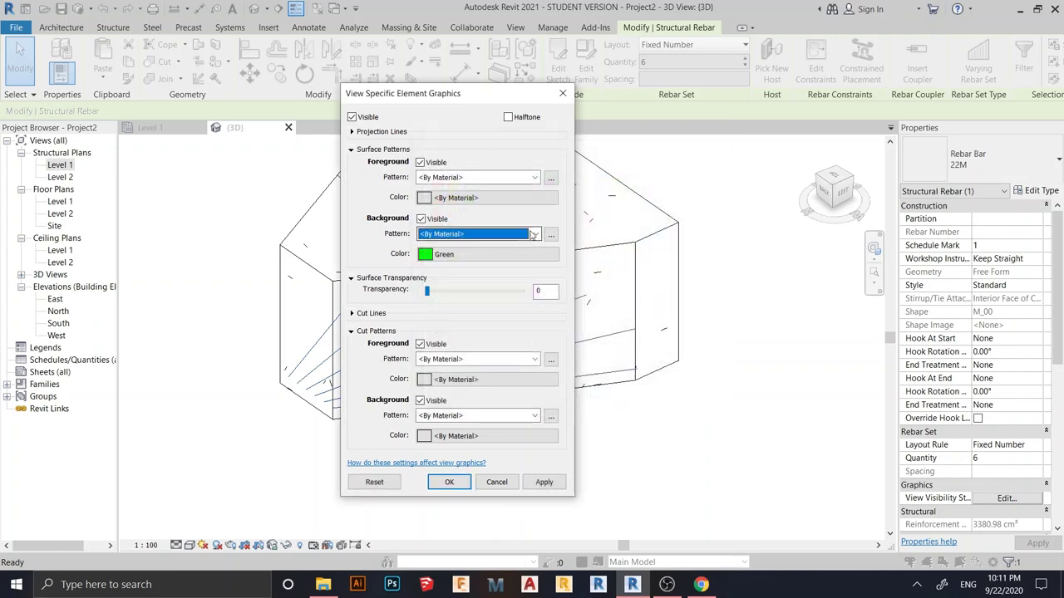
click(532, 235)
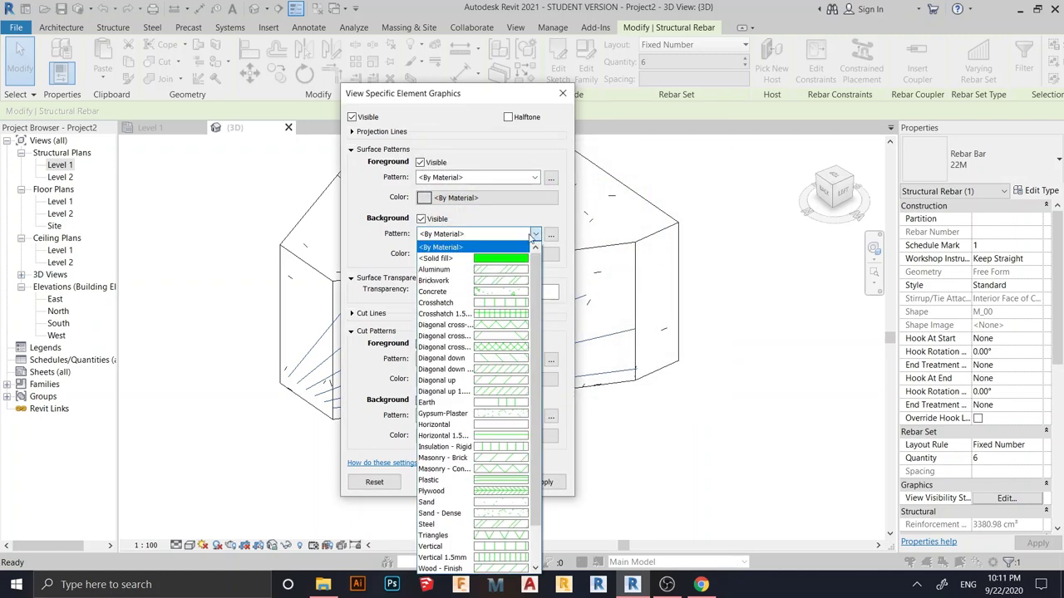
click(483, 259)
click(543, 482)
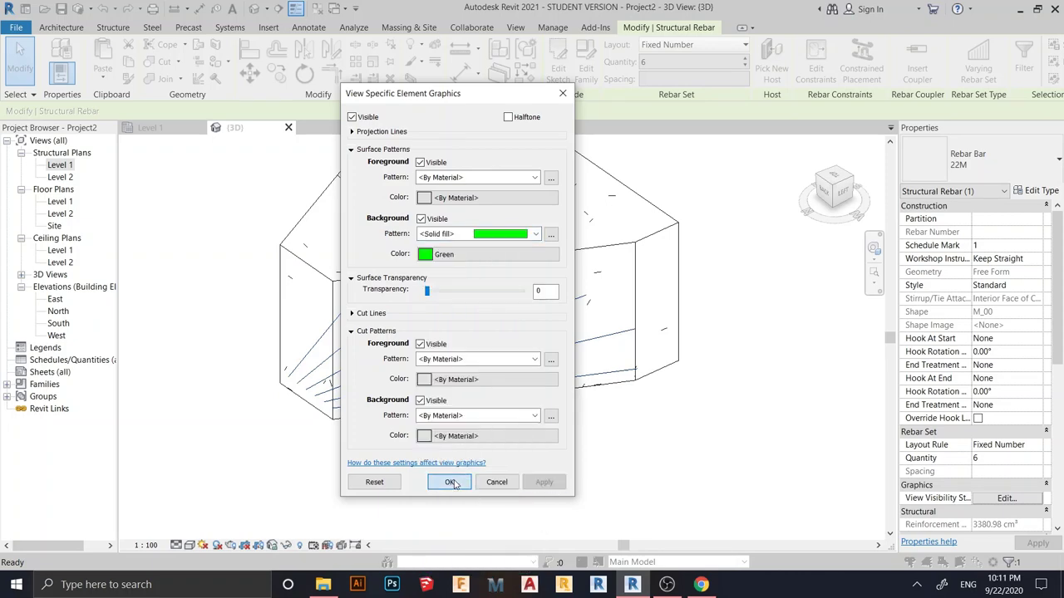
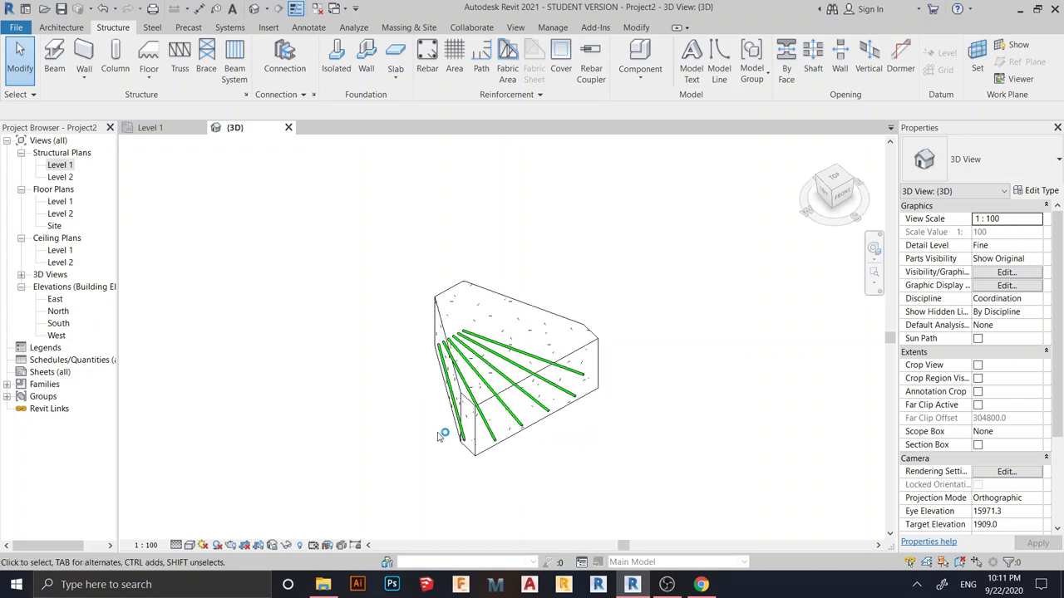
Step: Examine the layout of the green bars and their ends inside the pile cap from several angles
shift+middle_drag(466, 475, 623, 443)
shift+middle_drag(615, 386, 508, 437)
scroll(355, 375, up, 2)
mouse_move(372, 375)
shift+middle_down()
mouse_move(608, 395)
mouse_move(474, 441)
shift+middle_up()
scroll(607, 385, down, 2)
scroll(474, 436, up, 1)
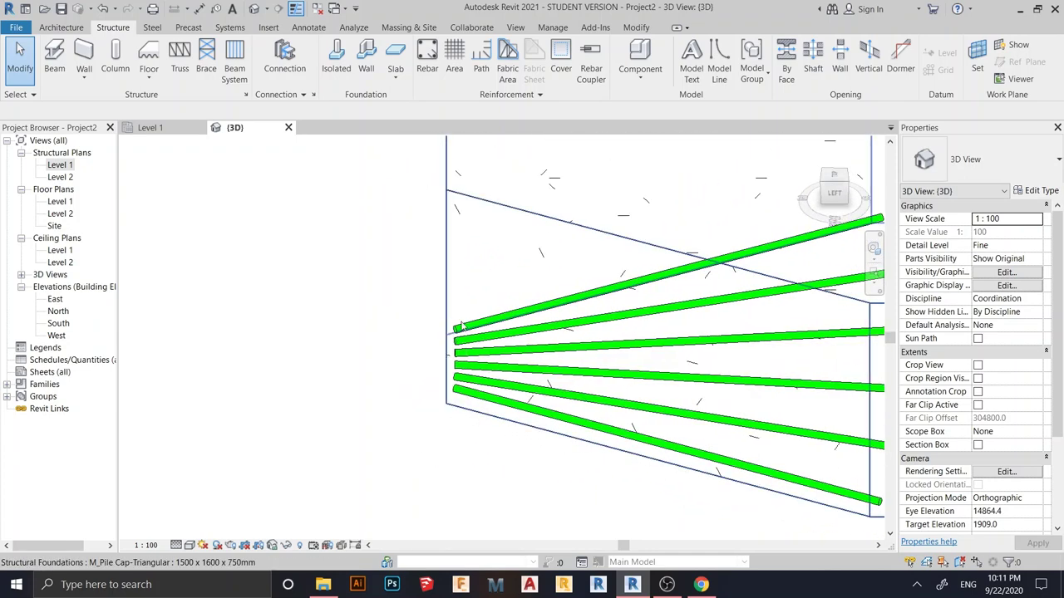
scroll(456, 341, down, 5)
shift+middle_drag(499, 366, 570, 335)
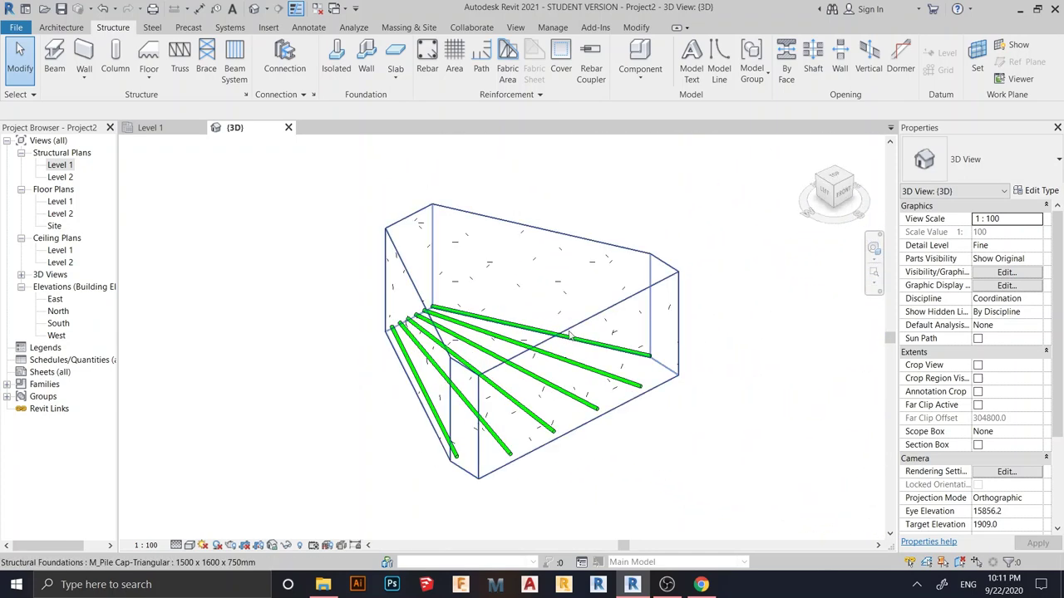
Step: Start a second free form rebar set in the pile cap with surface distribution, taking the bottom face as host surface
click(568, 331)
scroll(569, 332, down, 1)
shift+middle_drag(511, 83, 701, 79)
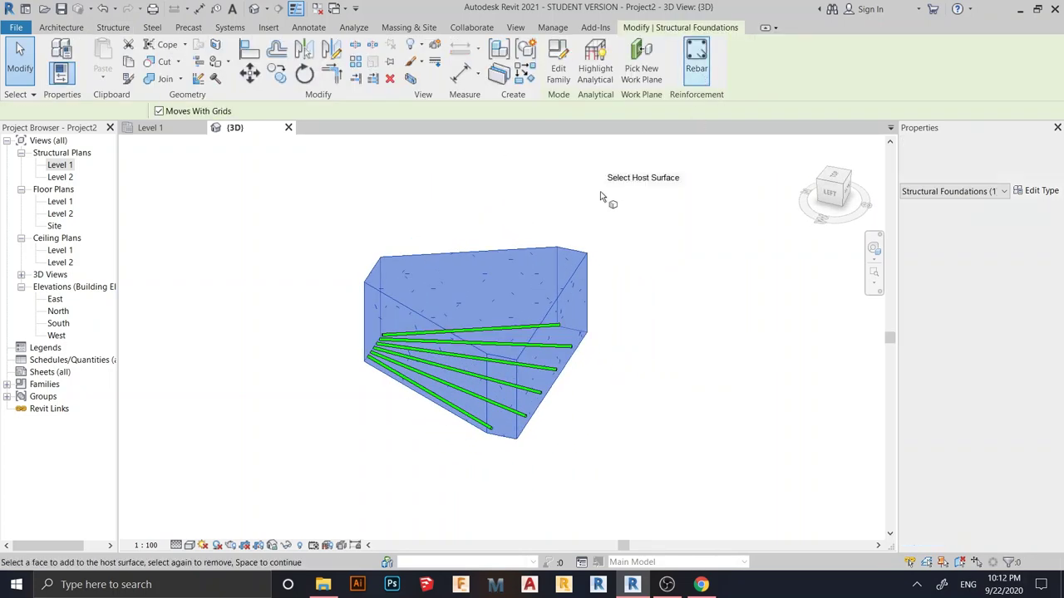
shift+middle_drag(726, 174, 480, 448)
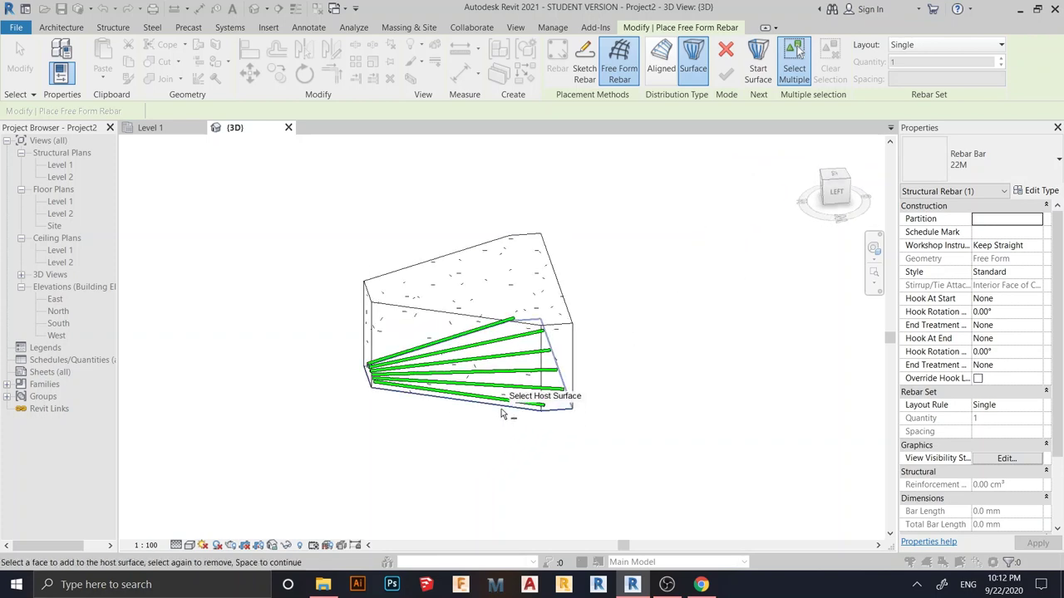
click(501, 413)
shift+middle_drag(649, 429, 542, 445)
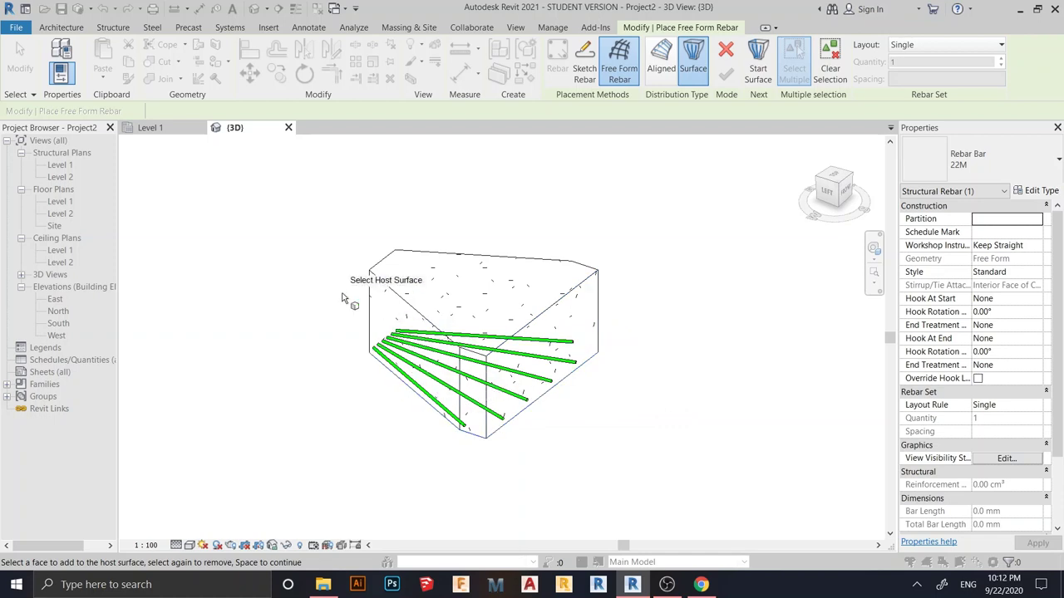
Step: Assign the two long side faces meeting at the next corner of the pile cap as the set's start and end surfaces
click(757, 74)
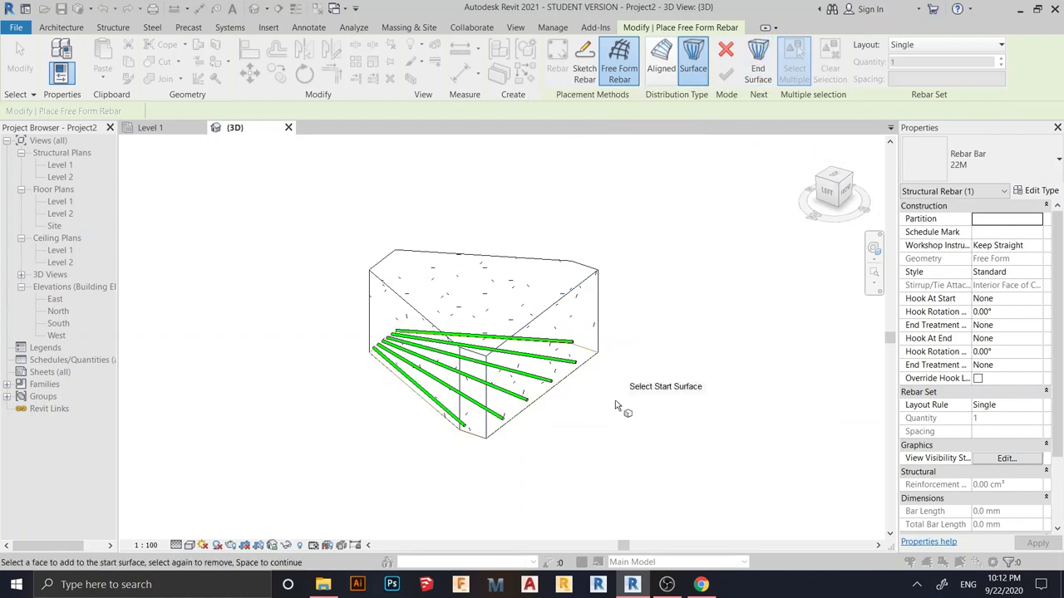
click(546, 321)
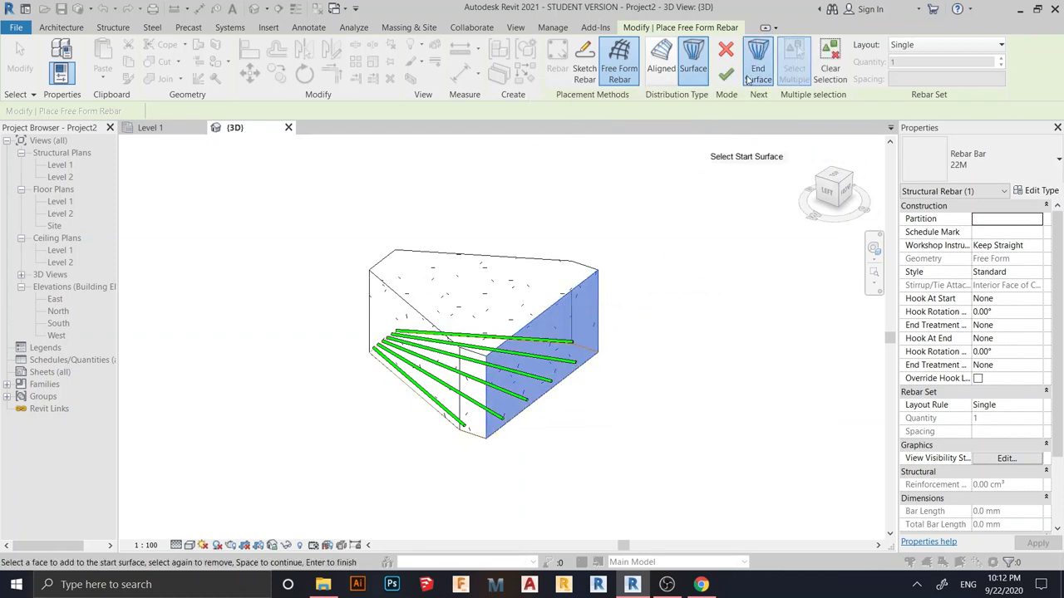
click(750, 75)
click(418, 318)
shift+middle_drag(656, 426, 723, 411)
Step: Set the second rebar set's layout to Fixed Number with a quantity of 6 and finish it
click(947, 47)
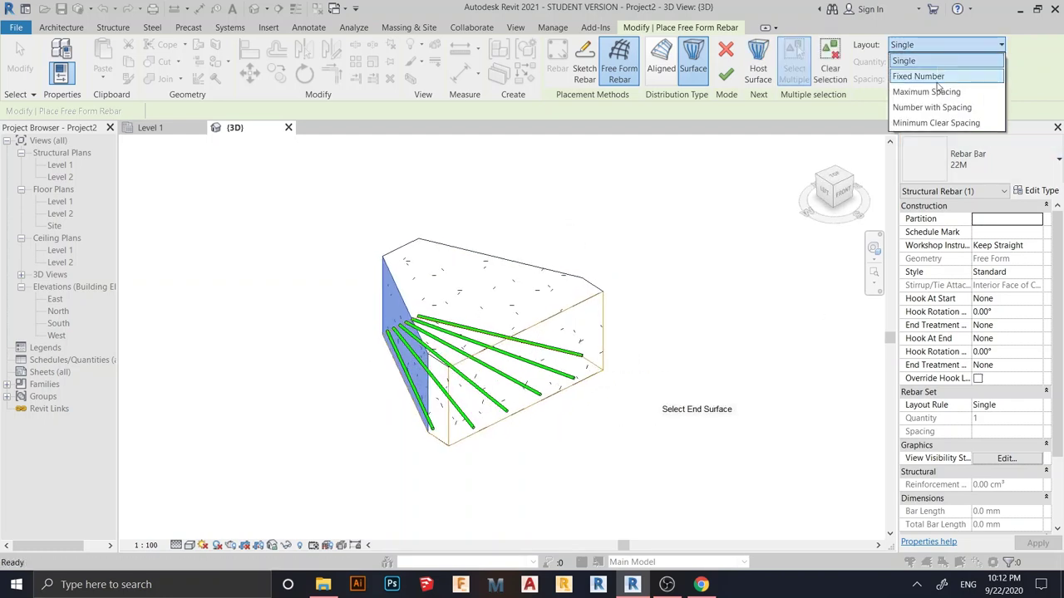
click(922, 76)
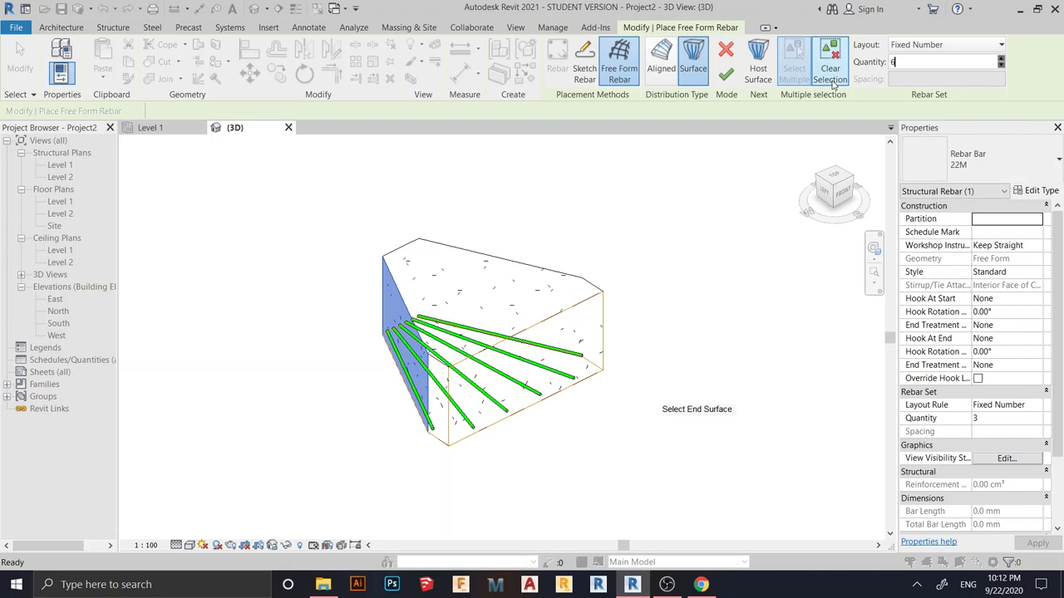
click(727, 77)
Step: Place a third free form rebar set hosted on the bottom face, with the long side faces at the remaining corner as start and end surfaces
shift+middle_drag(697, 384, 428, 466)
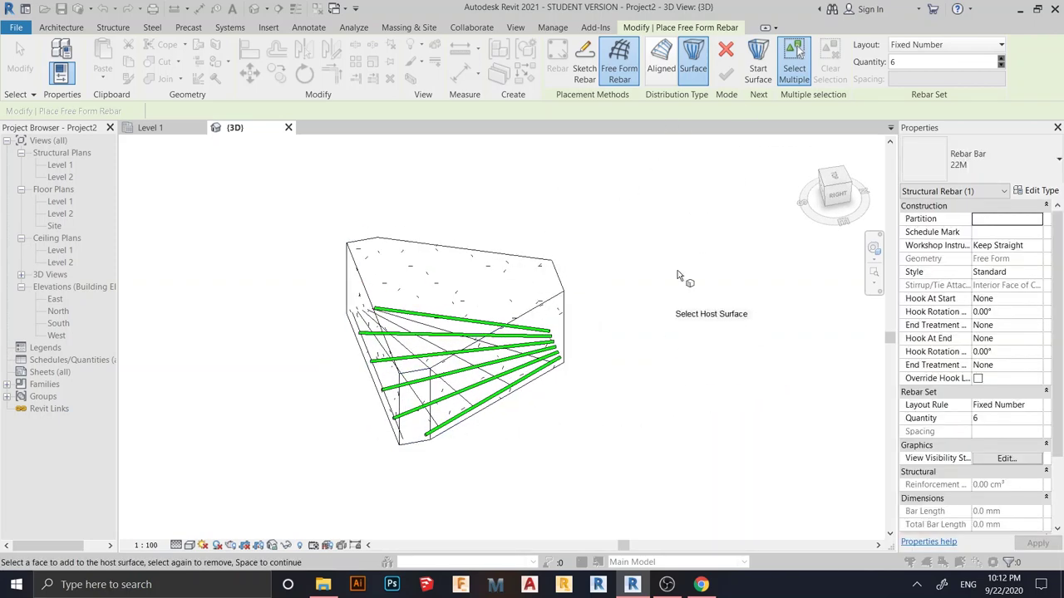
scroll(443, 451, up, 2)
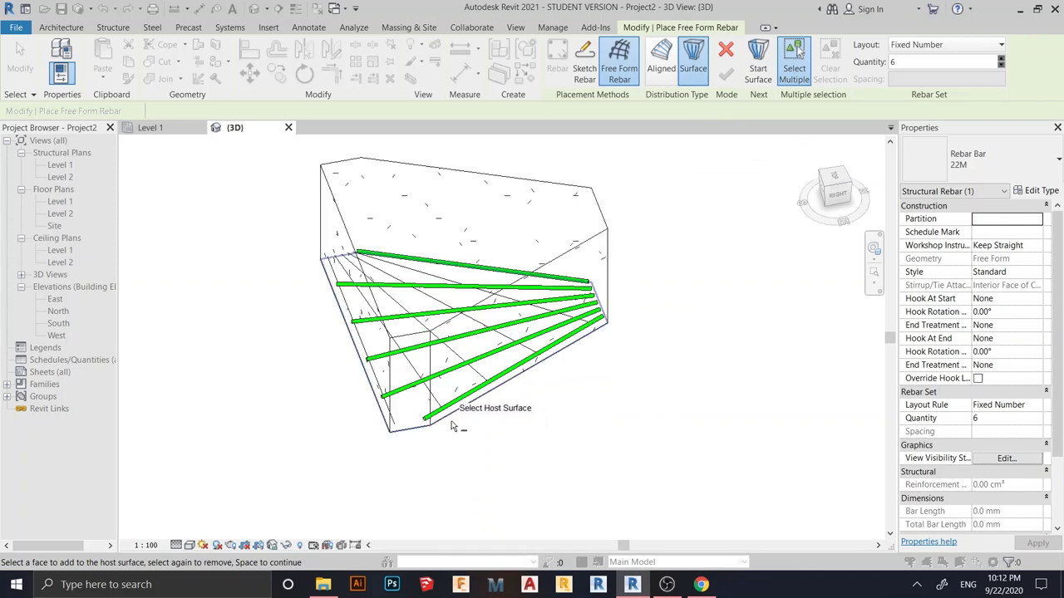
click(407, 426)
click(758, 73)
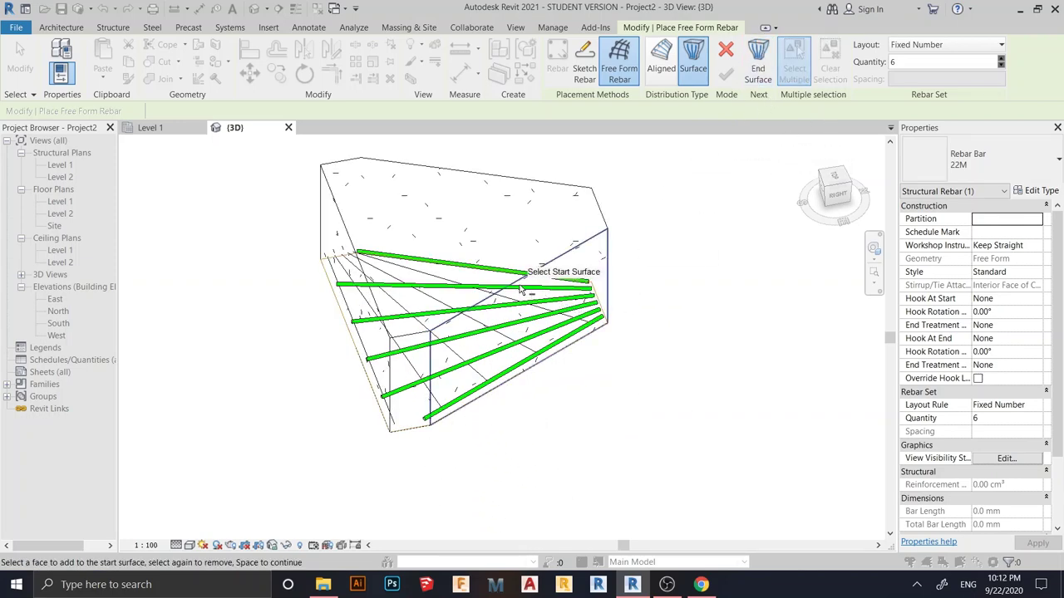
click(520, 278)
click(353, 258)
shift+middle_drag(615, 396, 568, 407)
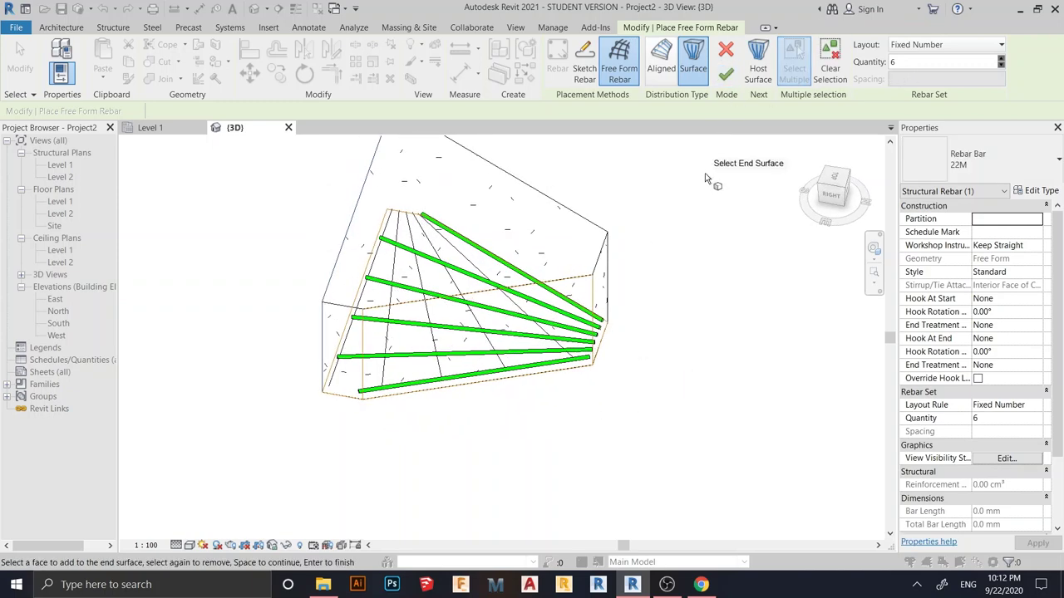
click(725, 75)
key(Escape)
Step: Try to set both new rebar sets together to view as solid in the {3D} view through their view visibility states
scroll(639, 380, down, 2)
shift+middle_drag(639, 380, 477, 373)
scroll(478, 376, up, 5)
scroll(551, 378, up, 1)
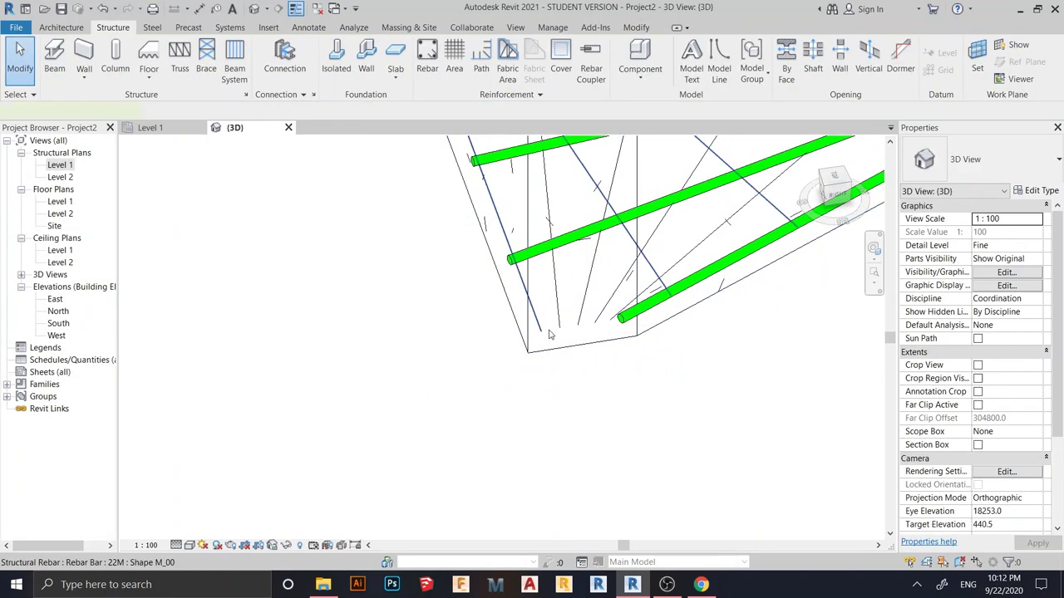
click(547, 335)
shift+middle_drag(548, 335, 532, 249)
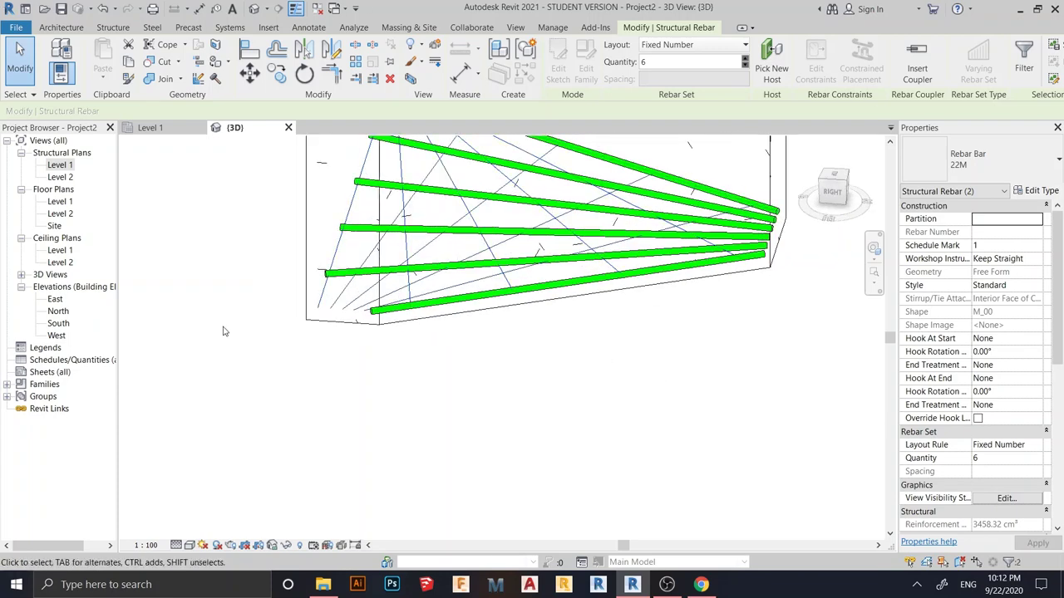
scroll(995, 526, down, 3)
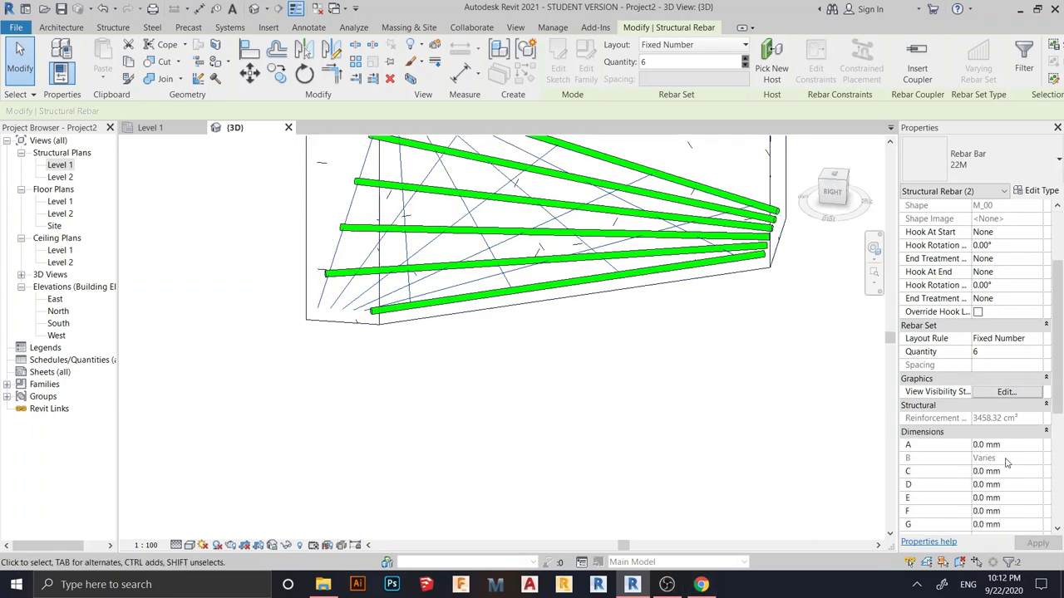
click(1007, 391)
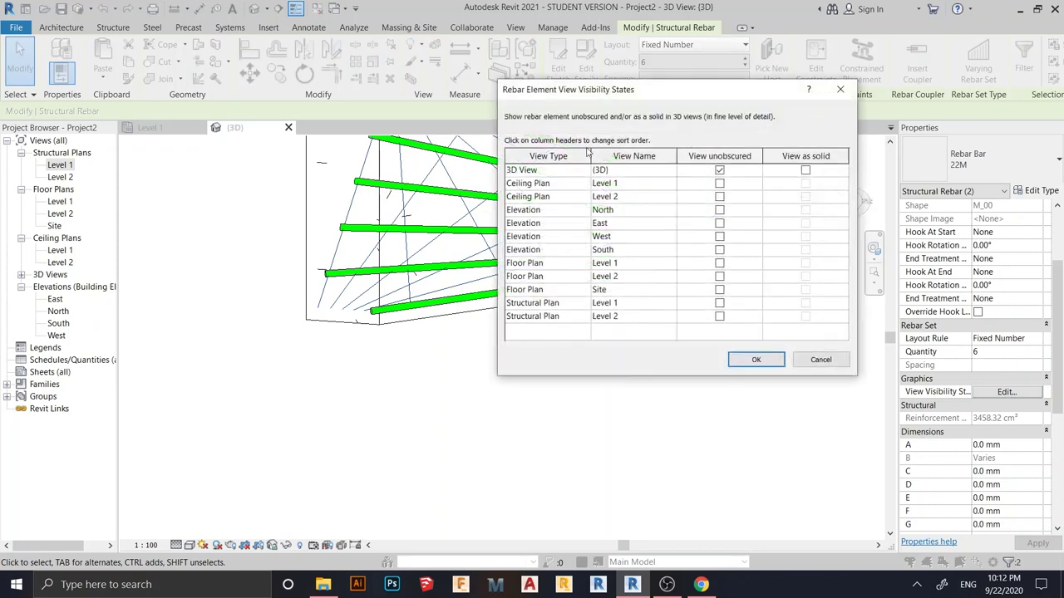
click(754, 360)
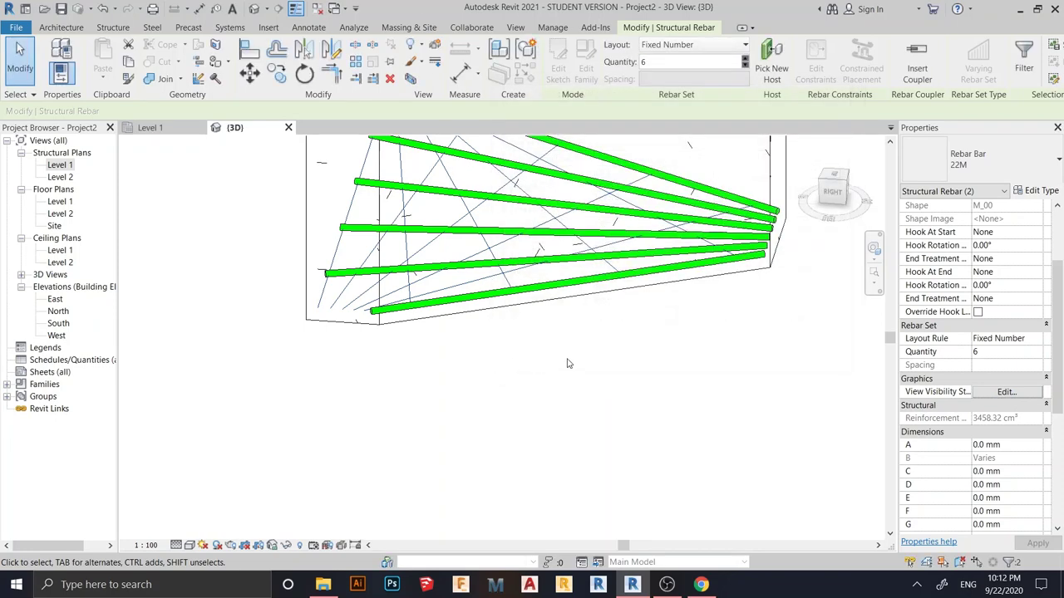
scroll(565, 360, down, 3)
click(517, 405)
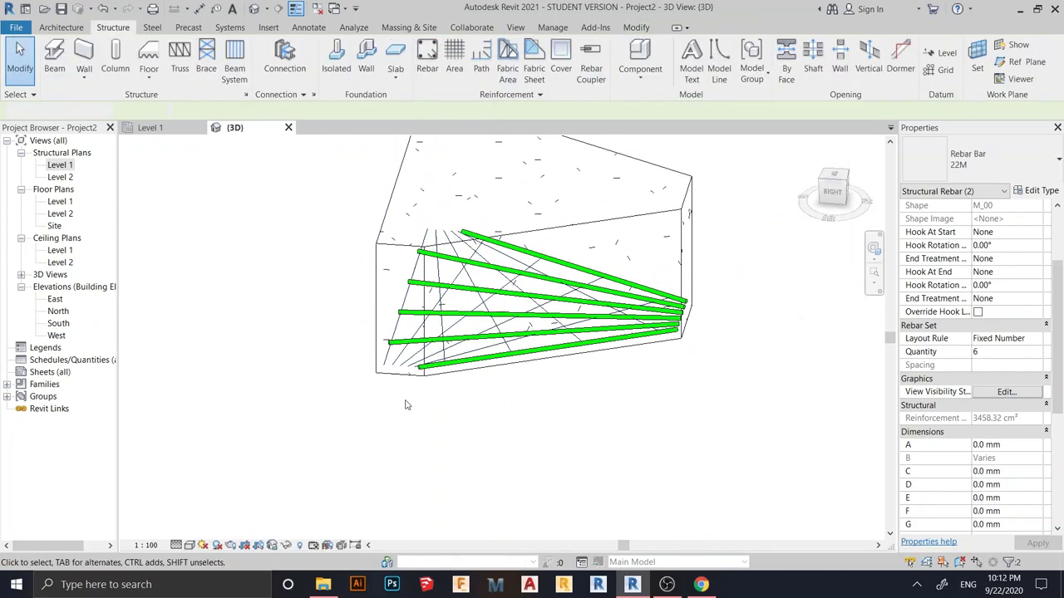
Step: Override the second rebar set's graphics by element with a red solid fill as the surface background pattern
scroll(404, 362, up, 4)
right_click(603, 413)
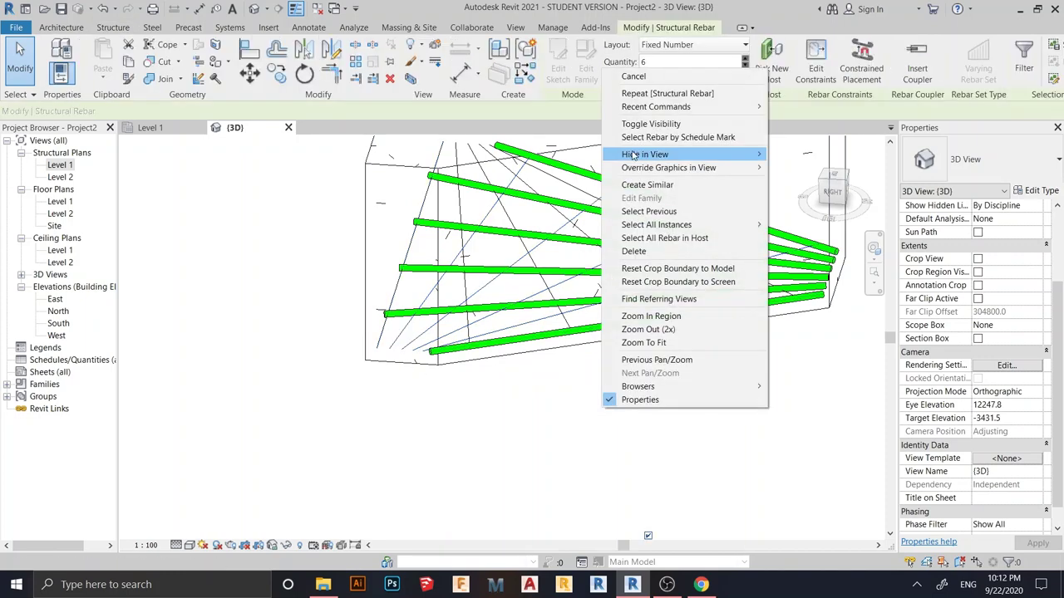
mouse_move(714, 170)
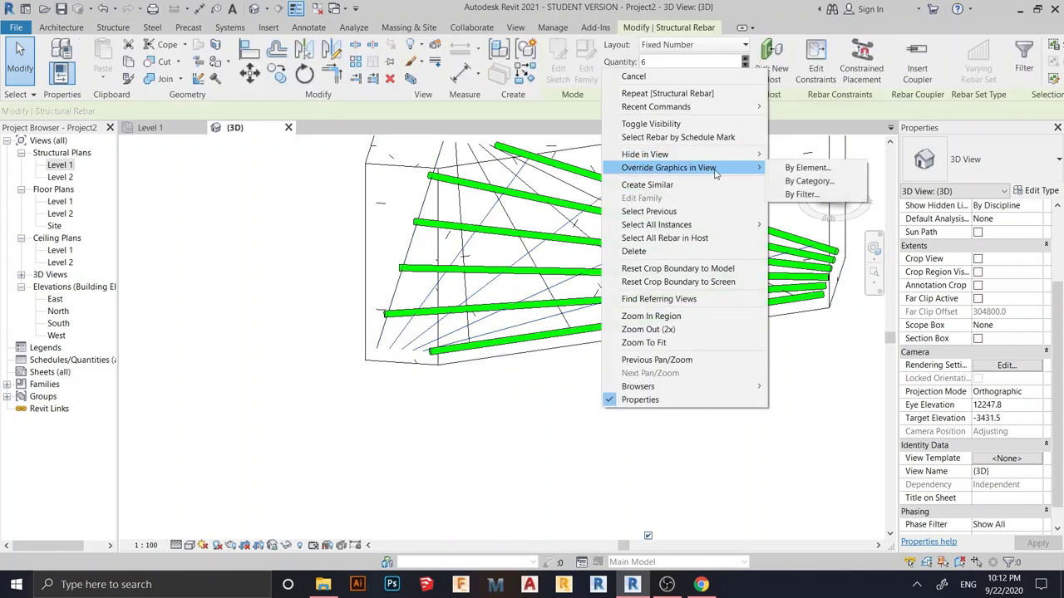
click(806, 168)
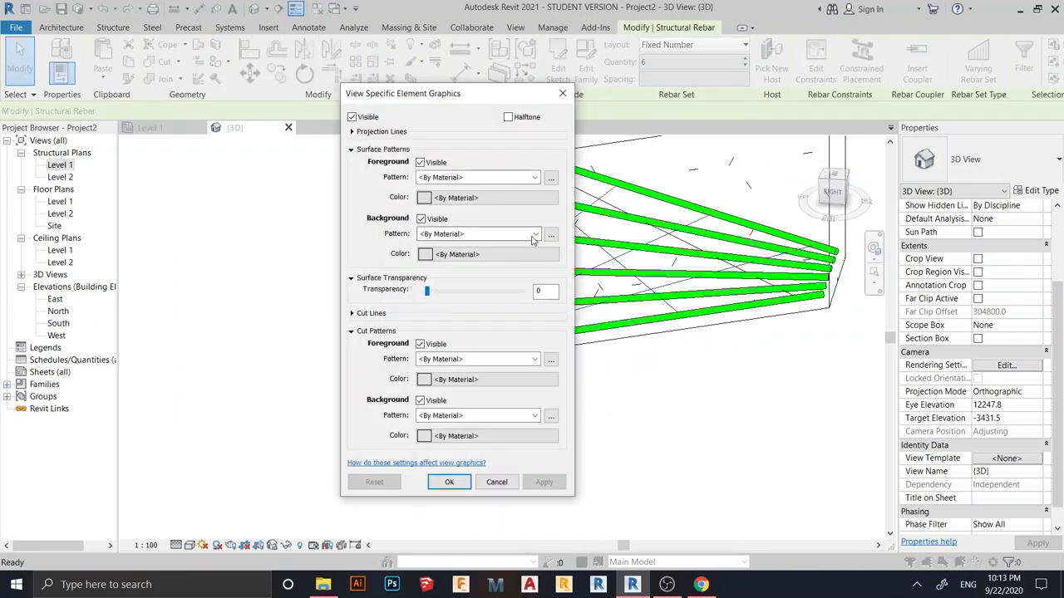
click(534, 235)
click(476, 257)
click(481, 254)
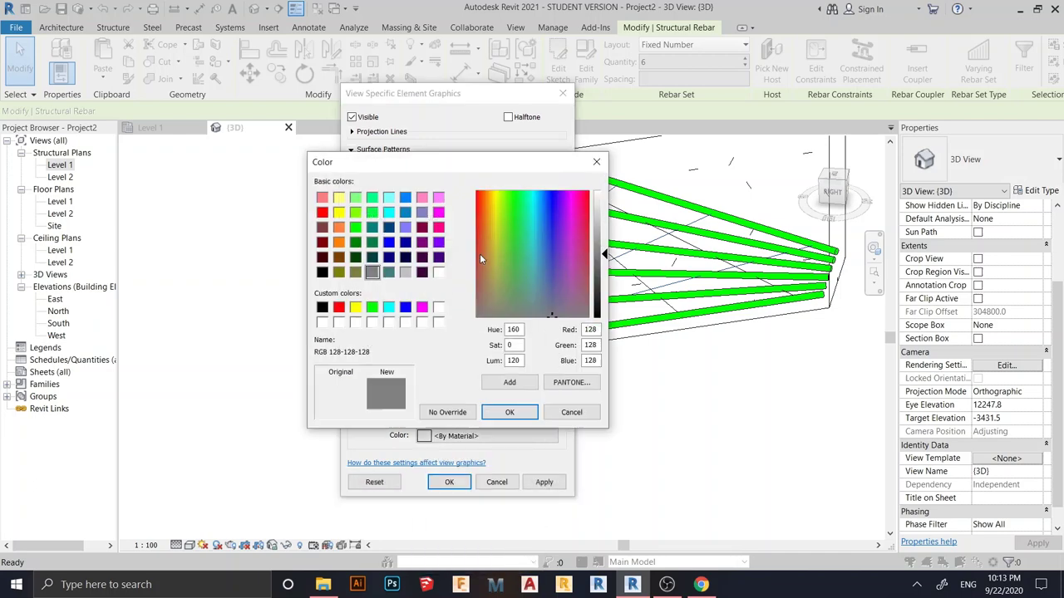
click(323, 213)
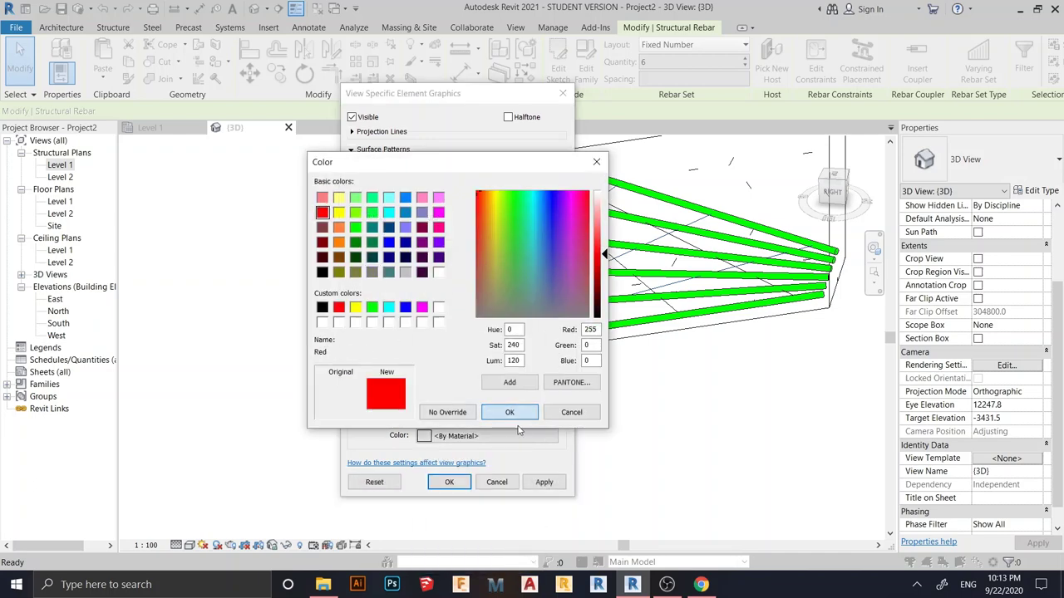
click(514, 413)
click(450, 483)
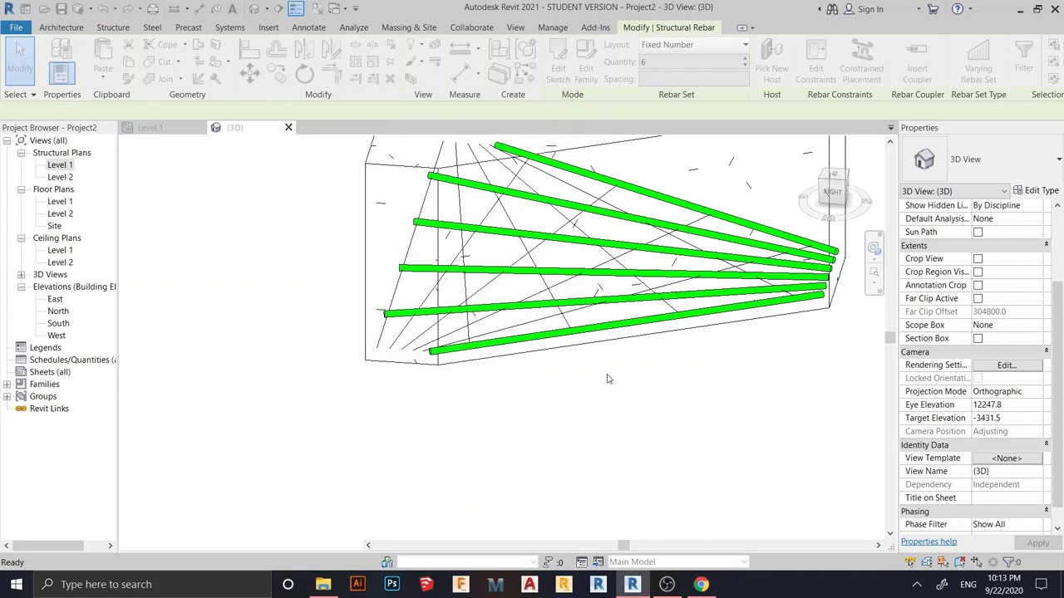
click(394, 478)
Step: Set the view's detail level to Fine and set the red-overridden rebar set to view as solid in the {3D} view
click(177, 545)
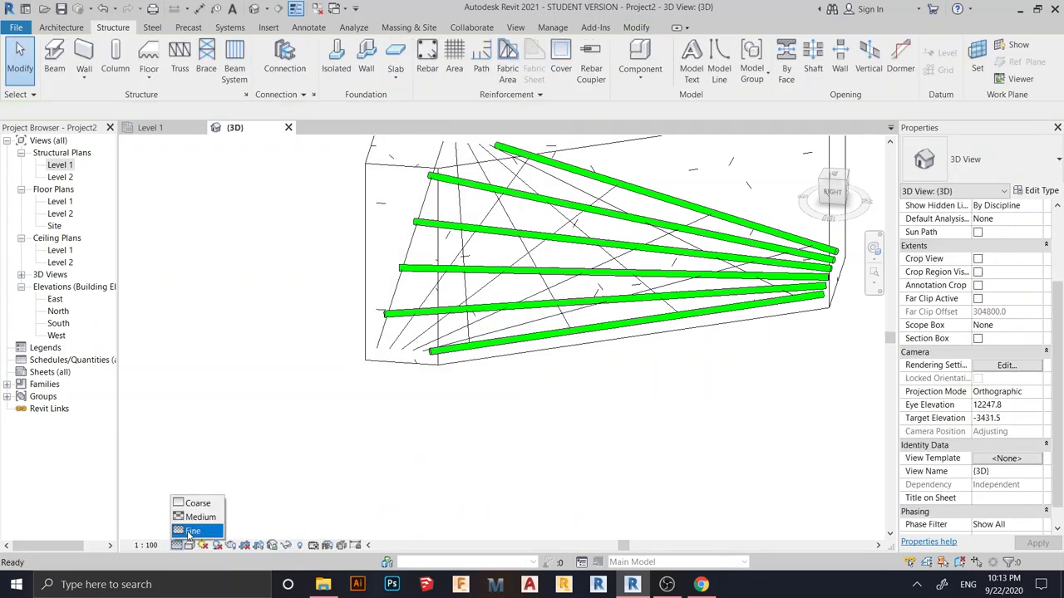
click(191, 531)
shift+middle_drag(423, 442, 455, 383)
click(481, 468)
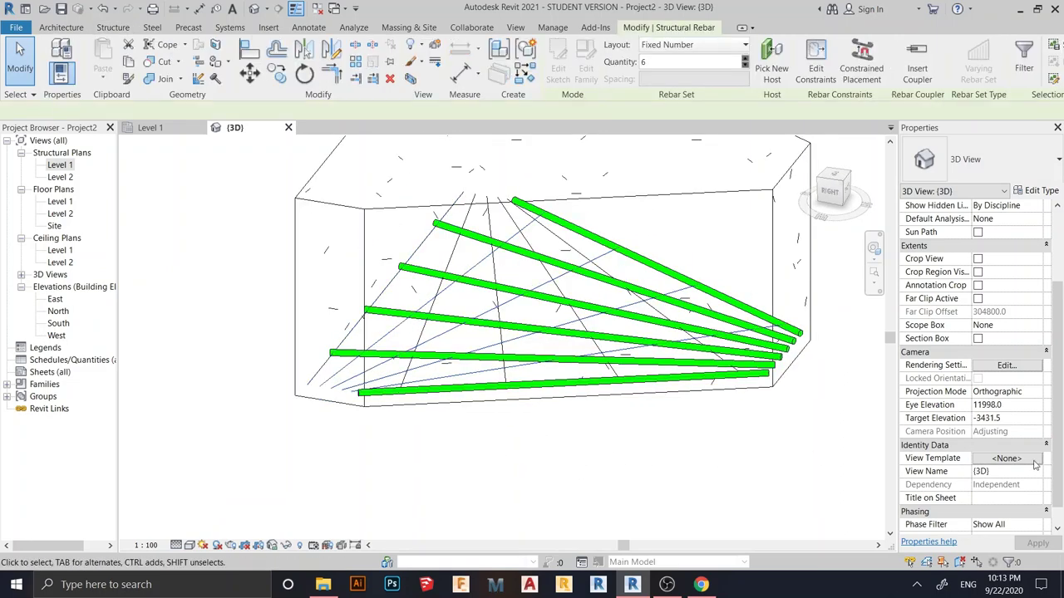
click(1006, 391)
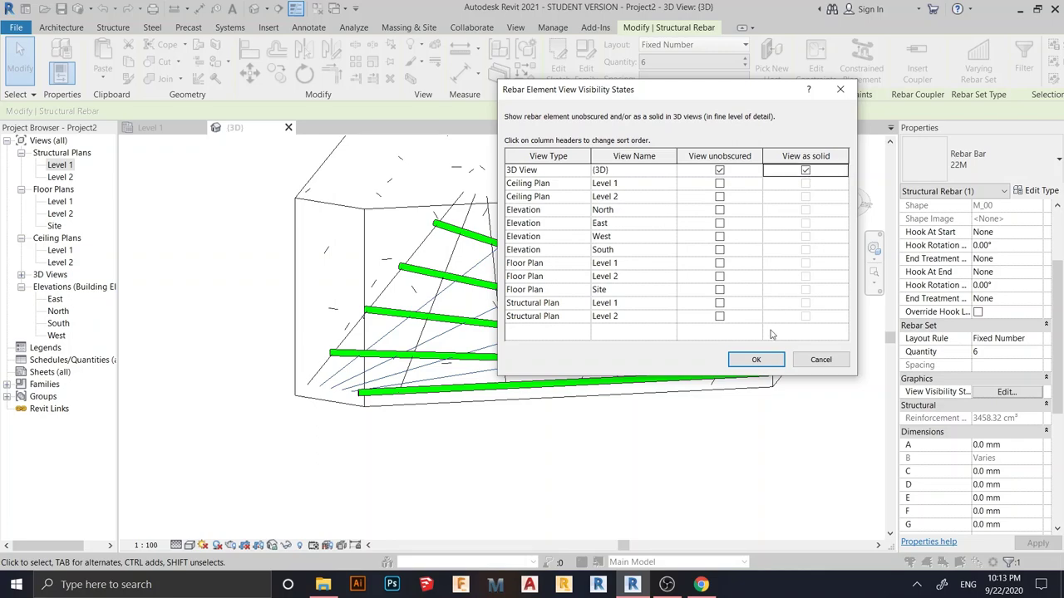
click(756, 359)
click(669, 445)
Step: Set the remaining rebar set drawn as lines to view as solid in the {3D} view
shift+middle_drag(668, 446, 644, 417)
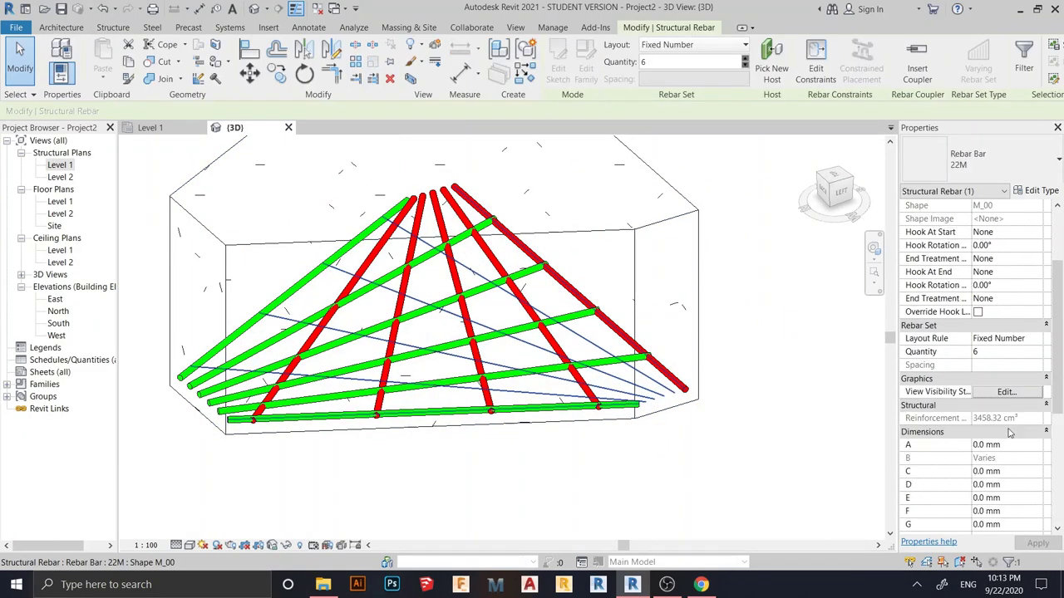
click(999, 394)
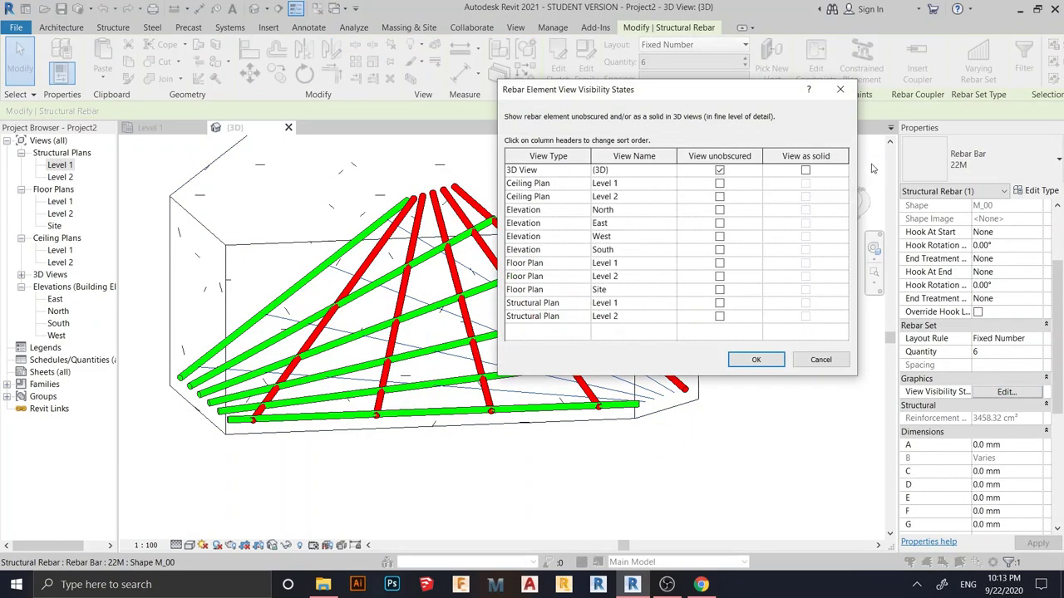
click(755, 359)
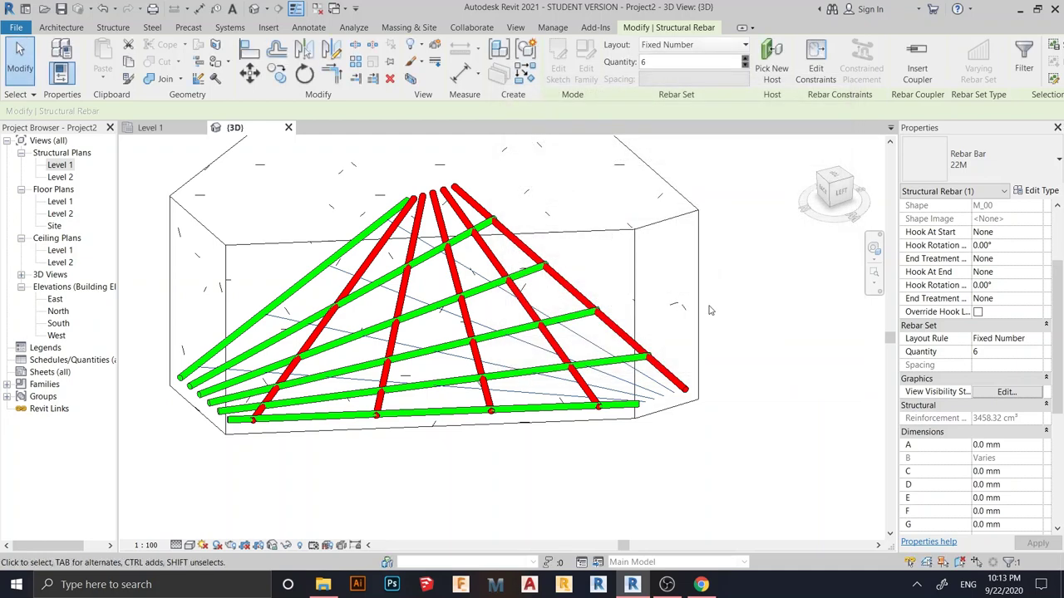
Step: Override the third rebar set's graphics by element with a solid fill surface background in purple, RGB 064-000-128
right_click(701, 479)
mouse_move(781, 333)
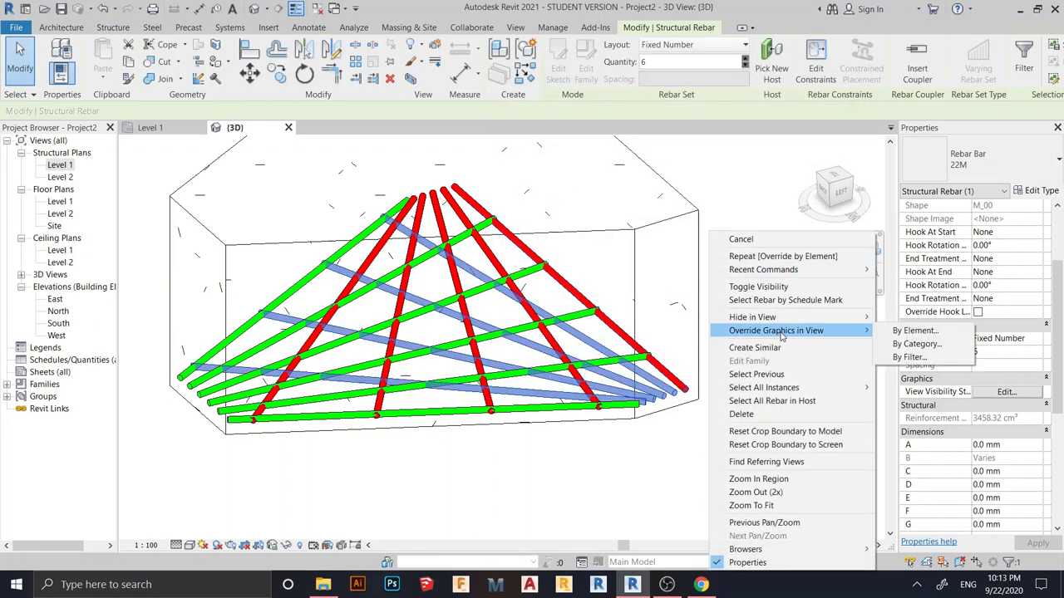
click(912, 331)
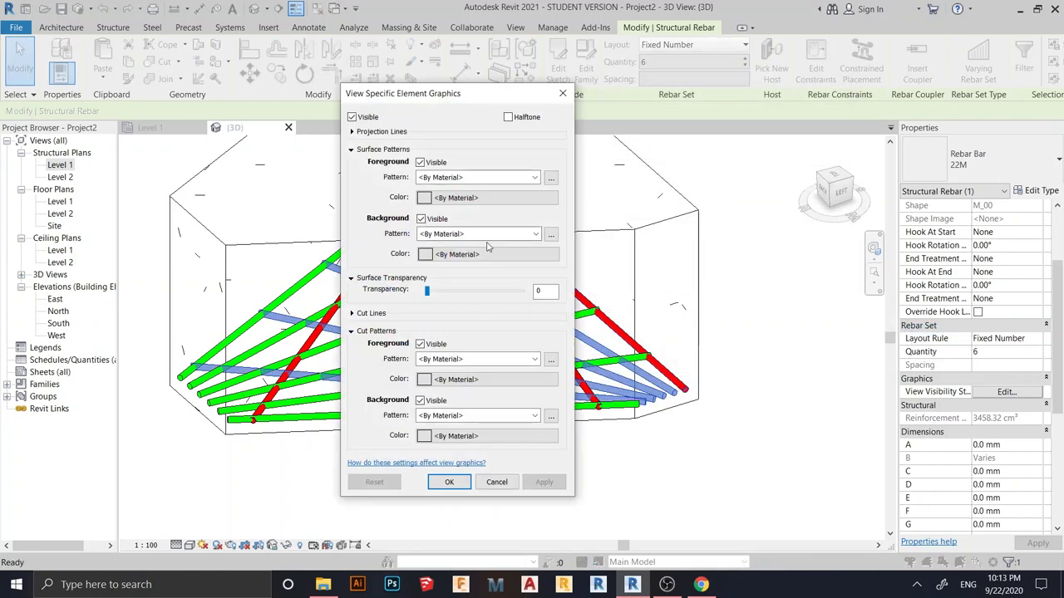
click(535, 235)
click(511, 260)
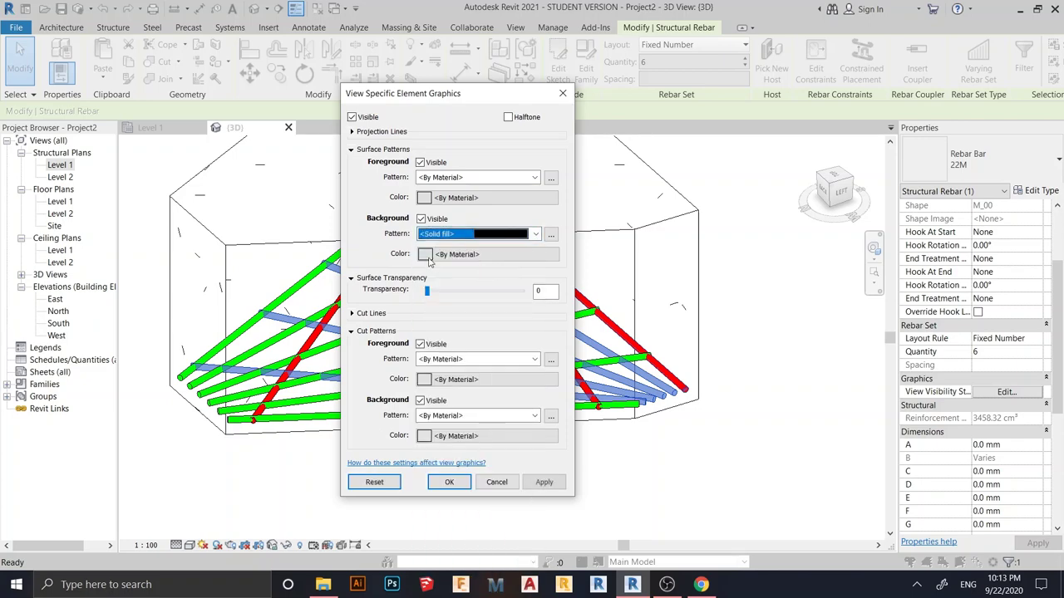
click(487, 253)
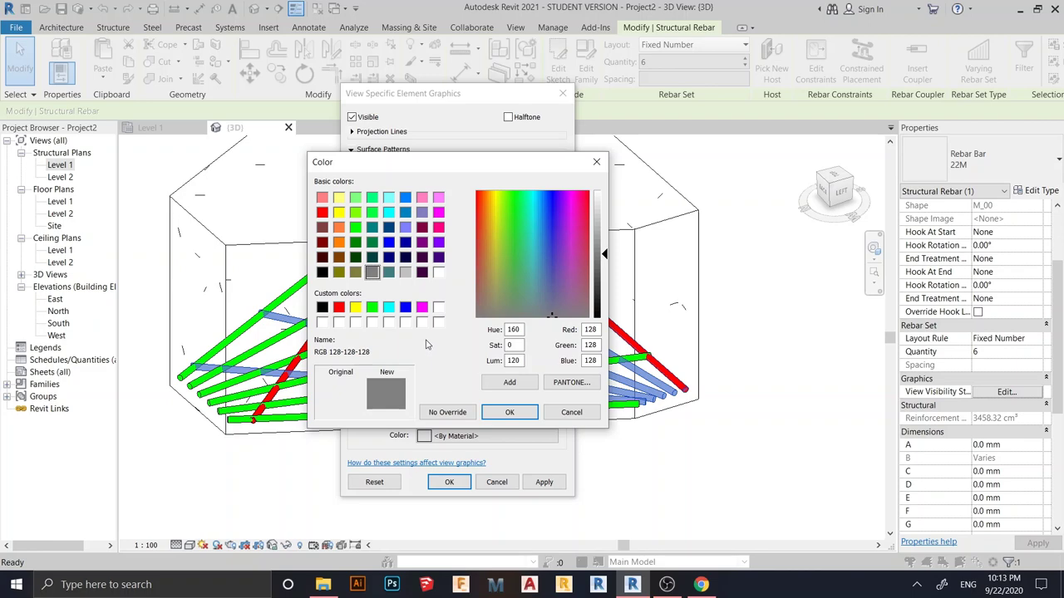
click(439, 257)
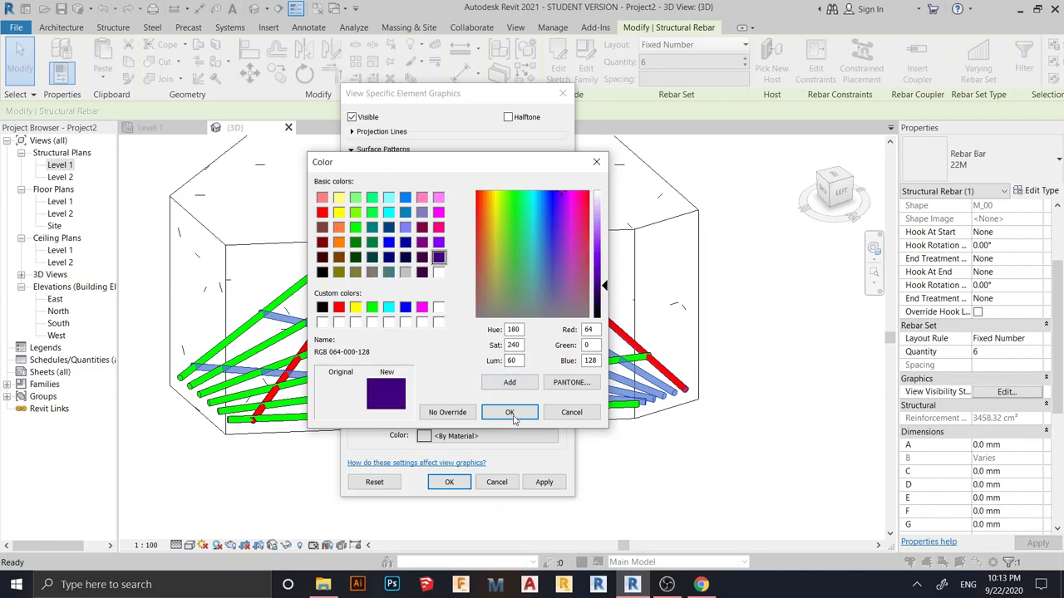
click(544, 482)
click(449, 482)
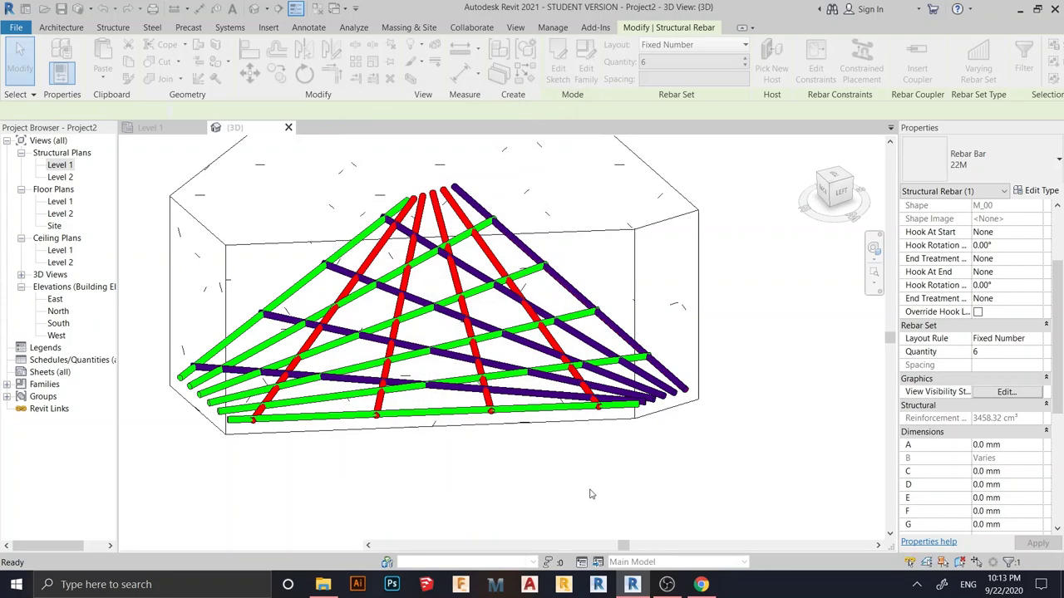
Step: Examine where the green, red and purple rebar sets cross near the pile cap's corners
shift+middle_drag(636, 476, 554, 414)
scroll(615, 425, down, 3)
scroll(554, 414, up, 2)
shift+middle_drag(605, 449, 508, 439)
scroll(626, 429, down, 2)
scroll(520, 442, up, 3)
middle_drag(571, 448, 440, 439)
scroll(542, 453, up, 3)
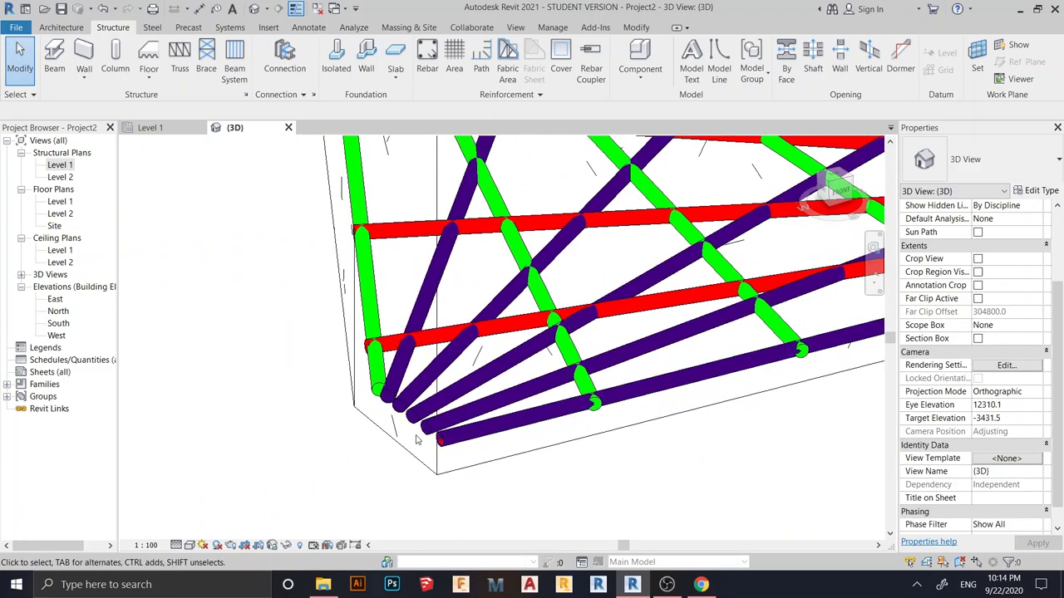
Step: Edit the red rebar set's constraints, setting the Host Surface handle's offset to -22 mm, and finish
click(478, 445)
shift+middle_drag(648, 459, 668, 451)
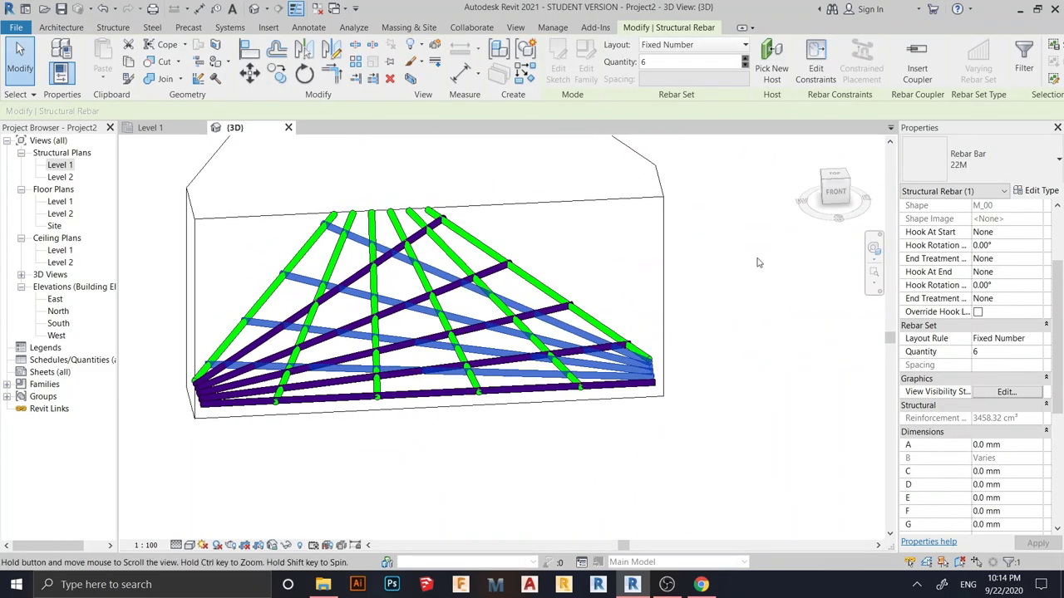
click(814, 65)
shift+middle_drag(527, 409, 555, 394)
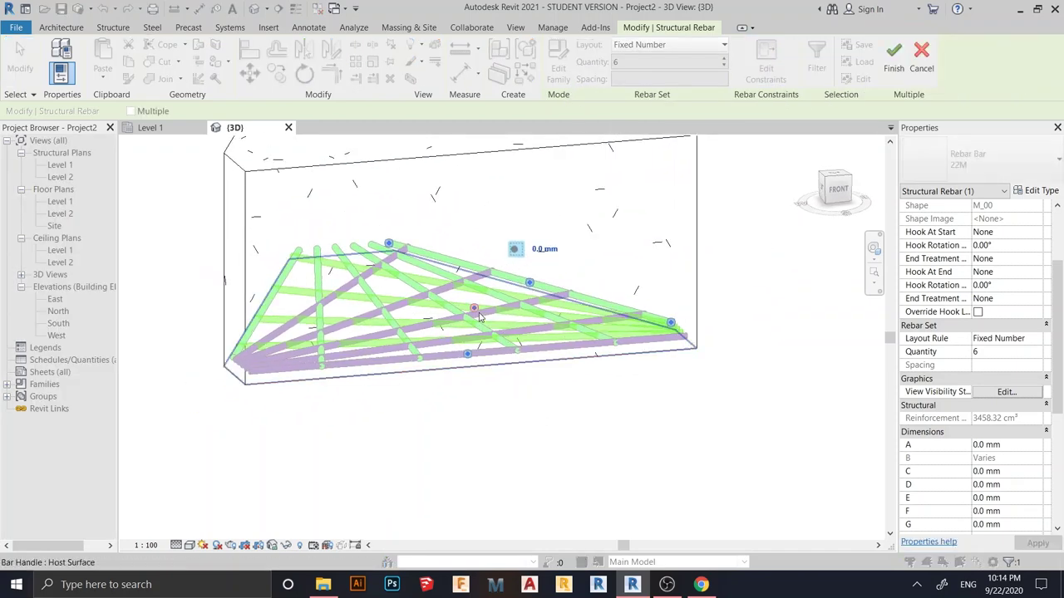
click(474, 310)
scroll(537, 413, up, 2)
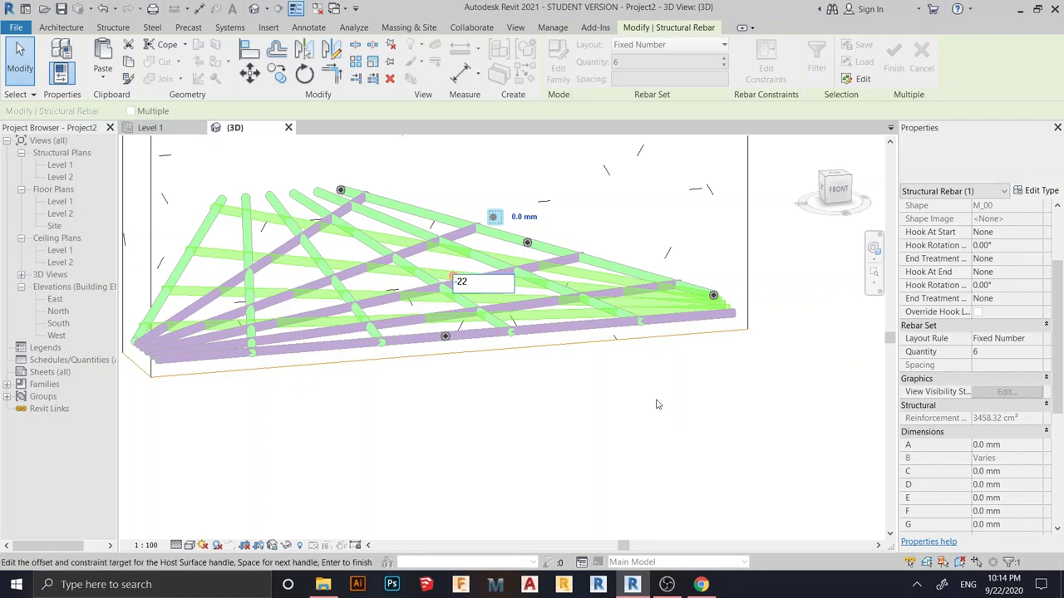
key(Return)
shift+middle_drag(656, 405, 458, 335)
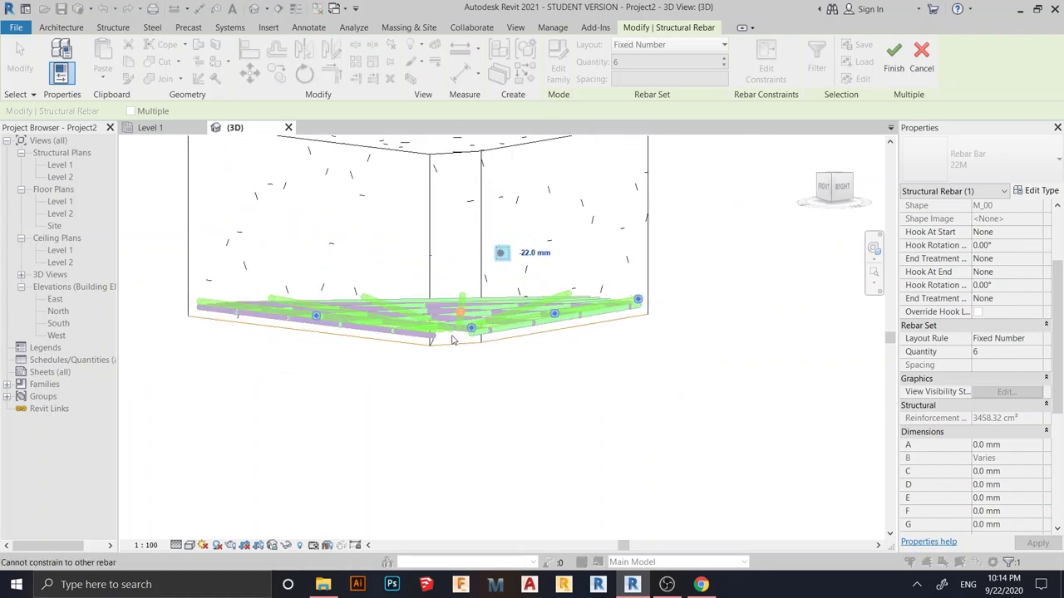
click(893, 57)
Step: Edit the purple rebar set's constraints, setting the Host Surface handle's offset to -44 mm
shift+middle_drag(458, 377, 499, 465)
click(501, 465)
shift+middle_drag(399, 445, 593, 432)
scroll(520, 436, up, 2)
shift+middle_drag(513, 437, 629, 405)
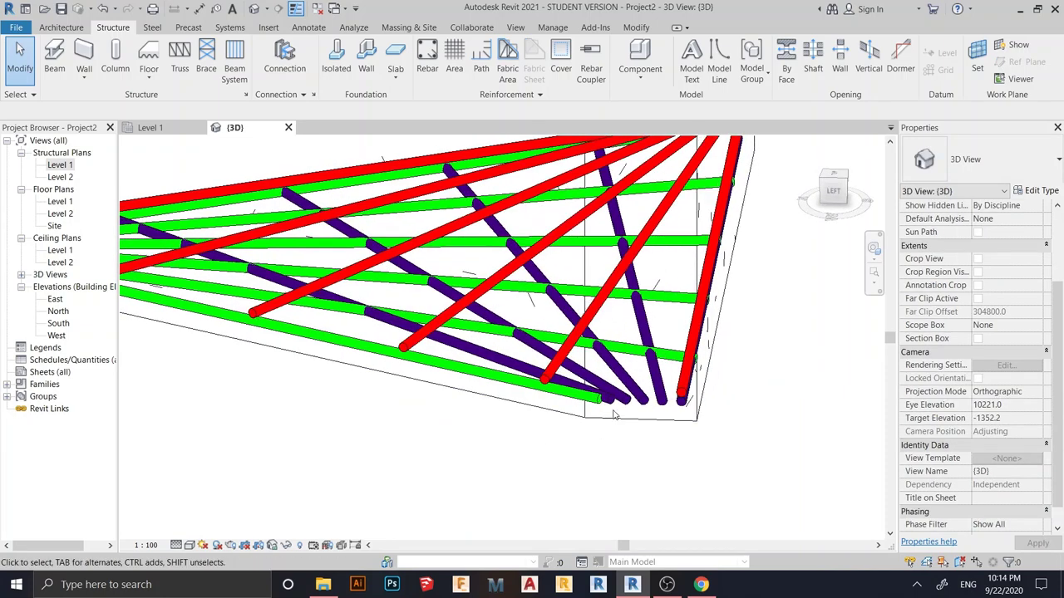
click(629, 405)
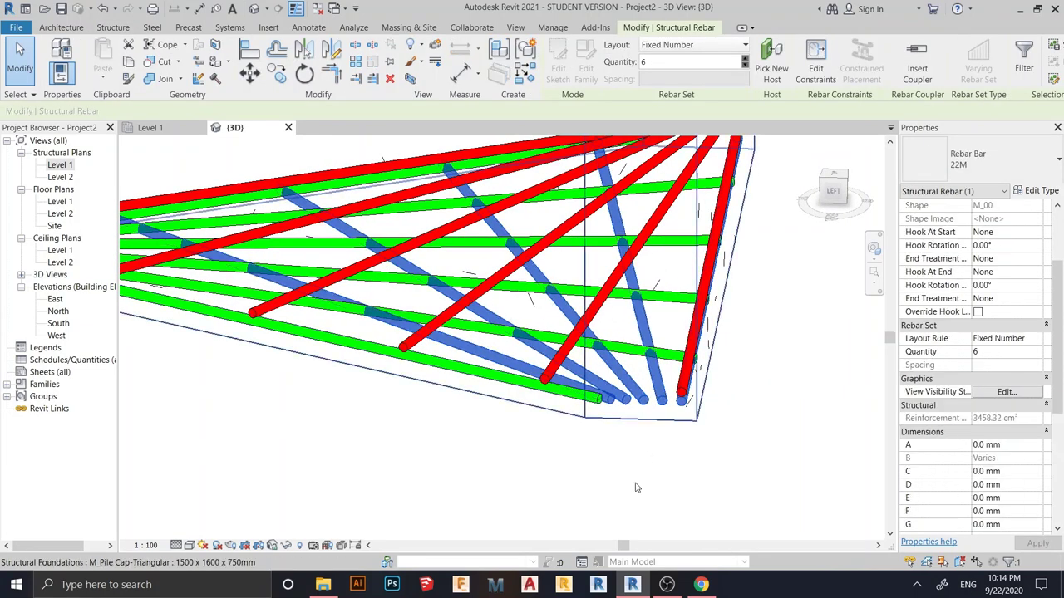
click(816, 68)
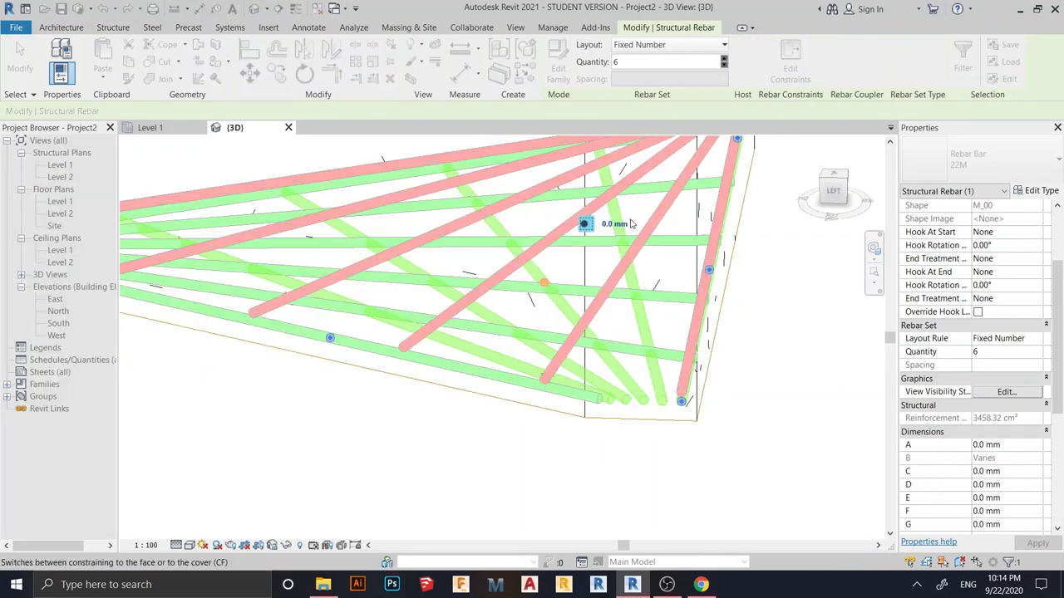
click(613, 224)
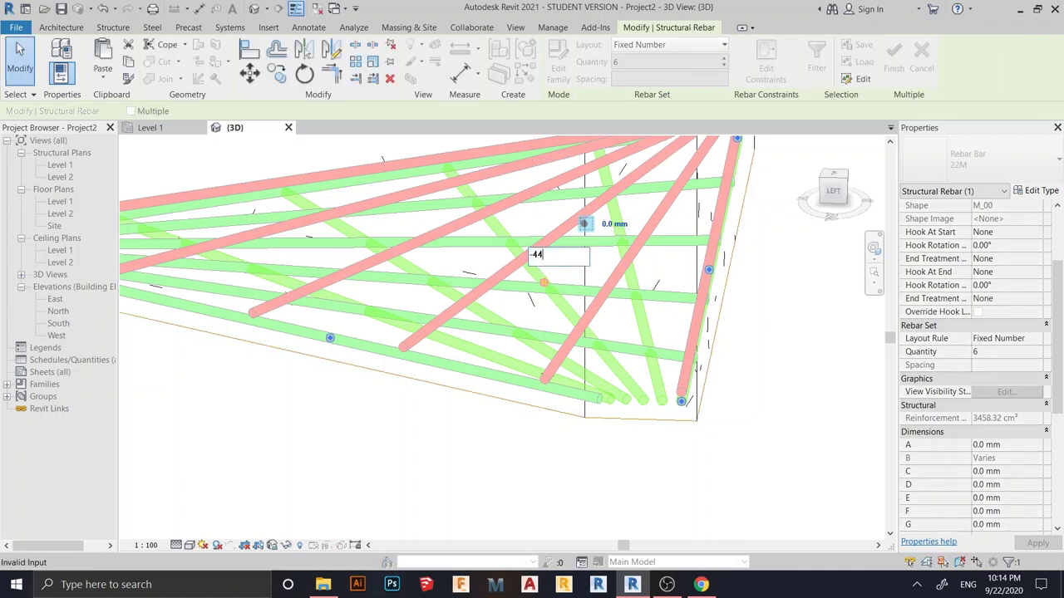
key(Return)
Step: Set Hook At End of the purple rebar set to Rebar Hook 90
scroll(609, 227, down, 3)
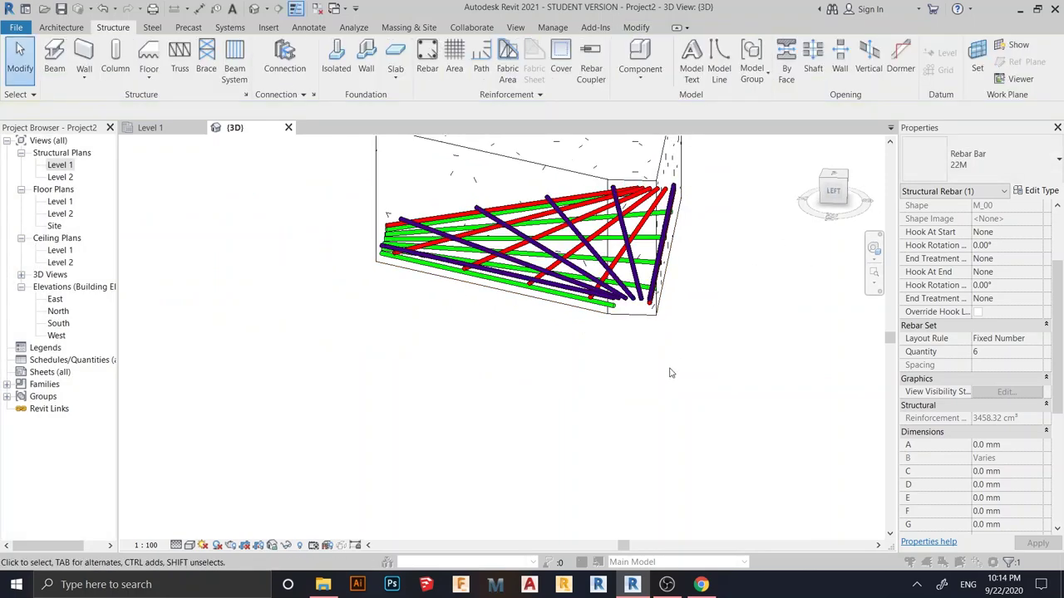
scroll(689, 367, down, 2)
shift+middle_drag(719, 367, 337, 503)
scroll(443, 462, up, 2)
click(340, 408)
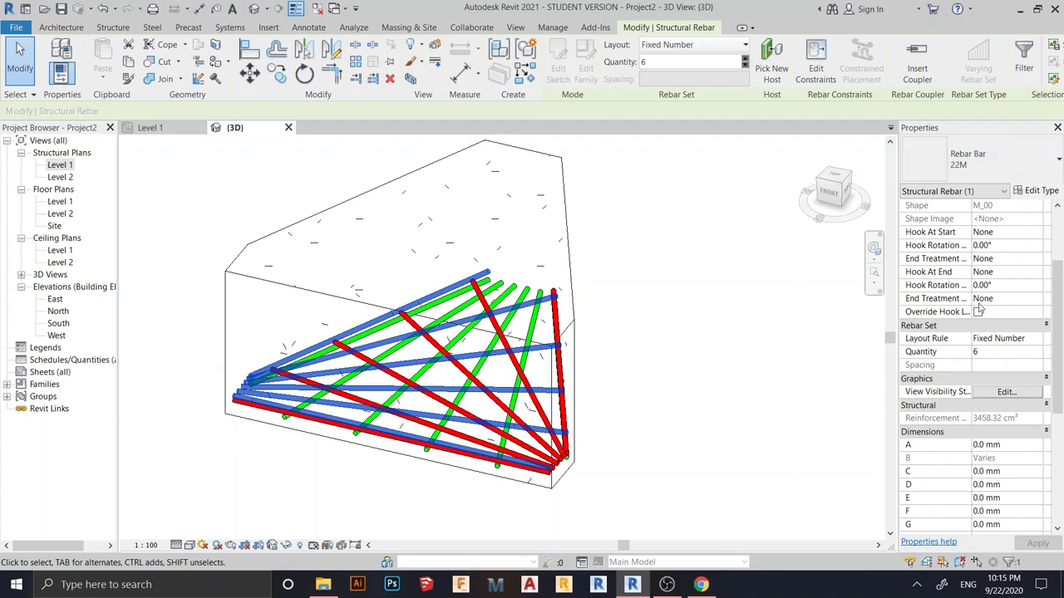
scroll(939, 271, up, 1)
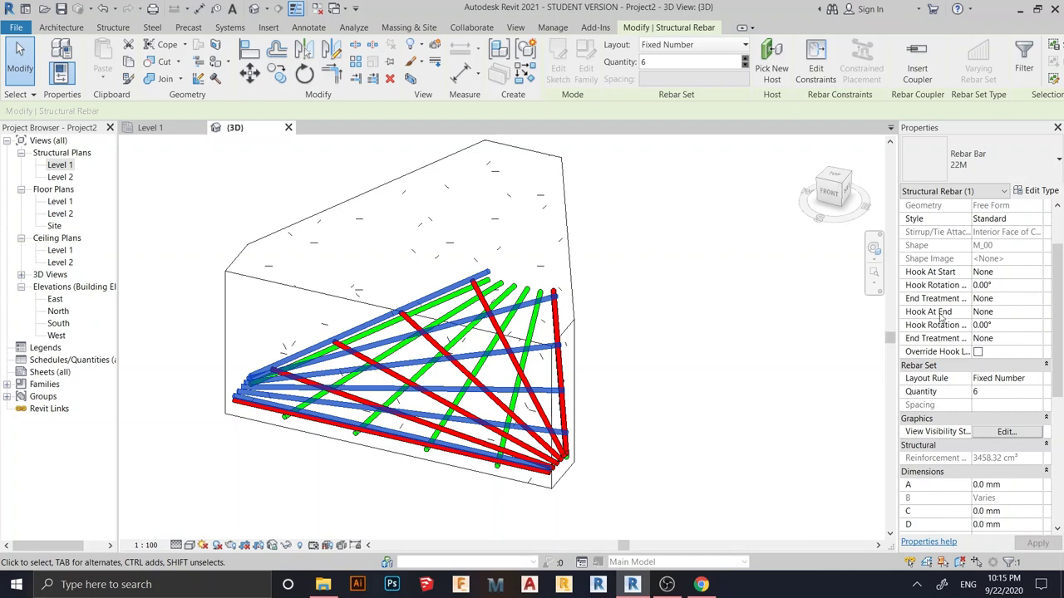
click(1037, 313)
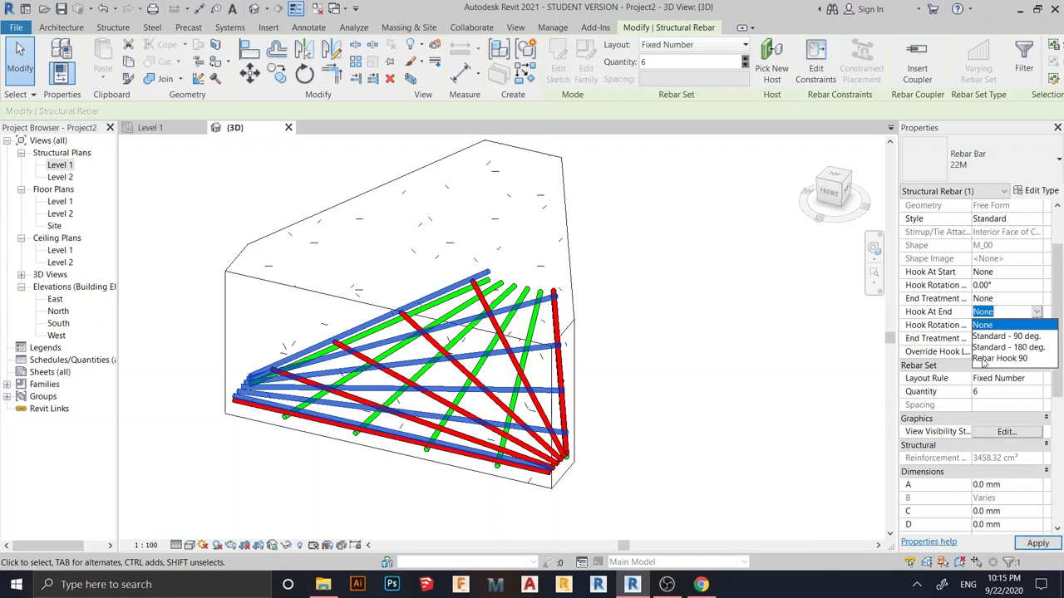
click(1015, 362)
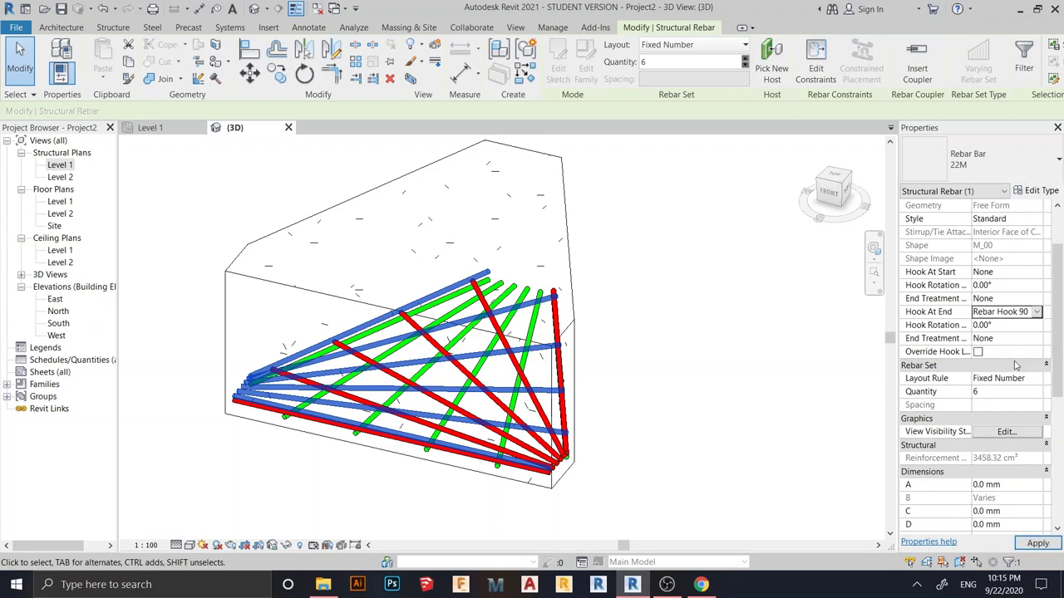
click(1032, 546)
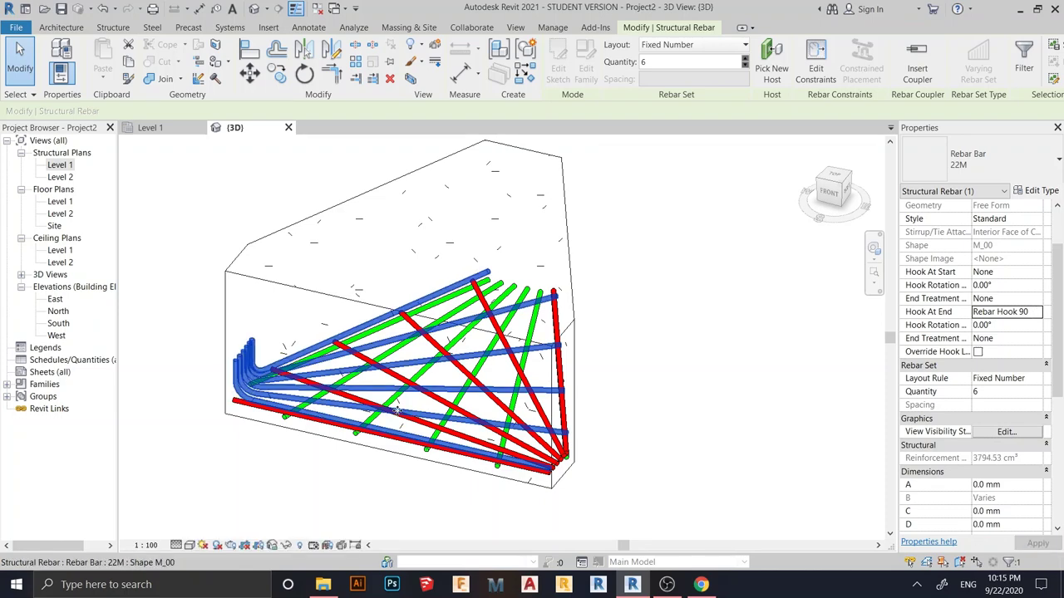
Step: In the 22M bar type's hook lengths, turn off auto calculation for Rebar Hook 90 and set its hook length to 600 mm
scroll(315, 399, down, 2)
shift+middle_drag(515, 460, 415, 458)
scroll(275, 353, up, 4)
scroll(374, 388, down, 3)
shift+middle_drag(374, 388, 384, 375)
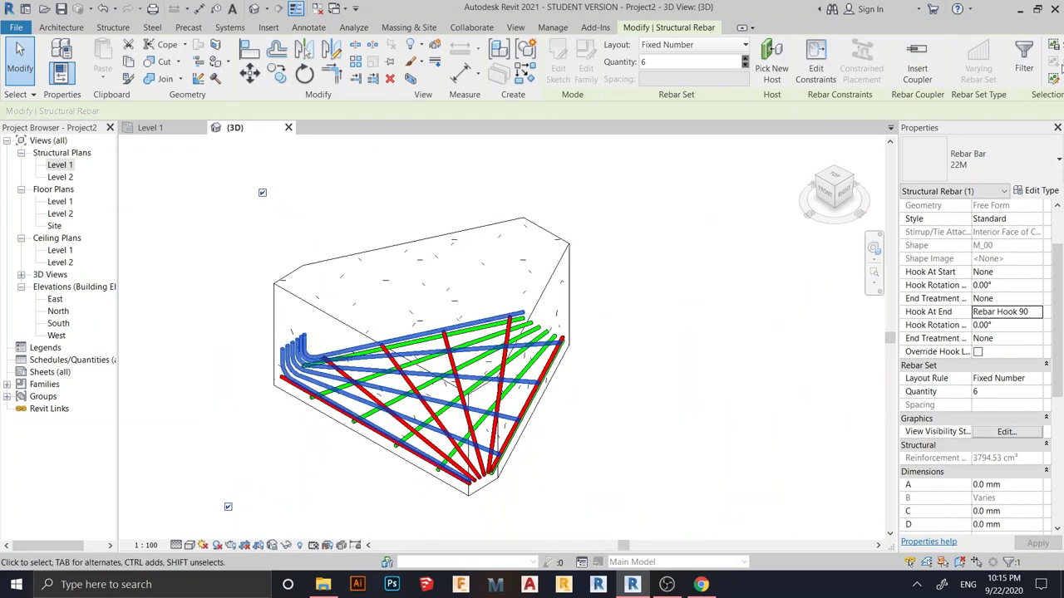
click(1044, 192)
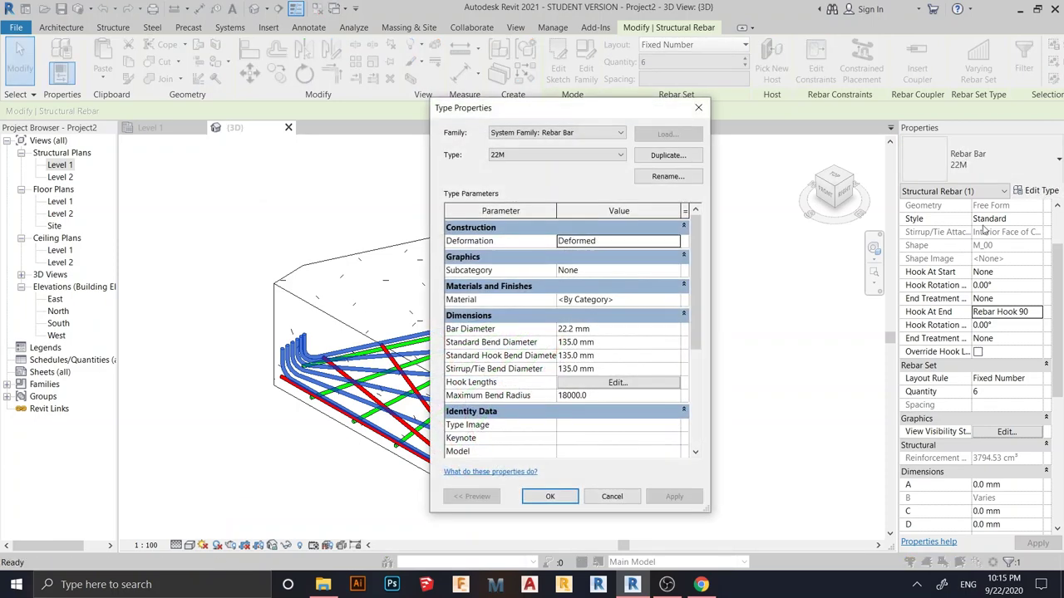
click(617, 382)
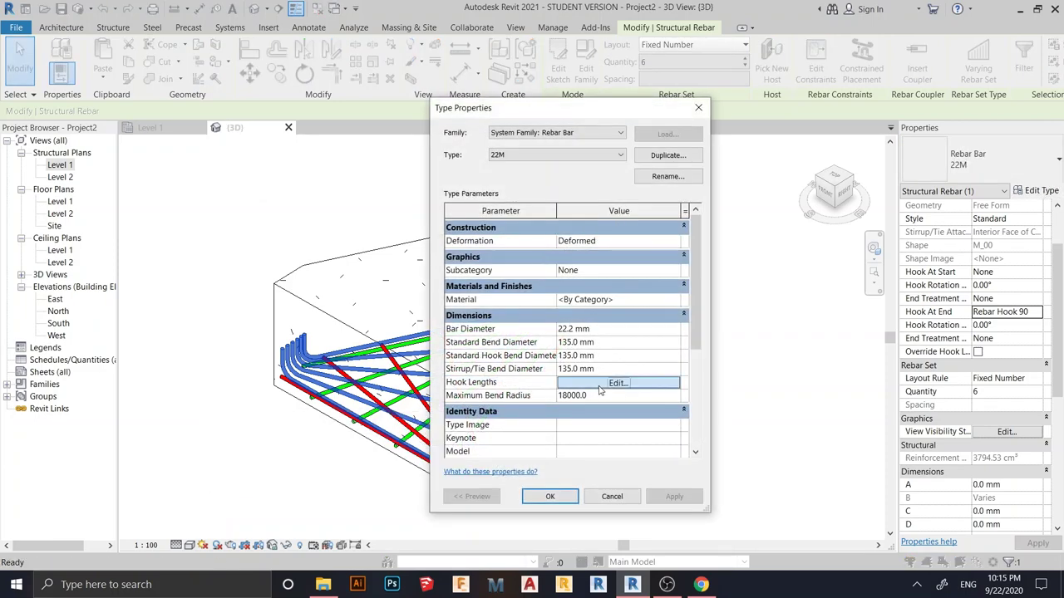
drag(257, 168, 626, 185)
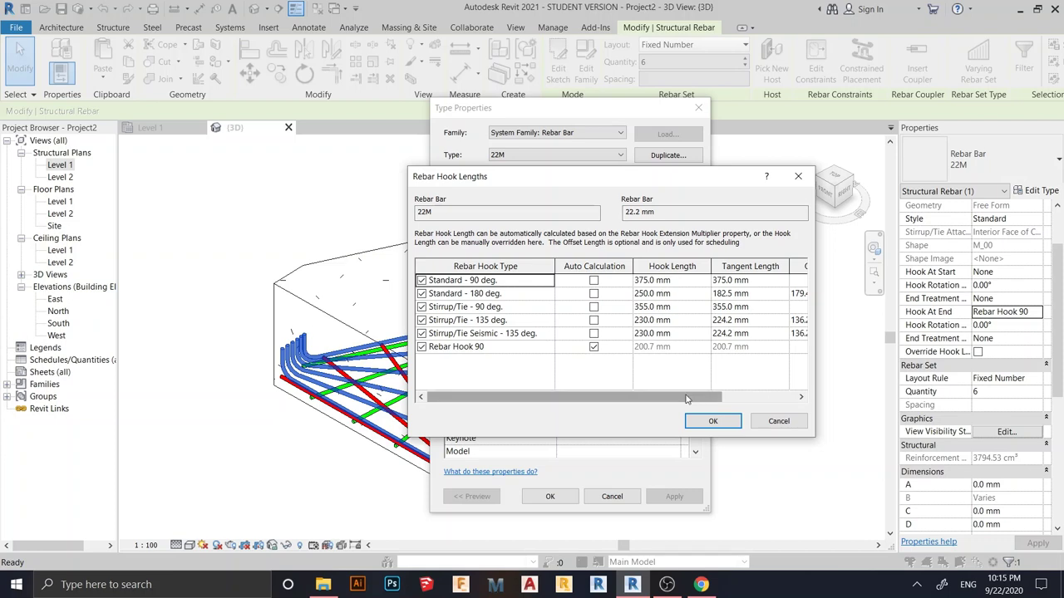
click(594, 346)
drag(618, 399, 693, 399)
click(516, 346)
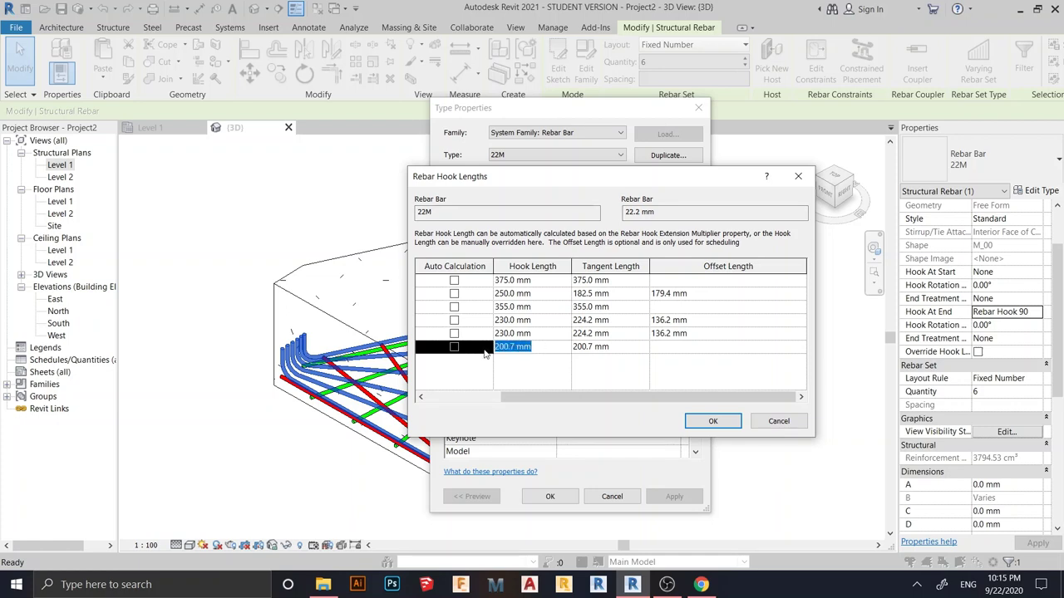
key(Tab)
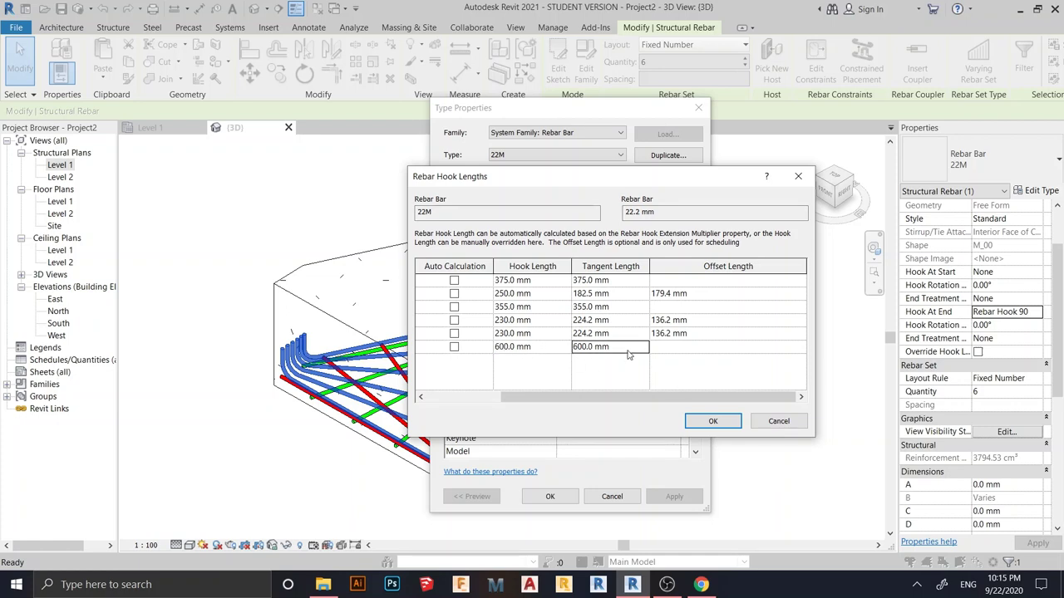
click(713, 422)
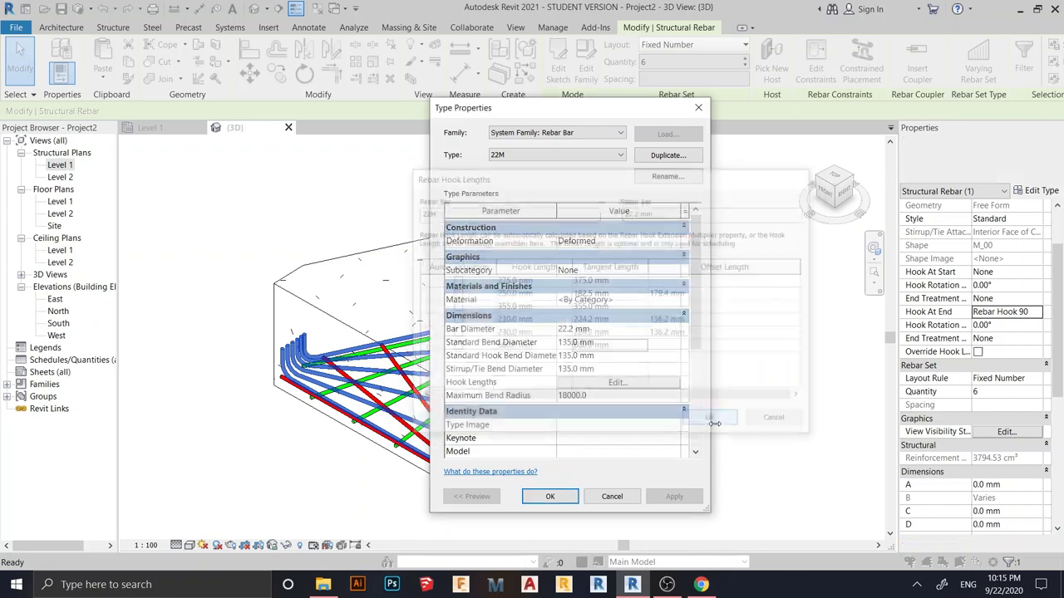
click(674, 497)
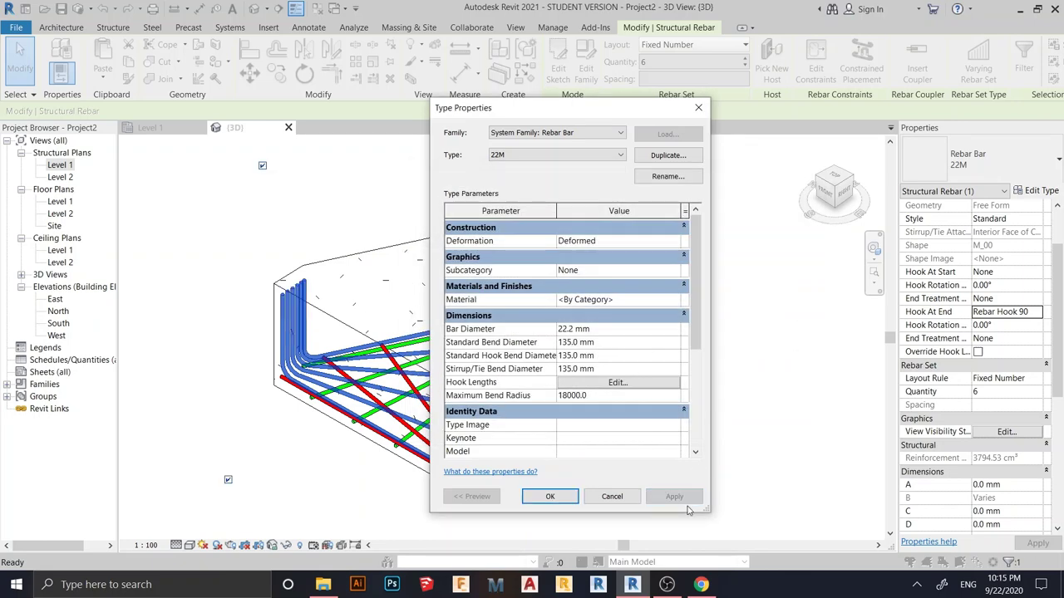
click(550, 497)
Step: Try Rebar Hook 90 as the Hook At End of the green rebar set
scroll(350, 364, up, 3)
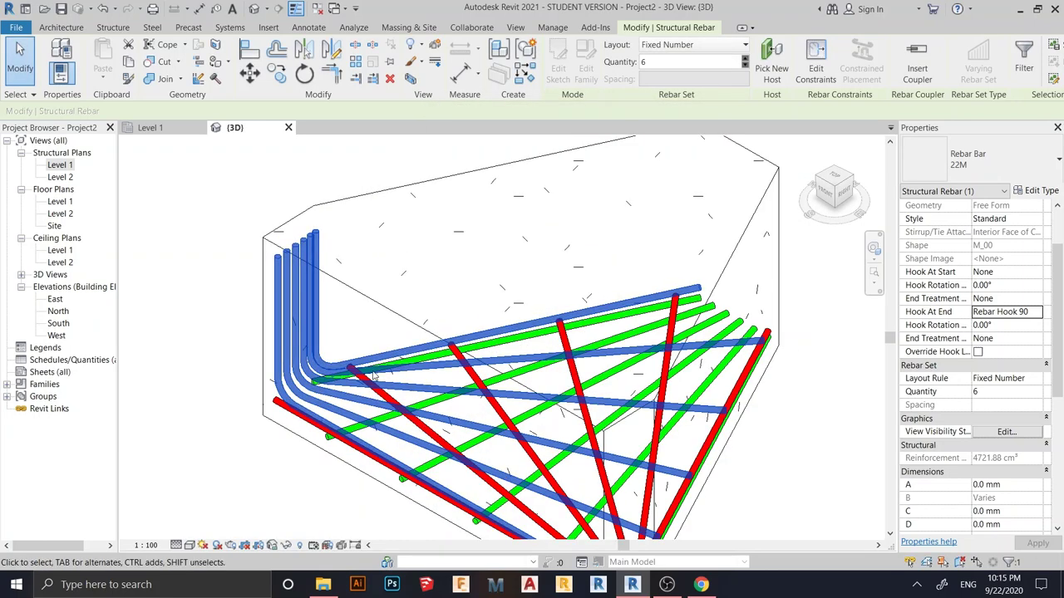
scroll(350, 363, down, 2)
shift+middle_drag(663, 387, 569, 401)
scroll(569, 401, up, 2)
shift+middle_drag(645, 430, 670, 384)
scroll(670, 384, up, 2)
click(657, 351)
scroll(743, 399, down, 3)
middle_drag(743, 399, 657, 374)
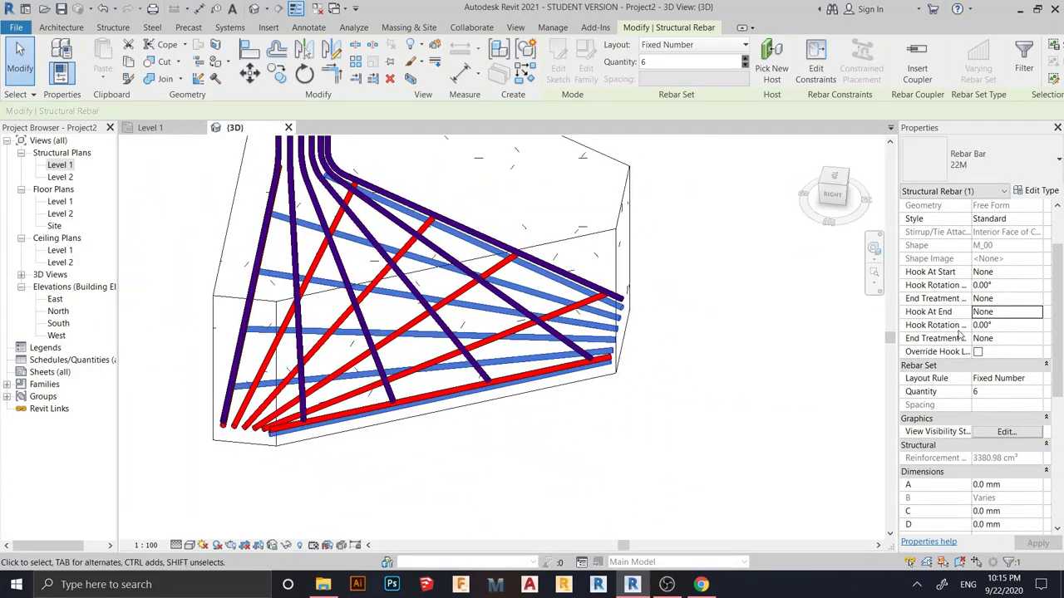
click(1037, 312)
click(1021, 364)
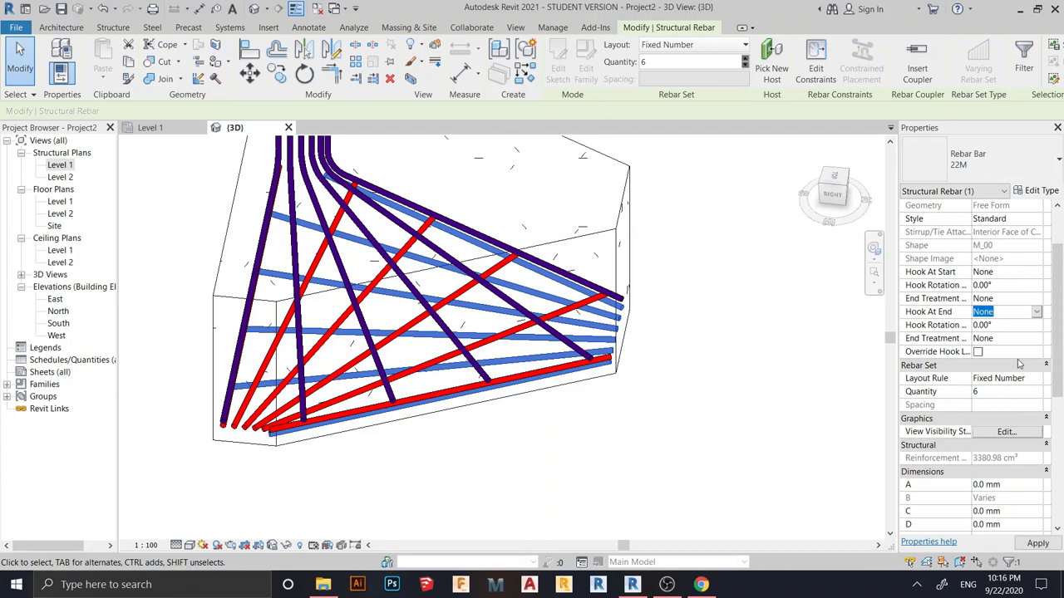
click(1037, 544)
Step: Reset the green rebar set's Hook At End to None and set its Hook At Start to Rebar Hook 90
scroll(667, 434, down, 2)
shift+middle_drag(667, 435, 640, 424)
click(1010, 312)
click(1037, 312)
click(1010, 314)
key(Up)
click(1034, 274)
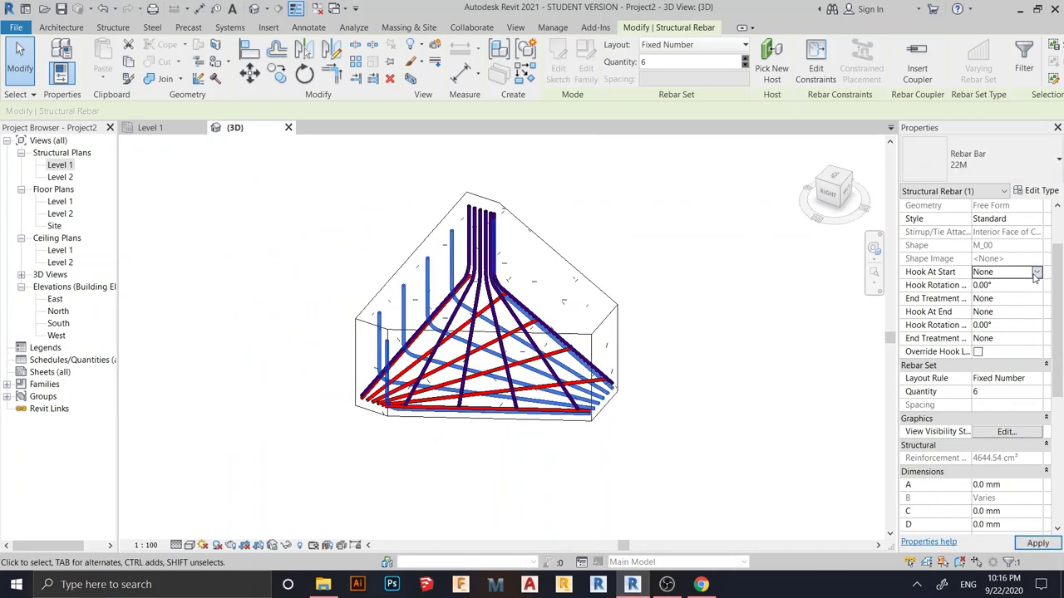
click(1037, 273)
click(1006, 318)
click(1039, 544)
Step: Set Hook At End of the red rebar set to Rebar Hook 90
scroll(695, 457, down, 2)
shift+middle_drag(695, 458, 587, 469)
scroll(581, 416, up, 5)
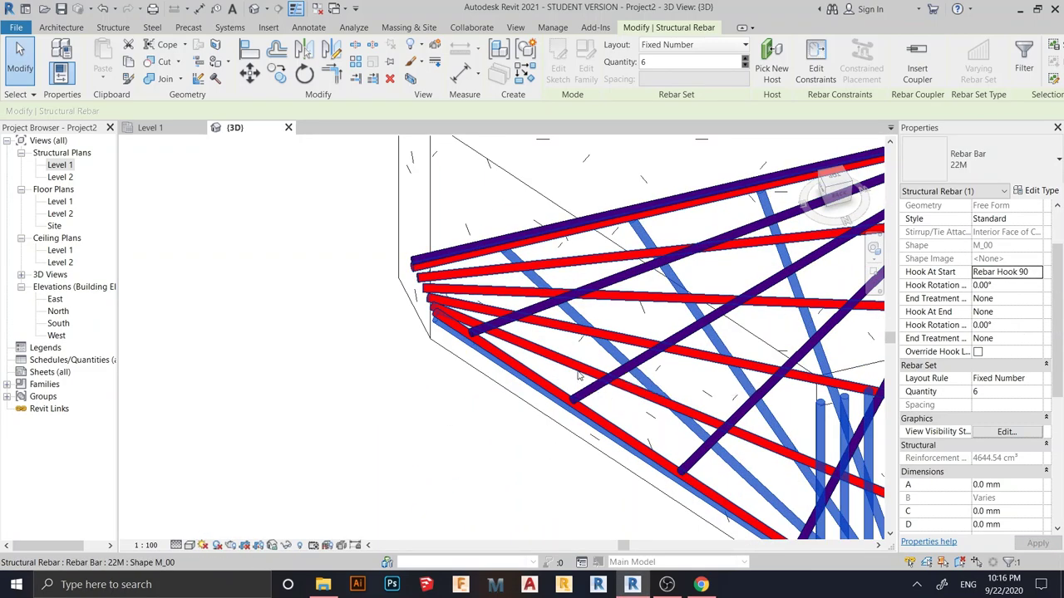
key(ctrl+z)
scroll(579, 372, down, 5)
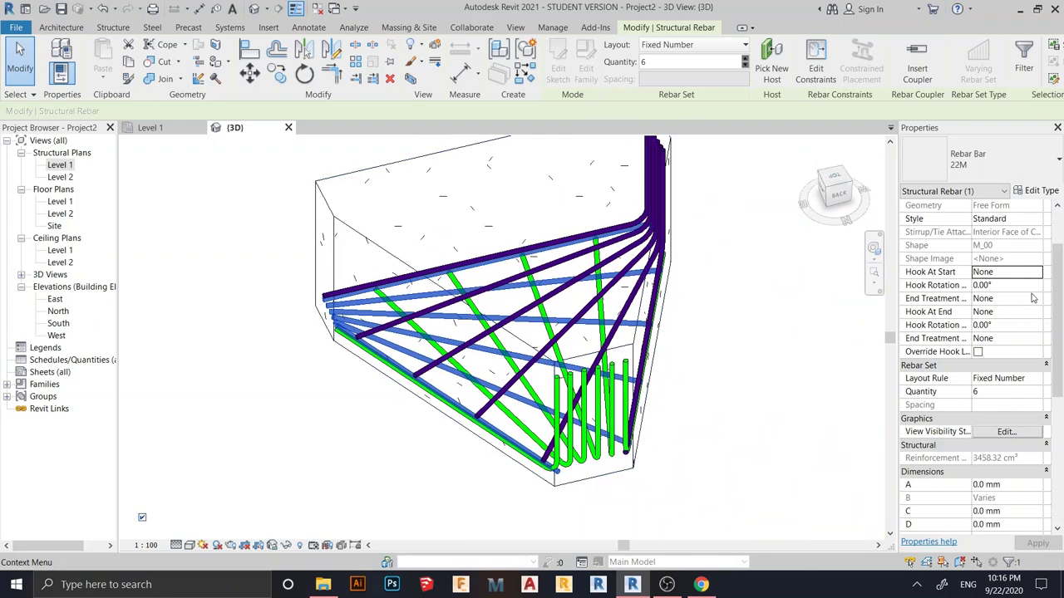
click(1037, 338)
click(1036, 337)
click(1037, 317)
click(1037, 313)
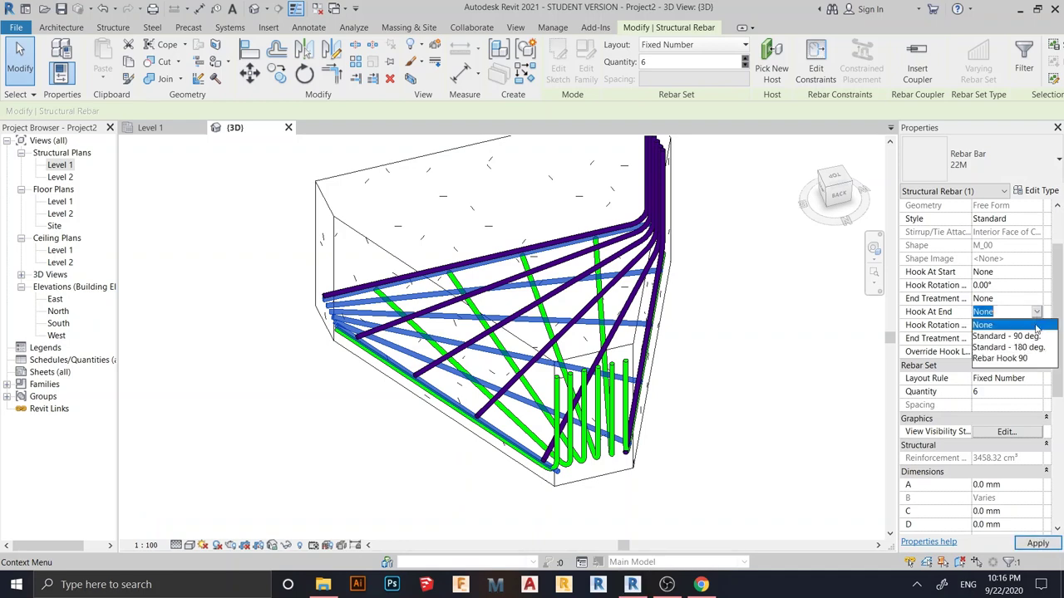
click(1005, 358)
click(1038, 544)
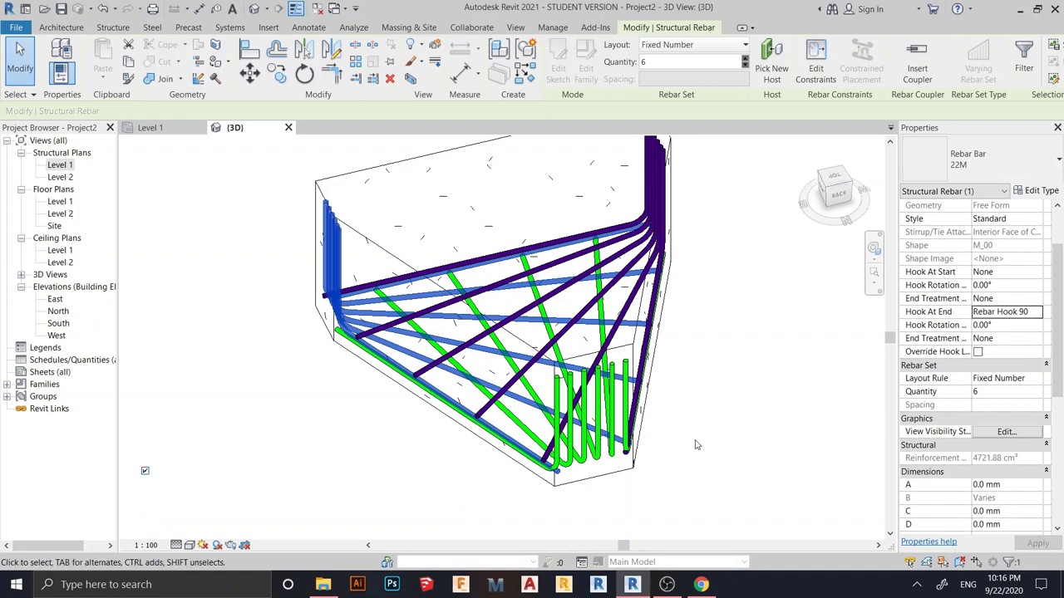
Step: Examine the three hooked rebar sets in 3D and compare them with the triangular footing rebar reference image in Chrome
scroll(705, 406, down, 3)
click(696, 338)
scroll(696, 337, down, 1)
shift+middle_drag(746, 368, 657, 388)
scroll(738, 385, up, 2)
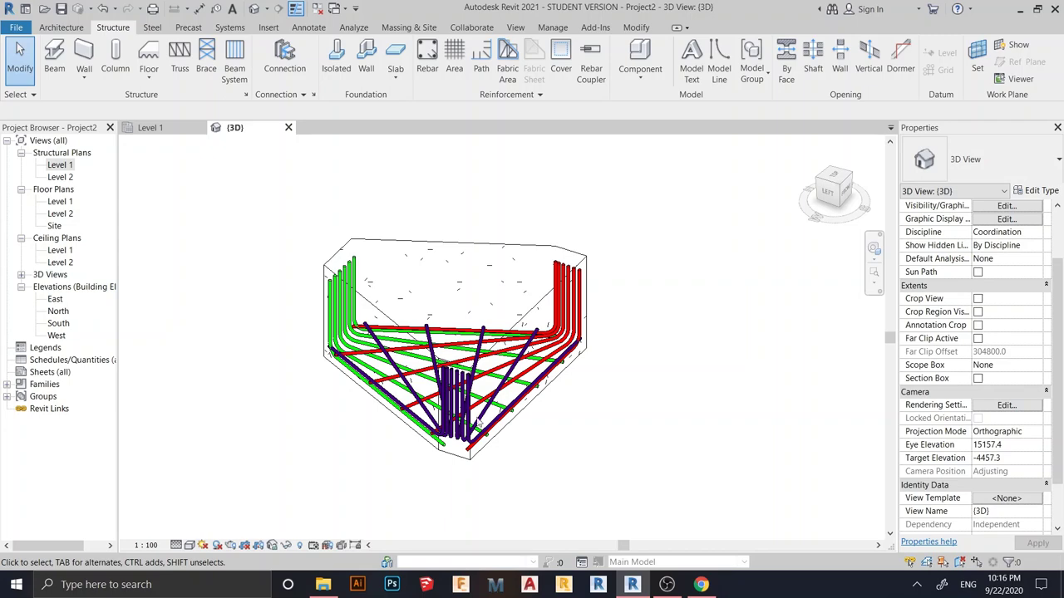
key(alt+Tab)
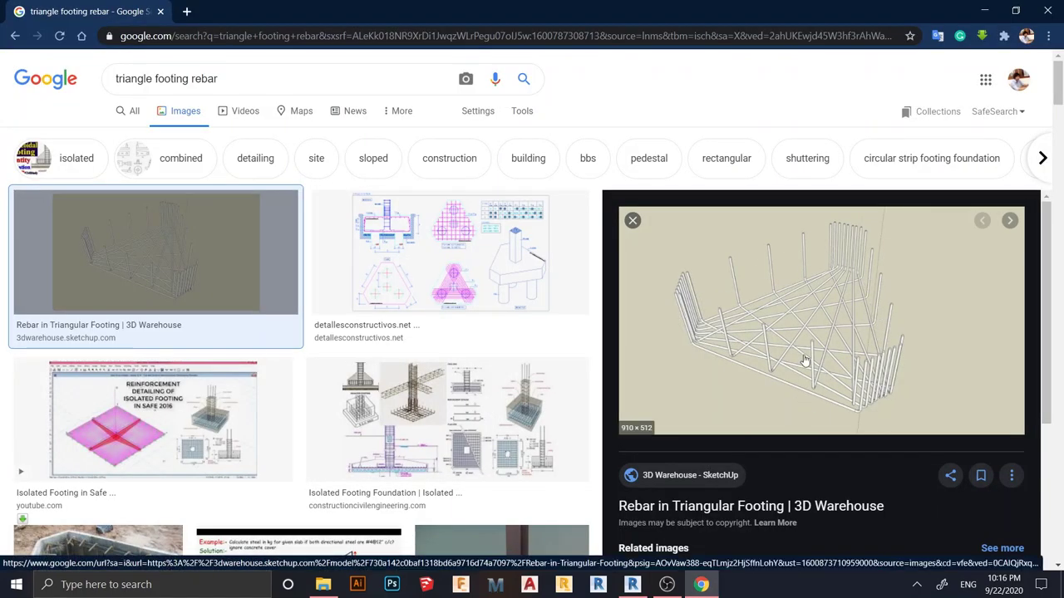
key(alt+Tab)
shift+middle_drag(600, 411, 553, 428)
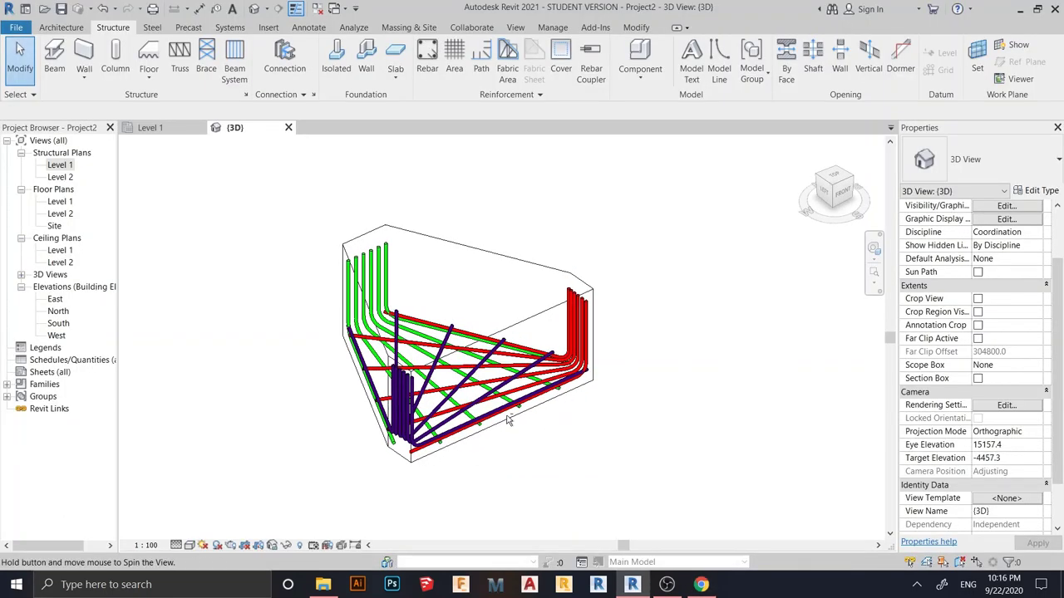
scroll(371, 374, up, 2)
shift+middle_drag(716, 471, 703, 414)
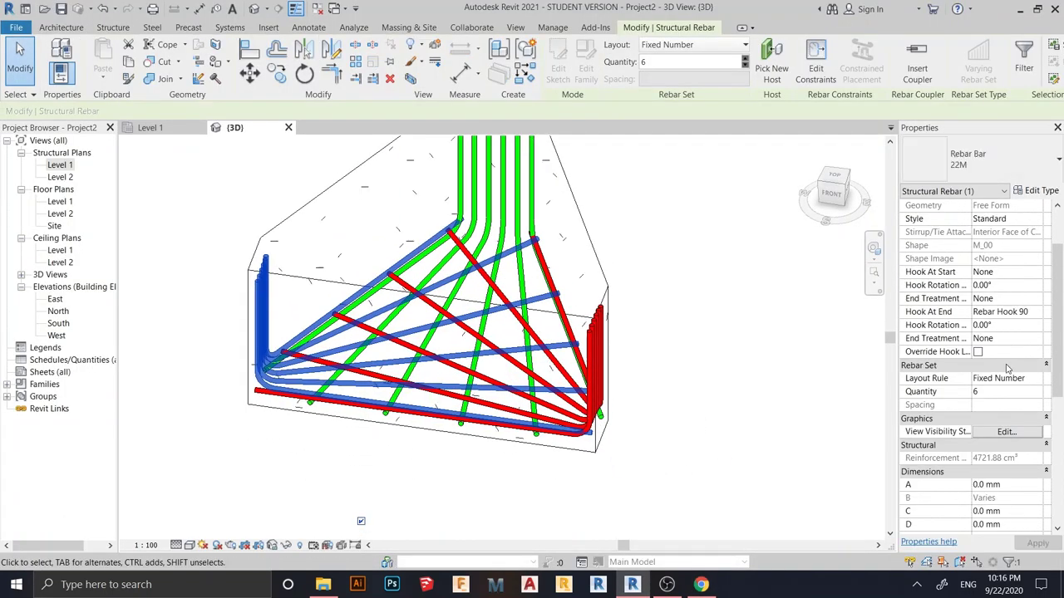
Step: Set the purple rebar set's Hook At Start to Rebar Hook 90
click(1035, 273)
click(1034, 320)
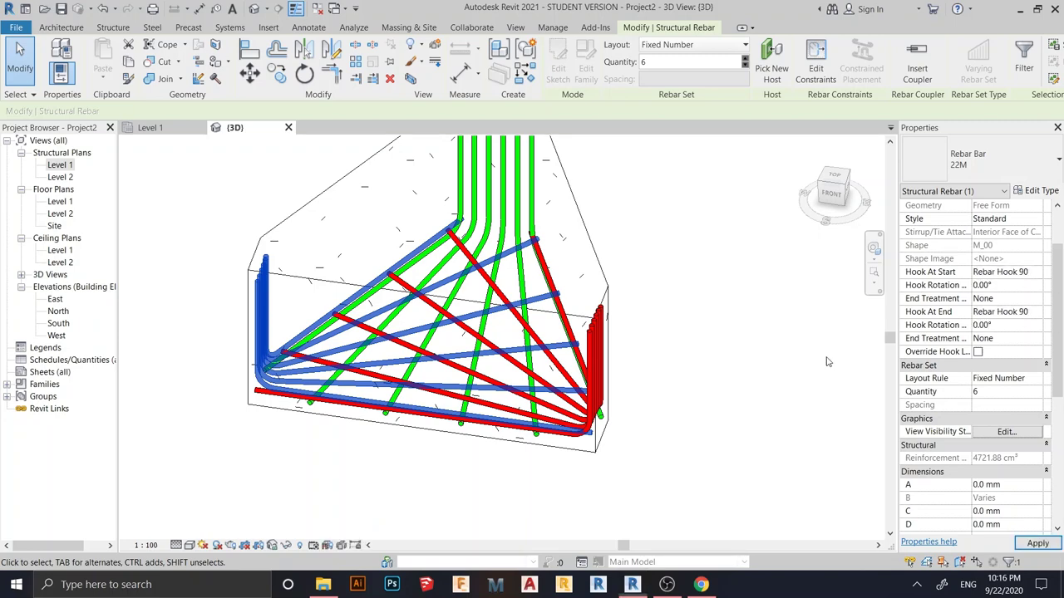
key(Escape)
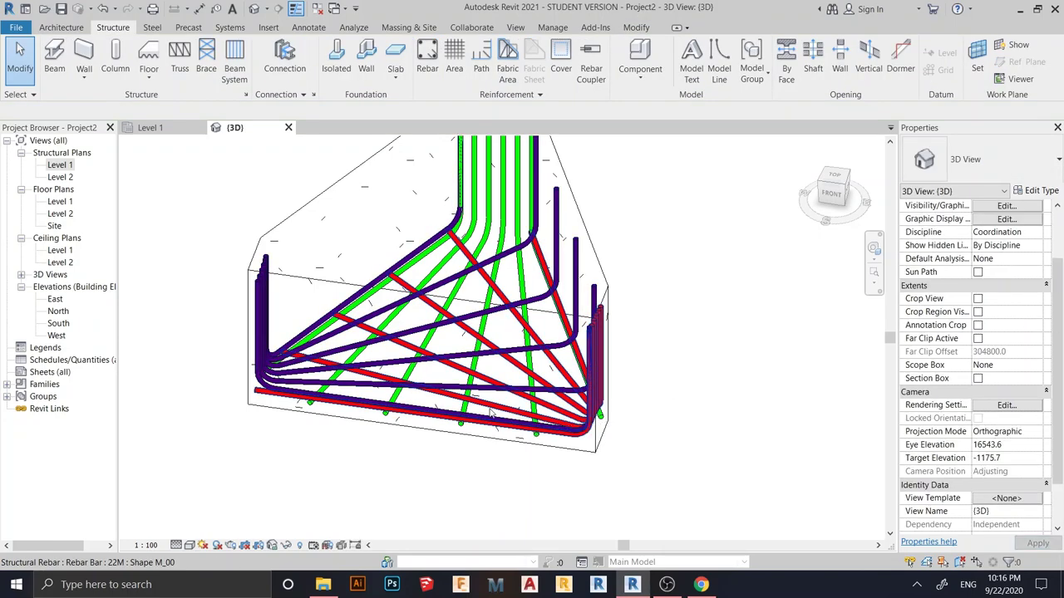
Step: Set the red rebar set's Hook At Start to Rebar Hook 90
click(495, 413)
scroll(1035, 299, down, 3)
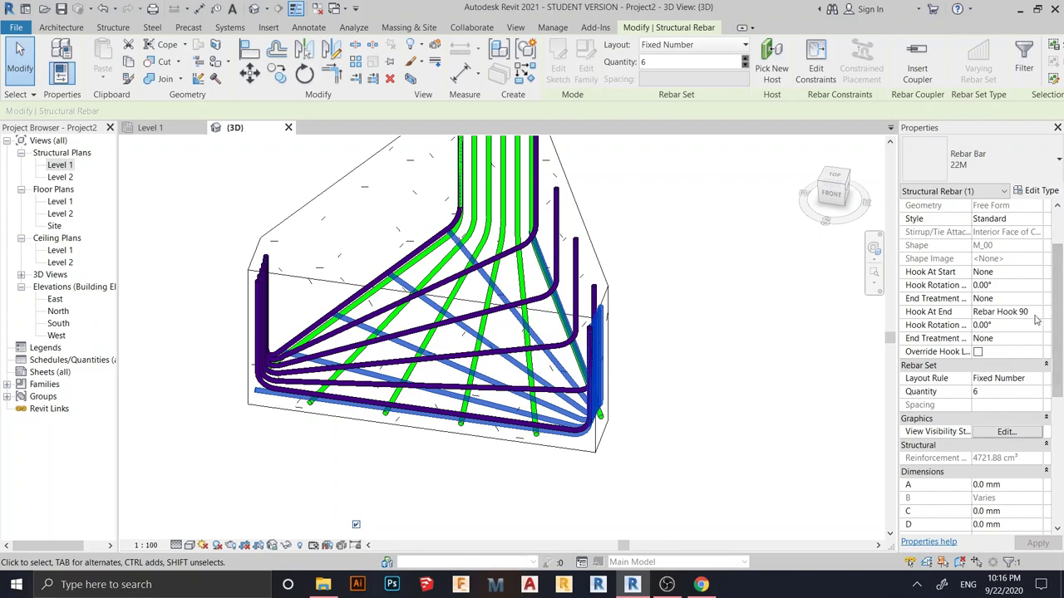
click(1031, 285)
click(1034, 272)
click(1033, 310)
click(464, 474)
shift+middle_drag(464, 474, 458, 432)
scroll(482, 430, up, 2)
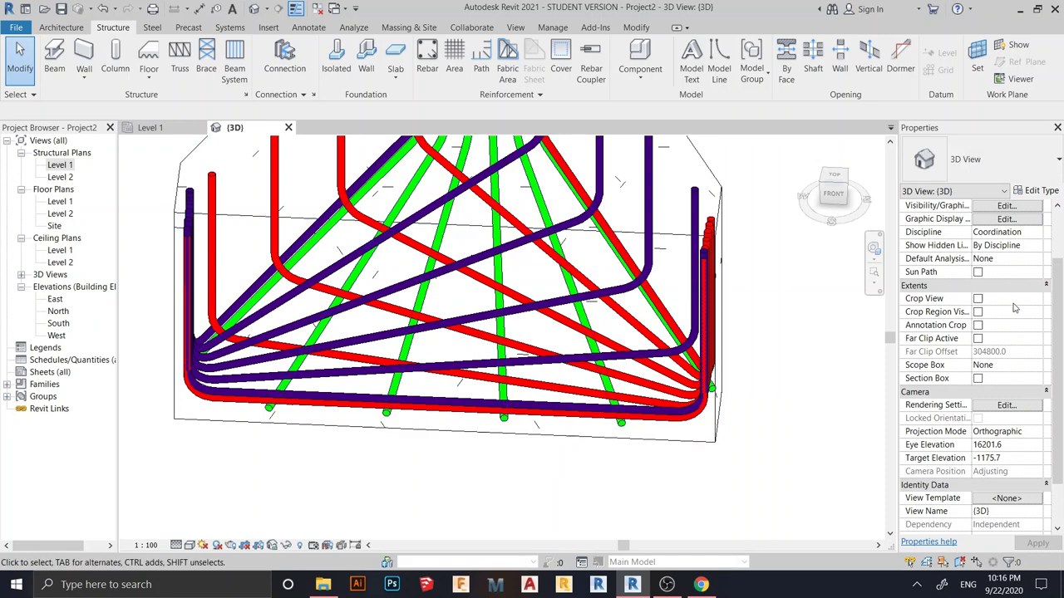
Step: Set the green rebar set's Hook At End to Rebar Hook 90
scroll(691, 432, down, 2)
middle_drag(743, 427, 650, 520)
shift+middle_drag(651, 520, 582, 391)
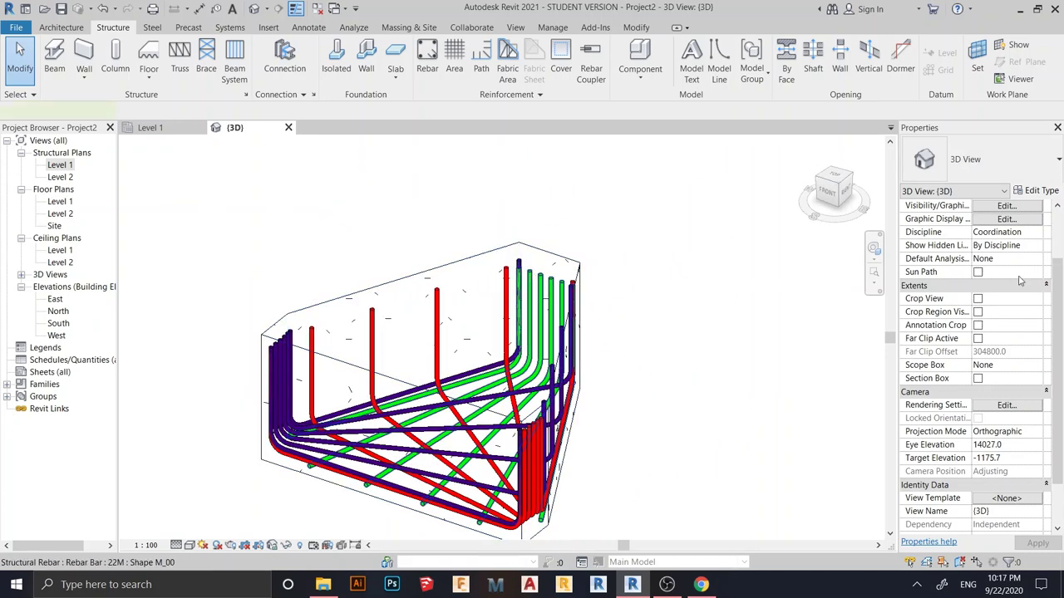
key(ctrl+Left)
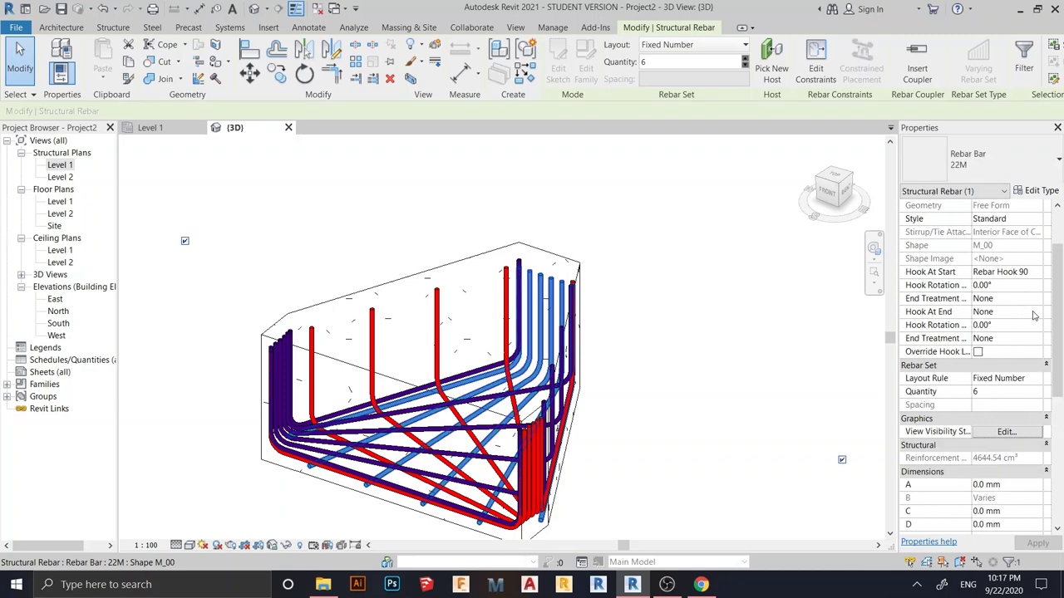
click(1035, 313)
click(1029, 359)
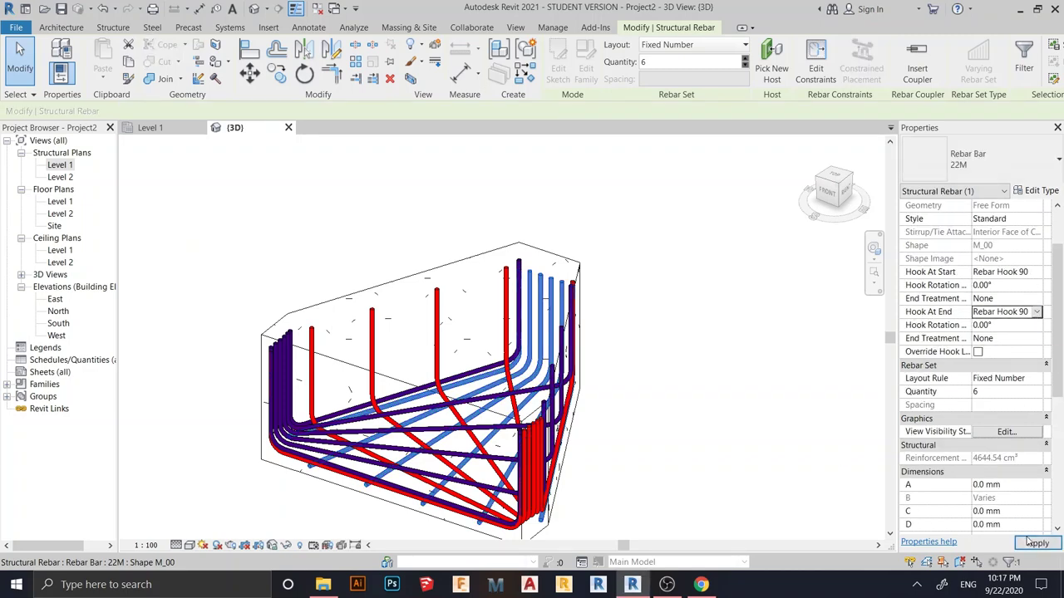
click(677, 355)
Step: Compare the rebar sets, hooked at both ends, with the triangular footing reference image in Chrome and inspect them from several sides in Revit
shift+middle_drag(677, 356, 668, 335)
key(alt+Tab)
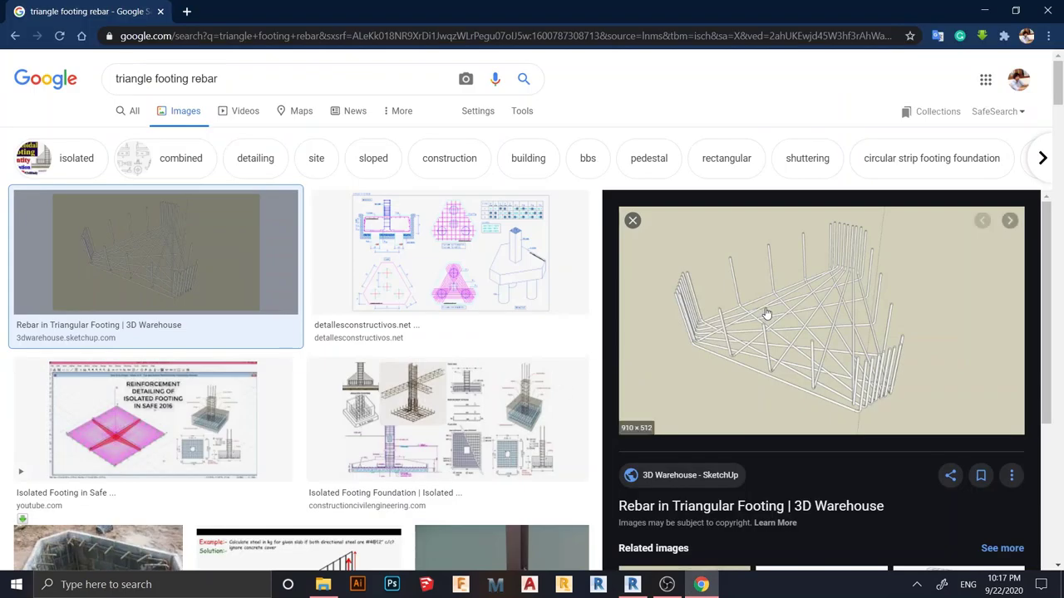
key(alt+Tab)
shift+middle_drag(606, 316, 632, 328)
shift+middle_drag(321, 376, 426, 374)
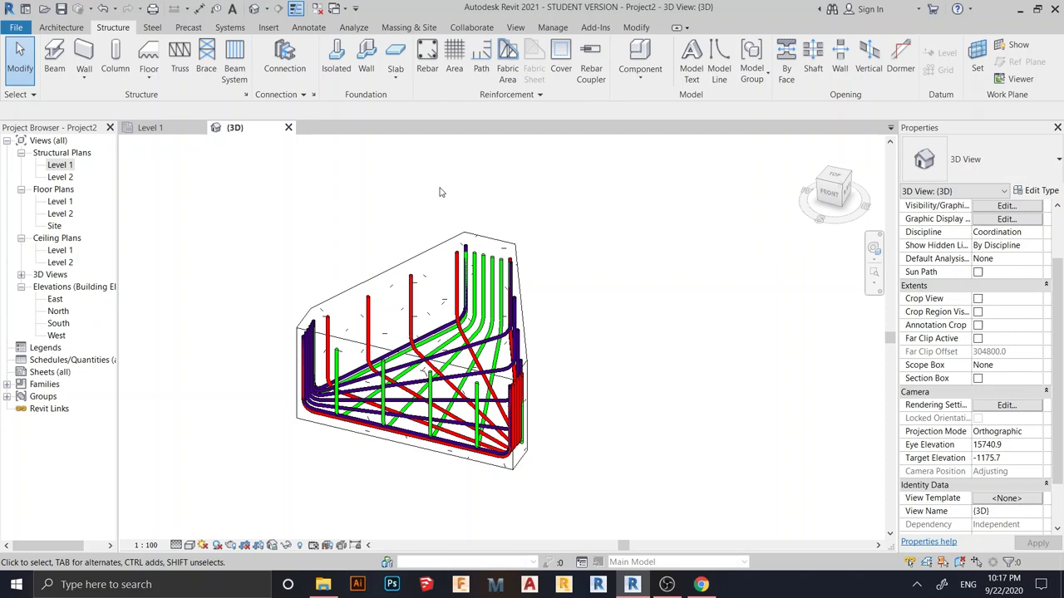
scroll(445, 336, down, 6)
shift+middle_drag(512, 333, 579, 407)
scroll(496, 364, up, 1)
scroll(546, 365, down, 4)
scroll(548, 420, up, 3)
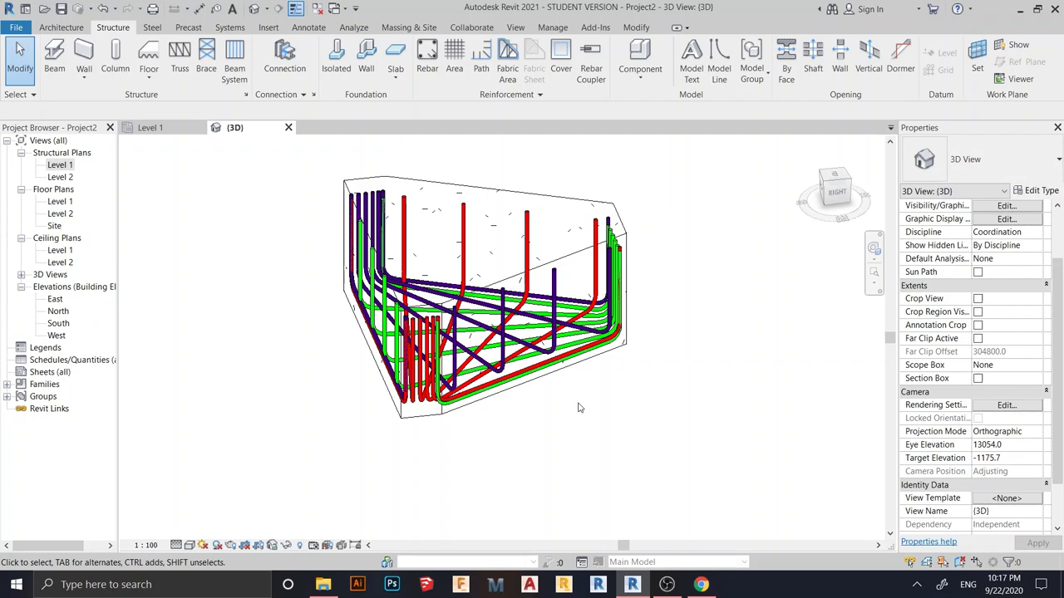
scroll(415, 222, down, 2)
middle_drag(620, 365, 571, 428)
shift+middle_drag(569, 377, 587, 330)
Step: In the Level 1 structural plan, start a floor boundary using the Generic 300mm floor type
click(166, 129)
middle_drag(415, 278, 403, 312)
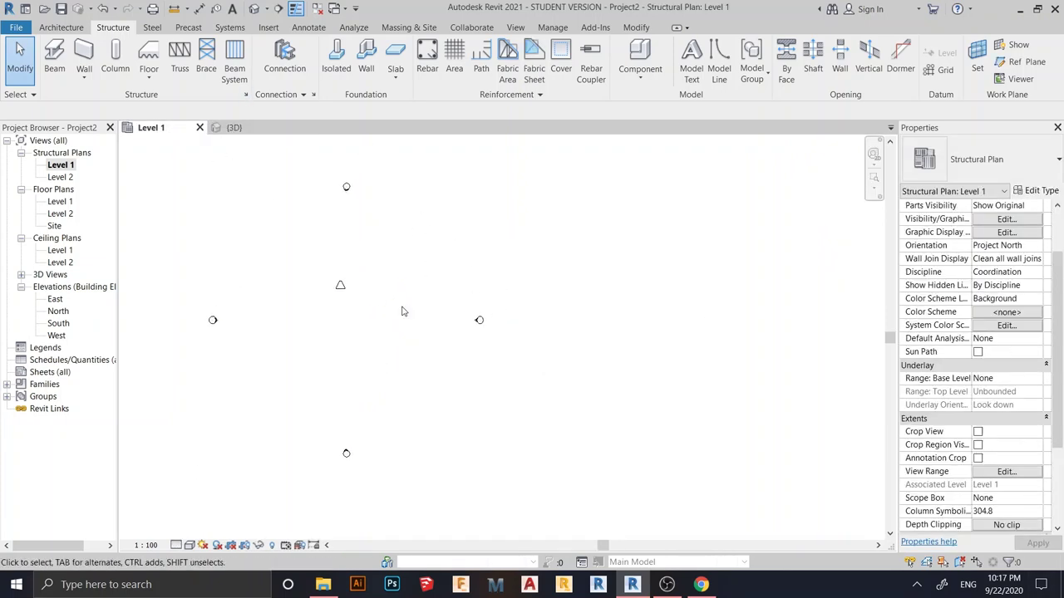
click(60, 27)
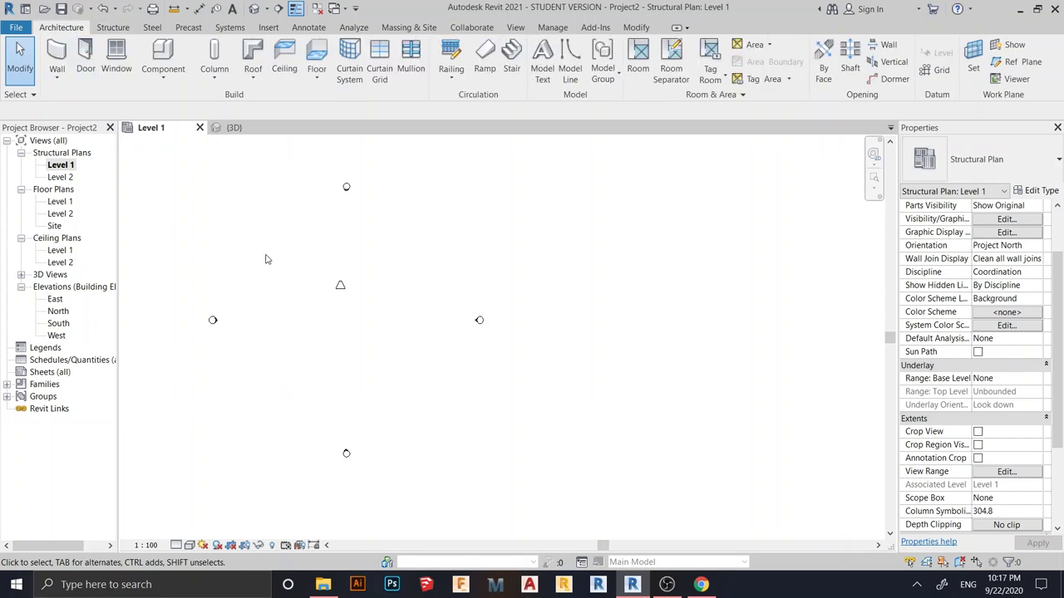
click(317, 58)
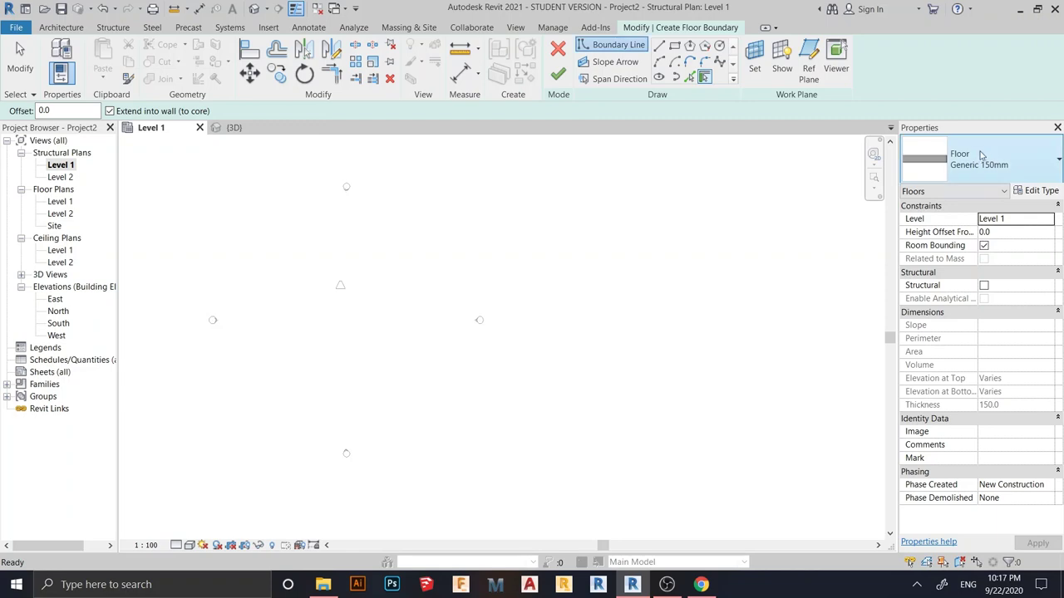
click(1021, 171)
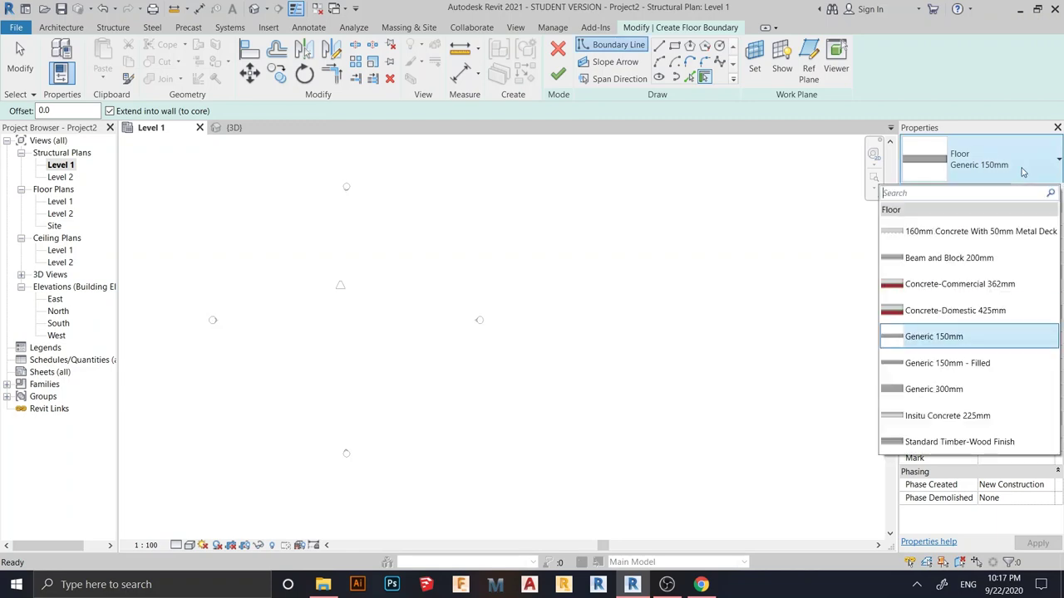
click(1002, 391)
Step: Draw an S-shaped boundary from a 90° arc of about 5657 mm radius and a second arc with a chord of about 8000 mm
click(659, 62)
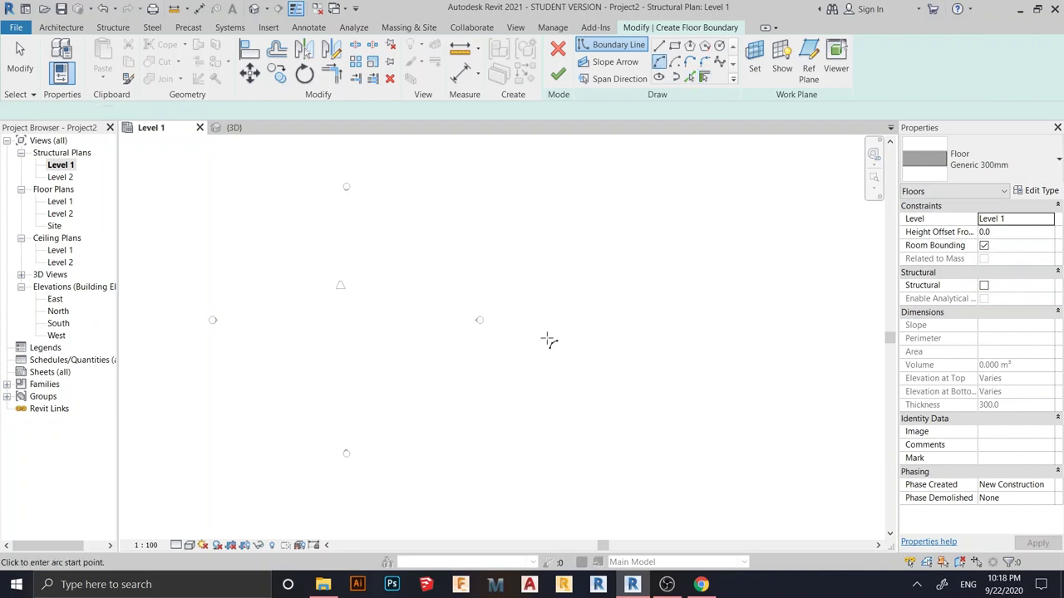
scroll(494, 308, up, 3)
click(441, 345)
click(510, 276)
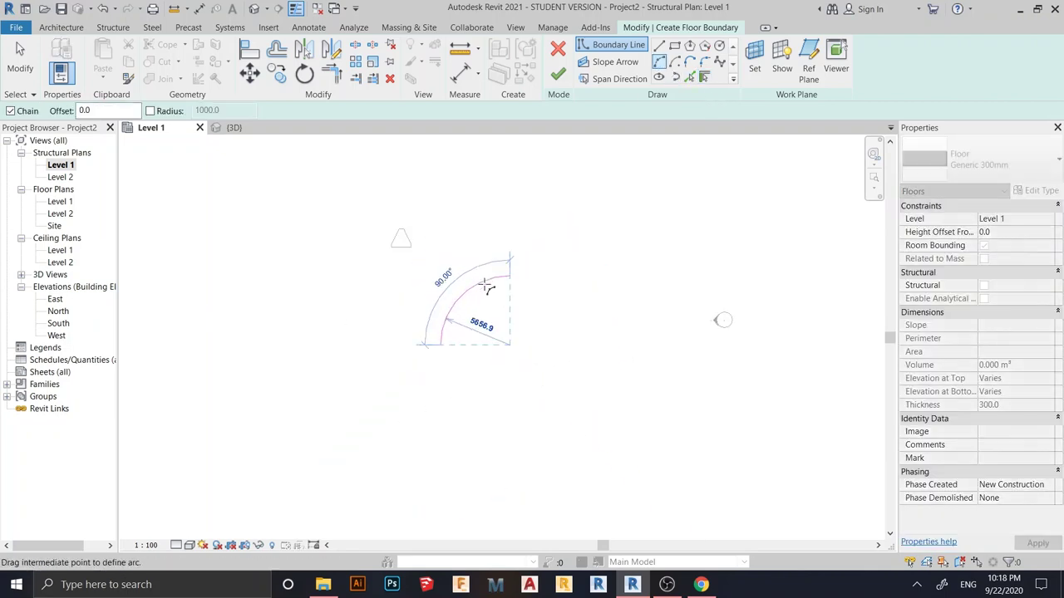
click(486, 286)
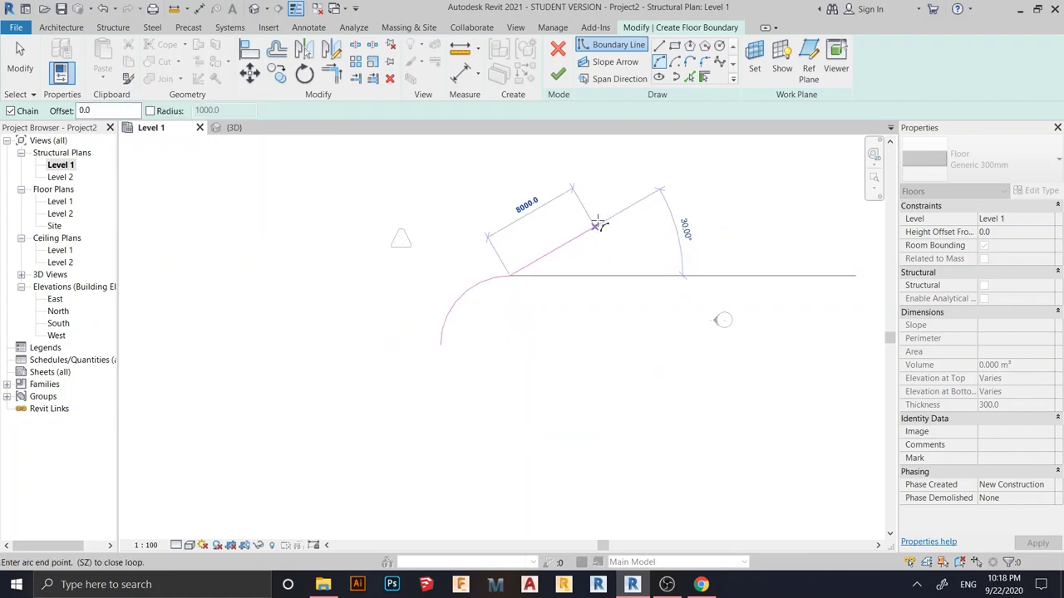
click(572, 246)
key(Escape)
key(Escape)
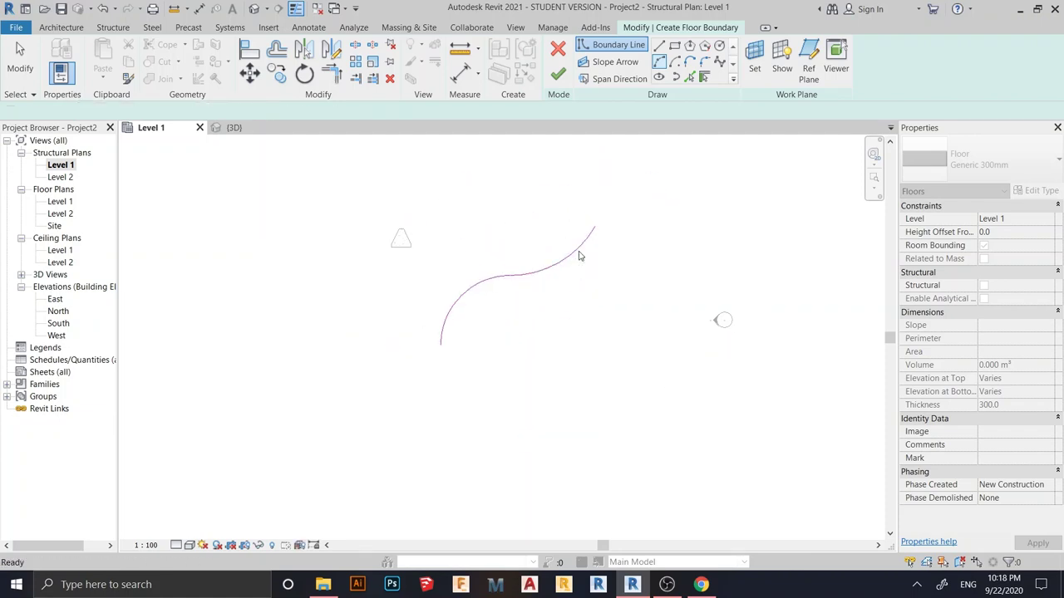
Step: Offset the S-shaped boundary curve by 1200 mm using Pick Lines to form the strip's second long edge
click(689, 76)
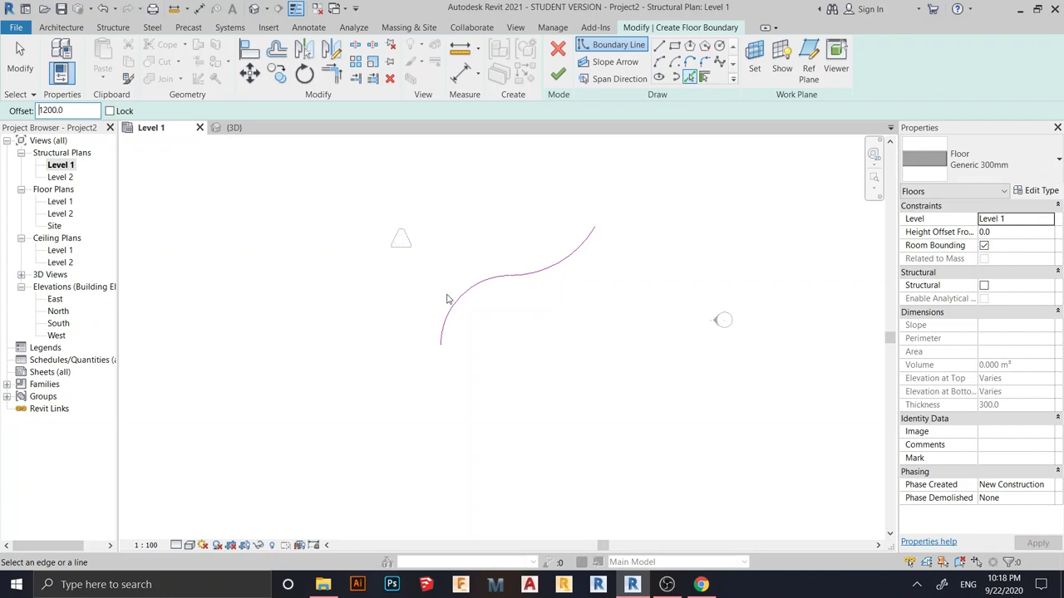
click(494, 287)
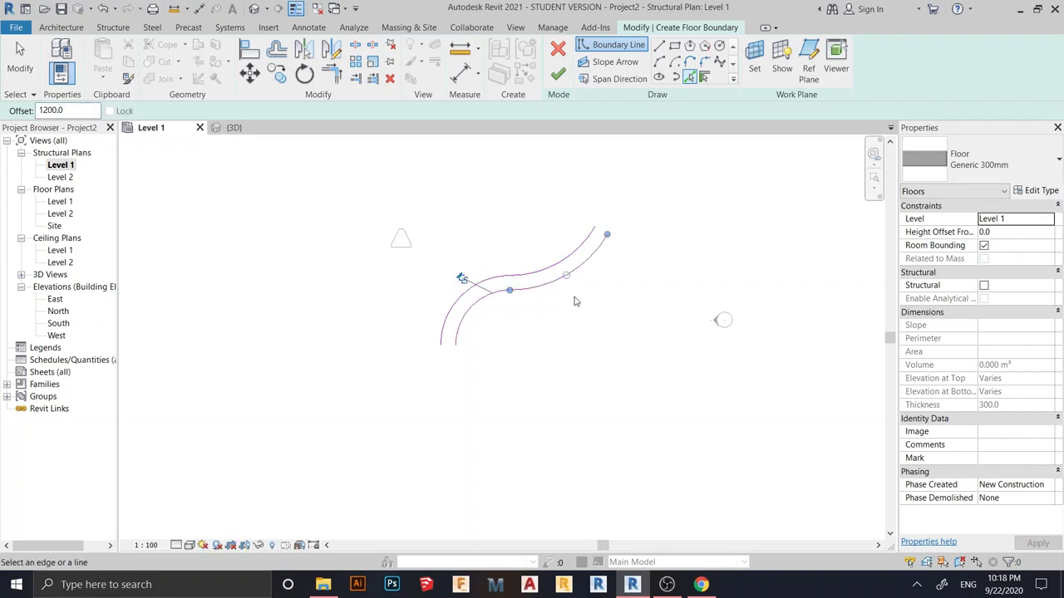
click(658, 45)
scroll(437, 324, up, 4)
click(435, 313)
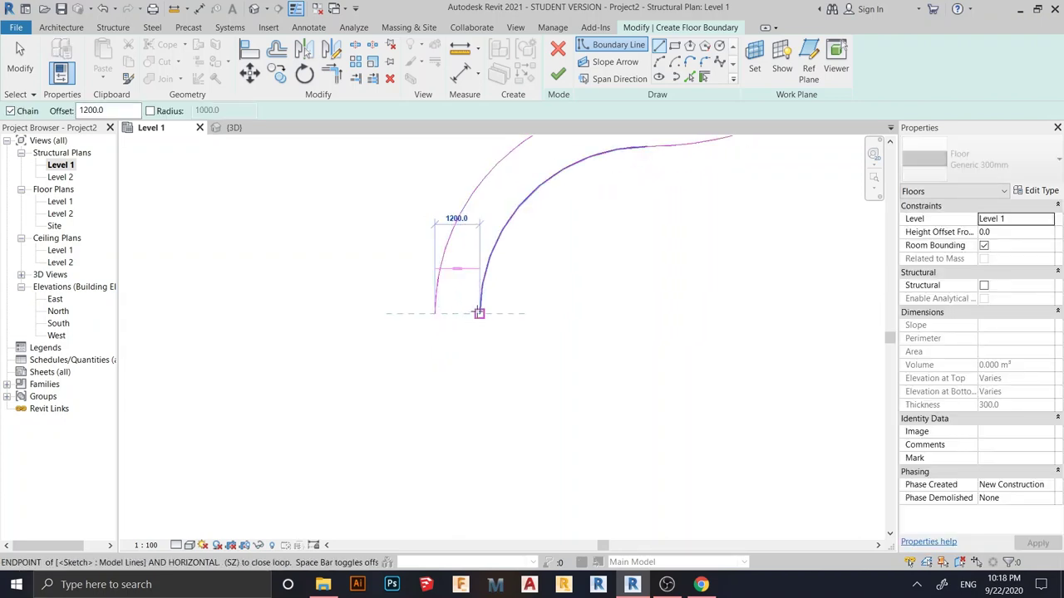
key(Escape)
key(Escape)
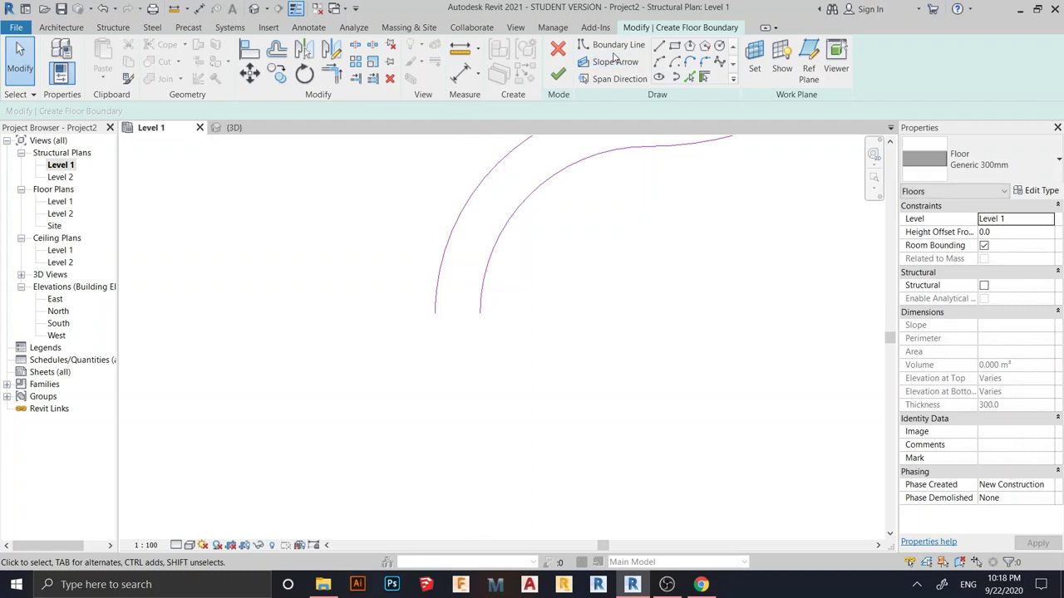
Step: Set the line offset to 0 and close the strip's lower end with a straight line between the two curves
key(Return)
click(435, 313)
click(481, 311)
Step: Close the strip's upper end with a straight line between the curve endpoints and finish the floor boundary
scroll(553, 324, down, 2)
mouse_move(553, 323)
middle_down()
mouse_move(483, 413)
mouse_move(275, 538)
middle_up()
scroll(508, 292, up, 3)
click(442, 267)
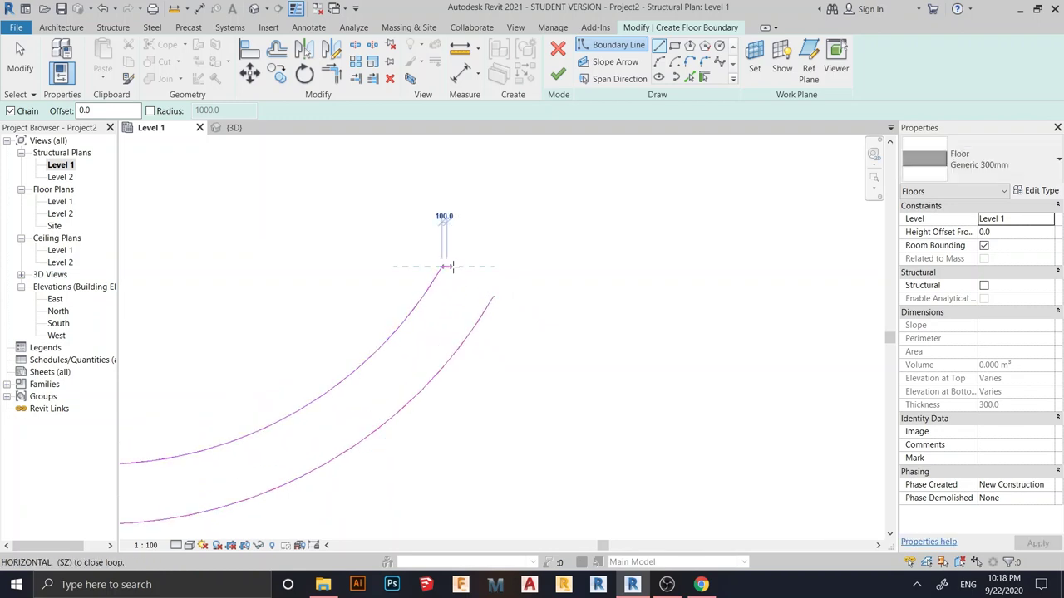
click(448, 266)
click(493, 296)
key(Escape)
key(Escape)
scroll(561, 325, down, 3)
click(557, 76)
scroll(595, 298, down, 2)
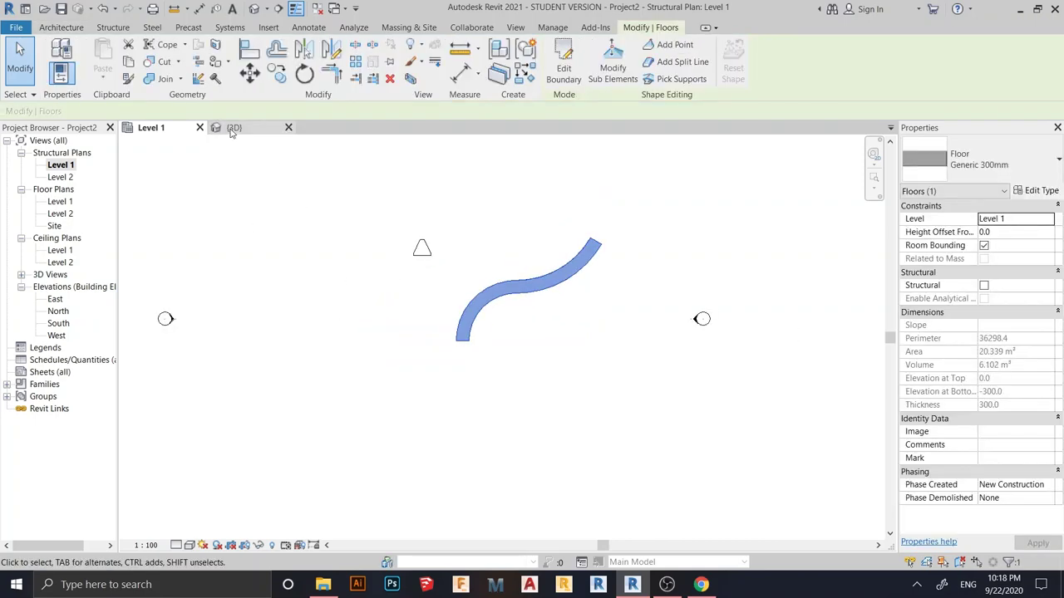
Step: In the 3D view, make the S-shaped floor structural
key(ctrl+Tab)
scroll(587, 409, down, 4)
middle_drag(371, 539, 329, 427)
scroll(331, 420, down, 2)
middle_drag(188, 530, 468, 420)
click(463, 407)
scroll(468, 420, up, 1)
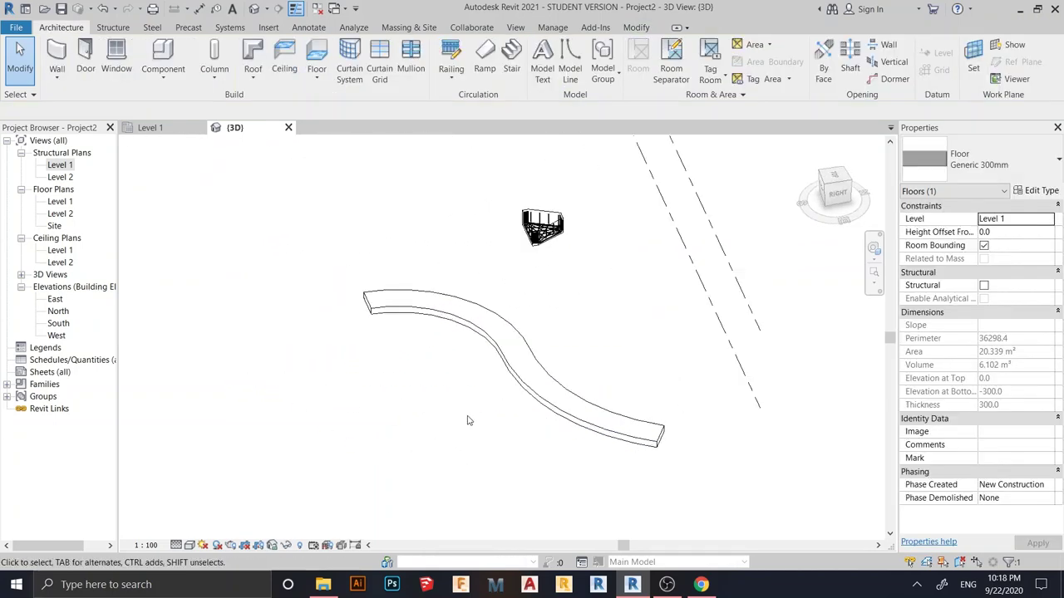
click(525, 402)
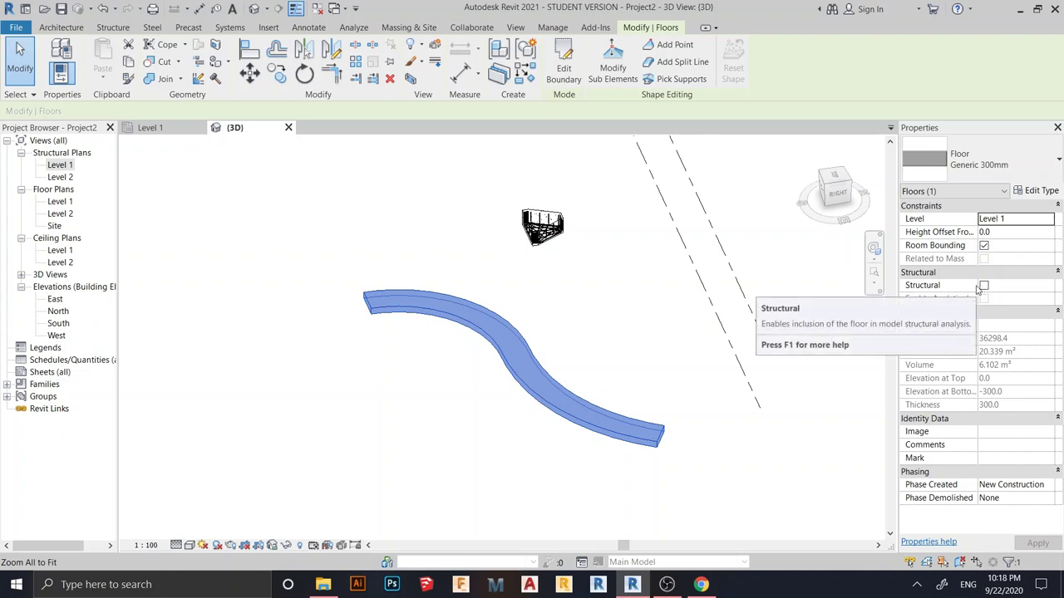
click(983, 285)
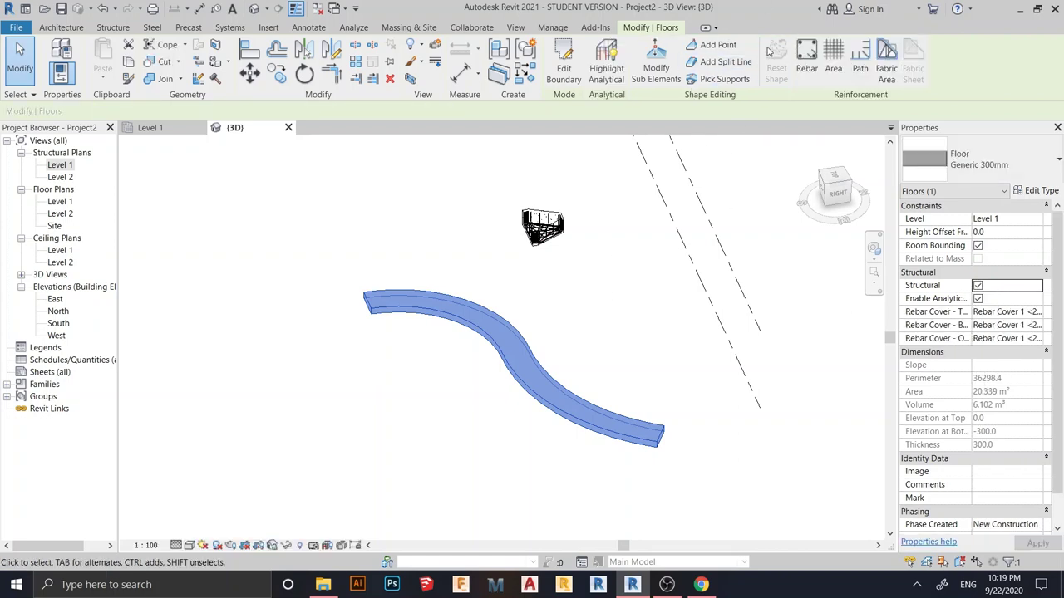
Step: Start a free form rebar in the S-shaped floor with the Aligned distribution type
click(810, 70)
shift+middle_drag(712, 345, 487, 406)
scroll(570, 415, up, 3)
scroll(488, 406, up, 2)
shift+middle_drag(555, 405, 600, 366)
scroll(620, 309, up, 1)
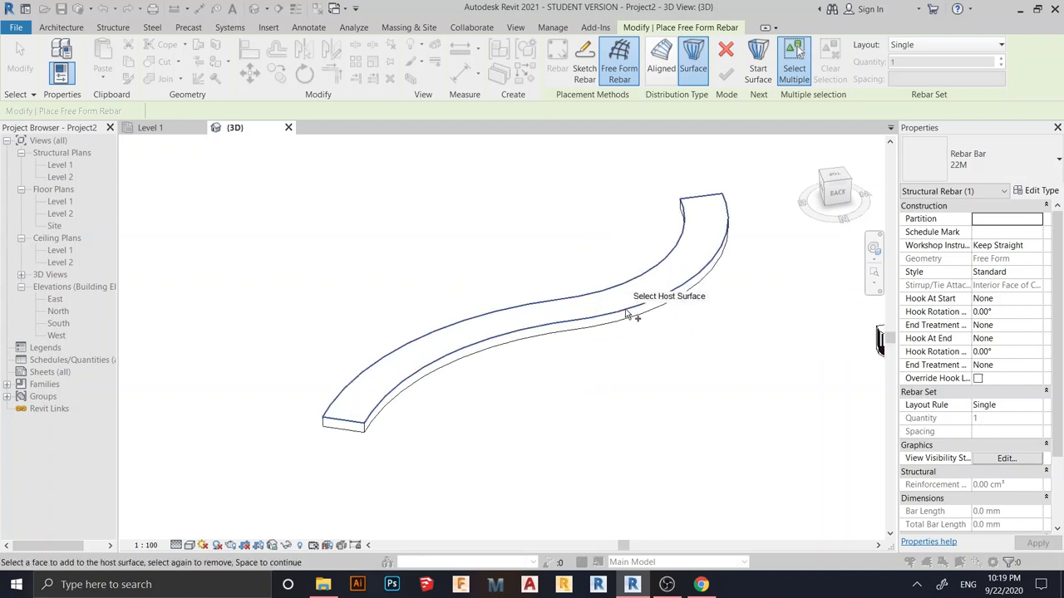
click(667, 74)
shift+middle_drag(646, 186, 582, 340)
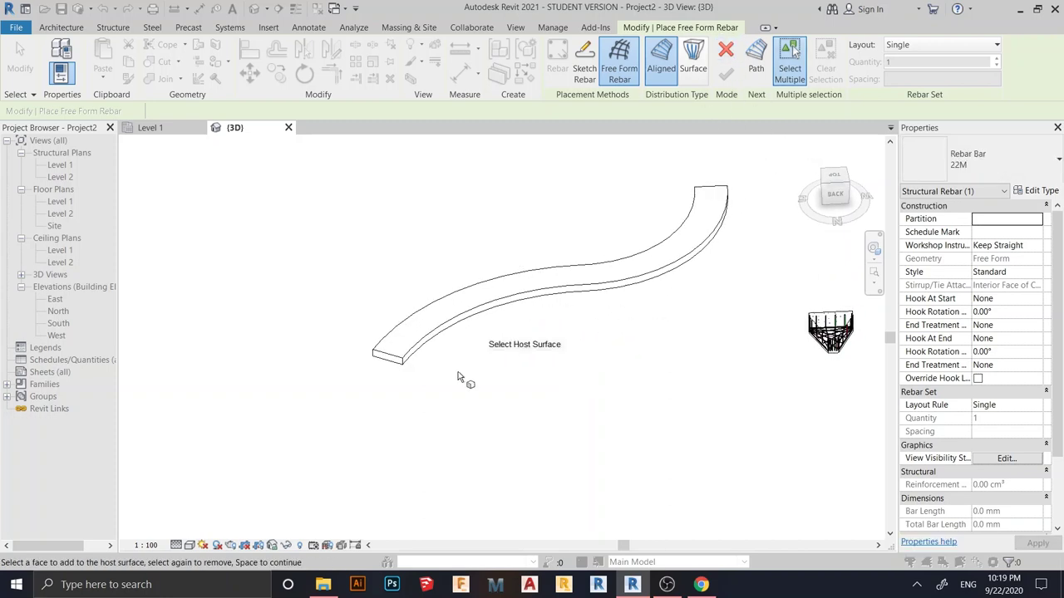
Step: Select both curved faces along one long side of the floor as host surfaces for the rebar
scroll(418, 360, up, 5)
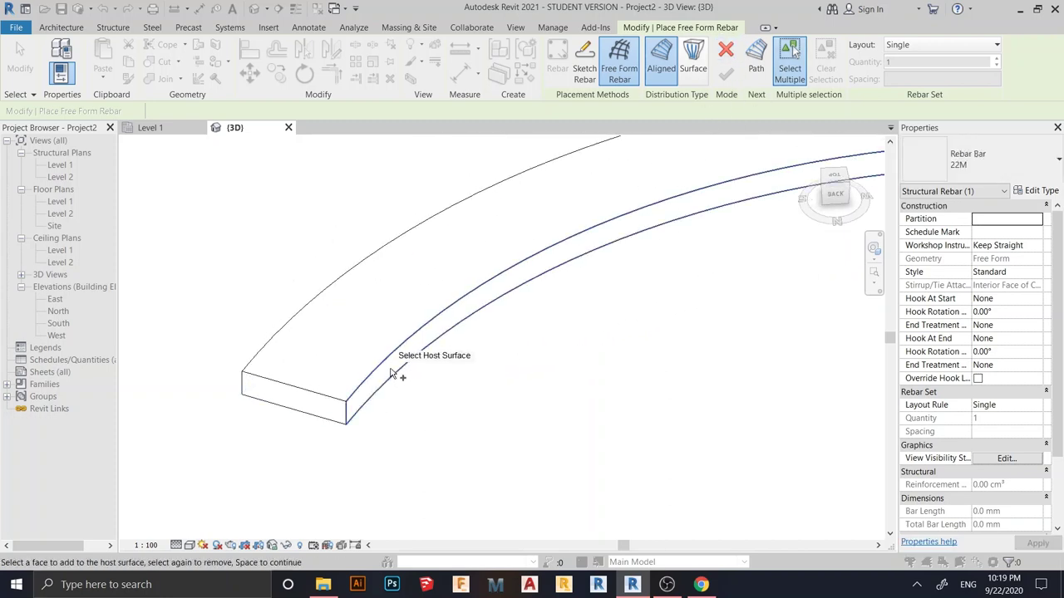
click(396, 369)
scroll(382, 391, down, 6)
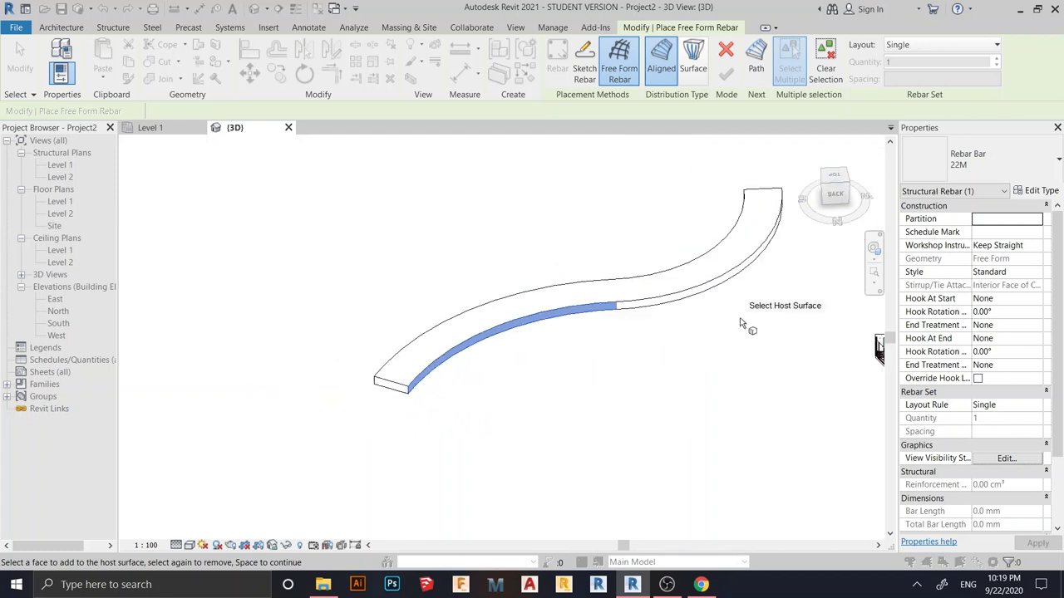
scroll(742, 324, up, 2)
shift+middle_drag(637, 304, 694, 330)
click(694, 328)
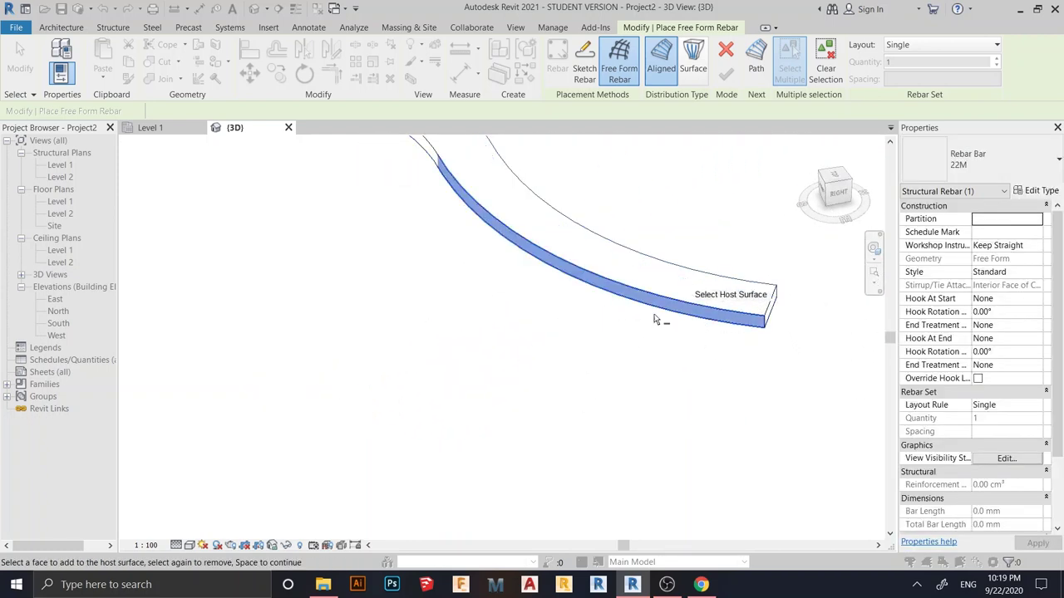
Step: Add the remaining long faces of the S-shaped floor to the host surface selection, leaving out the end face
scroll(582, 493, down, 4)
shift+middle_drag(511, 516, 476, 429)
scroll(352, 440, up, 5)
scroll(466, 392, down, 4)
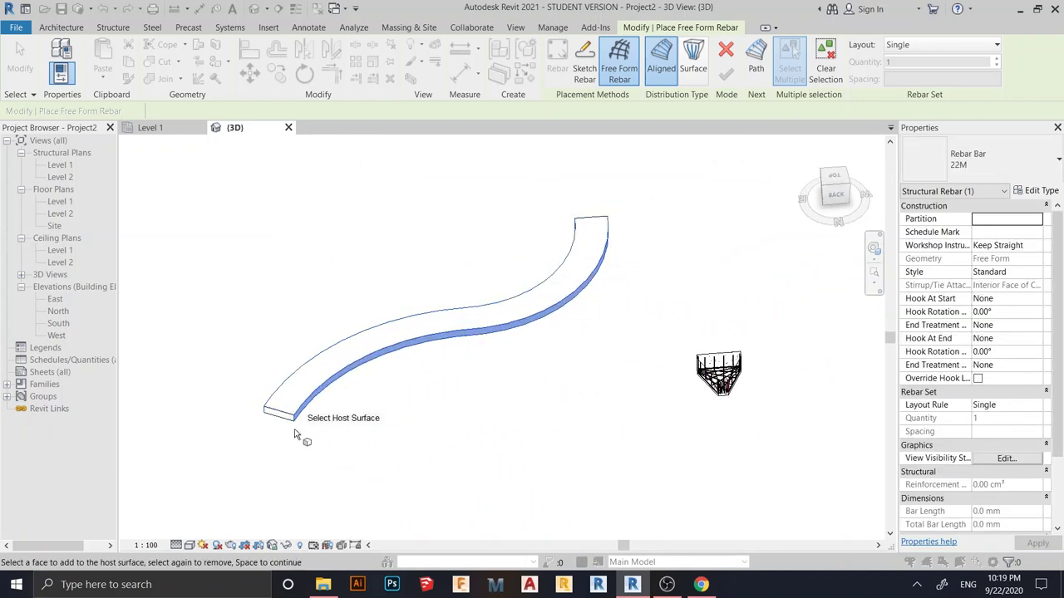
scroll(267, 397, up, 3)
scroll(444, 409, down, 3)
shift+middle_drag(486, 442, 413, 301)
scroll(374, 324, up, 2)
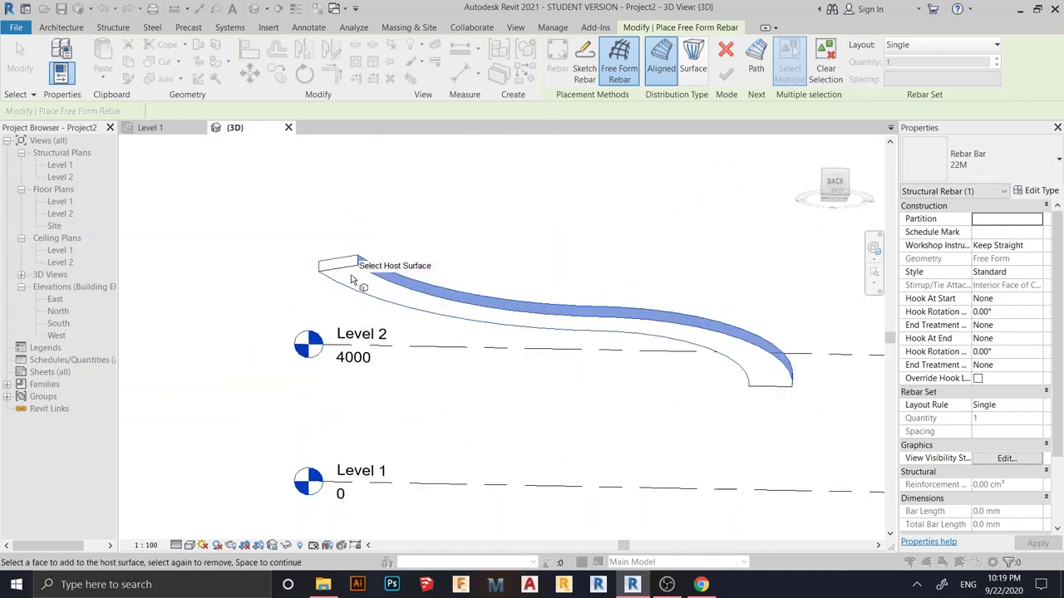
scroll(582, 295, down, 5)
shift+middle_drag(585, 297, 548, 415)
Step: Set the free form rebar layout to Fixed Number with a quantity of 20
click(956, 45)
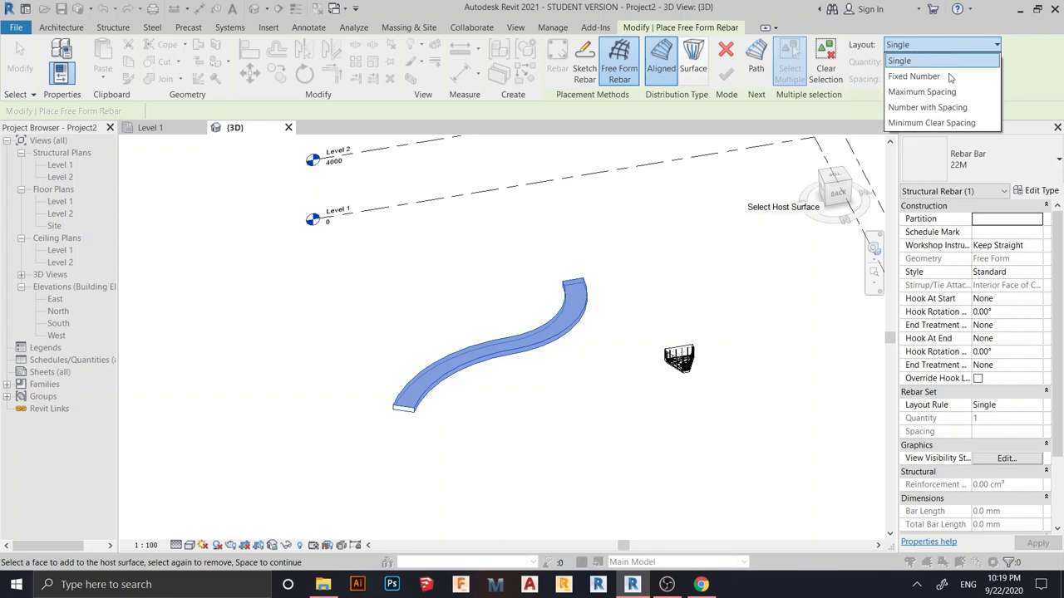
click(921, 79)
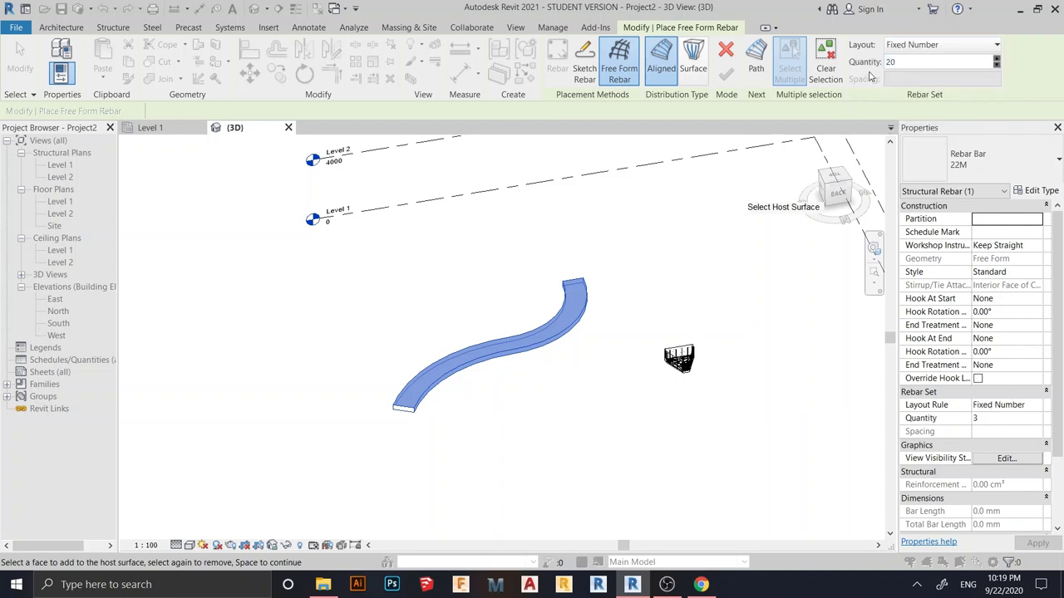
Step: Choose a long curved edge of the S-shaped floor as the rebar path and finish placing the rebar set
click(748, 82)
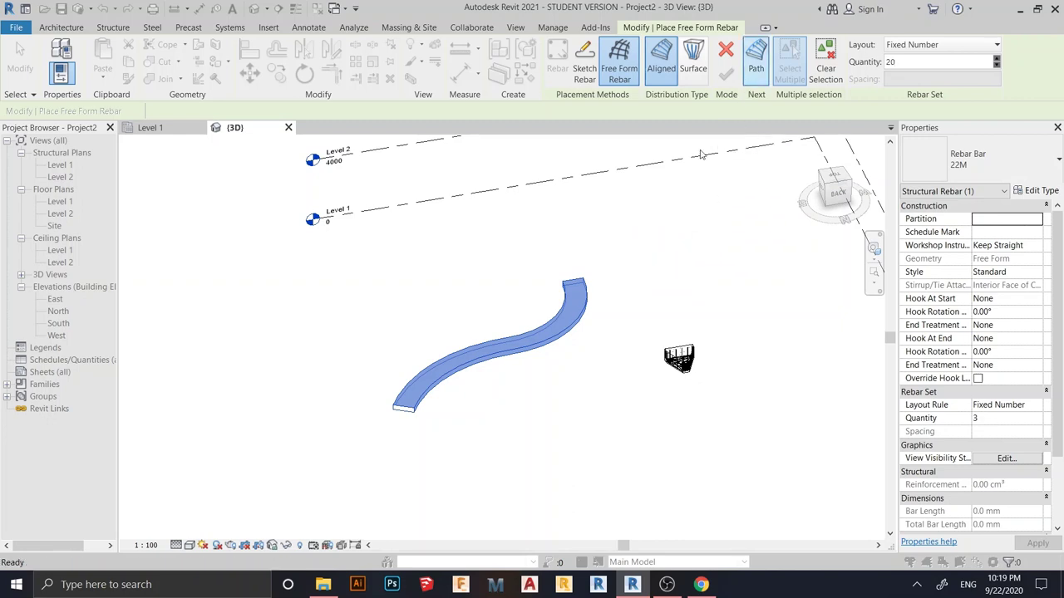
scroll(487, 399, up, 5)
click(349, 366)
middle_drag(670, 343, 531, 427)
scroll(639, 328, down, 4)
middle_drag(670, 358, 737, 339)
click(726, 77)
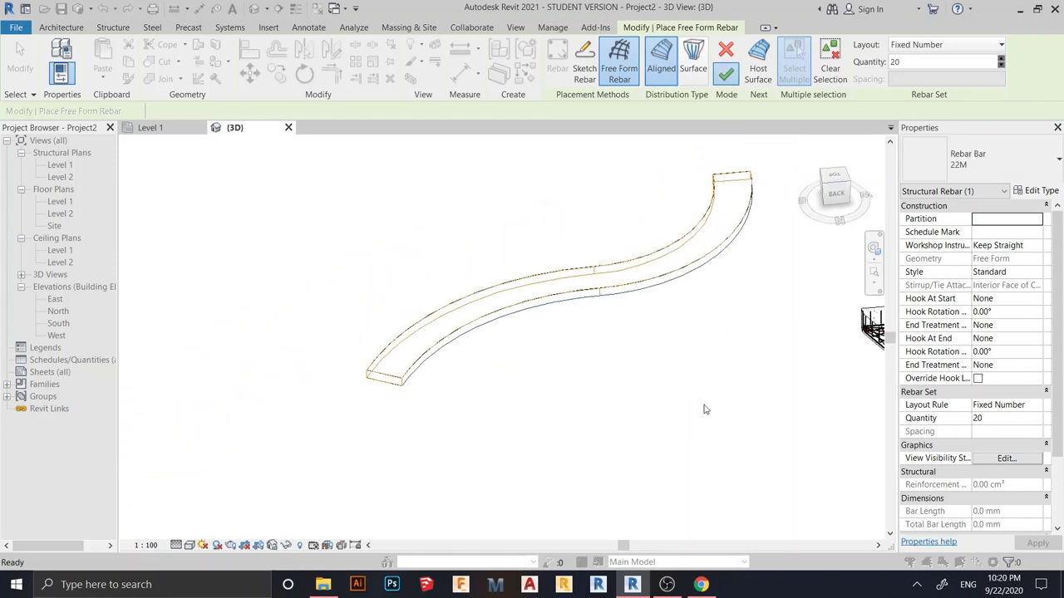
shift+middle_drag(720, 404, 599, 408)
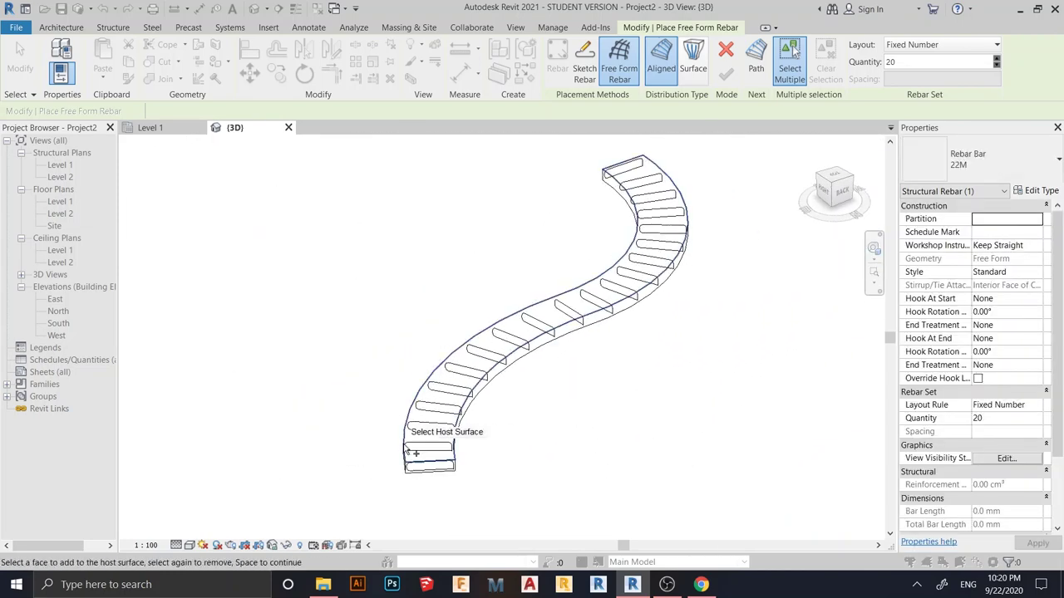
scroll(407, 447, up, 2)
scroll(441, 431, up, 2)
key(Escape)
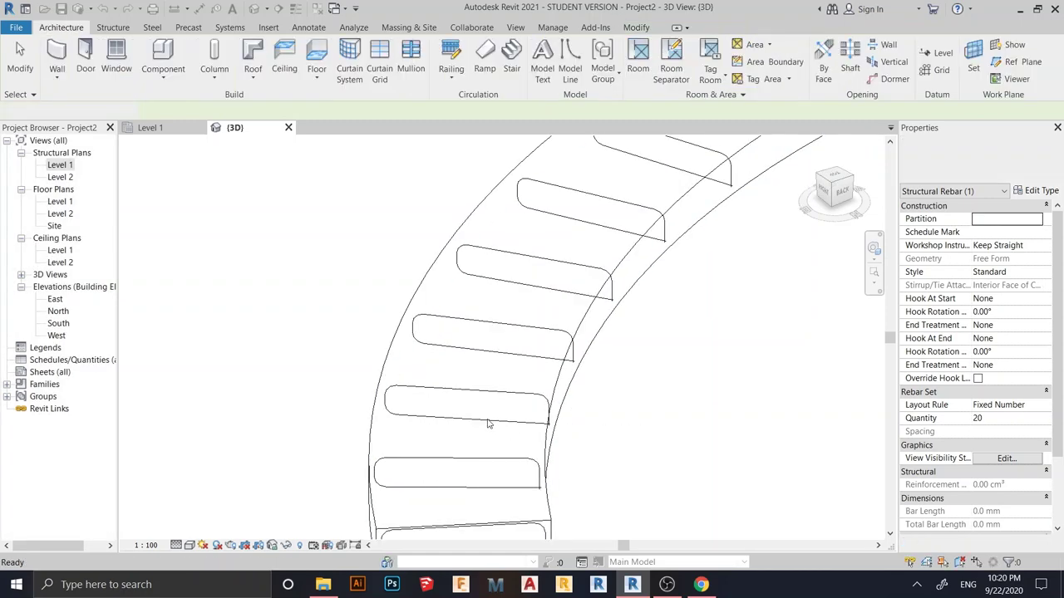
Step: Select the new rebar set inside the S-shaped floor
scroll(494, 368, up, 3)
click(579, 379)
scroll(660, 357, down, 5)
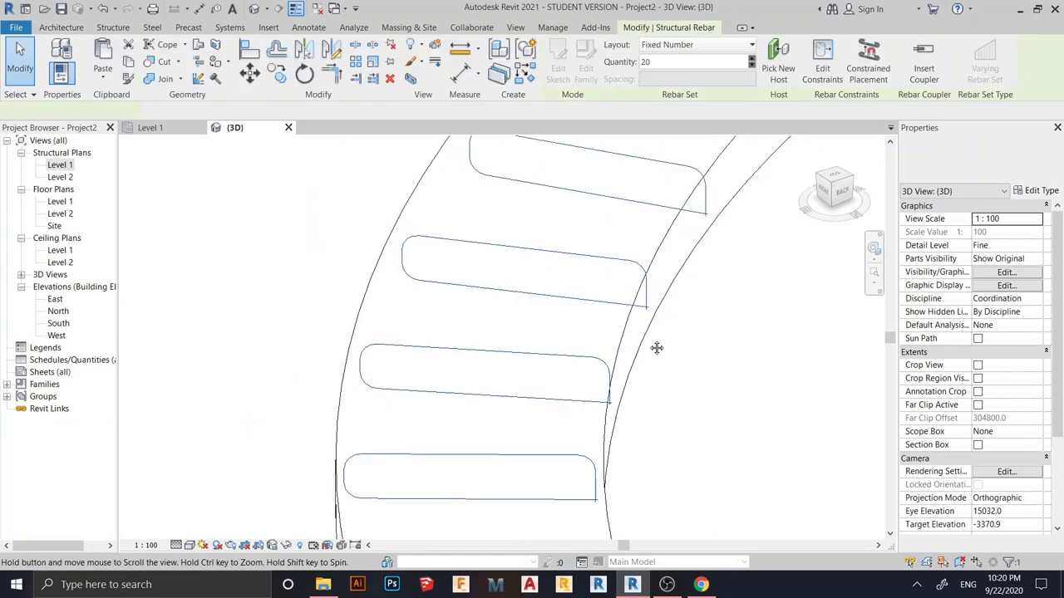
shift+middle_drag(678, 389, 793, 361)
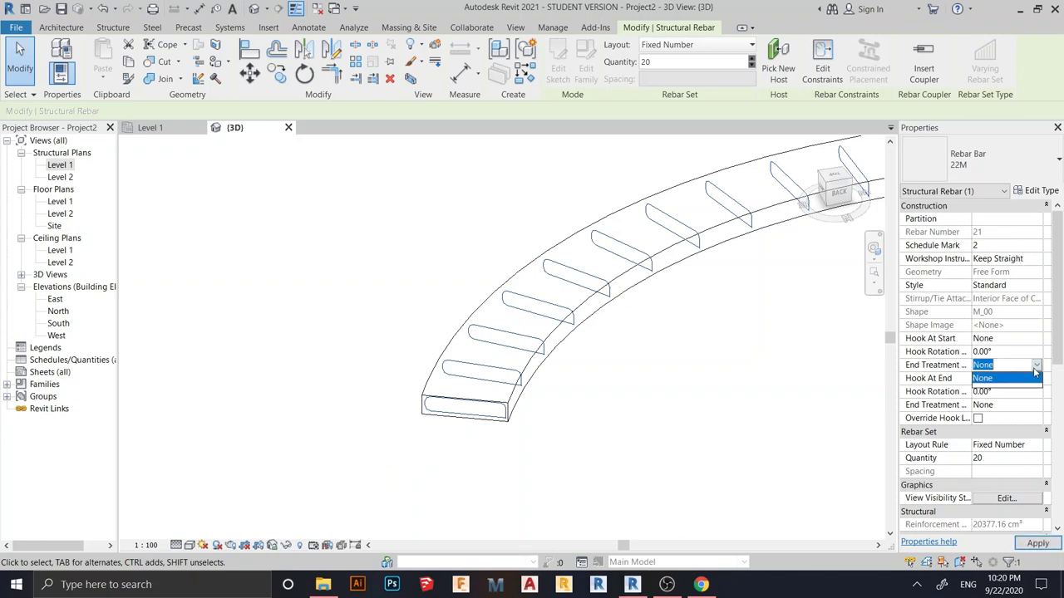
Step: Apply Rebar Hook 90 at both the start and the end of the bars and inspect the hooks at the floor's end
click(1036, 382)
click(1030, 420)
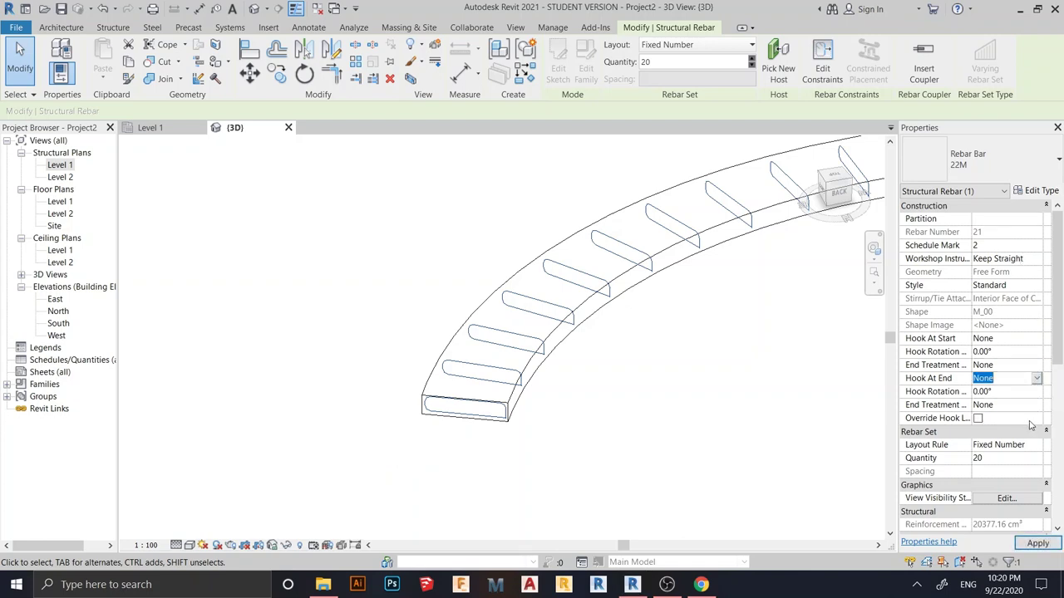
click(1035, 406)
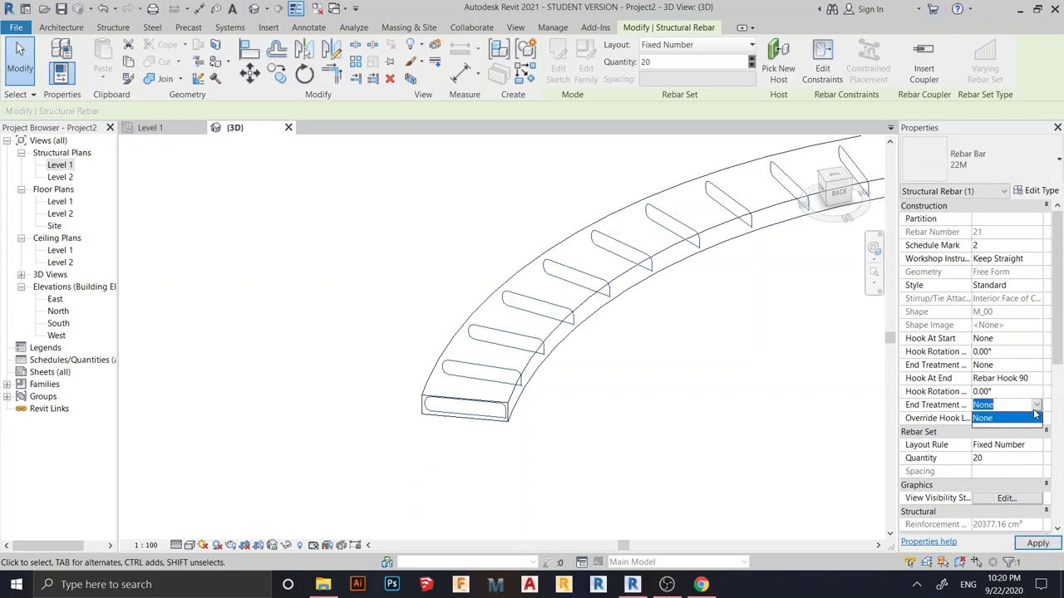
click(1036, 341)
key(Escape)
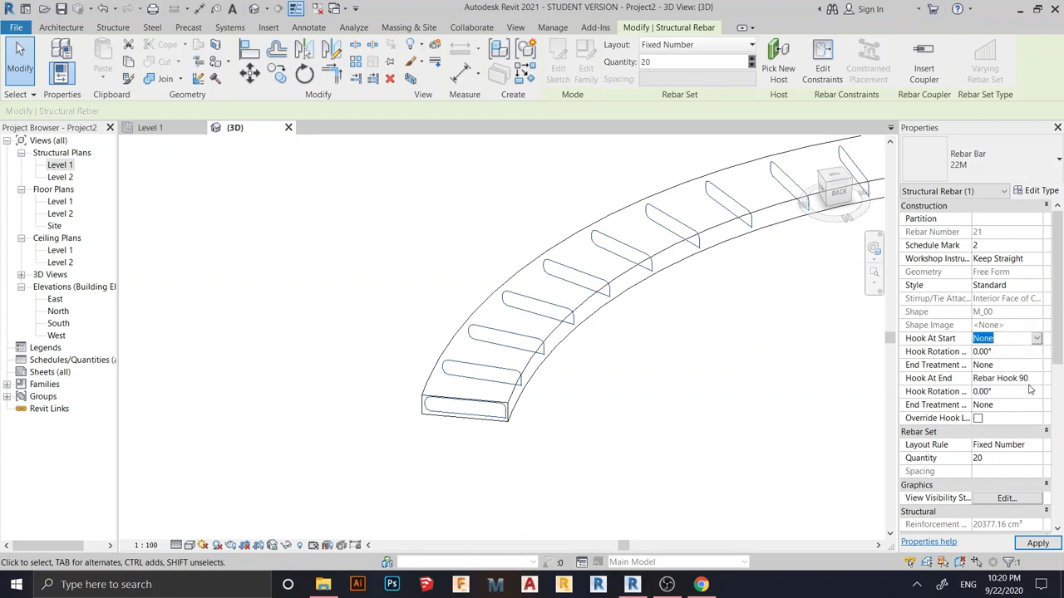
click(1036, 544)
scroll(493, 413, up, 5)
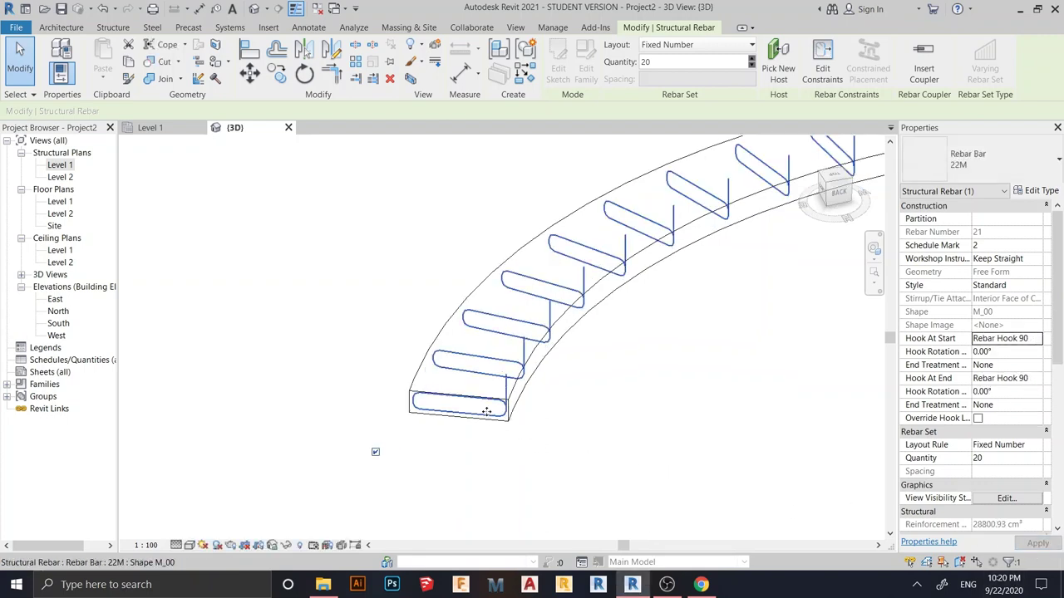
scroll(650, 425, down, 2)
shift+middle_drag(649, 425, 598, 401)
scroll(598, 401, down, 1)
middle_drag(540, 316, 583, 440)
scroll(623, 456, down, 4)
scroll(583, 440, up, 3)
scroll(635, 424, up, 5)
scroll(565, 404, up, 1)
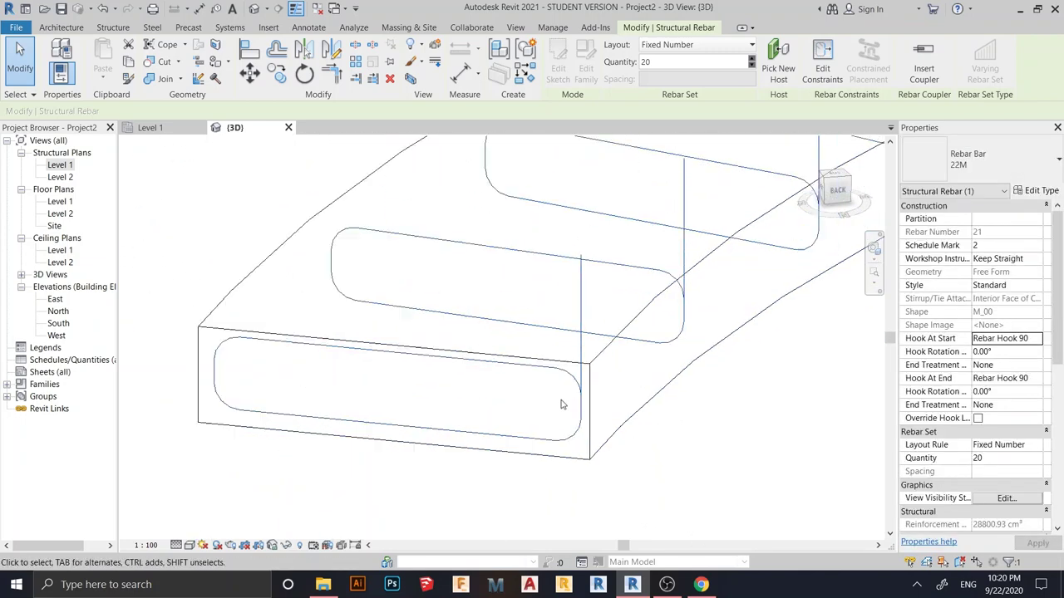
Step: Try Standard - 90 deg. as the start hook, and reset both the start and end hooks to None
click(1036, 339)
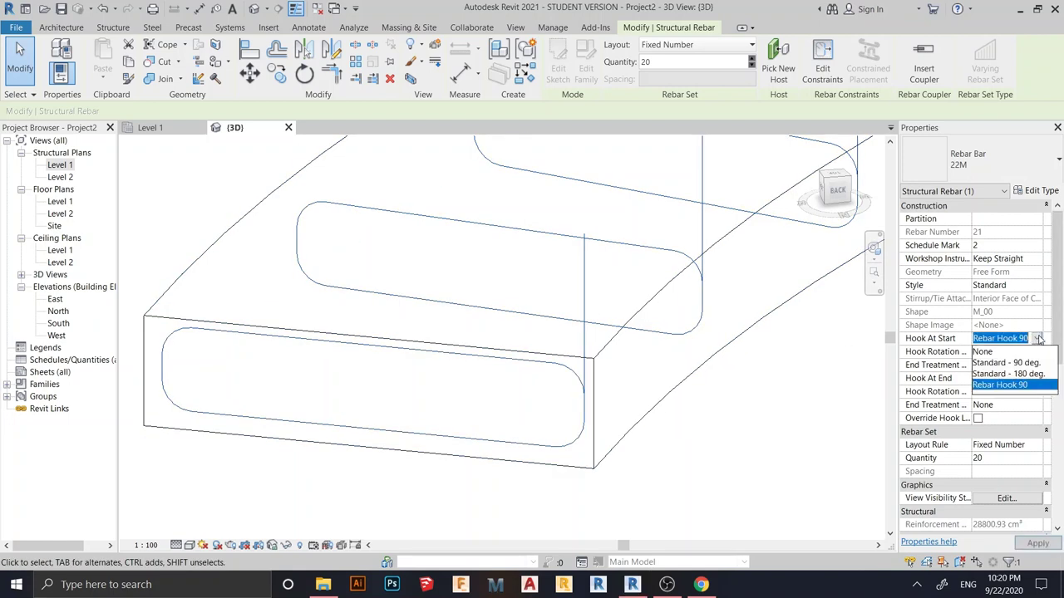
click(1019, 364)
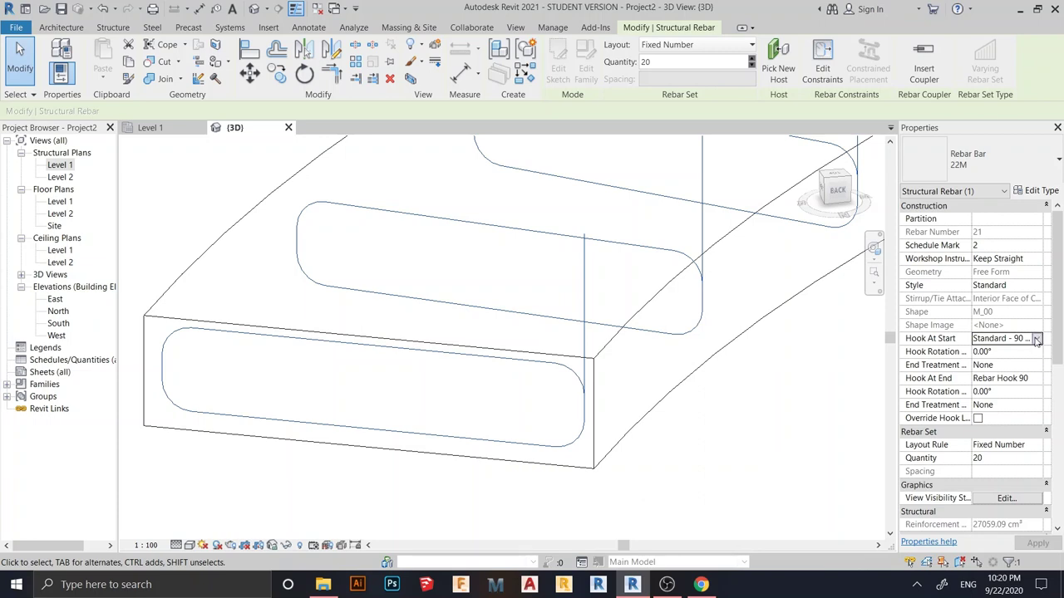
click(1037, 339)
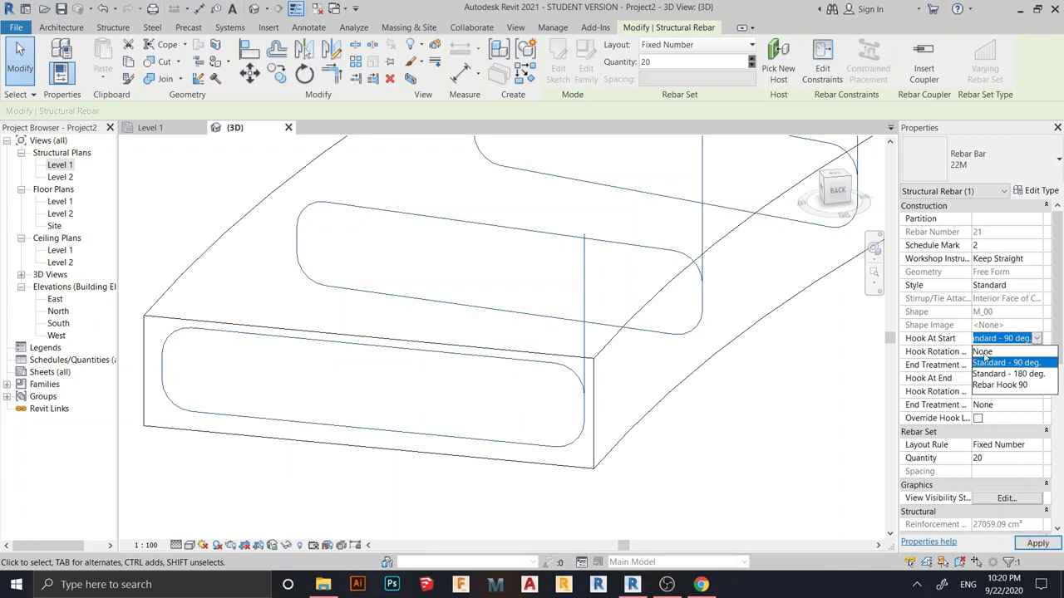
click(984, 353)
scroll(742, 444, down, 3)
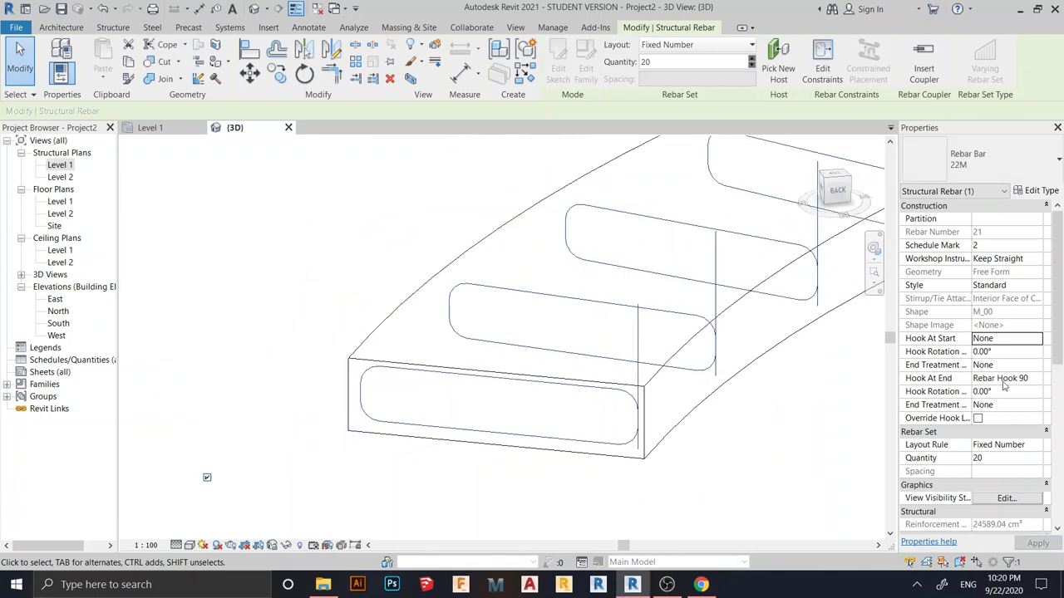
click(1036, 379)
click(985, 392)
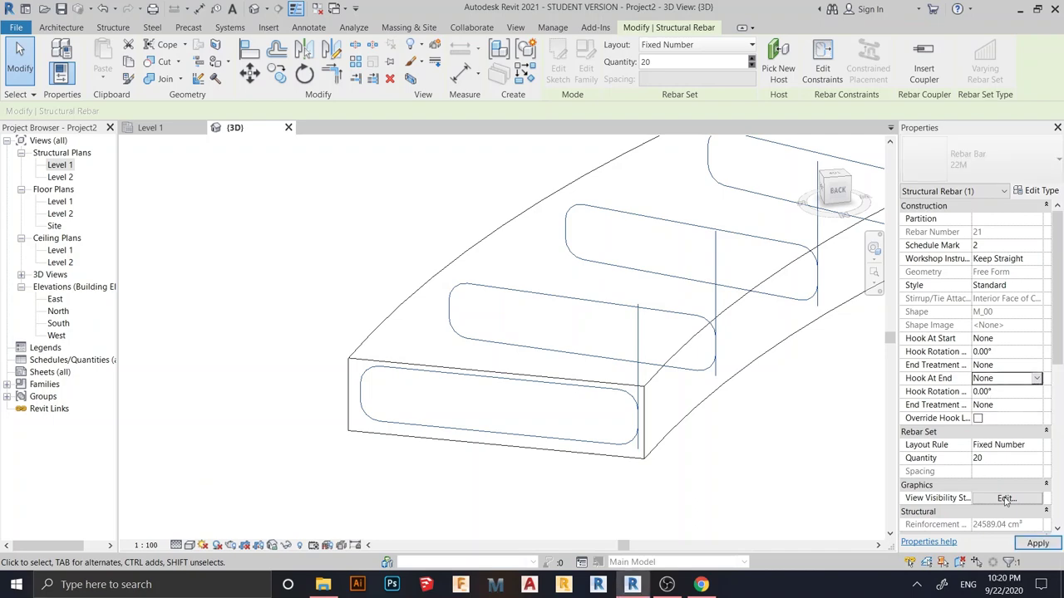
click(1036, 543)
scroll(669, 434, up, 5)
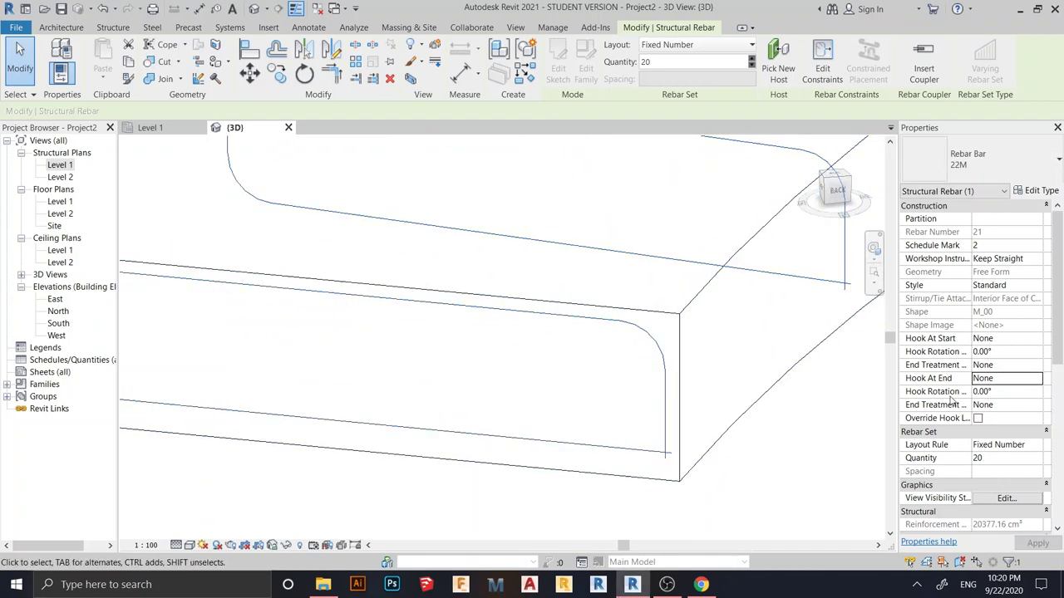
Step: Set the hook at the end of the bars to Rebar Hook 90
click(1035, 382)
click(1010, 425)
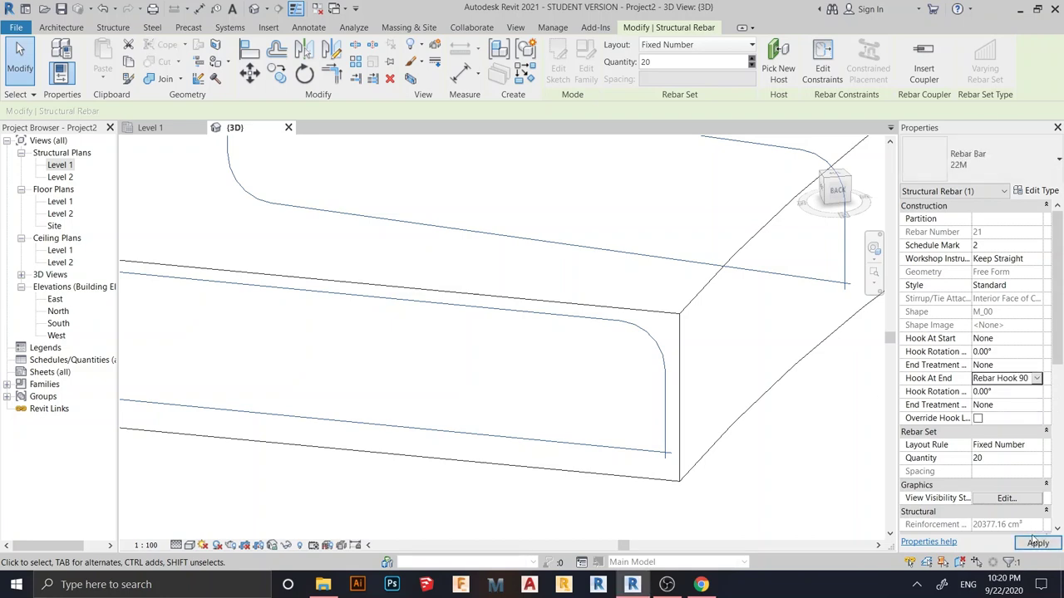
shift+middle_drag(688, 480, 586, 411)
Step: Check the hook lengths defined for the 22M rebar type without changing them
click(1039, 191)
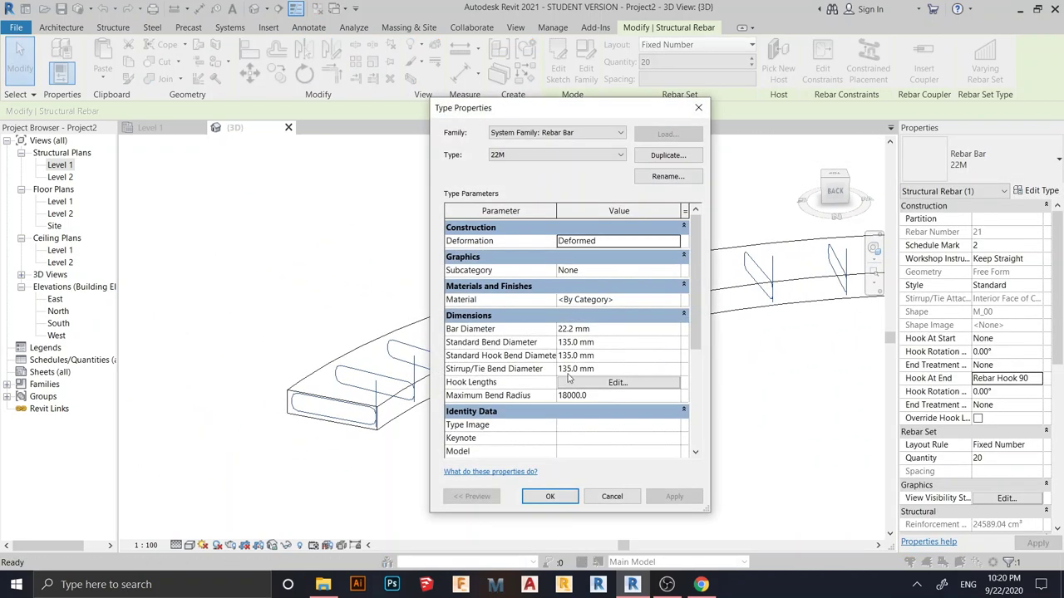
click(599, 384)
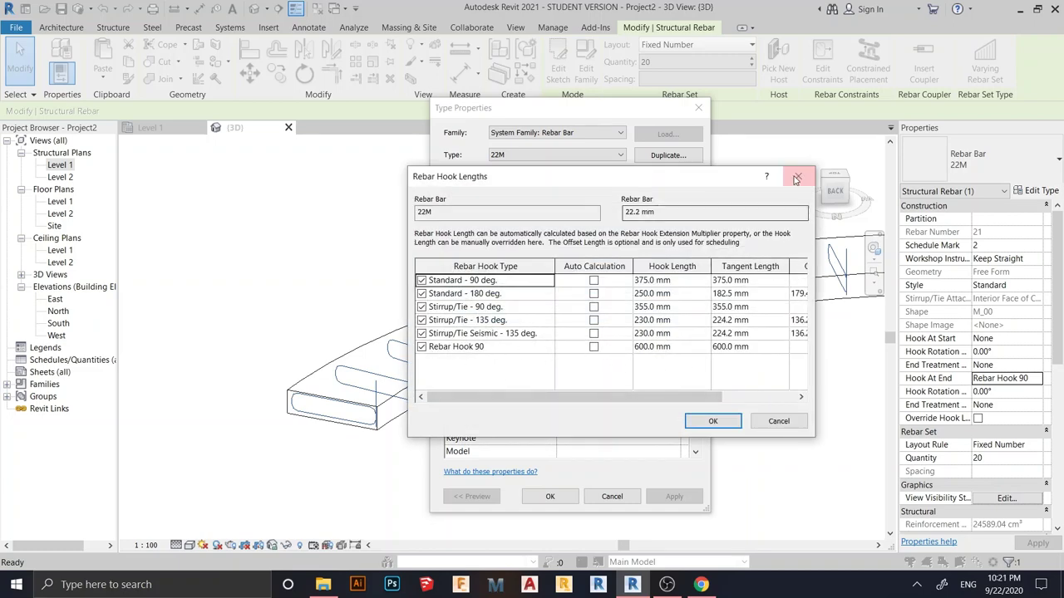
click(797, 178)
click(696, 109)
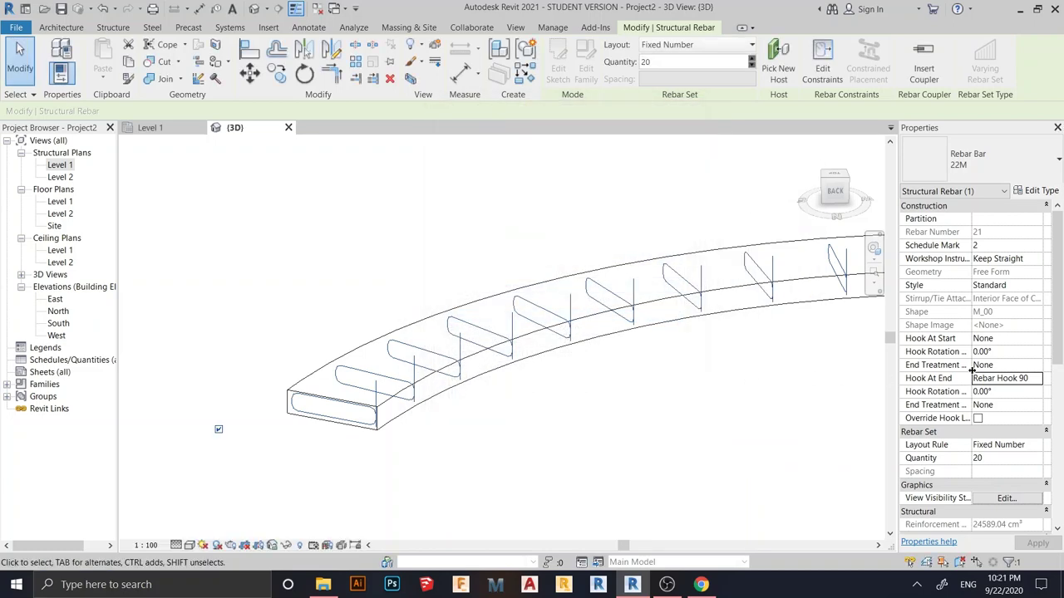
Step: Set the end hook to Standard - 90 deg. and give that hook a length of 200 mm in the 22M rebar type
click(1036, 379)
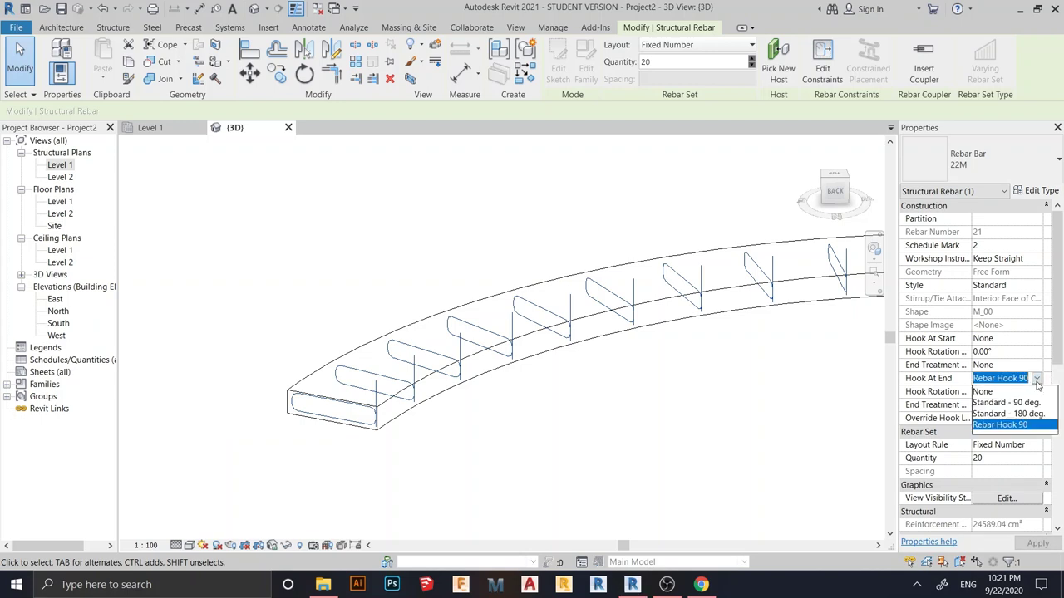
click(1008, 403)
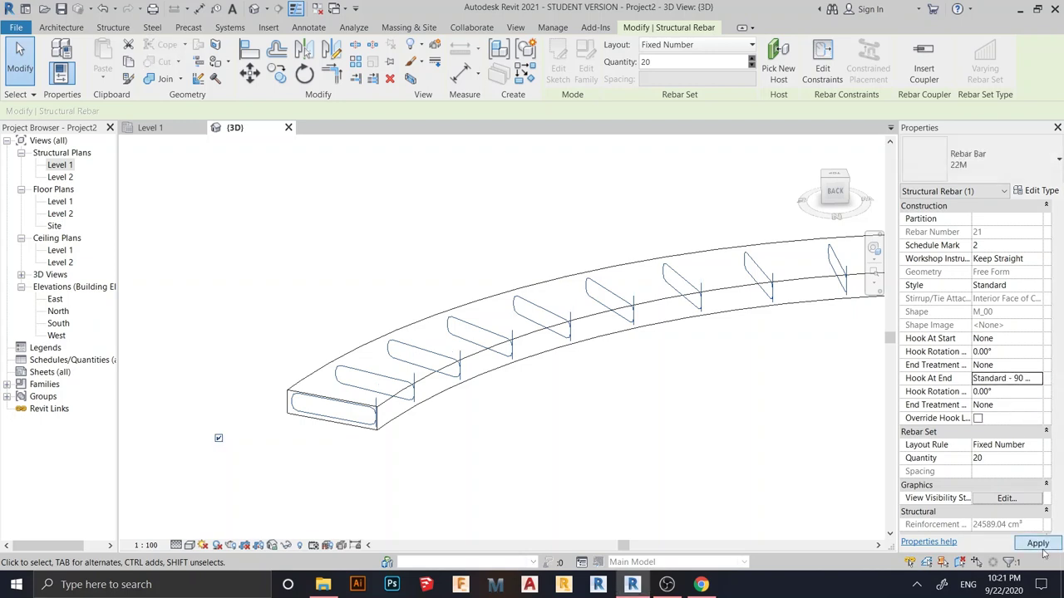
click(1037, 192)
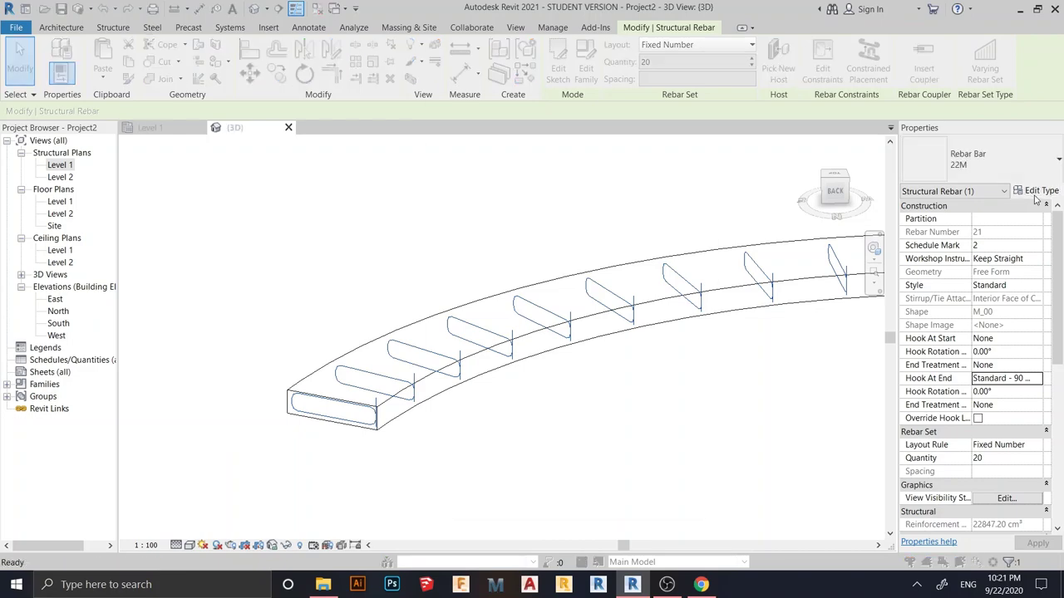
click(616, 383)
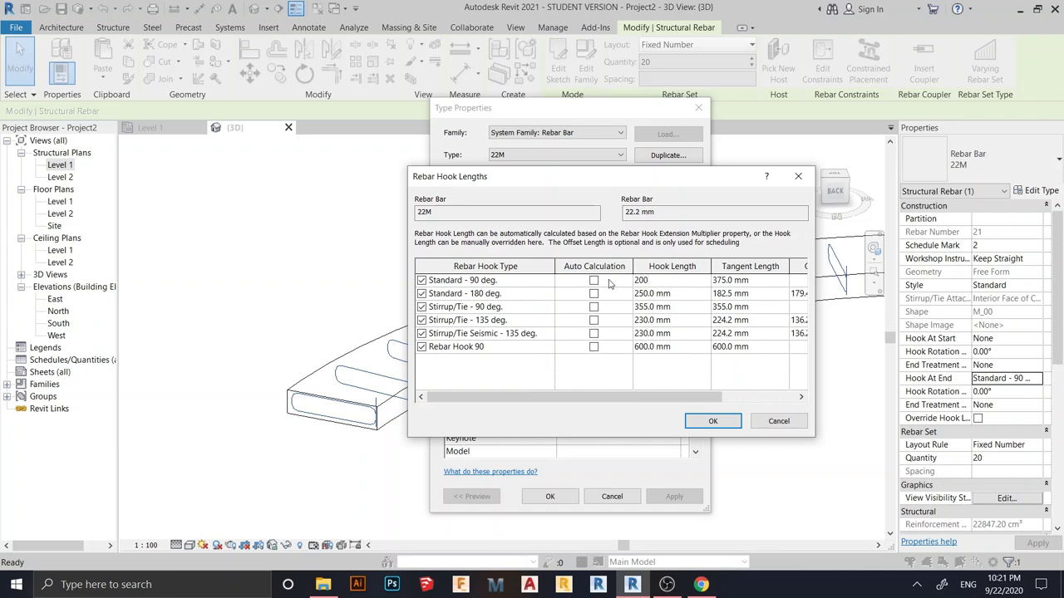
click(722, 424)
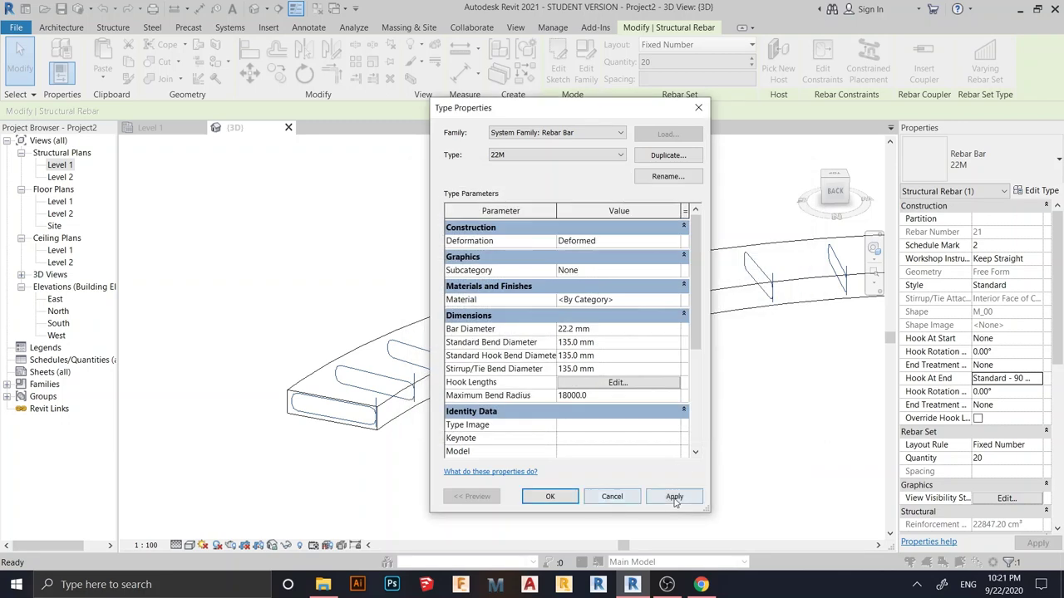
click(539, 499)
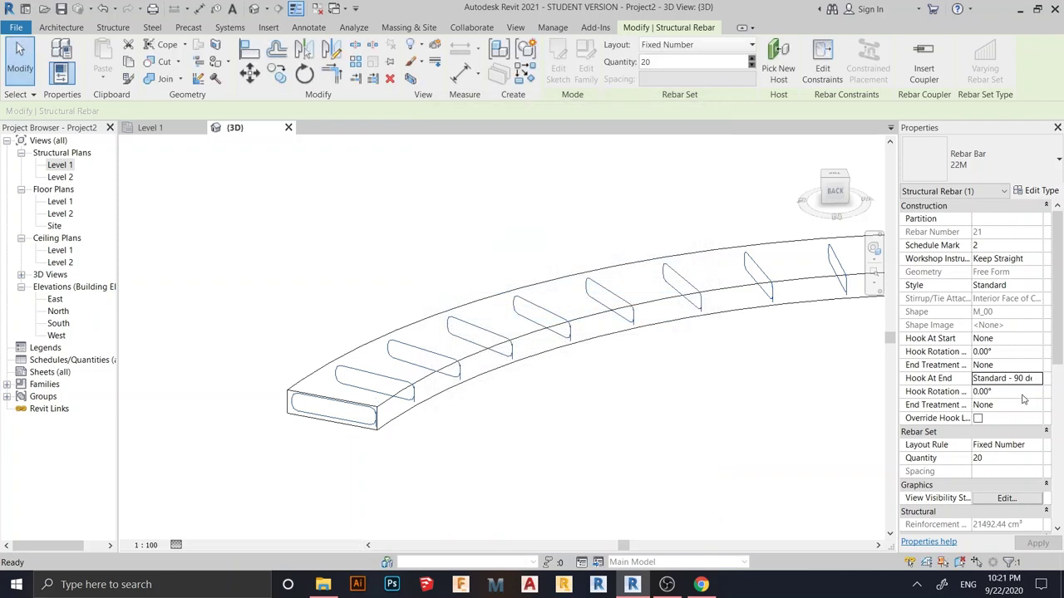
Step: Set the start hook to Standard - 90 deg. and inspect the closed bars at the floor's end
click(1037, 340)
click(1016, 365)
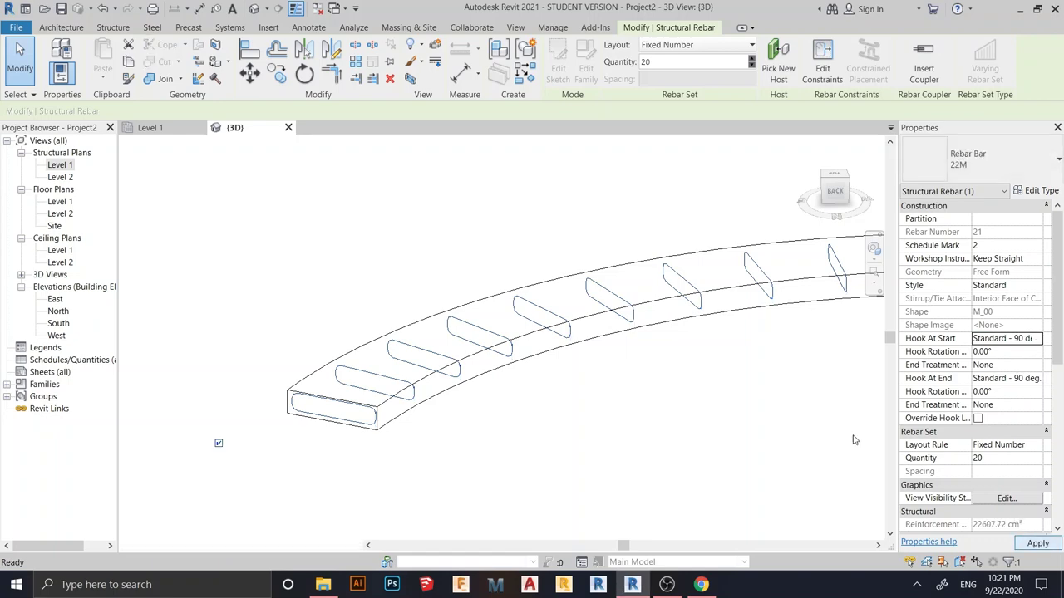
click(688, 473)
scroll(350, 414, up, 7)
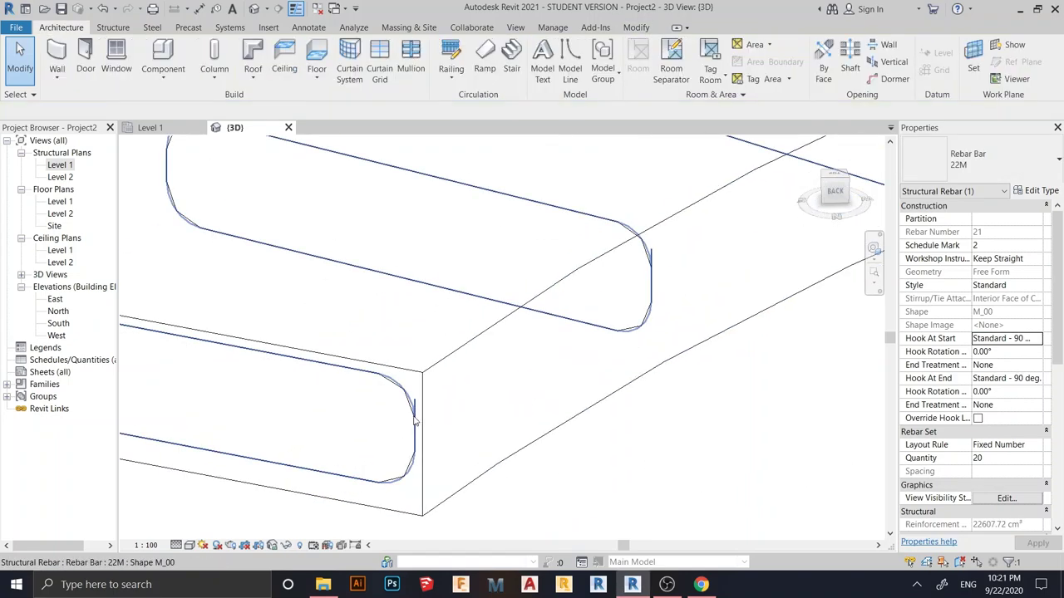
middle_drag(433, 424, 501, 363)
scroll(501, 363, down, 7)
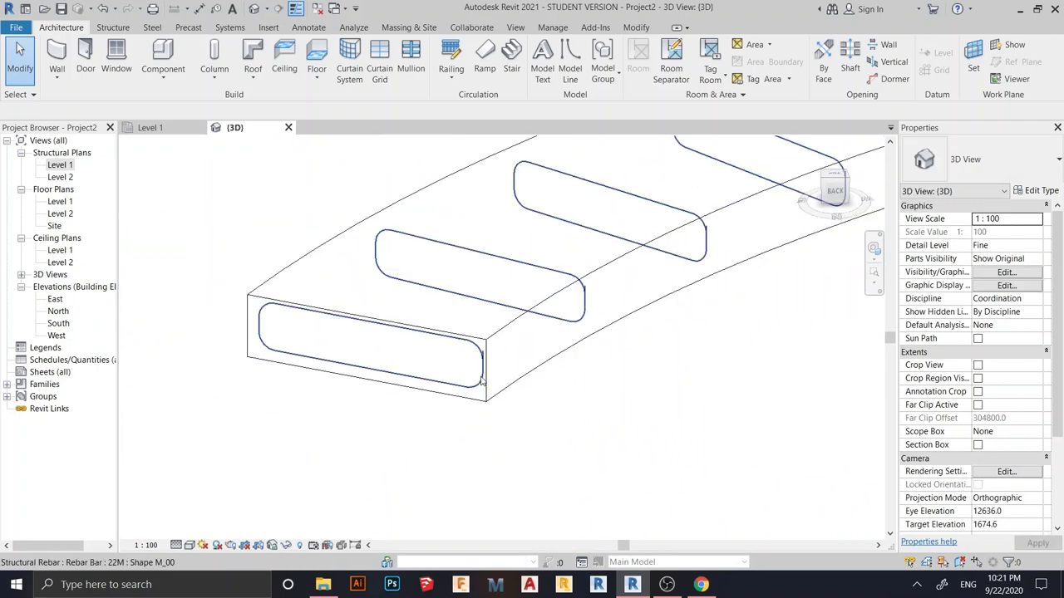
scroll(651, 447, down, 3)
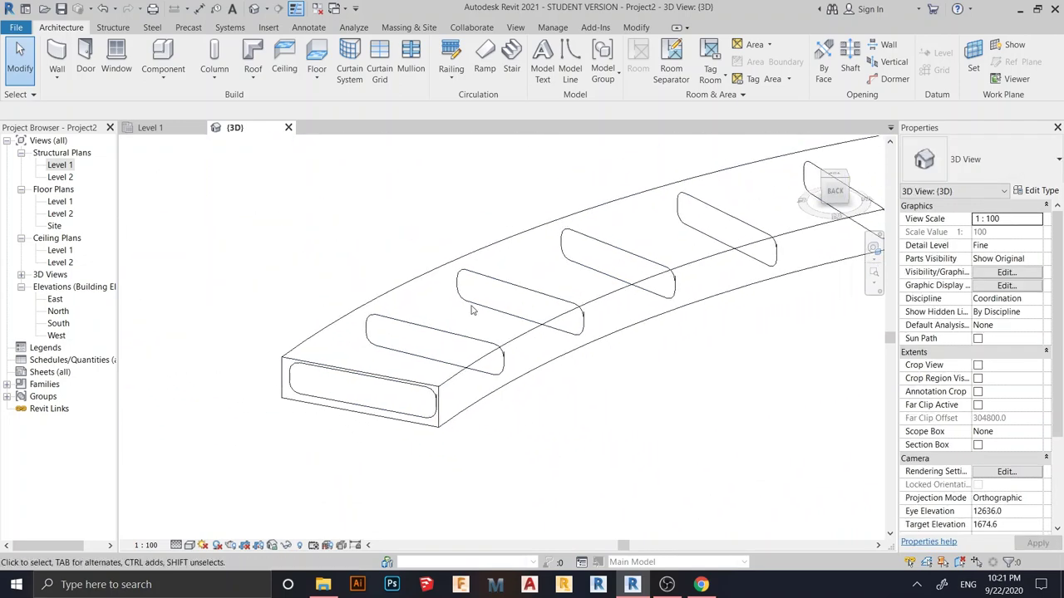
Step: Show the floor's set of closed bars unobscured and as solid in the {3D} view
click(502, 364)
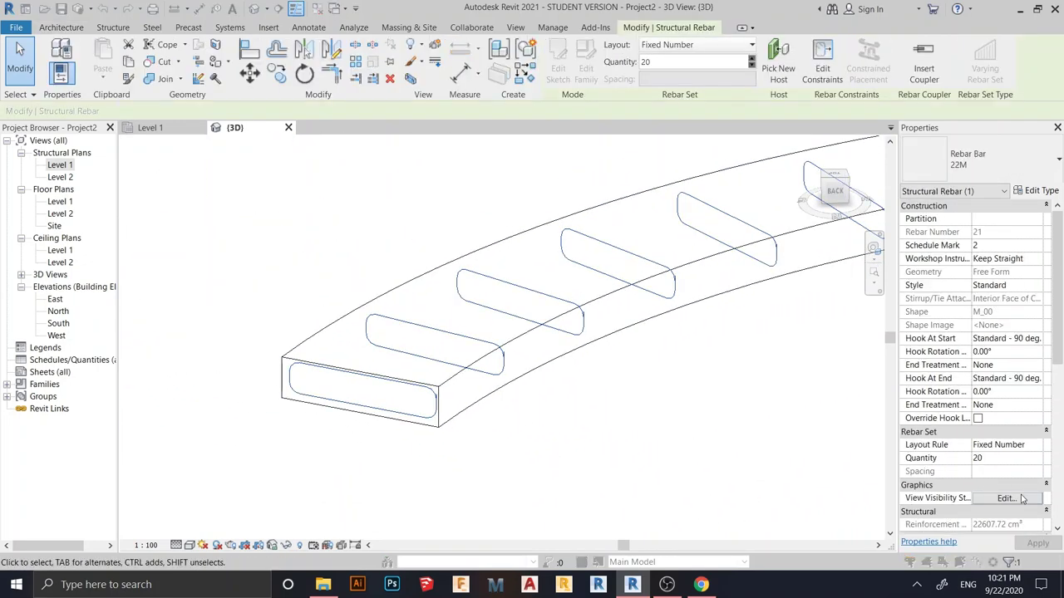
click(1007, 498)
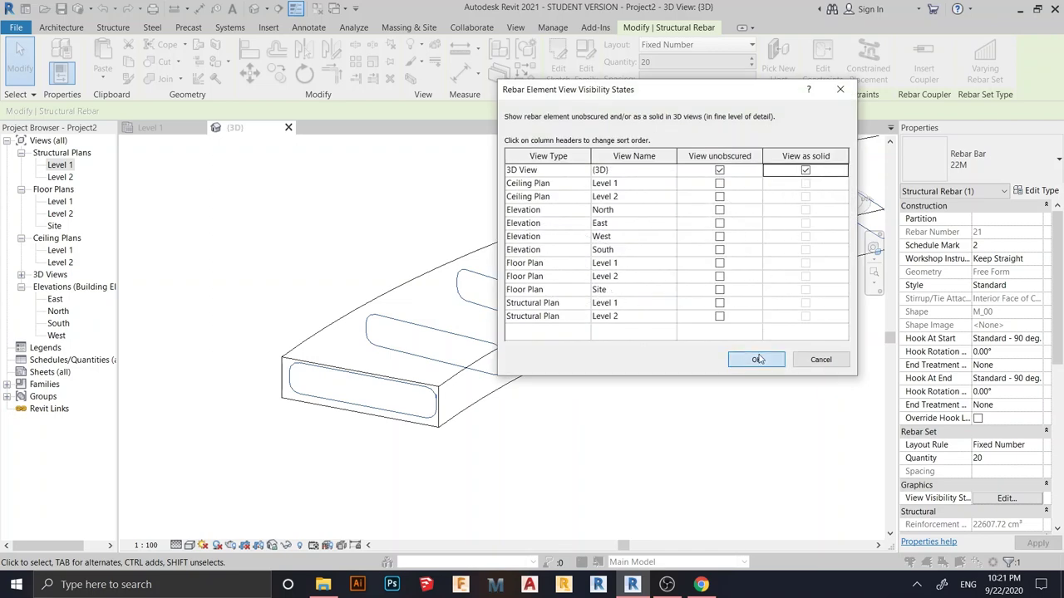
click(759, 359)
scroll(746, 366, down, 2)
middle_drag(746, 366, 329, 376)
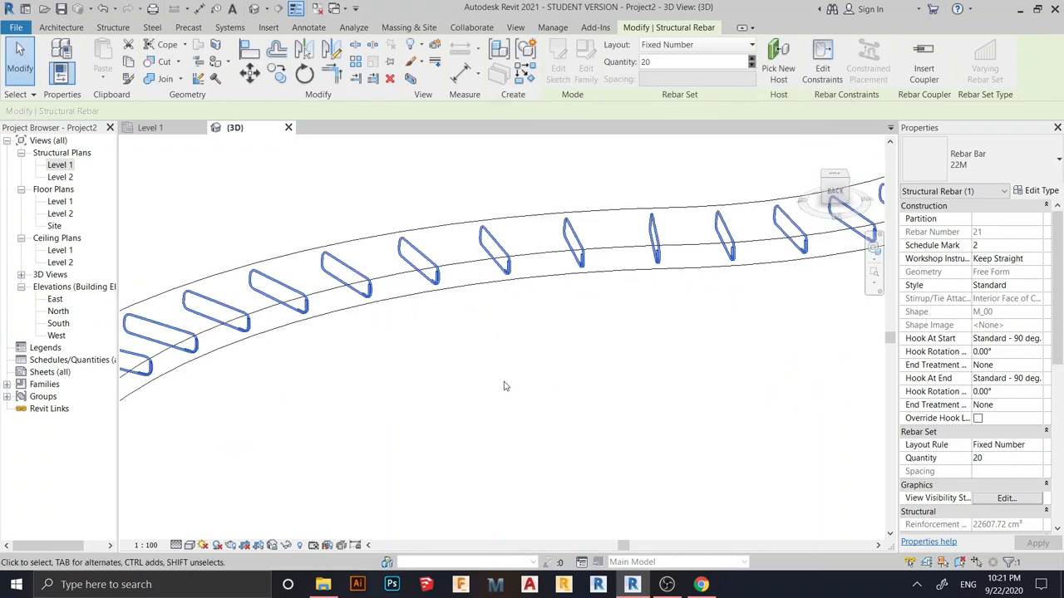
Step: Examine the solid closed bars along the whole length of the S-shaped floor
scroll(490, 407, down, 5)
shift+middle_drag(558, 404, 482, 458)
key(Escape)
scroll(473, 424, up, 3)
scroll(592, 453, down, 2)
middle_drag(592, 453, 731, 426)
scroll(705, 427, down, 2)
scroll(731, 426, up, 5)
scroll(694, 433, down, 6)
middle_drag(516, 423, 446, 423)
mouse_move(695, 424)
shift+middle_down()
mouse_move(773, 394)
mouse_move(689, 434)
mouse_move(672, 408)
mouse_move(722, 407)
mouse_move(699, 411)
shift+middle_up()
scroll(675, 412, down, 2)
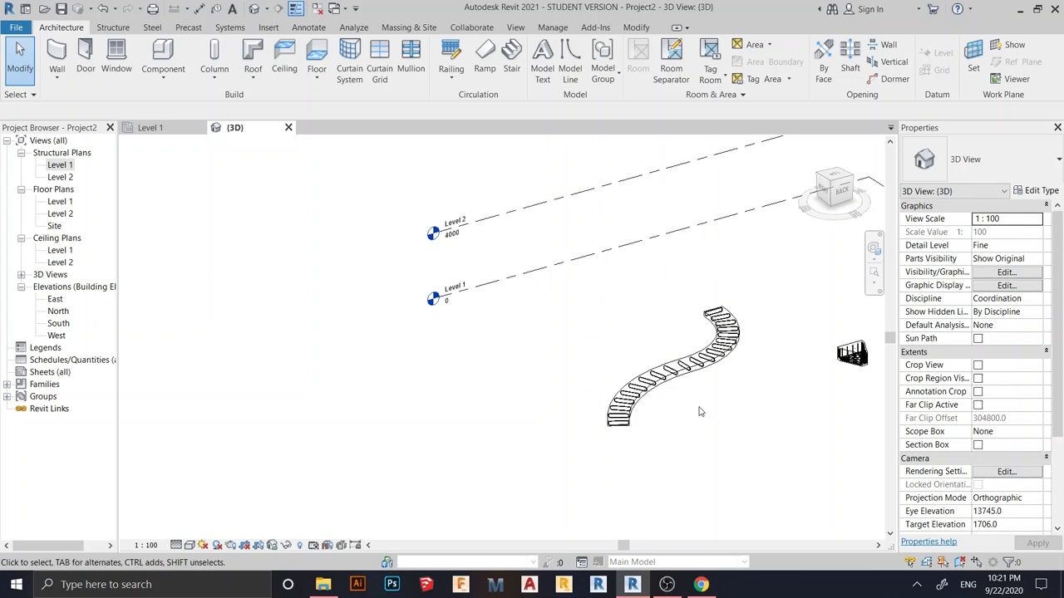
Step: Hide the Level 1 and Level 2 elements in the 3D view
drag(472, 392, 400, 144)
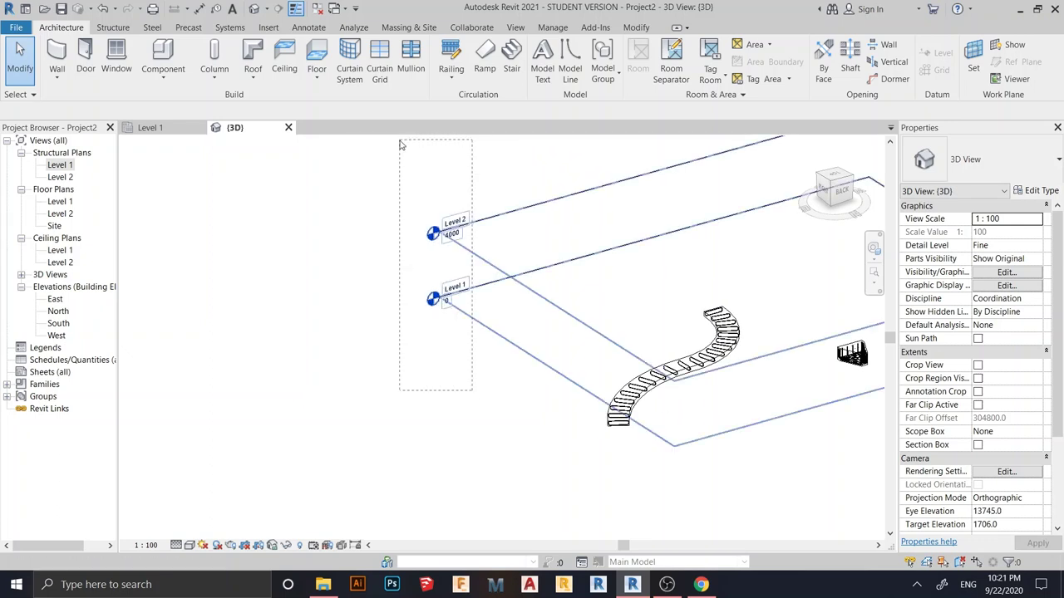
drag(409, 276, 407, 249)
right_click(404, 185)
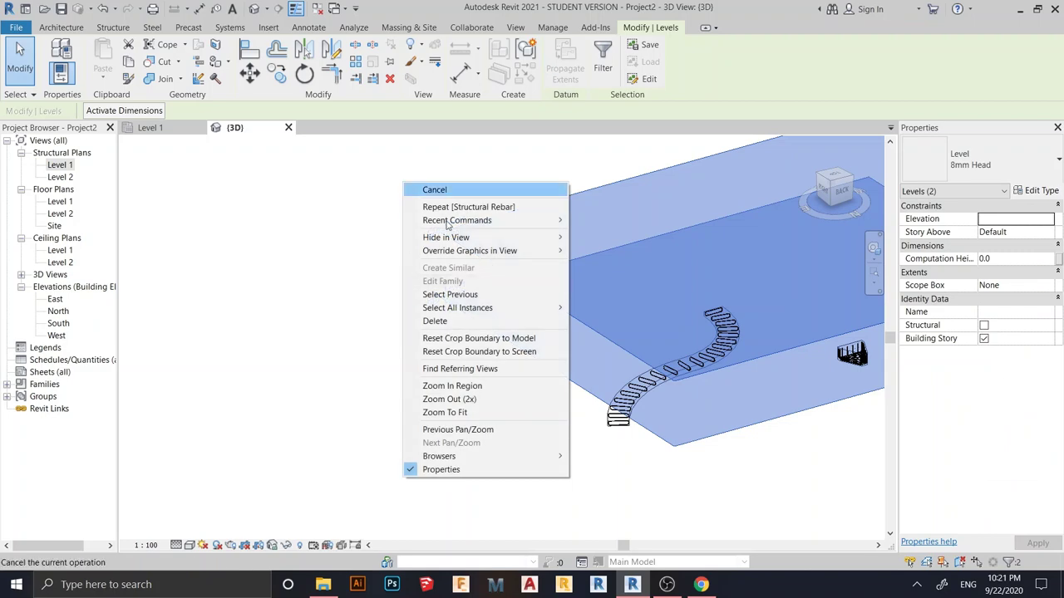
mouse_move(478, 237)
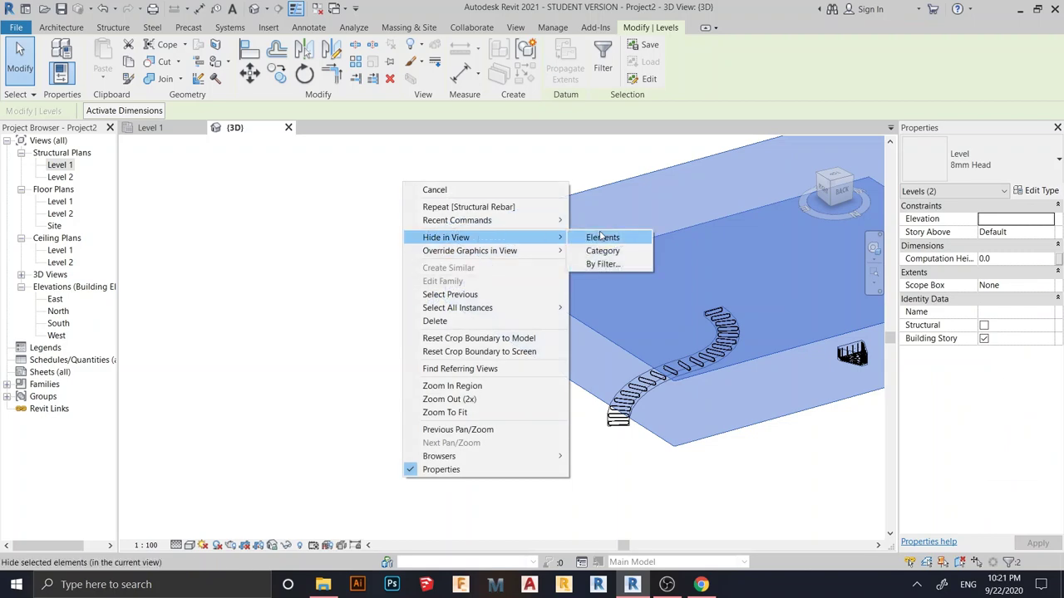
click(601, 238)
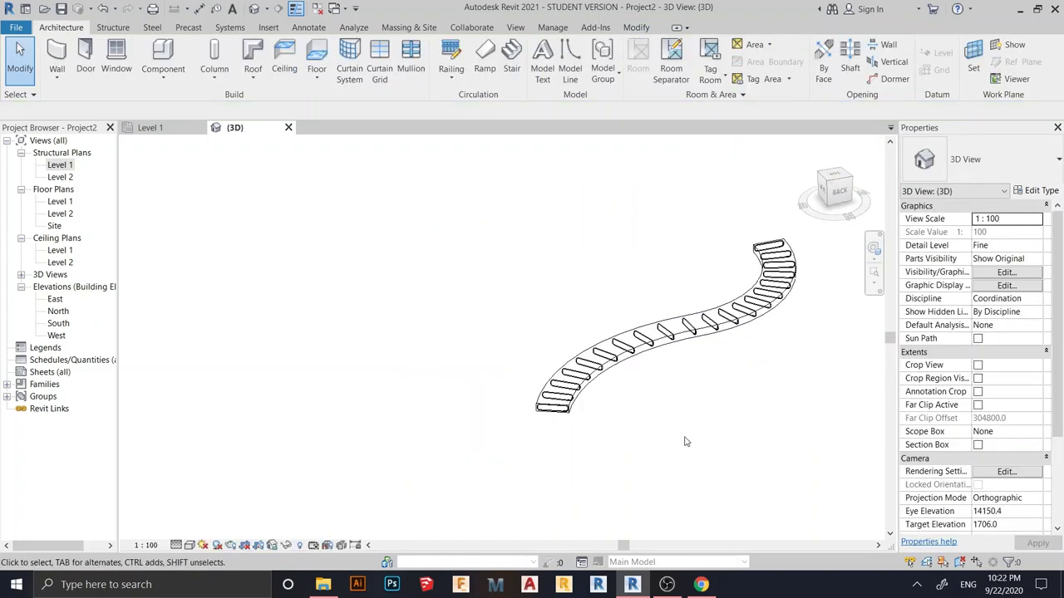
Step: Start free form rebar on the S-shaped floor and set its distribution type to Surface
shift+middle_drag(719, 410, 664, 408)
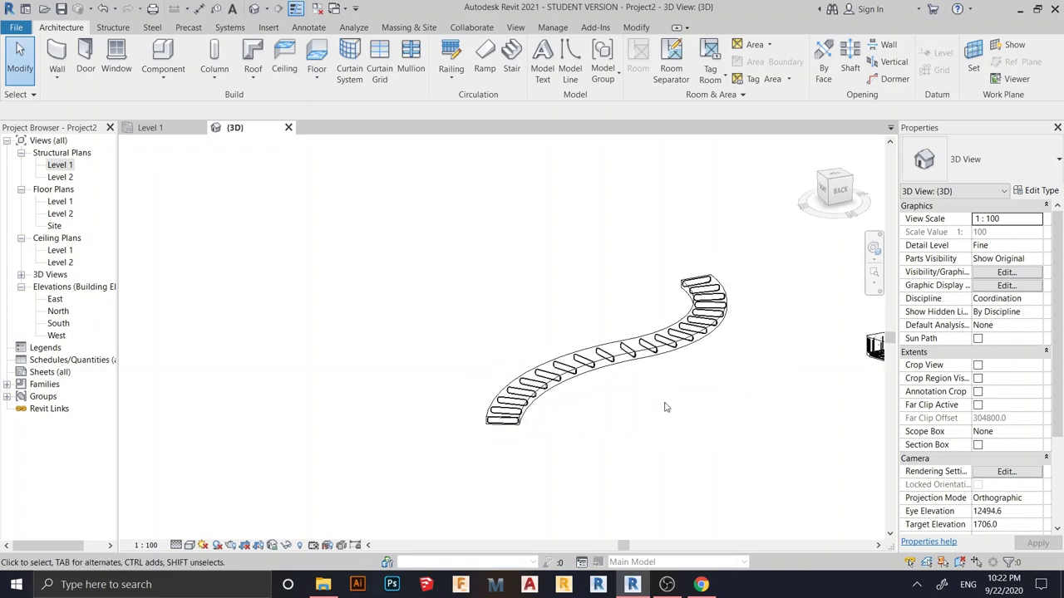
scroll(656, 411, up, 2)
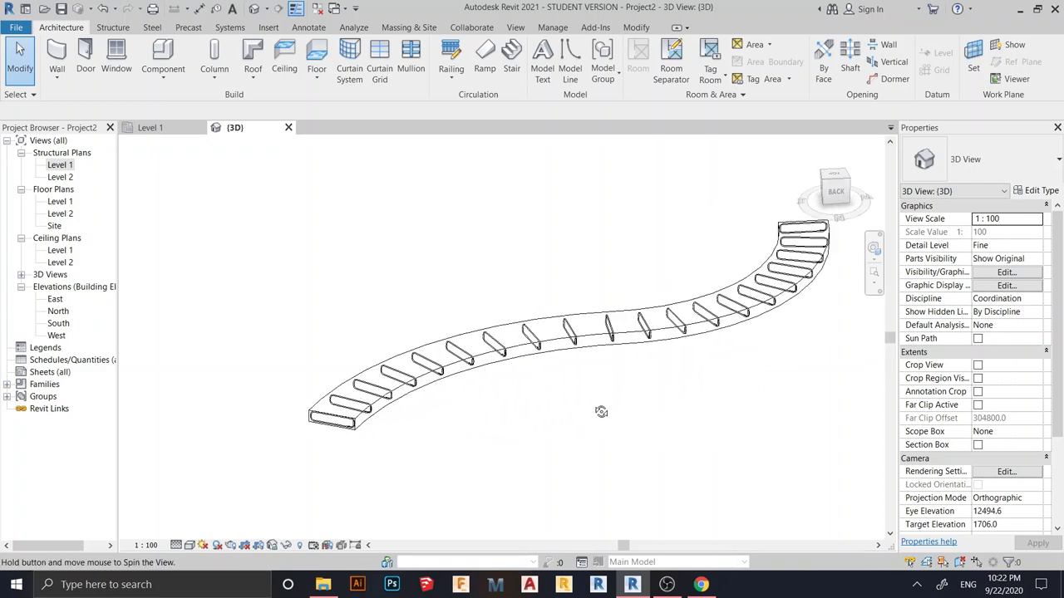
scroll(620, 420, up, 3)
click(497, 363)
scroll(523, 379, down, 2)
middle_drag(605, 398, 596, 421)
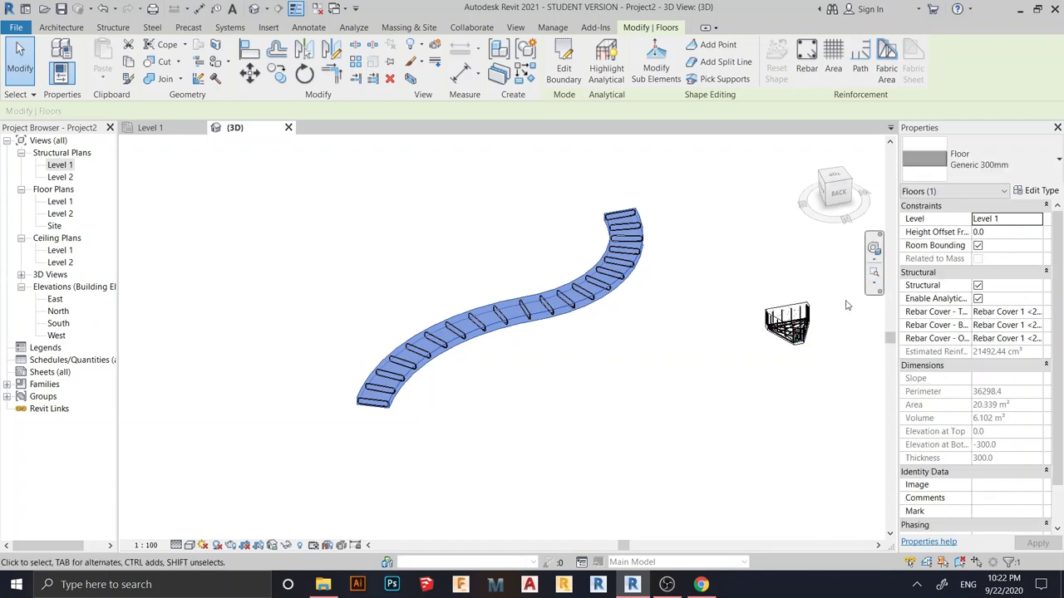
click(804, 68)
click(641, 174)
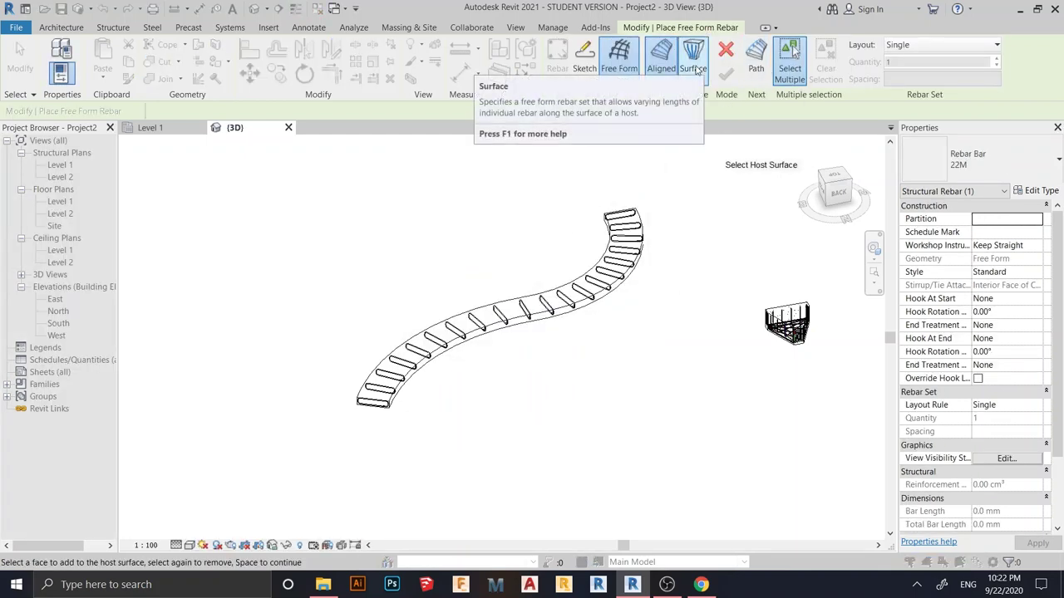
click(697, 71)
scroll(338, 407, up, 5)
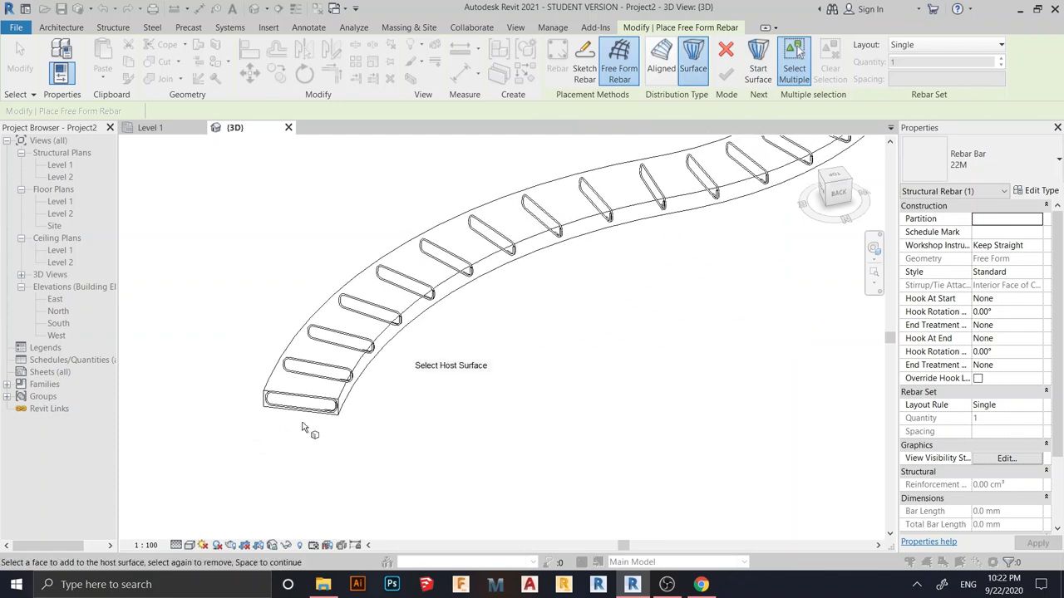
scroll(316, 413, up, 3)
click(339, 422)
scroll(465, 416, down, 2)
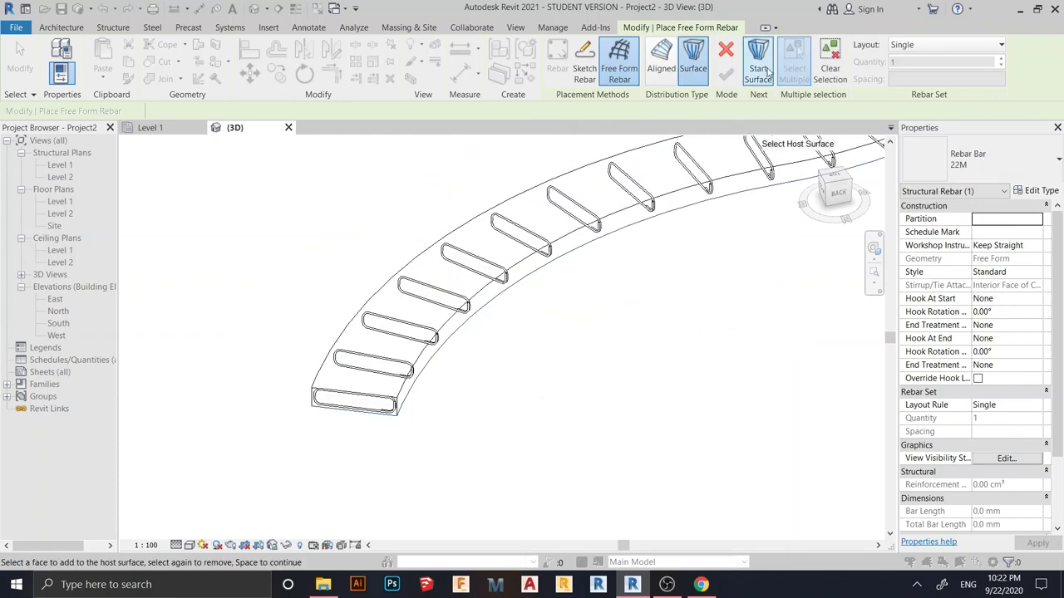
click(758, 71)
scroll(449, 357, up, 2)
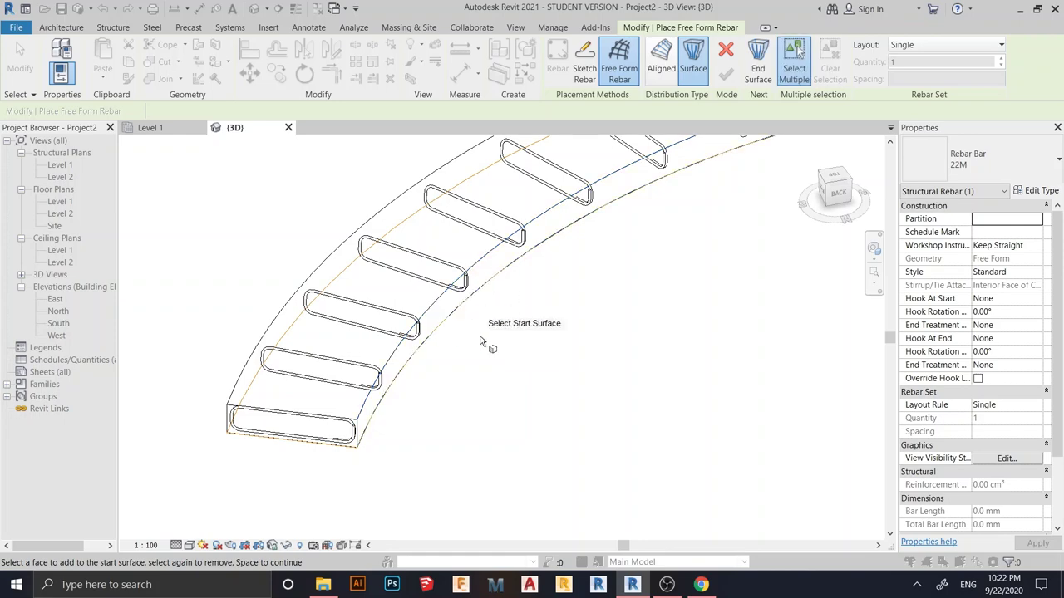
key(Escape)
scroll(540, 405, down, 2)
shift+middle_drag(545, 413, 541, 268)
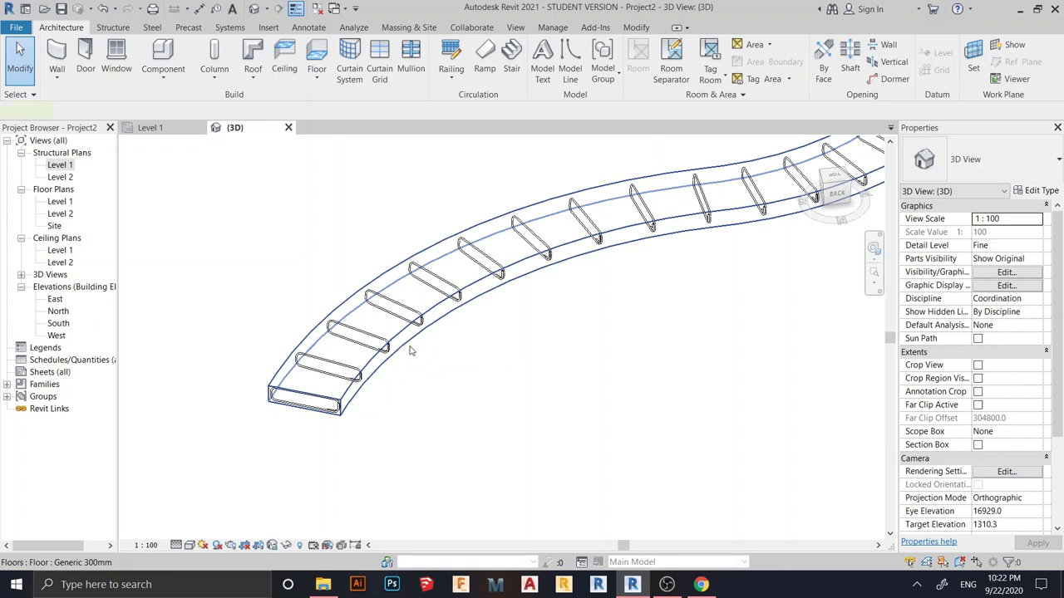
Step: Restart rebar placement on the S-shaped floor and select the two adjoining curved faces along its near side as host surfaces
click(408, 350)
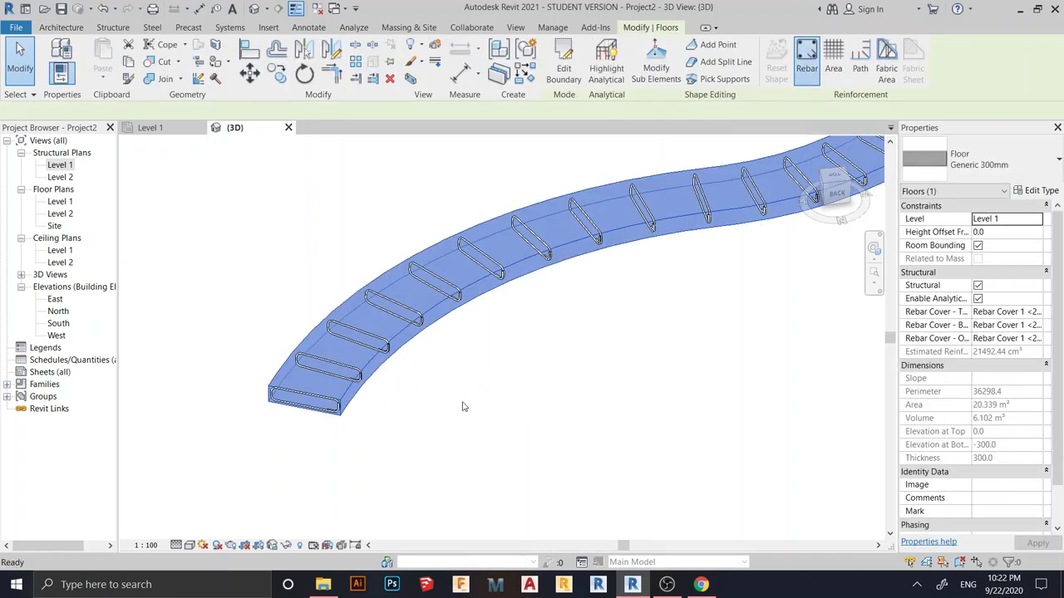
key(r)
key(b)
scroll(463, 407, up, 2)
scroll(324, 411, up, 3)
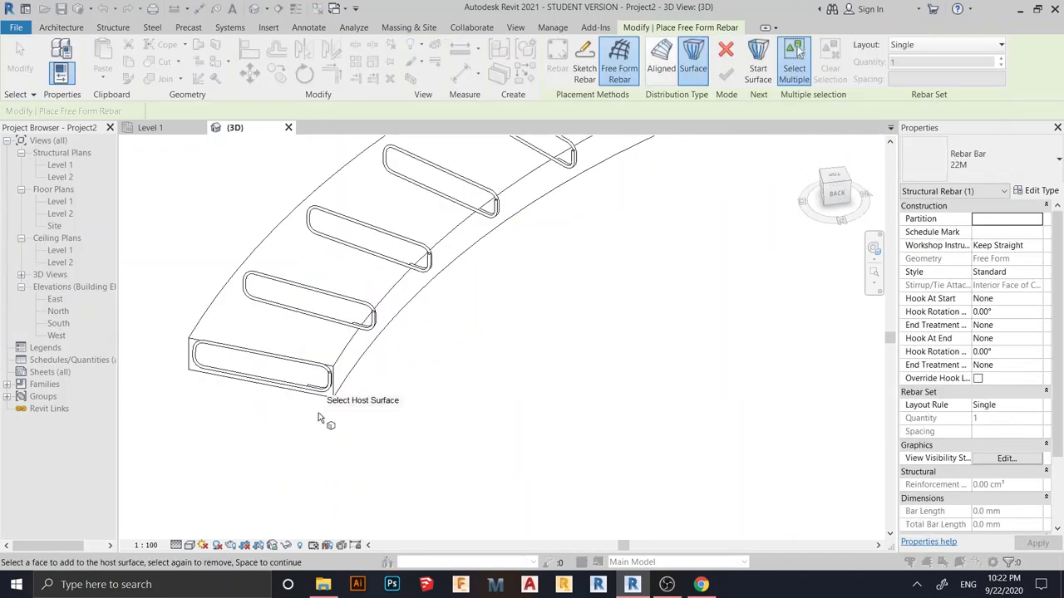
click(341, 364)
scroll(632, 366, down, 2)
middle_drag(653, 363, 268, 555)
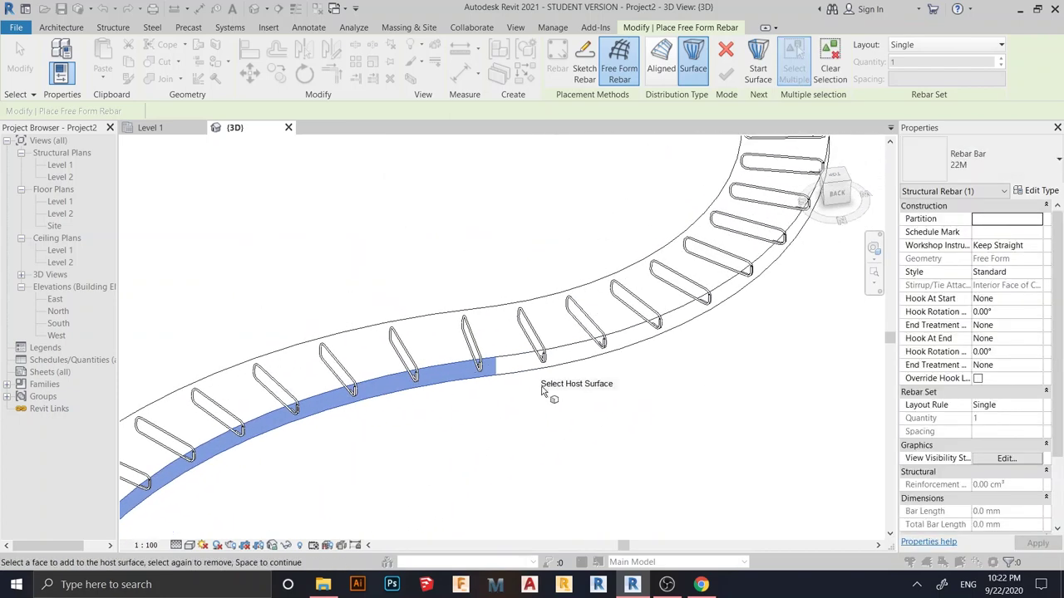
scroll(532, 384, up, 2)
click(508, 351)
scroll(570, 397, down, 5)
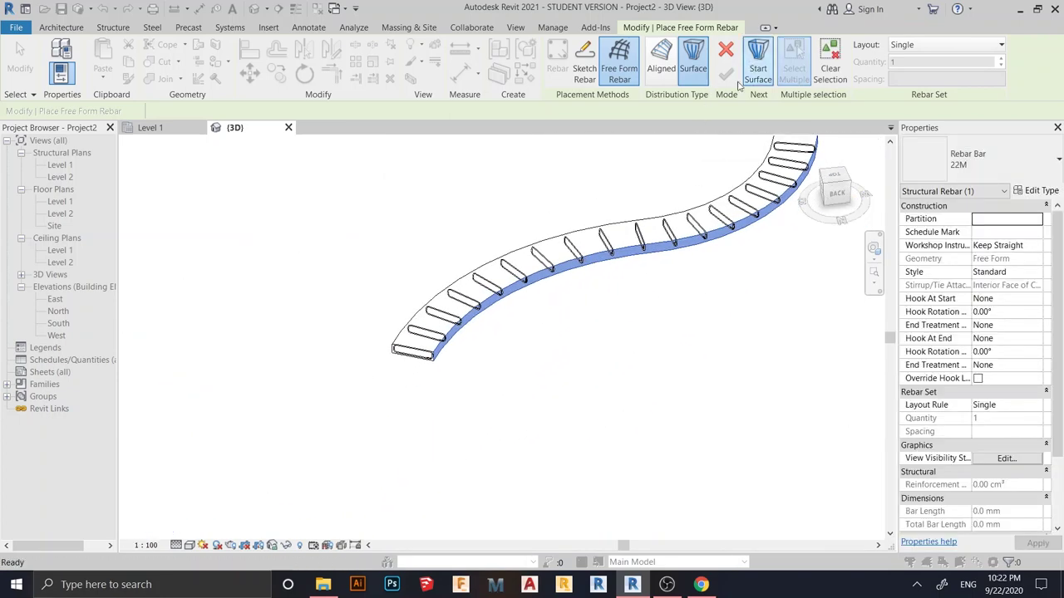
Step: Select the floor's top face as the start surface and its bottom face as the end surface
click(754, 66)
scroll(478, 304, up, 5)
click(581, 252)
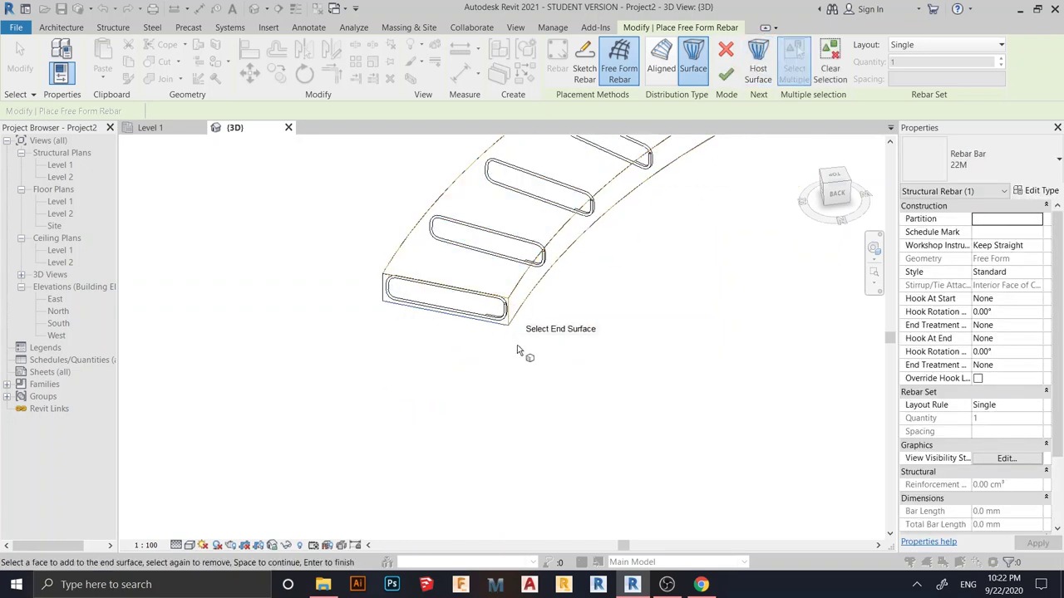
Step: Set the rebar layout to Fixed Number with a quantity of 3, create the set, and leave rebar placement
scroll(518, 347, down, 3)
click(924, 46)
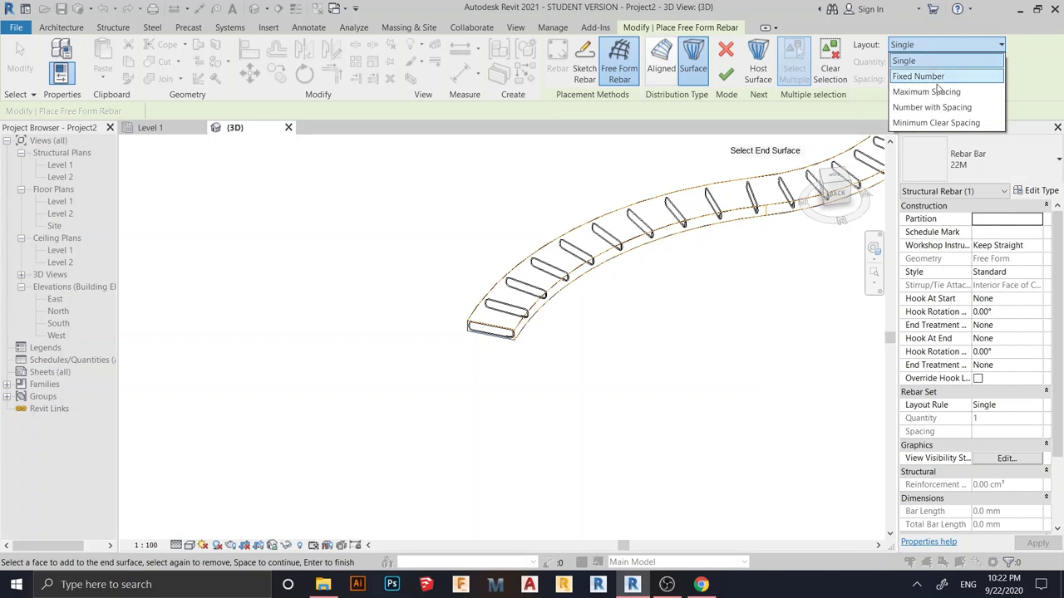
click(923, 77)
scroll(751, 364, down, 2)
middle_drag(751, 364, 527, 357)
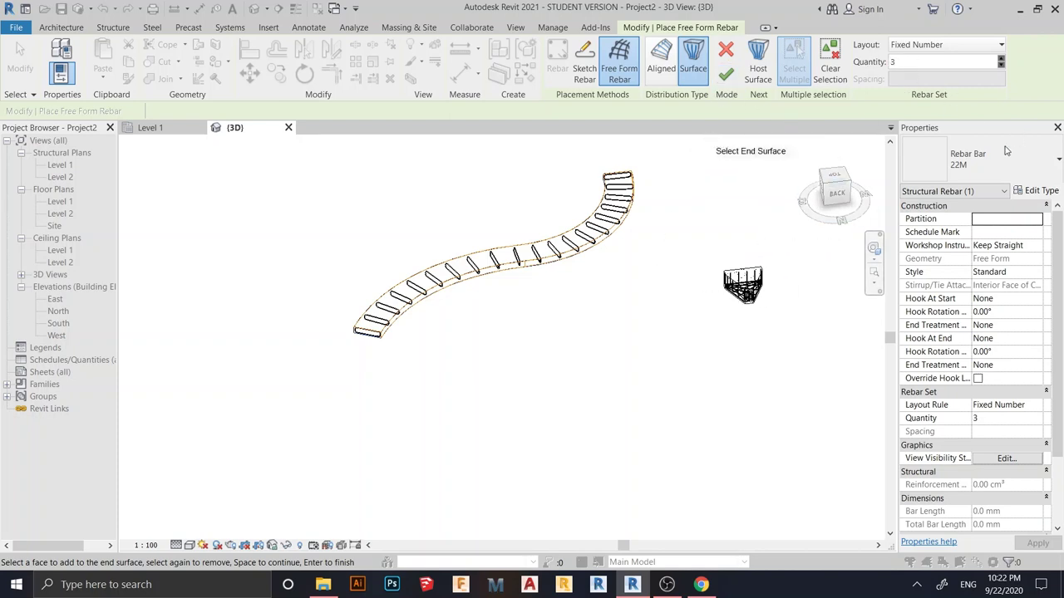
click(748, 73)
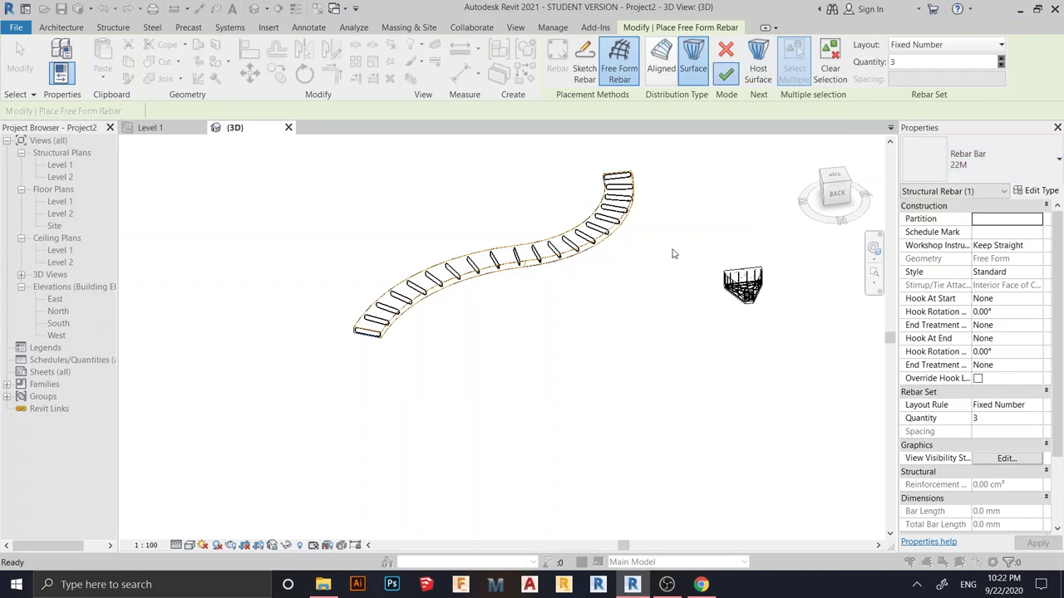
scroll(449, 304, up, 4)
right_click(446, 298)
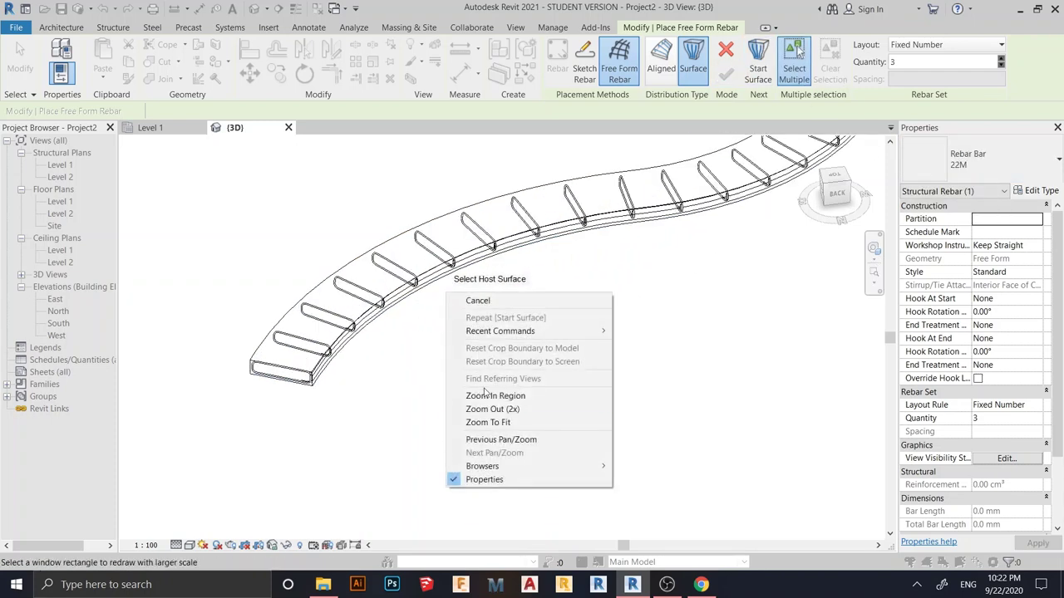
right_click(424, 286)
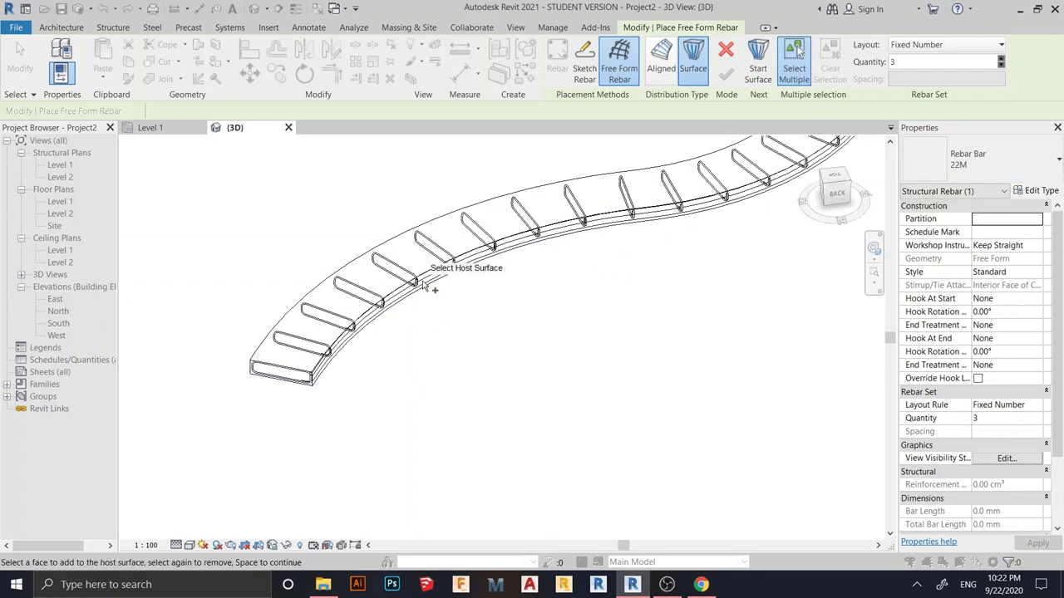
click(800, 338)
key(Escape)
Step: Show the new curved side bars unobscured and as solid in the {3D} view
scroll(441, 276, up, 2)
scroll(431, 273, up, 2)
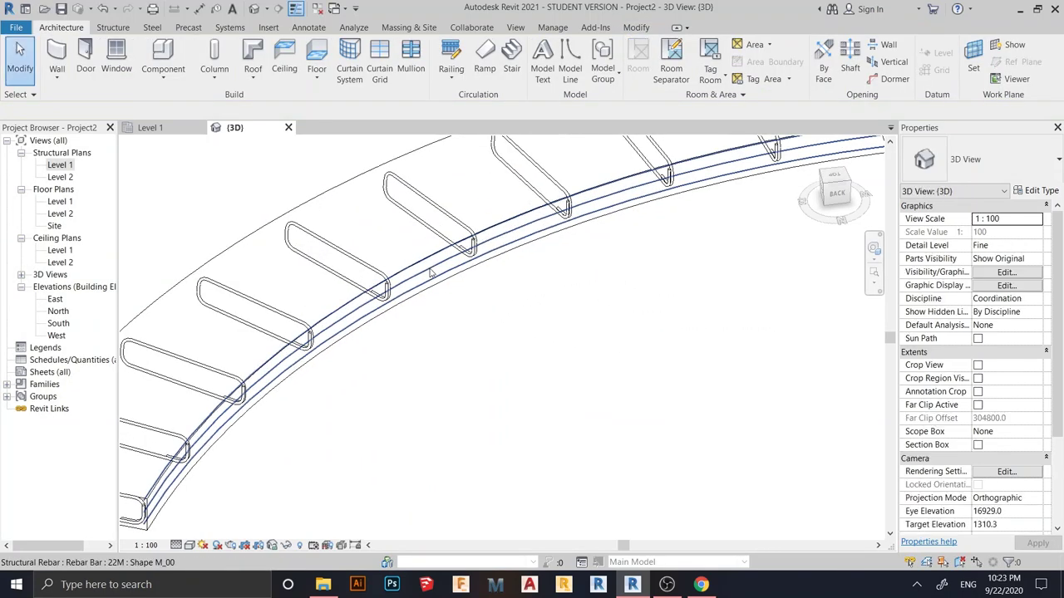
click(556, 280)
click(1006, 498)
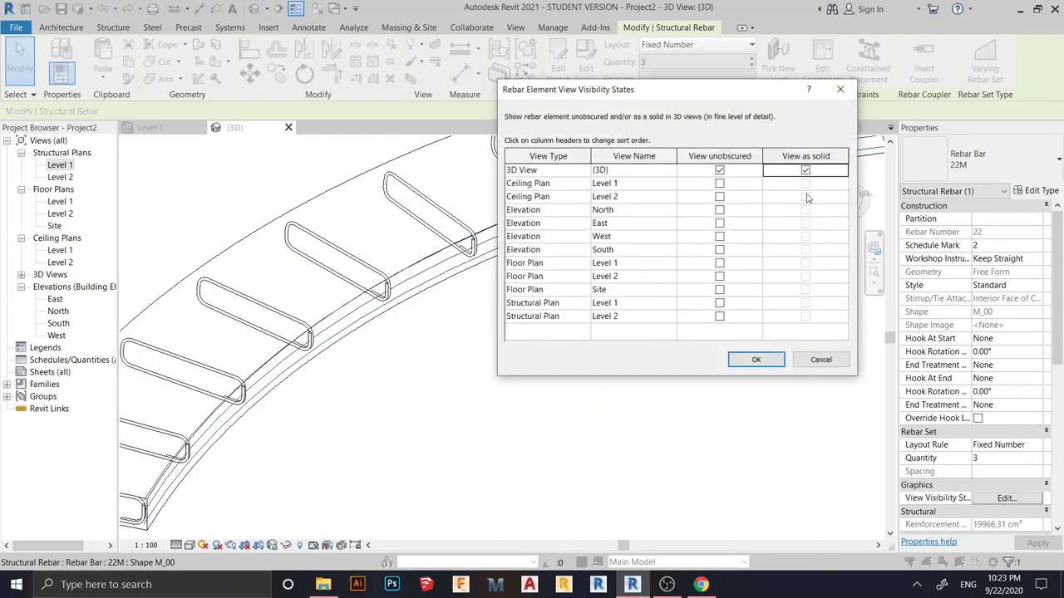
click(773, 359)
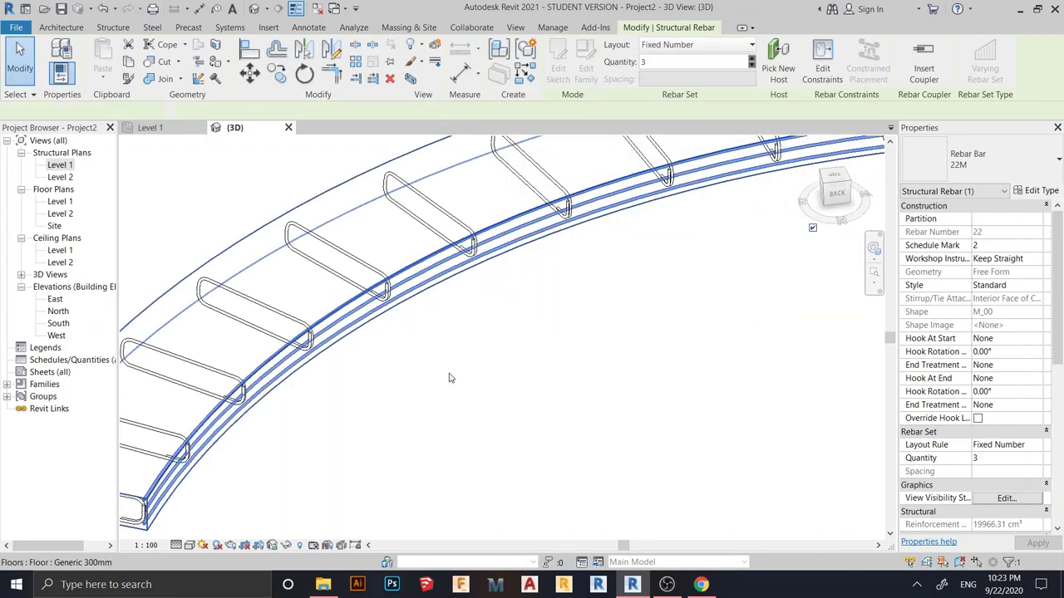
right_click(444, 297)
mouse_move(515, 347)
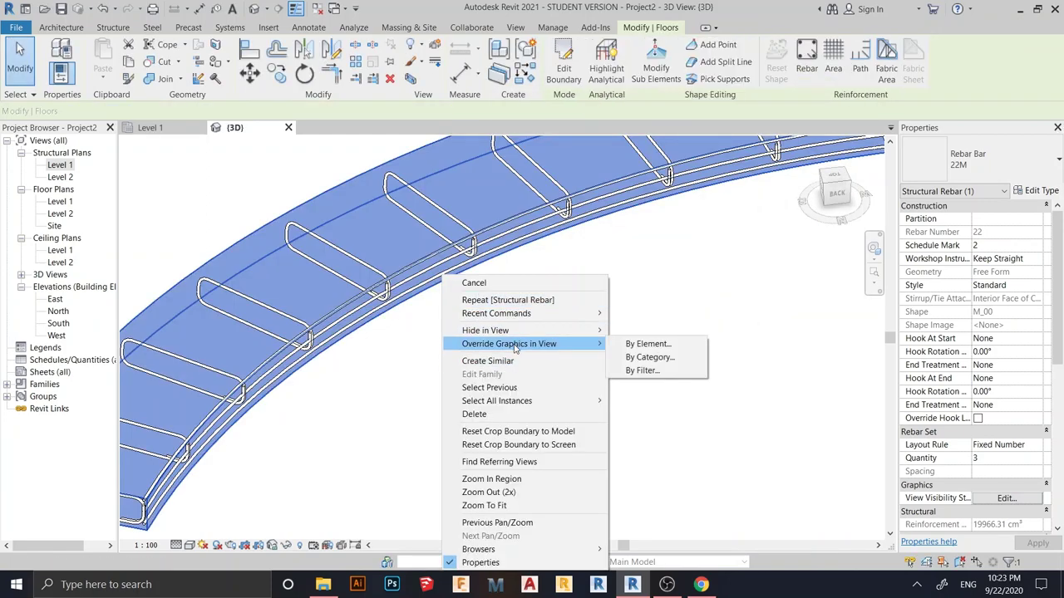
click(435, 337)
click(435, 337)
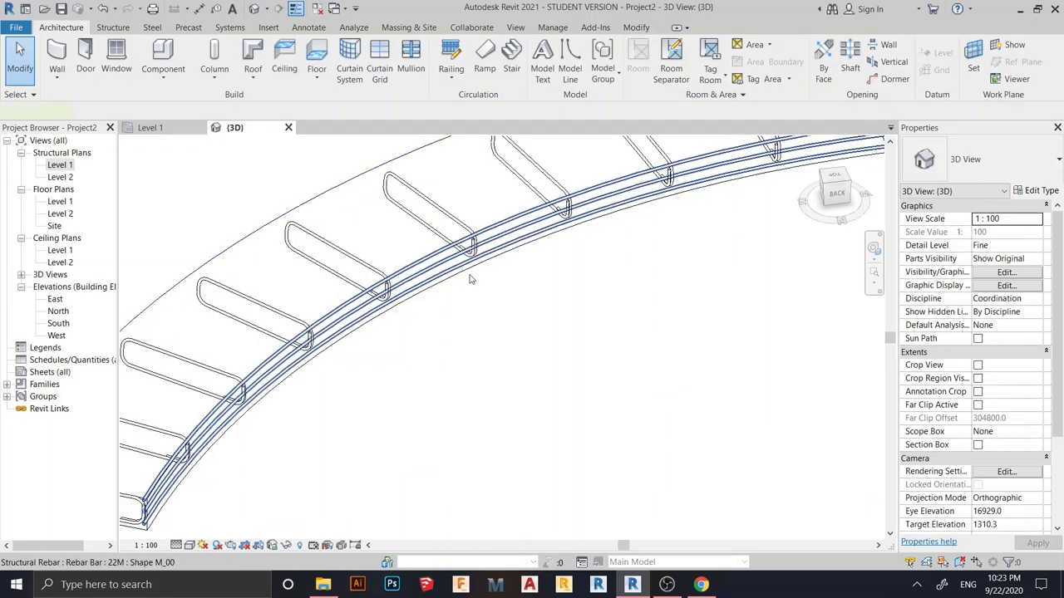
Step: Override the curved side bars in this view with a solid fill background surface pattern in cyan
click(441, 272)
right_click(622, 298)
mouse_move(706, 335)
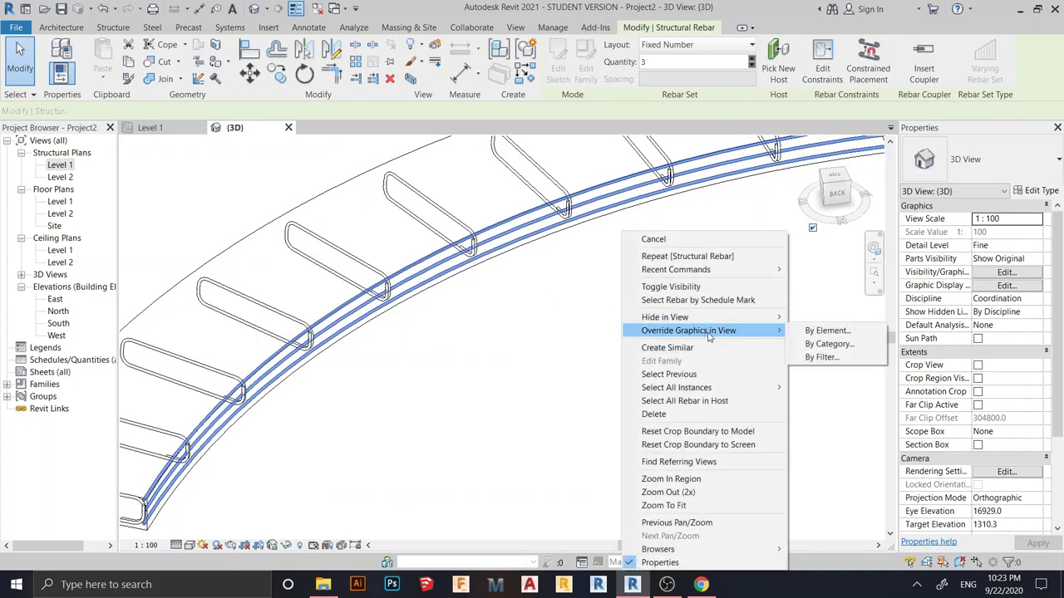
click(849, 332)
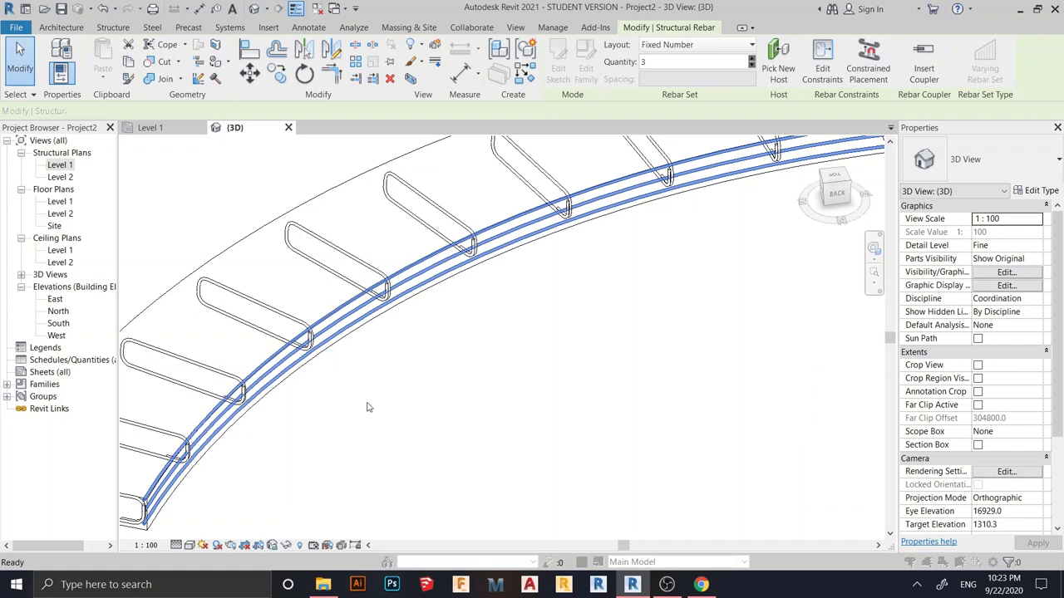
click(515, 233)
click(465, 247)
click(495, 256)
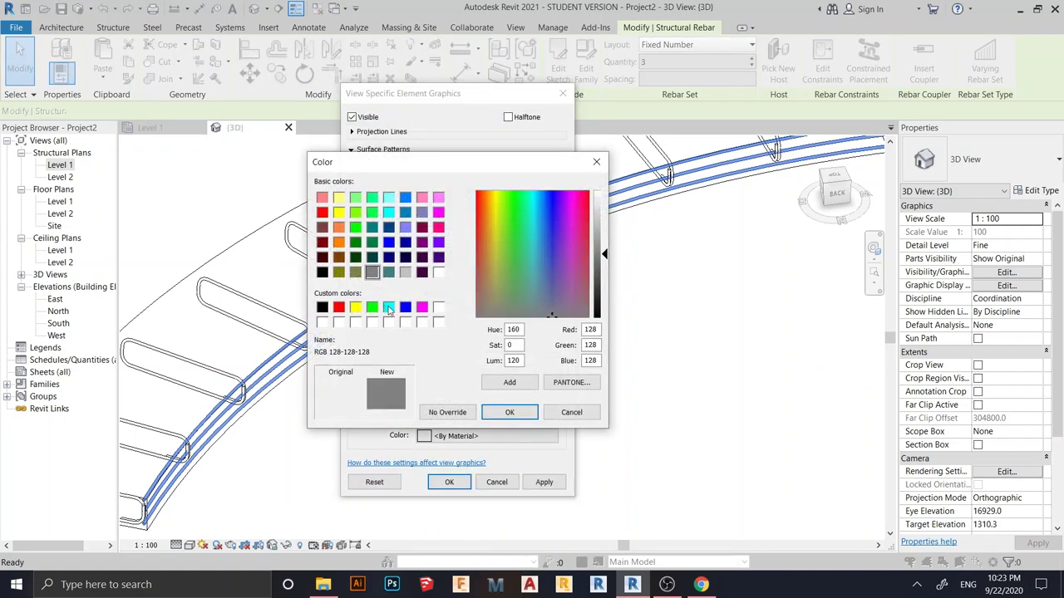
click(388, 308)
click(544, 482)
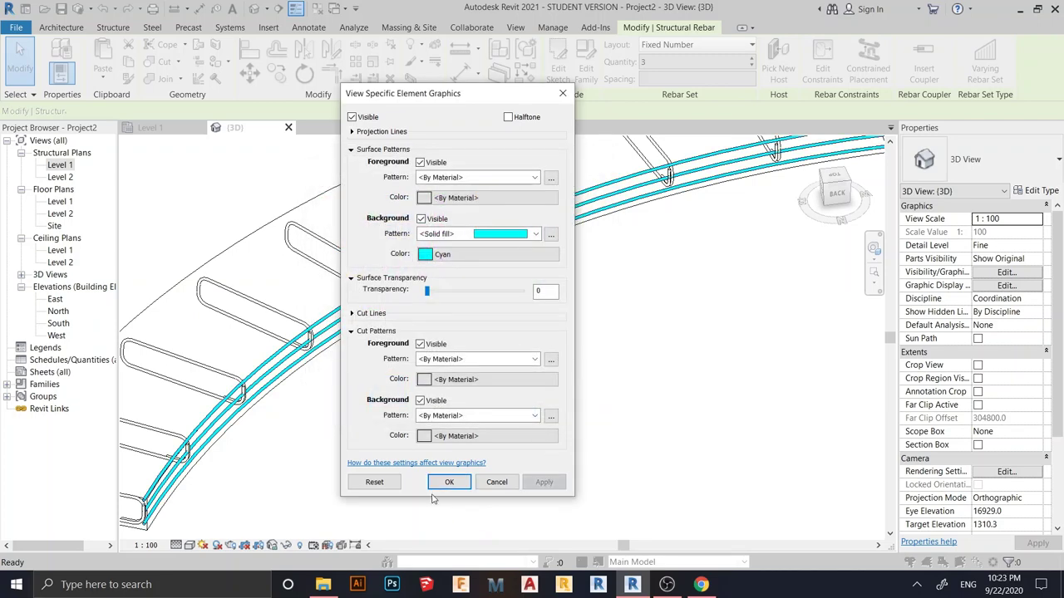
Step: Override the closed bars in this view with a solid fill background surface pattern in red
click(452, 486)
click(283, 324)
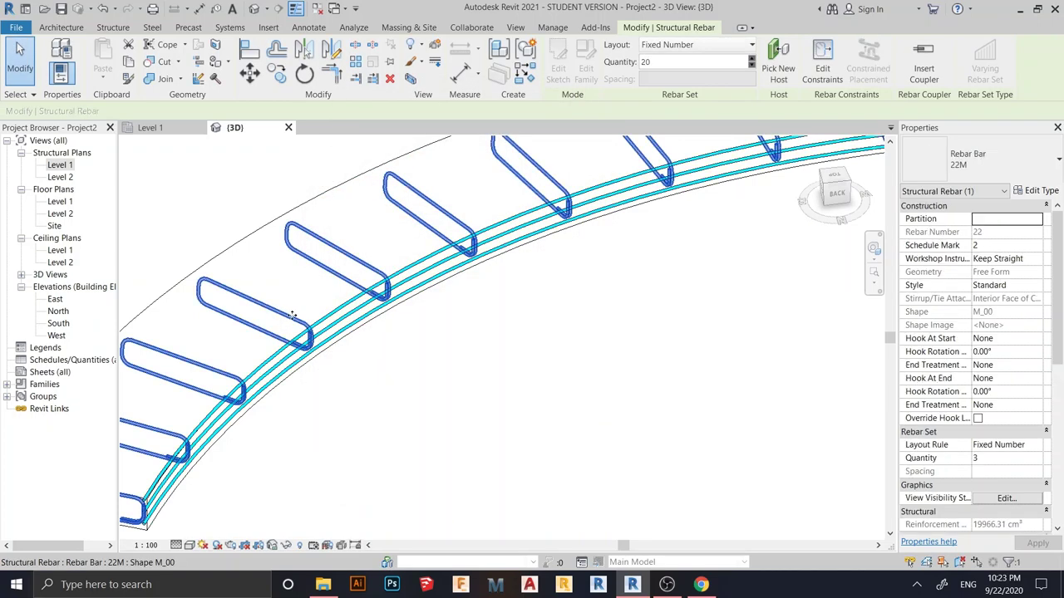
right_click(517, 333)
mouse_move(582, 330)
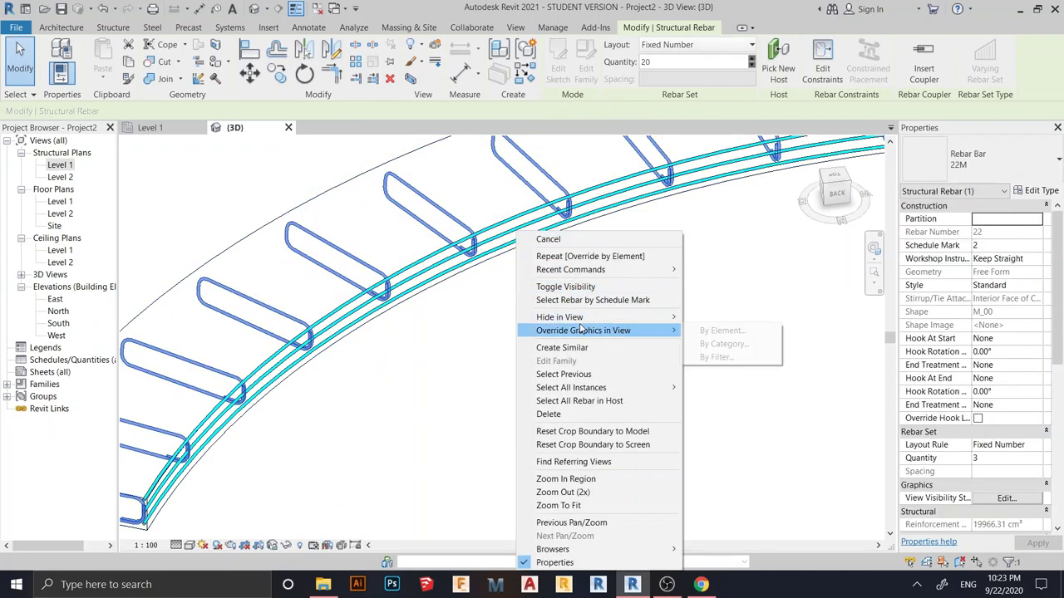
click(722, 330)
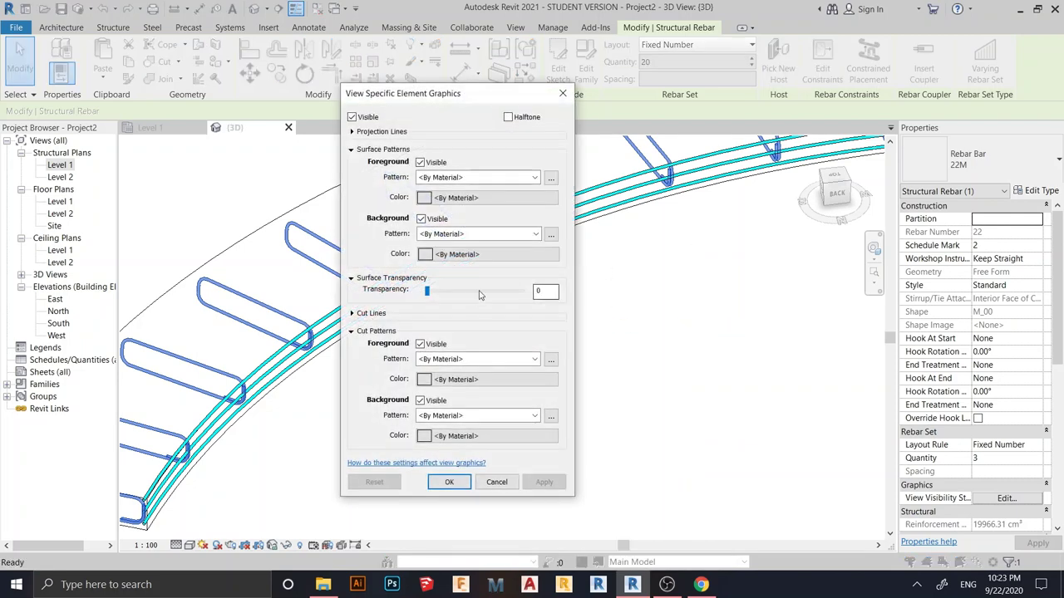
click(486, 257)
click(339, 308)
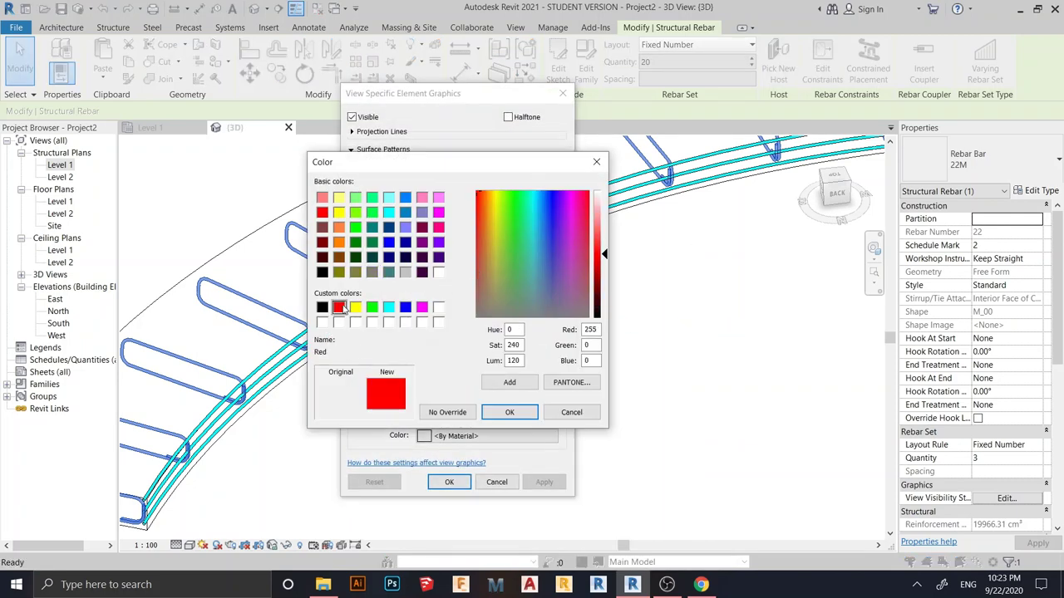
click(510, 412)
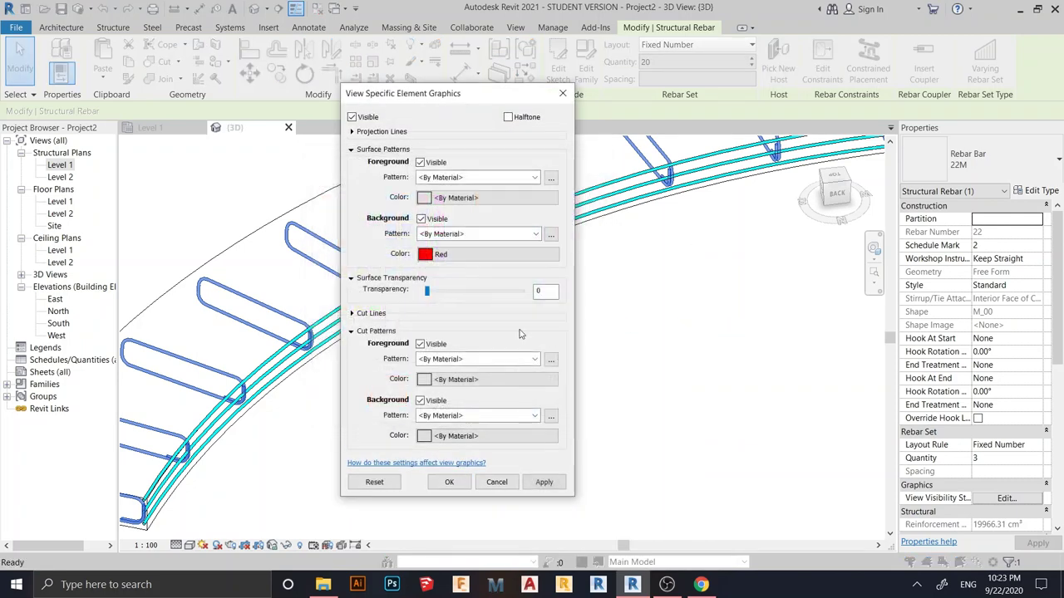
click(521, 234)
click(506, 260)
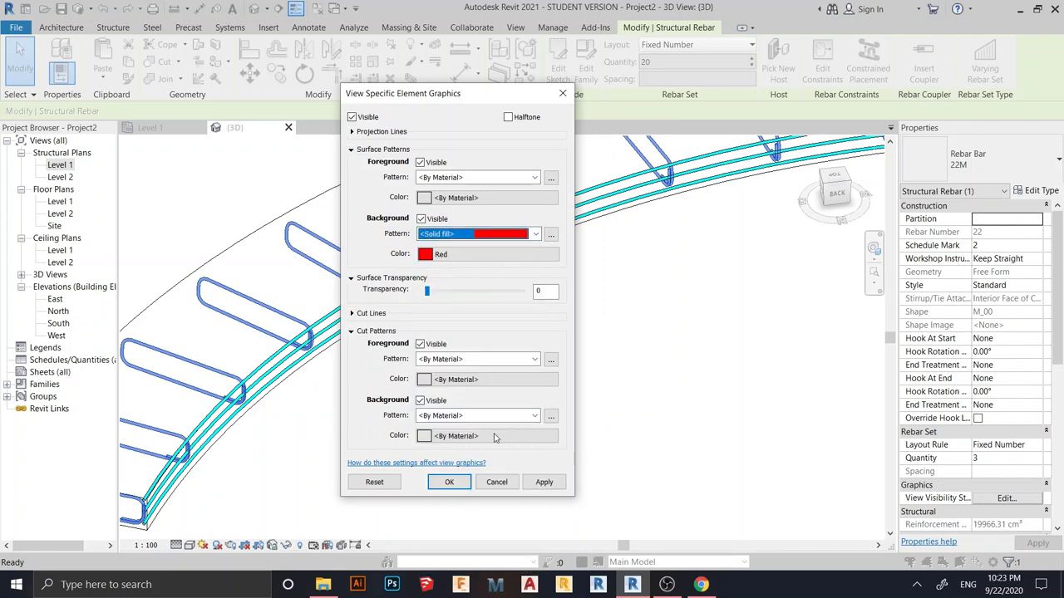
click(543, 482)
click(449, 482)
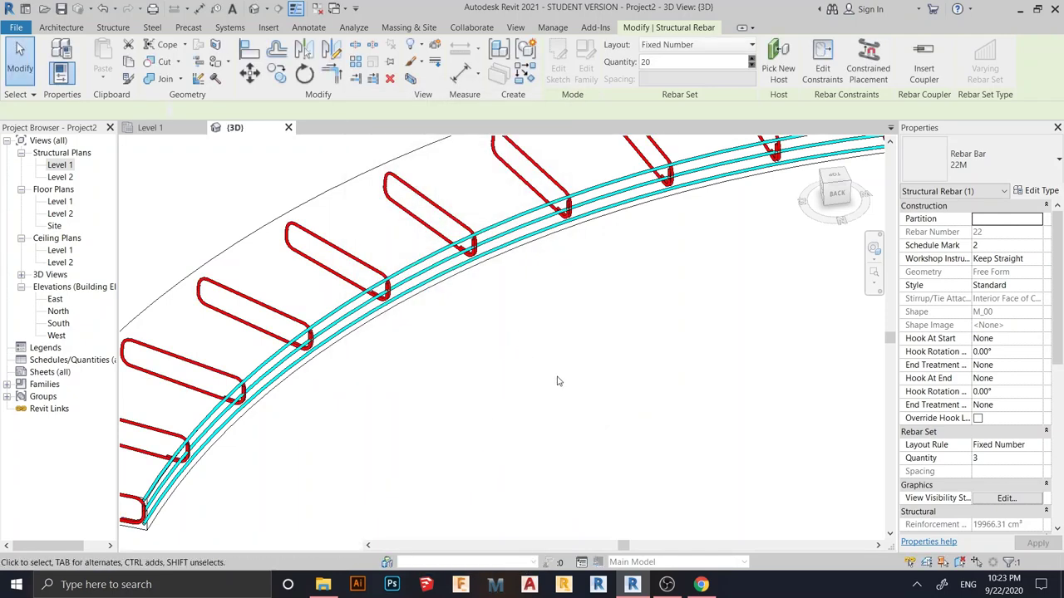
Step: Examine the red closed bars and cyan side bars along the S-shaped floor
scroll(540, 352, down, 8)
shift+middle_drag(540, 352, 597, 363)
scroll(597, 364, up, 10)
shift+middle_drag(542, 419, 487, 373)
scroll(519, 391, up, 5)
middle_drag(522, 341, 517, 412)
scroll(489, 292, up, 1)
scroll(512, 321, down, 7)
middle_drag(545, 337, 623, 294)
scroll(539, 331, down, 5)
scroll(541, 428, up, 5)
scroll(554, 369, up, 3)
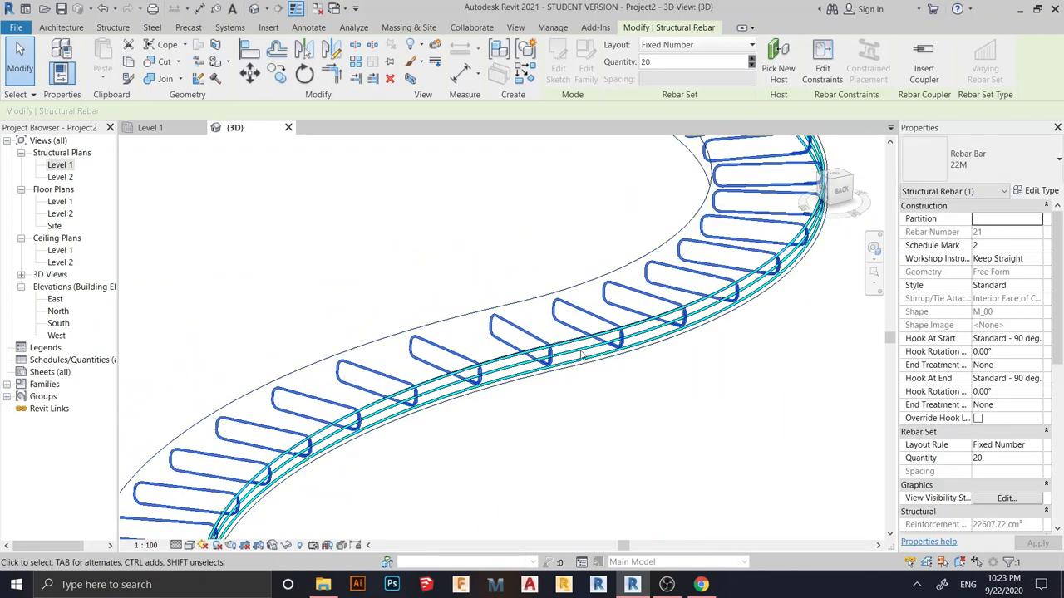
Step: Select the cyan curved side bars and start editing their rebar constraints
click(580, 349)
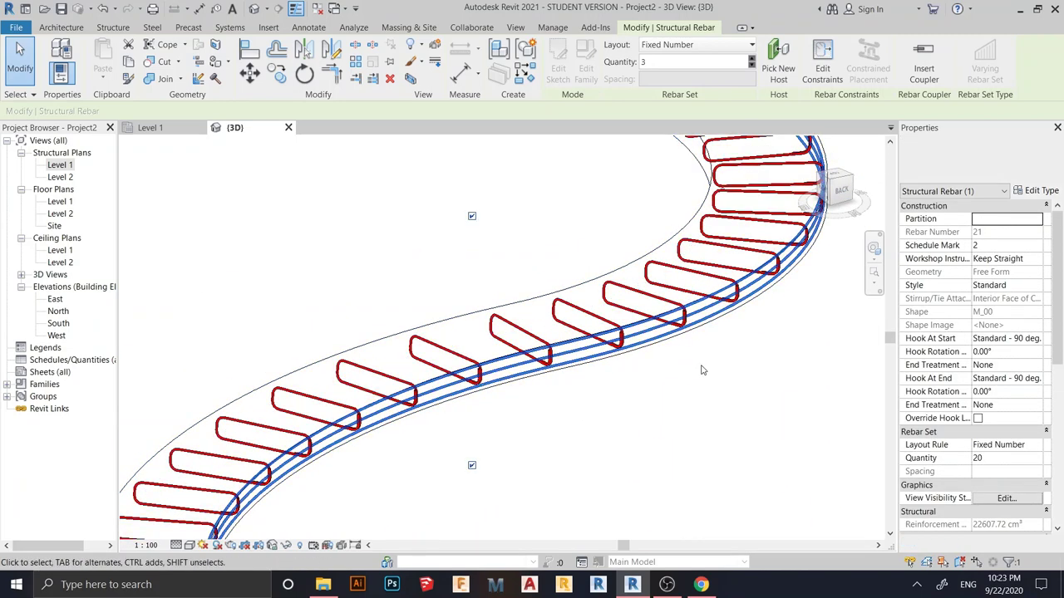
middle_drag(716, 459, 663, 441)
click(822, 65)
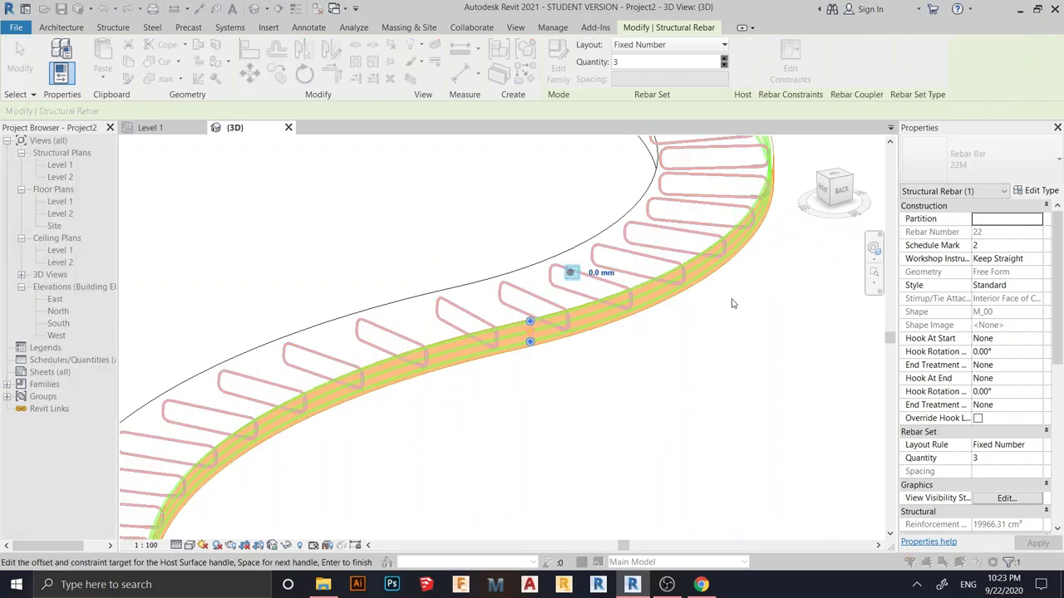
scroll(731, 325, down, 2)
shift+middle_drag(731, 325, 705, 335)
shift+middle_drag(729, 373, 706, 365)
scroll(600, 340, up, 1)
shift+middle_drag(600, 339, 577, 335)
scroll(573, 324, up, 3)
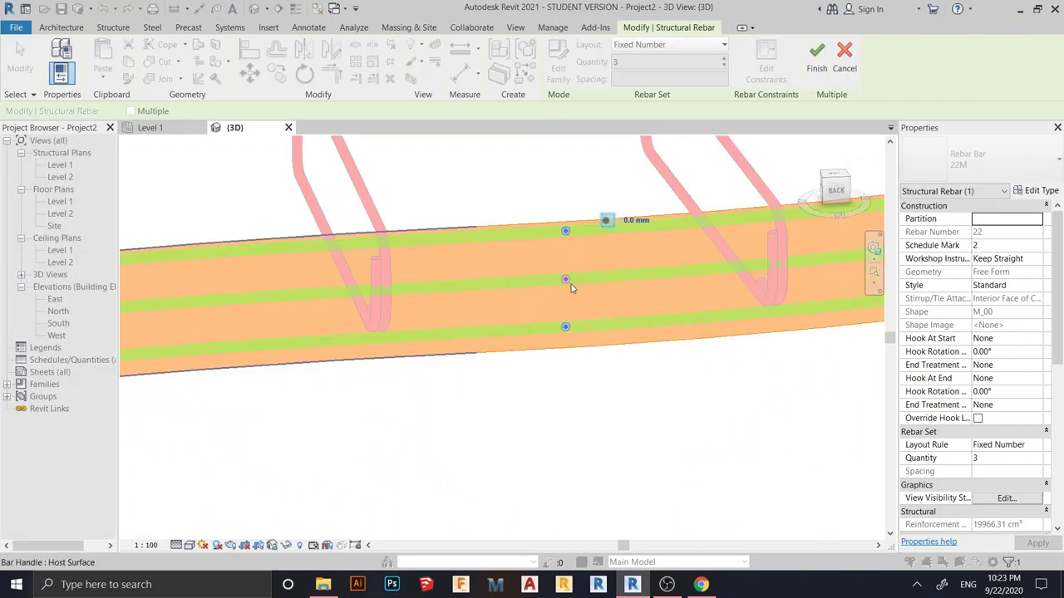
Step: Set the offsets of the side bars' start surface, end surface and host surface handles to -22 mm
click(569, 232)
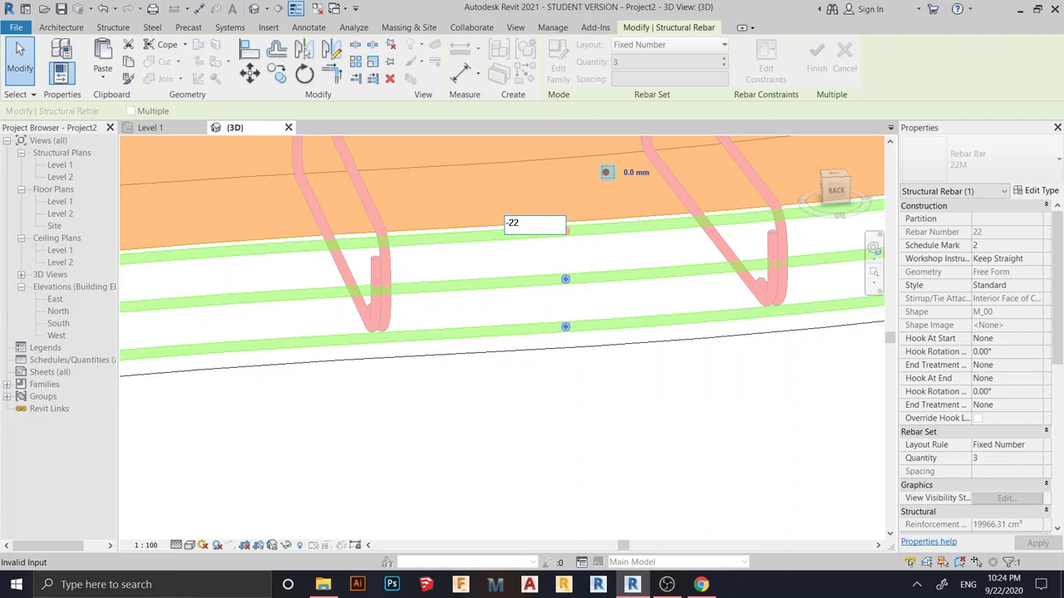
text(-22)
key(Return)
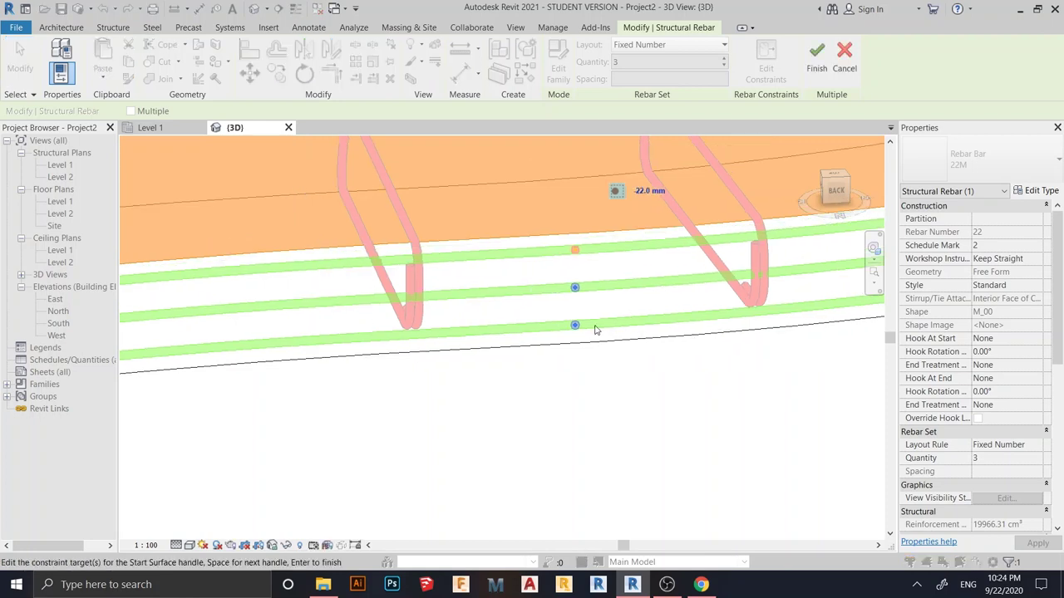
click(588, 310)
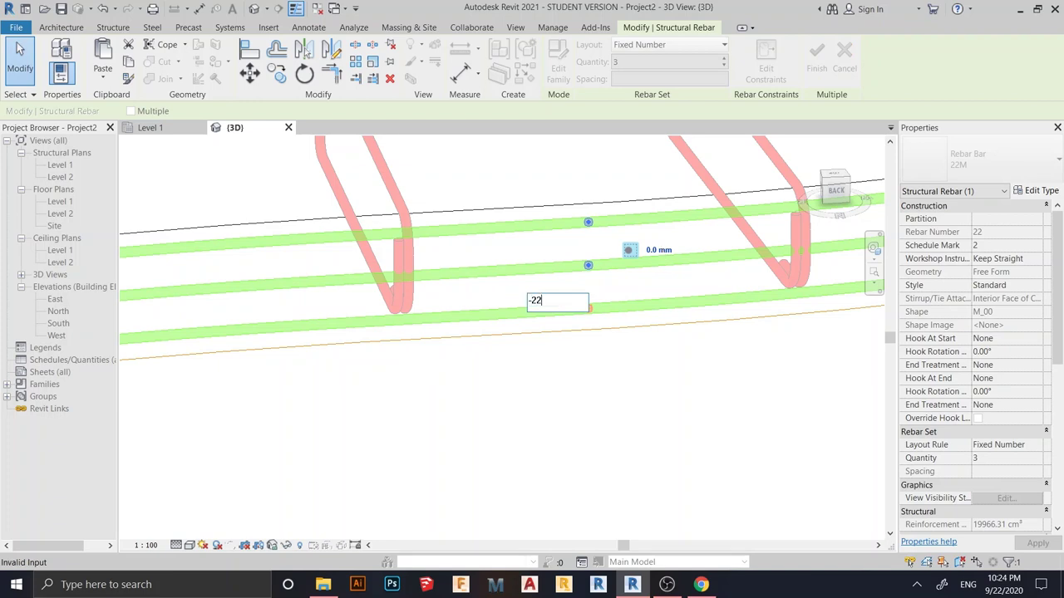
key(Return)
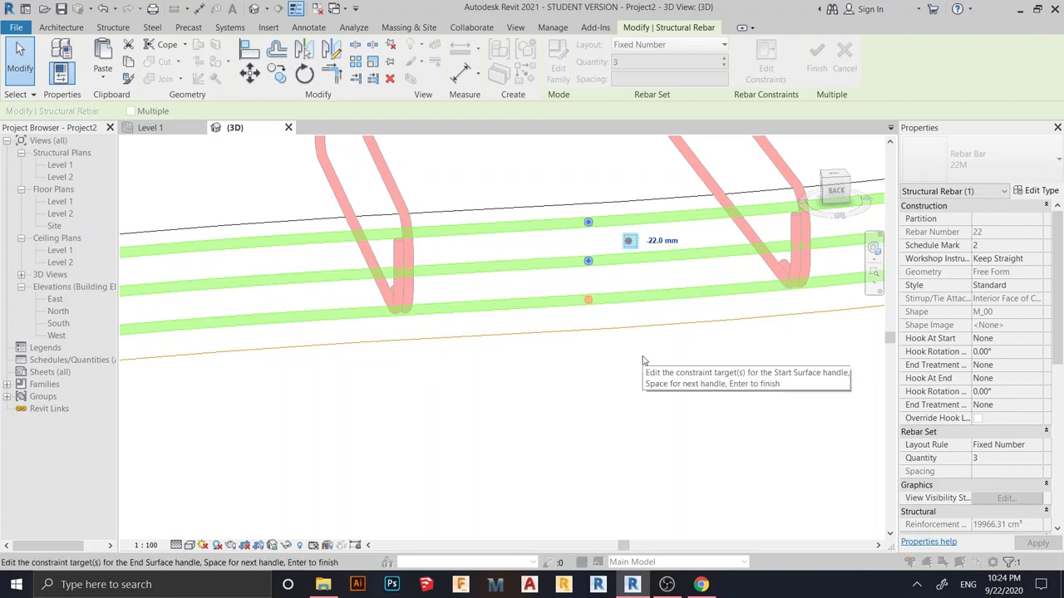
click(588, 261)
click(659, 202)
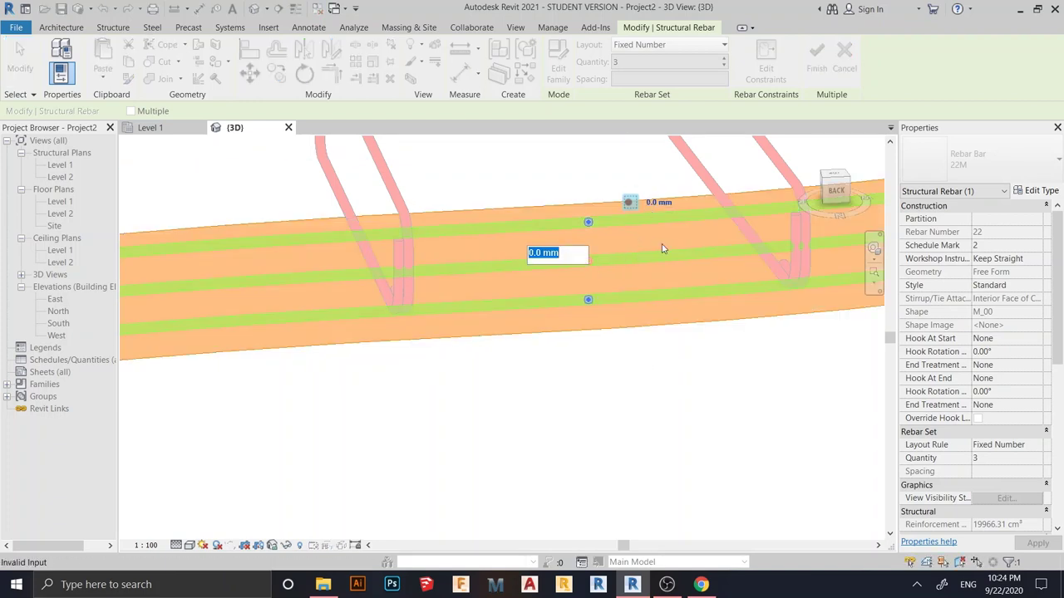
key(Return)
Step: Extend the start of the side bars 1000 mm beyond the floor's end face using the start of bar handle
scroll(606, 351, down, 5)
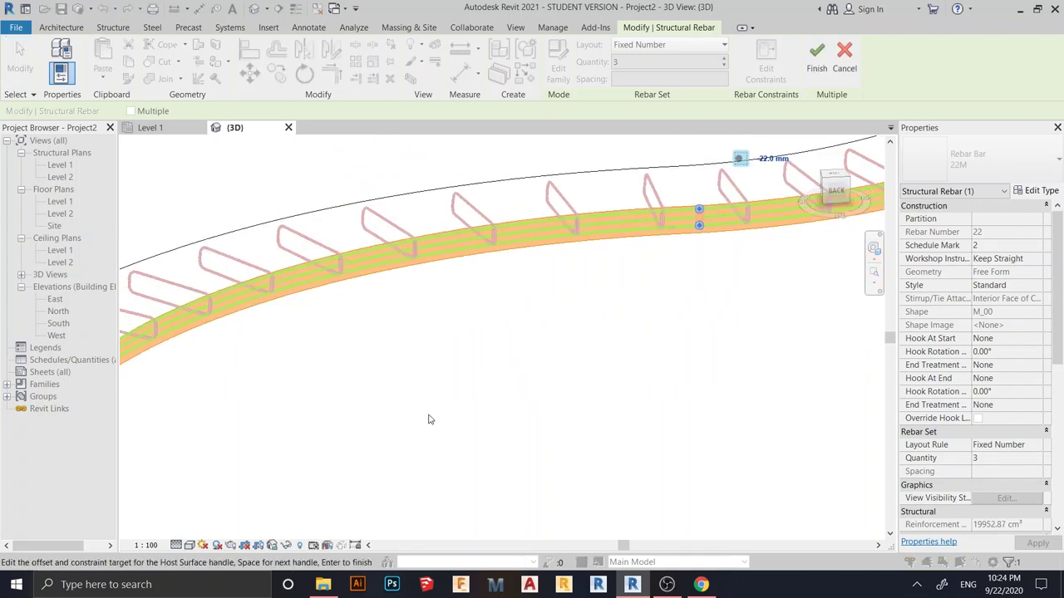
scroll(432, 391, down, 3)
shift+middle_drag(435, 380, 483, 306)
scroll(512, 264, up, 5)
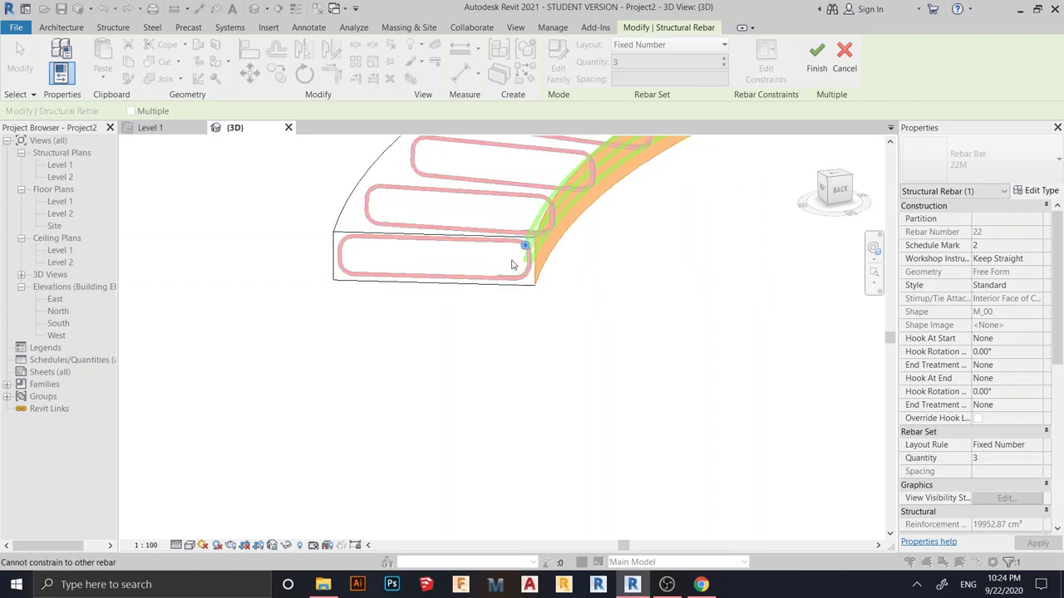
scroll(512, 264, up, 5)
middle_drag(667, 289, 653, 386)
scroll(544, 345, up, 2)
scroll(554, 345, down, 2)
shift+middle_drag(767, 365, 682, 366)
middle_drag(449, 282, 592, 360)
scroll(530, 385, down, 4)
shift+middle_drag(592, 360, 543, 419)
scroll(598, 392, down, 2)
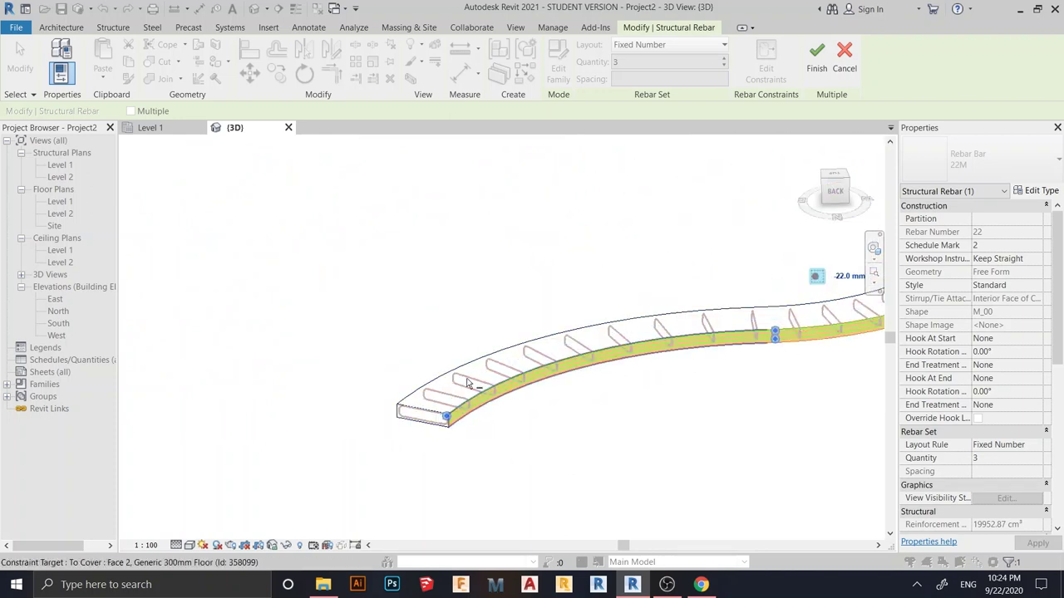
scroll(493, 441, up, 5)
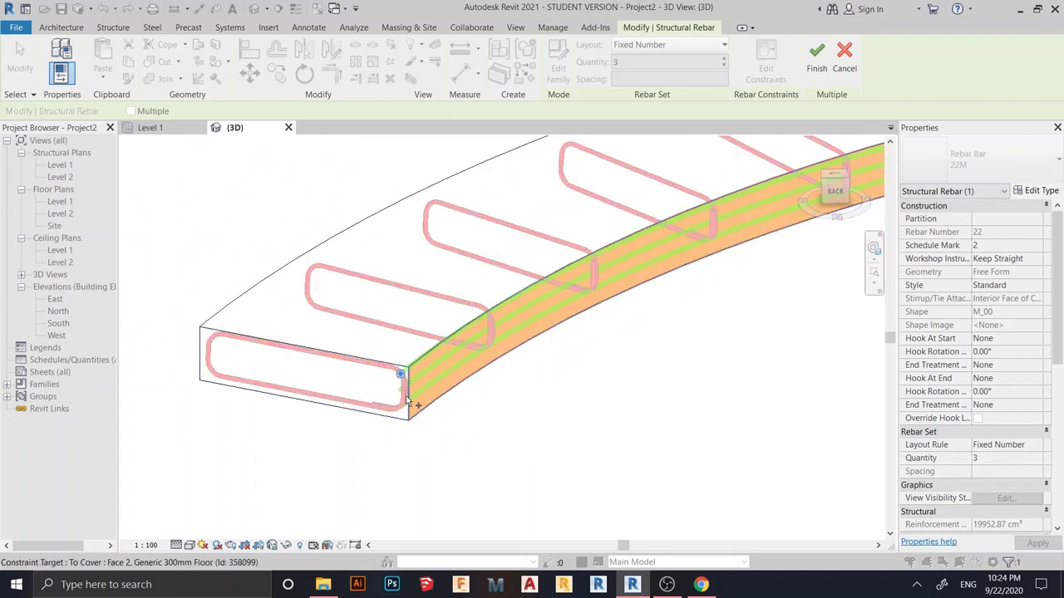
click(401, 375)
click(478, 318)
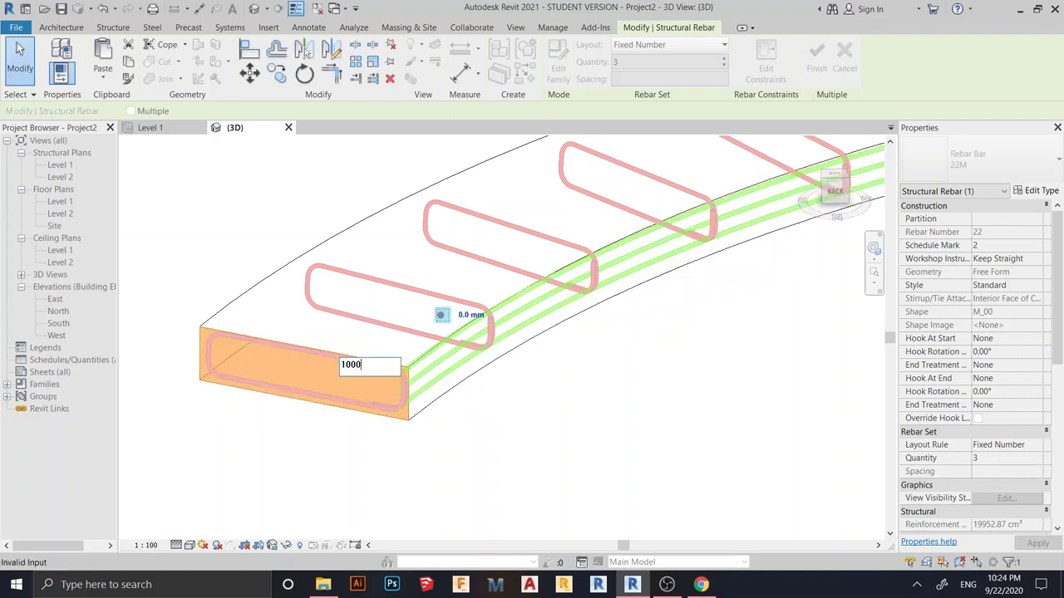
key(Return)
scroll(550, 389, down, 2)
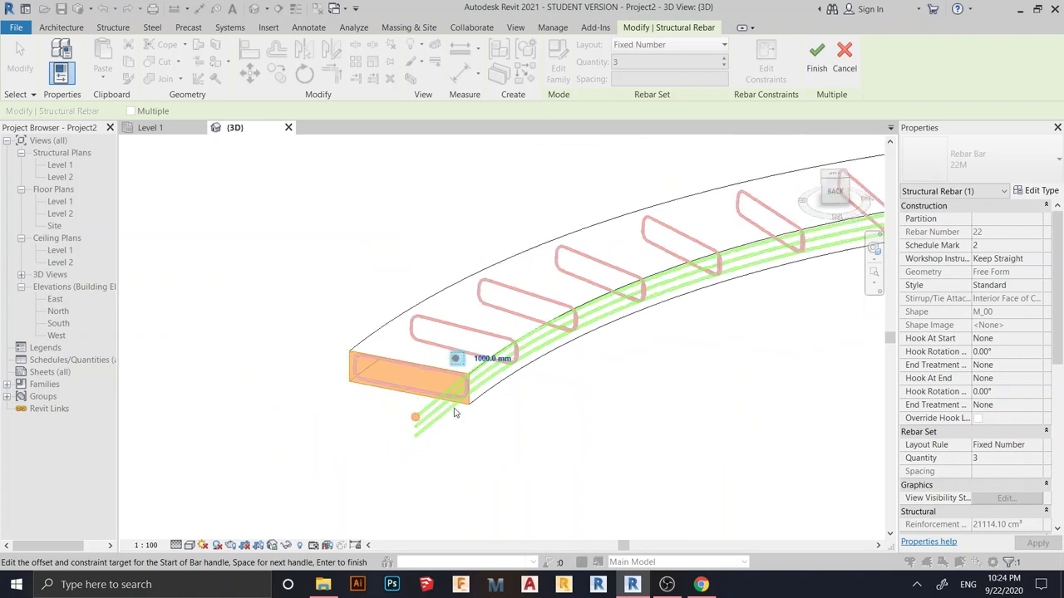
Step: Set the offsets of the side bars' start surface and host surface handles to -30 mm
scroll(559, 402, up, 5)
scroll(428, 359, up, 3)
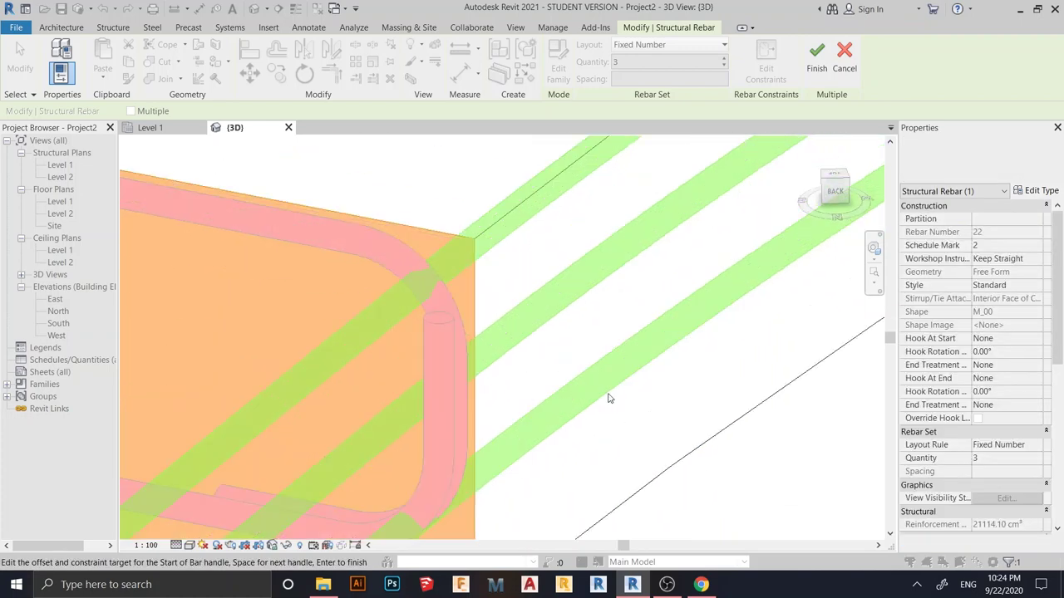
scroll(773, 478, down, 5)
middle_drag(774, 478, 237, 449)
scroll(237, 449, down, 1)
middle_drag(696, 228, 542, 398)
scroll(724, 333, down, 1)
scroll(565, 394, down, 2)
scroll(594, 378, up, 5)
click(643, 320)
click(716, 261)
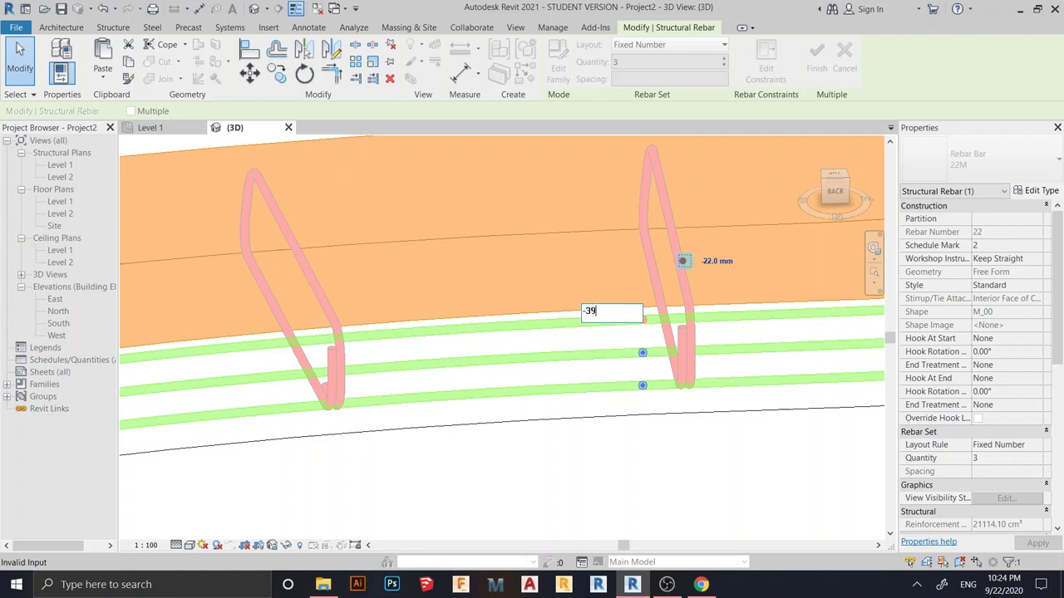
click(644, 354)
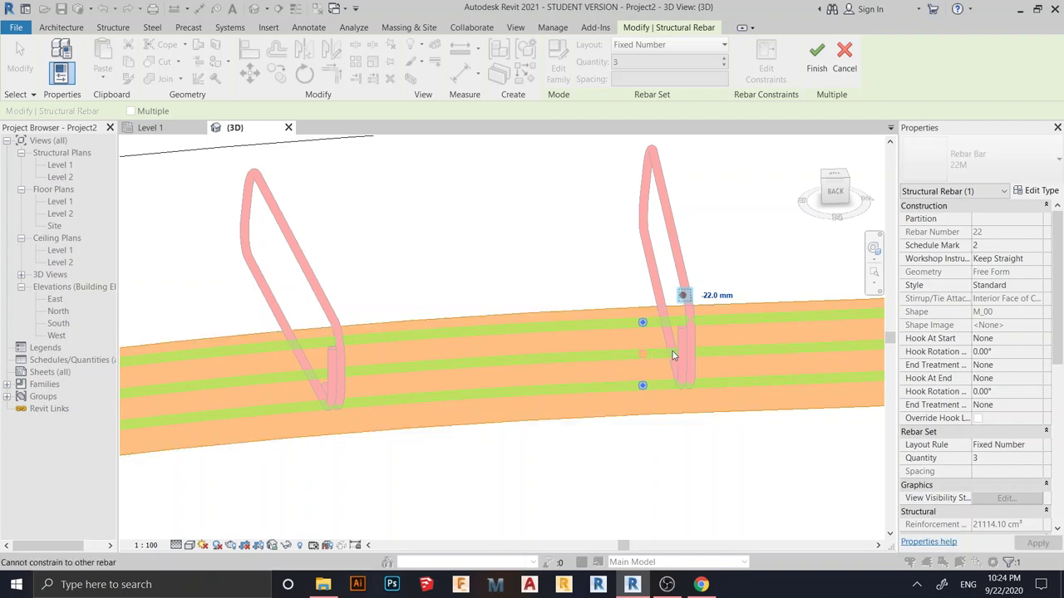
click(718, 295)
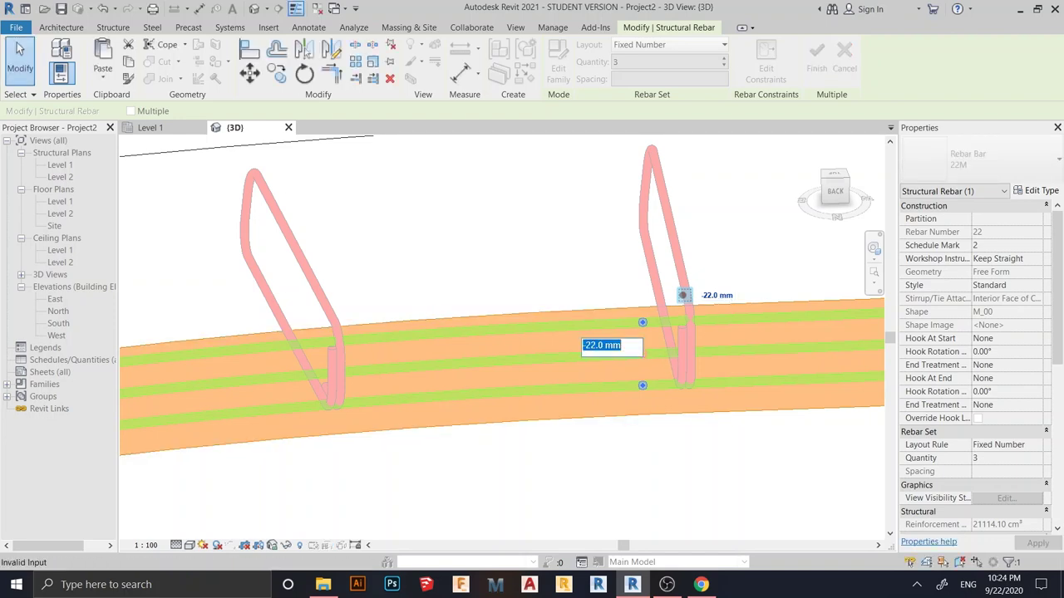
text(-30)
key(Return)
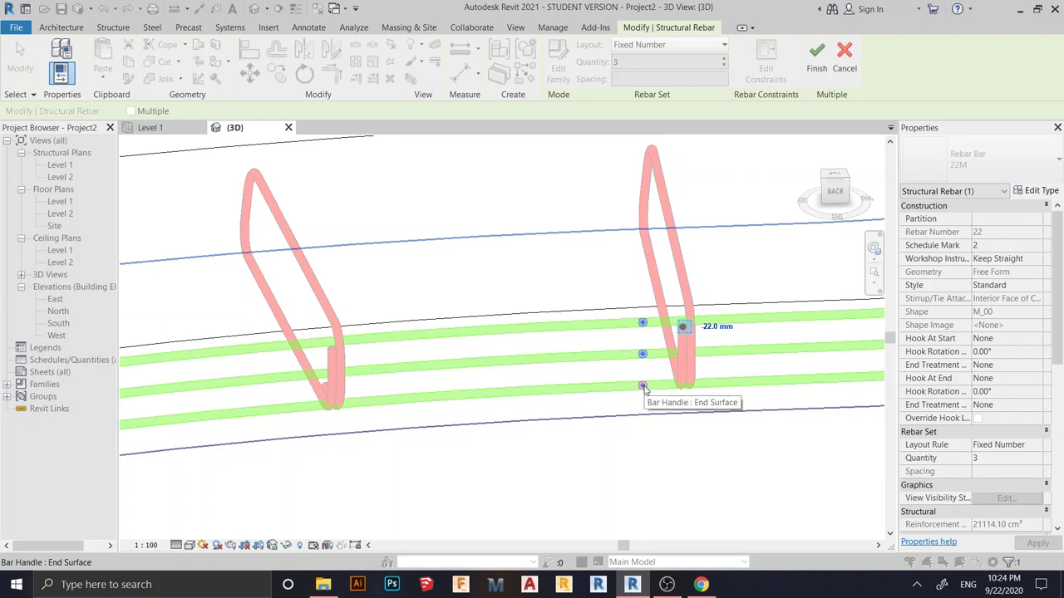
Step: Set the offset of the side bars' end surface handle to -30 mm
click(716, 327)
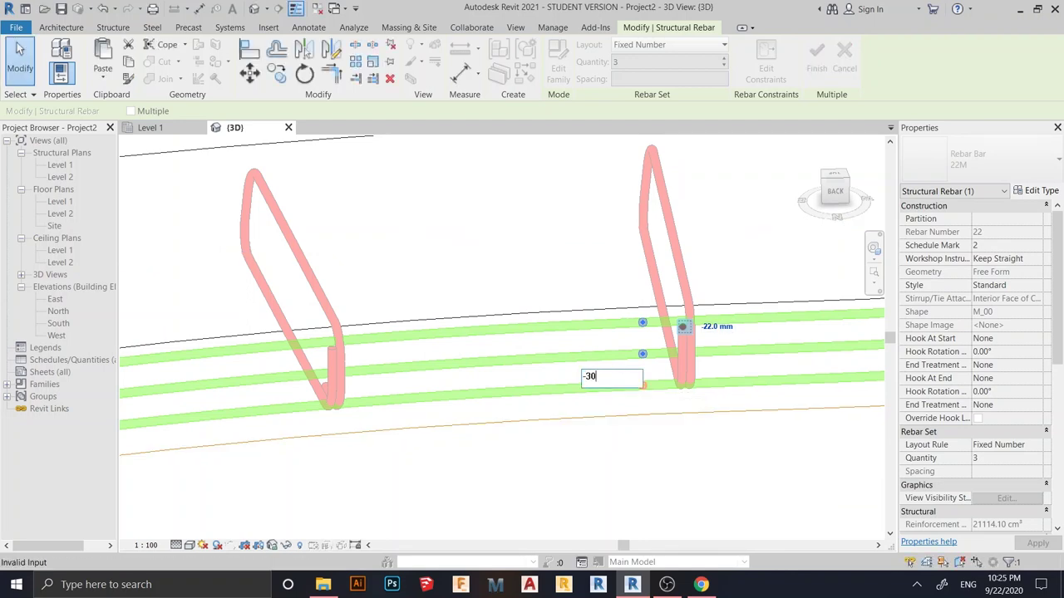
text(-30)
key(Return)
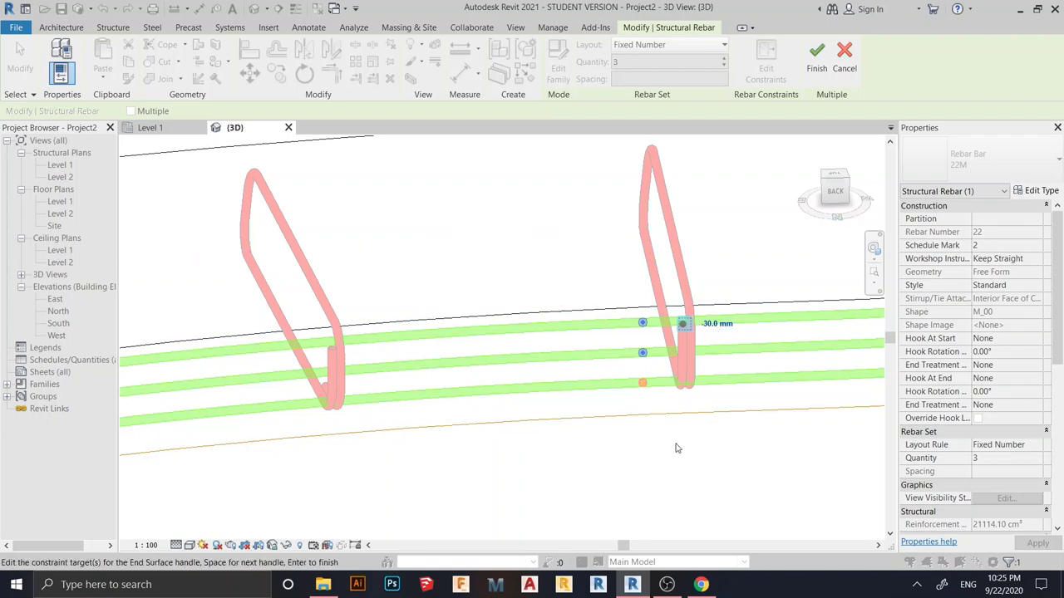
Step: Extend the end of the side bars 1000 mm beyond the floor's opposite end face and finish the constraint editing
shift+middle_drag(703, 452, 710, 424)
middle_drag(603, 431, 404, 458)
scroll(404, 458, down, 2)
middle_drag(634, 422, 247, 510)
middle_drag(551, 446, 460, 463)
scroll(413, 299, up, 3)
middle_drag(461, 340, 397, 280)
scroll(397, 280, up, 2)
click(399, 281)
click(470, 225)
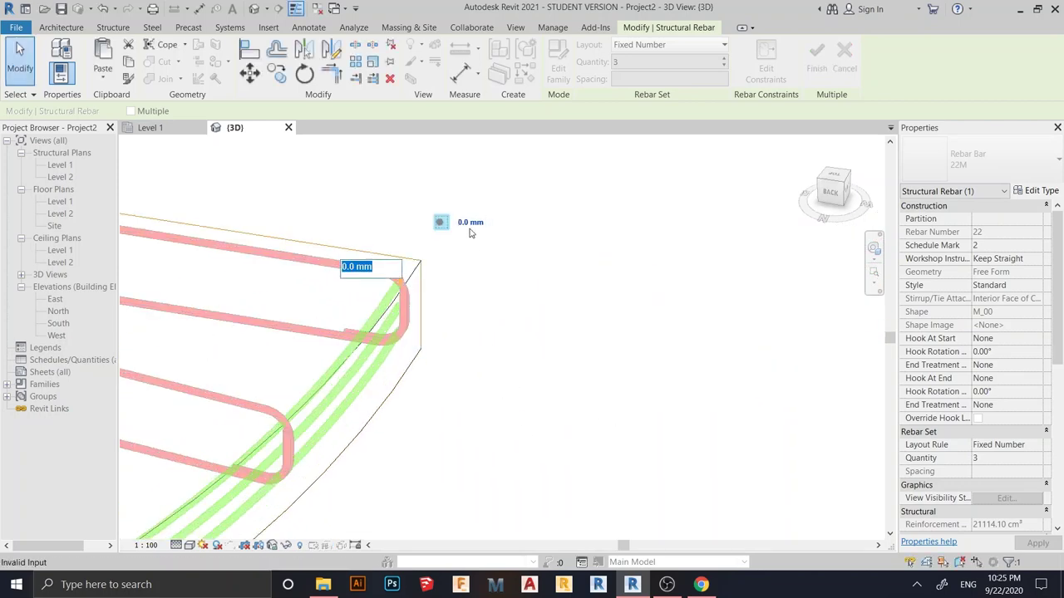
text(1000)
key(Return)
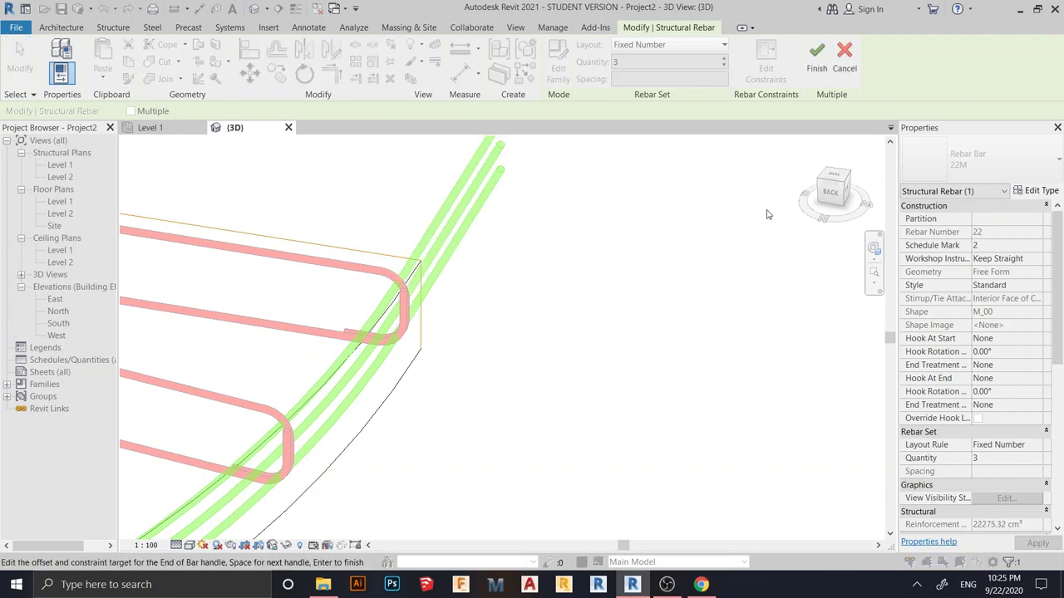
scroll(769, 192, down, 1)
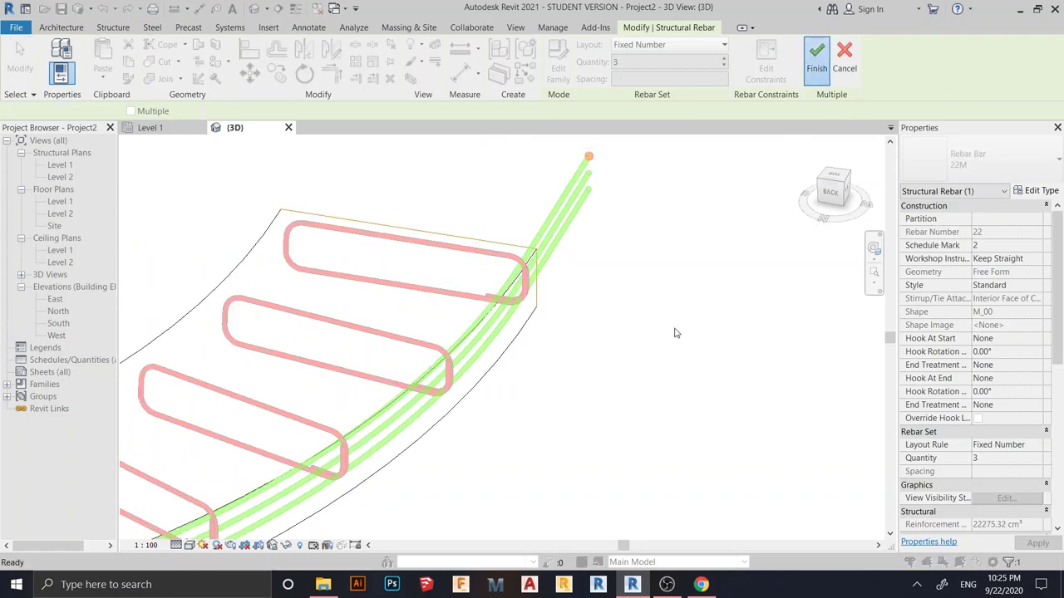
click(816, 59)
scroll(612, 391, down, 5)
shift+middle_drag(612, 392, 640, 420)
shift+middle_drag(768, 385, 544, 453)
scroll(612, 418, up, 2)
scroll(544, 455, down, 6)
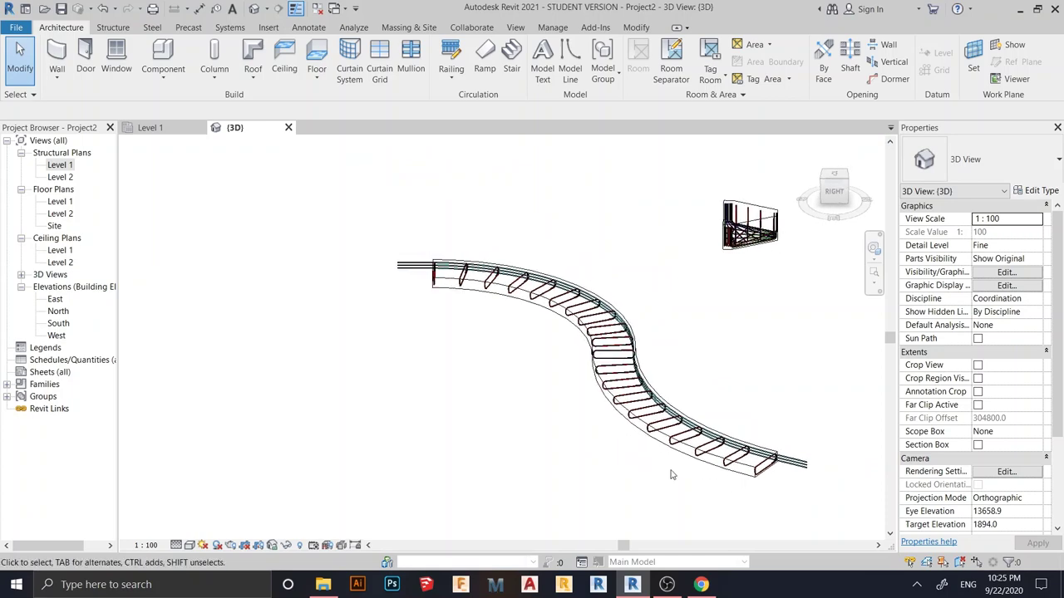
click(684, 457)
middle_drag(694, 485, 644, 468)
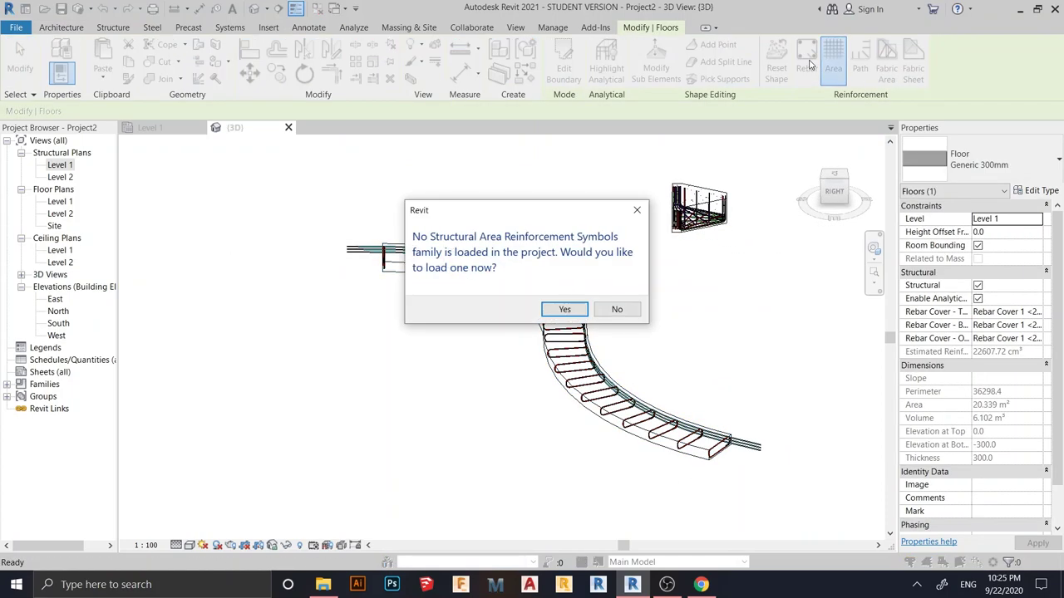
key(Return)
click(656, 455)
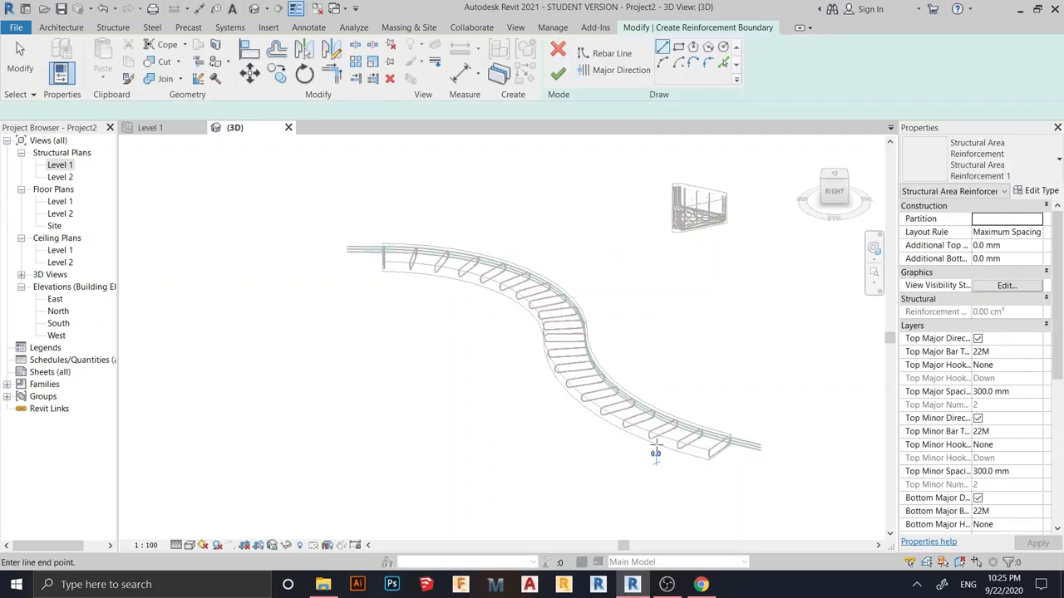
click(558, 51)
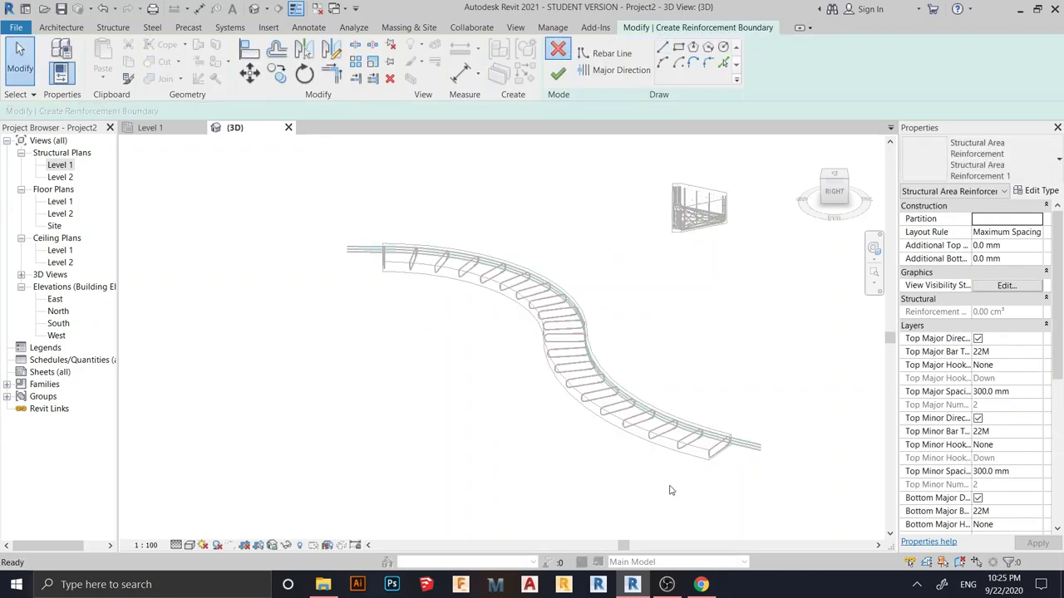
Step: Try to place surface-distributed free form rebar with the floor's curved side faces and top face as host surfaces
scroll(671, 490, up, 4)
scroll(805, 455, down, 4)
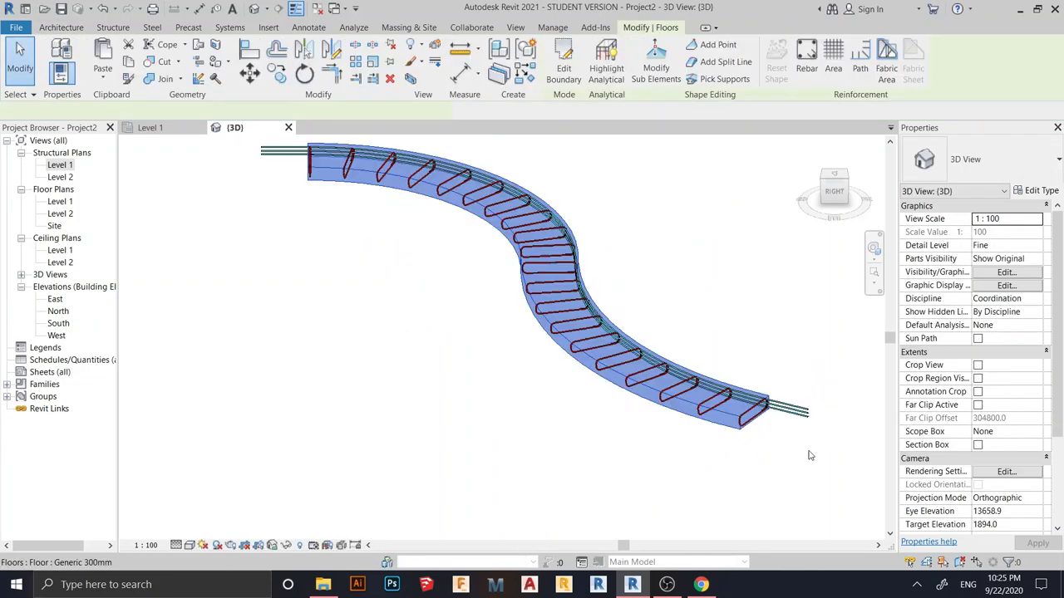
click(806, 58)
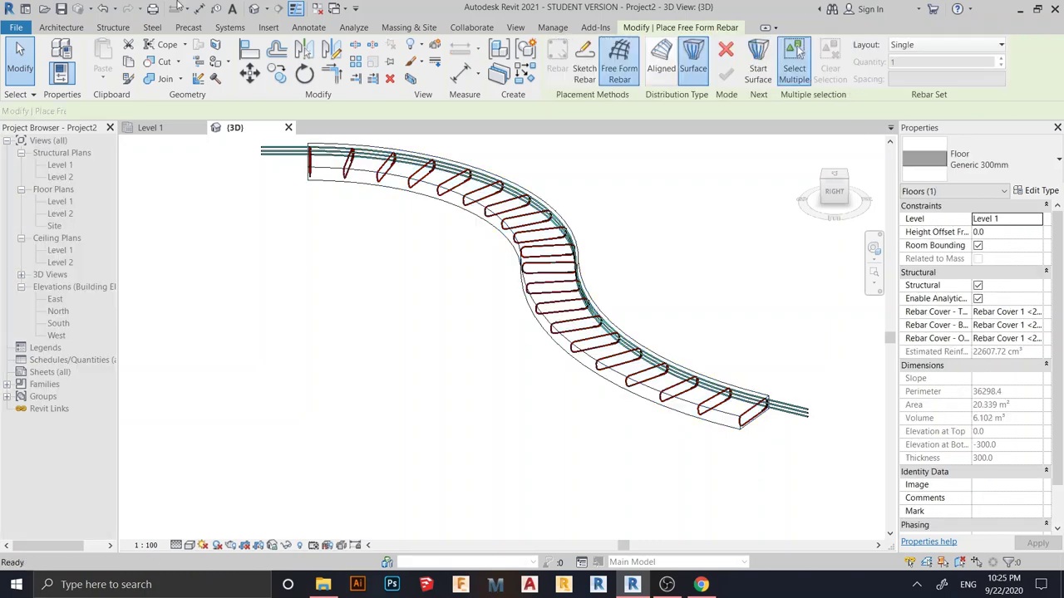
scroll(746, 453, up, 4)
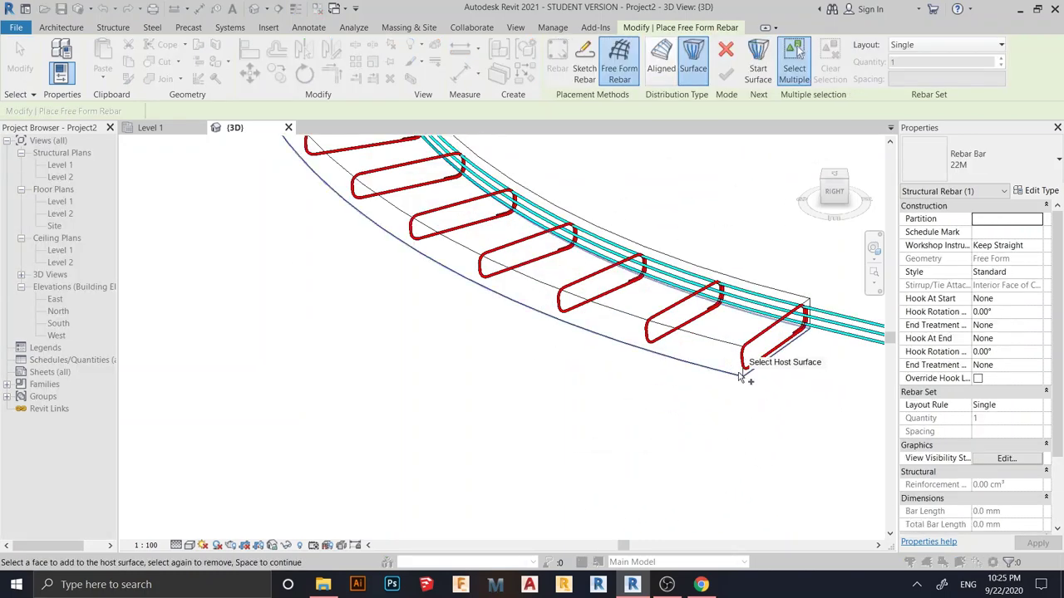
scroll(429, 394, down, 2)
middle_drag(420, 380, 556, 494)
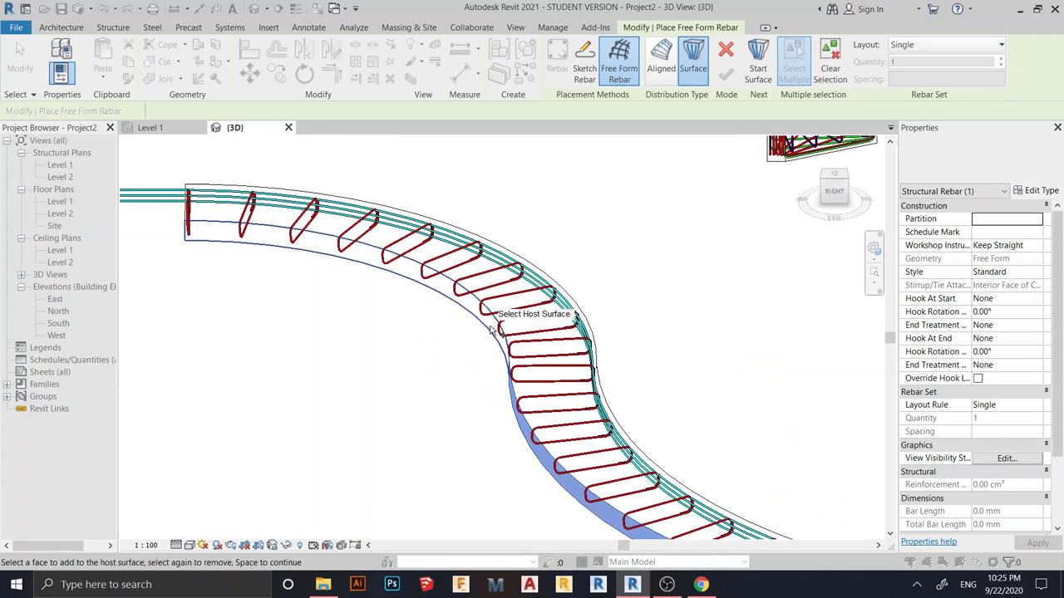
scroll(493, 330, up, 2)
click(492, 329)
scroll(467, 382, down, 3)
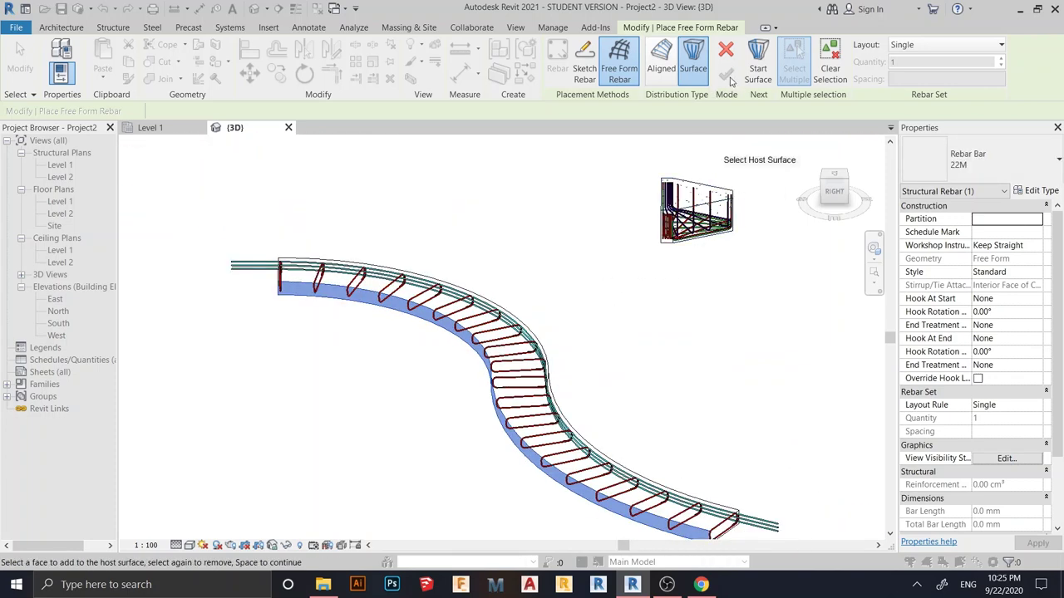
scroll(689, 380, up, 4)
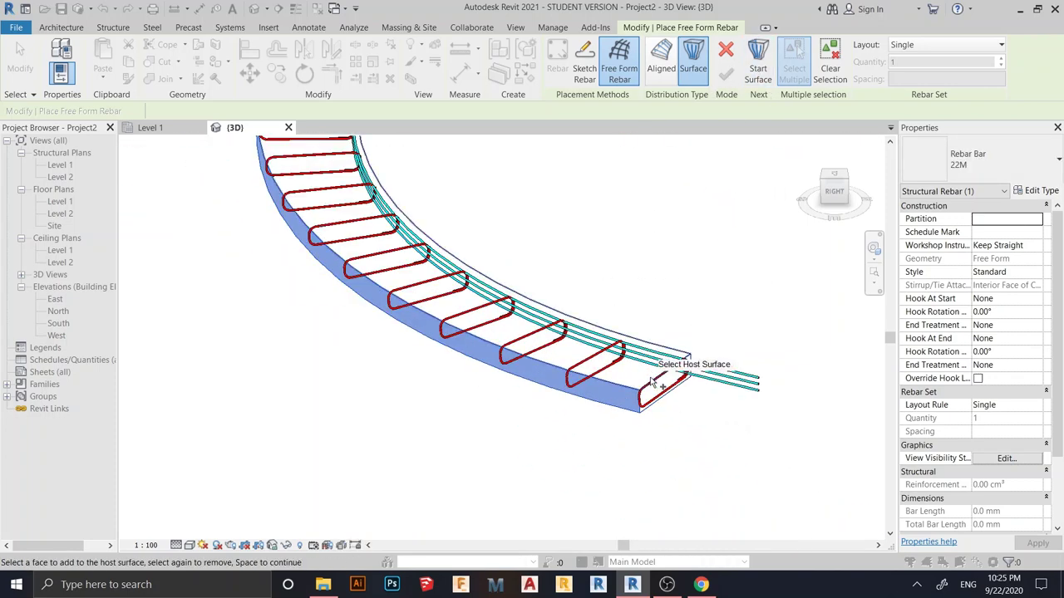
scroll(682, 368, up, 1)
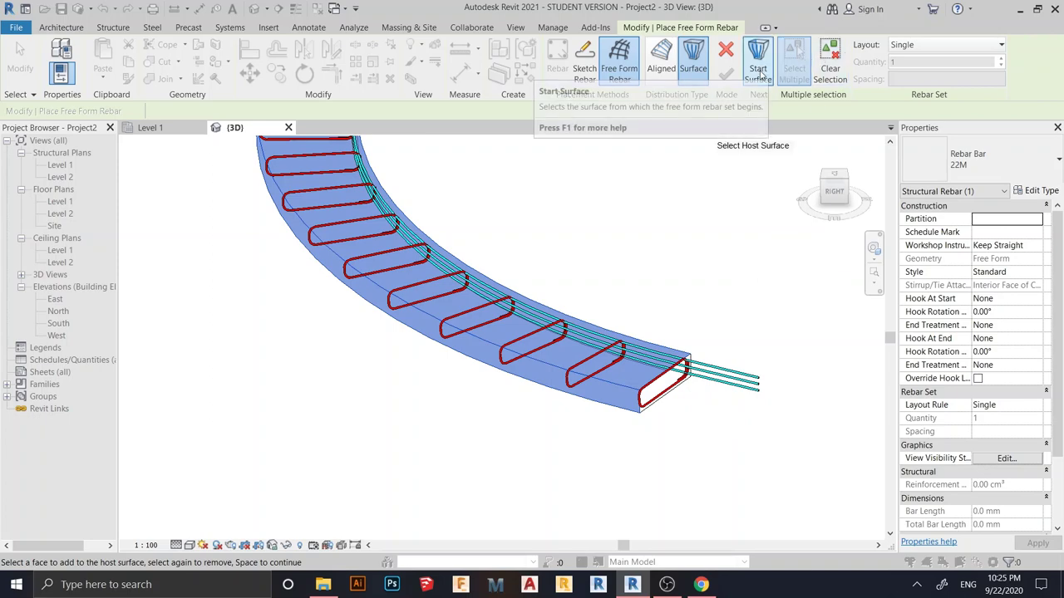
key(Escape)
key(Escape)
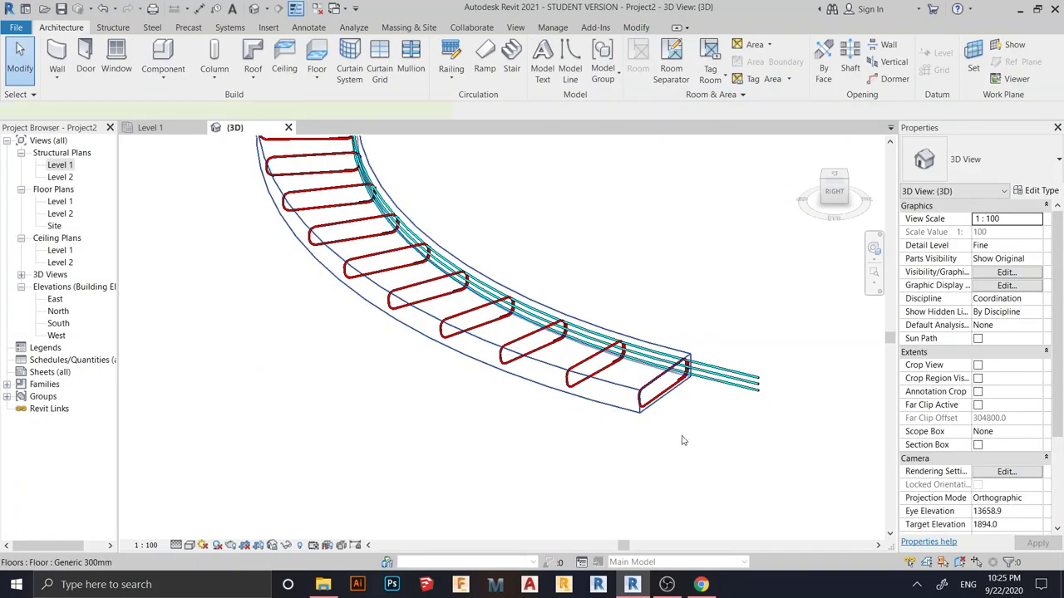
Step: Start surface-distributed free form rebar on the S-shaped floor, using both curved faces of the side without longitudinal bars as host surface
click(640, 422)
click(805, 60)
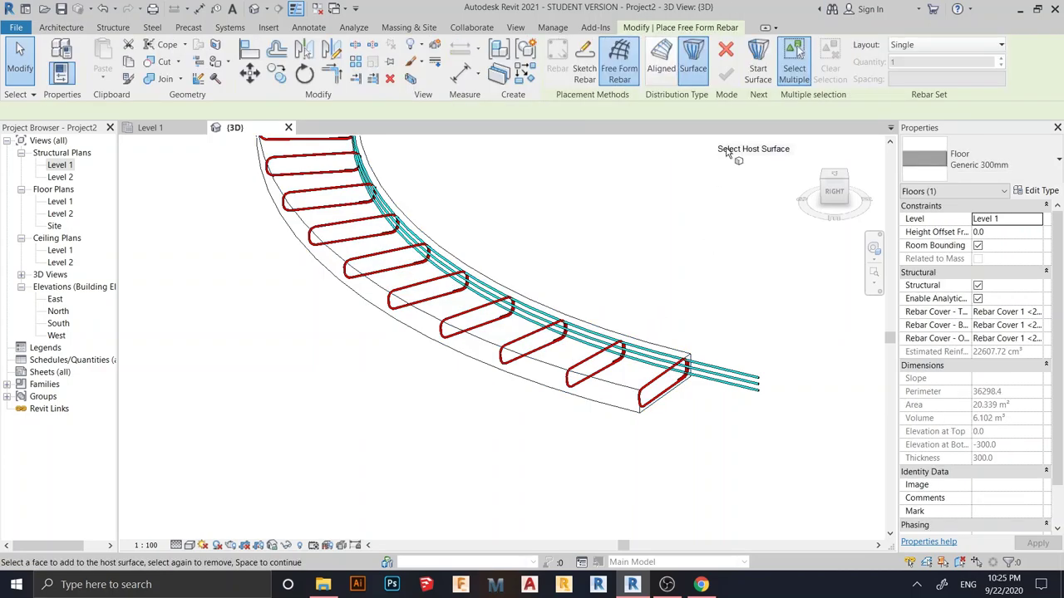
click(613, 400)
scroll(333, 366, down, 3)
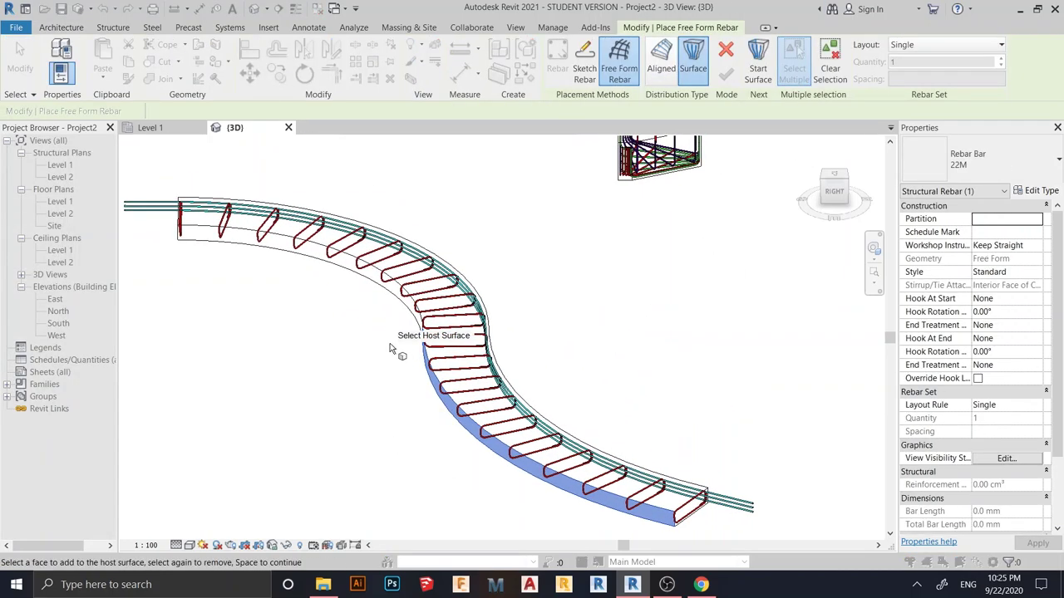
click(402, 301)
Step: Assign the floor's top face as the start surface and its bottom face as the end surface
click(754, 68)
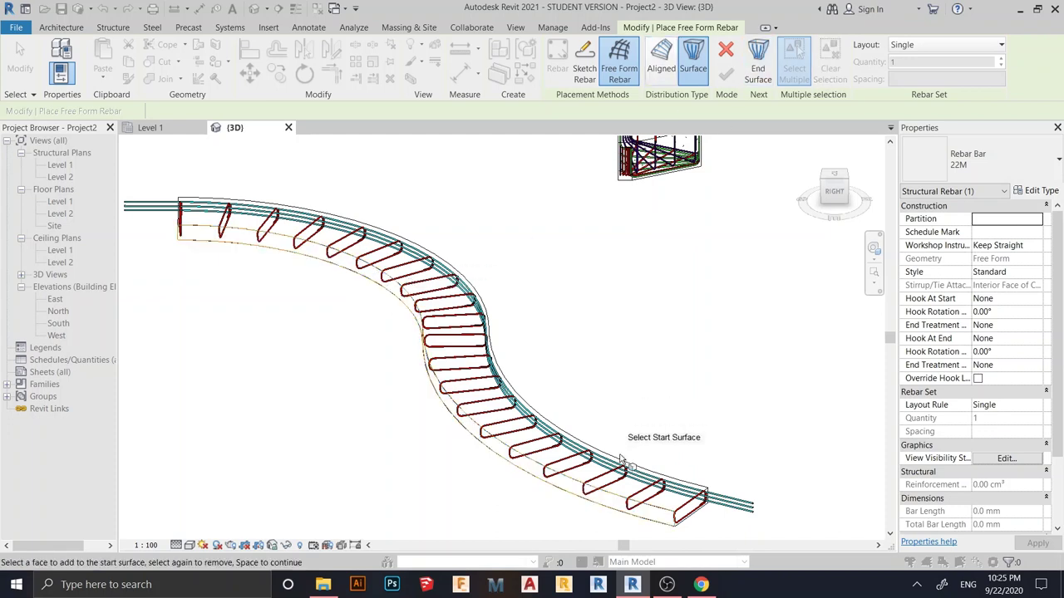
click(622, 469)
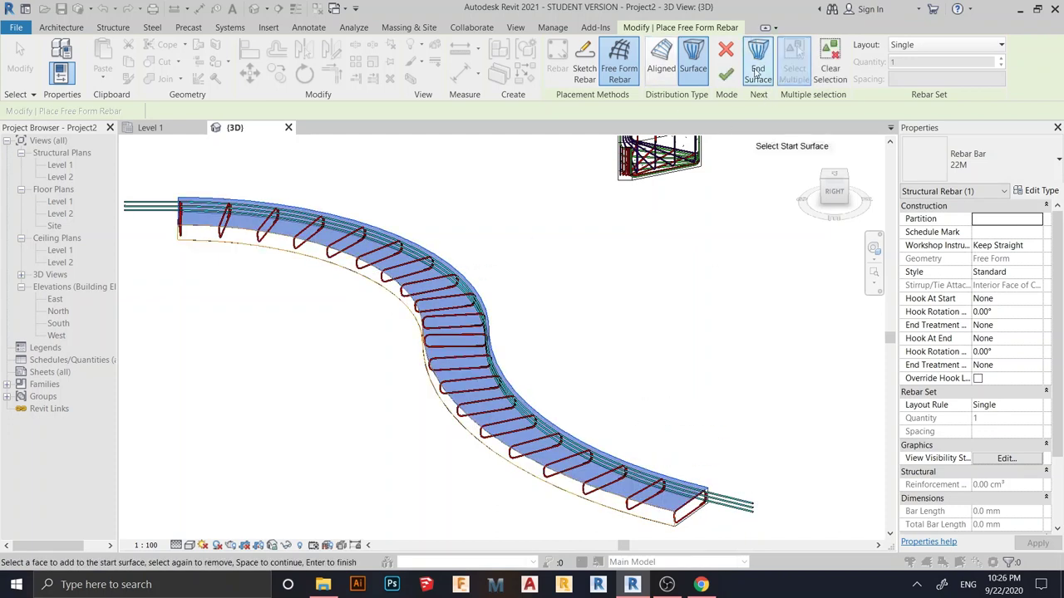
click(757, 71)
shift+middle_drag(689, 358, 761, 243)
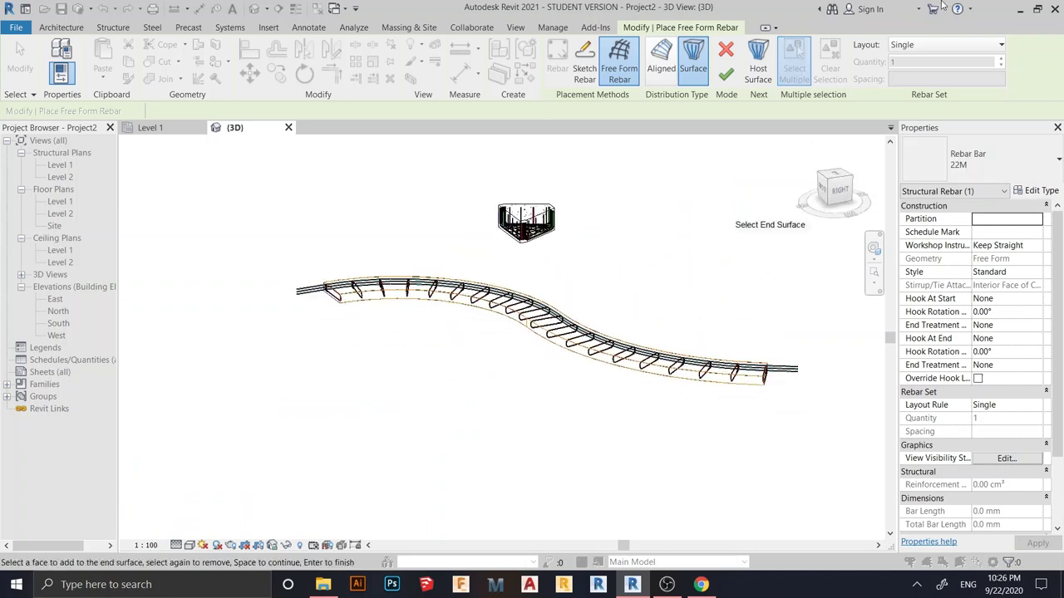
Step: Set the rebar layout to Fixed Number with quantity 3 and finish placing the bars
click(931, 46)
click(934, 77)
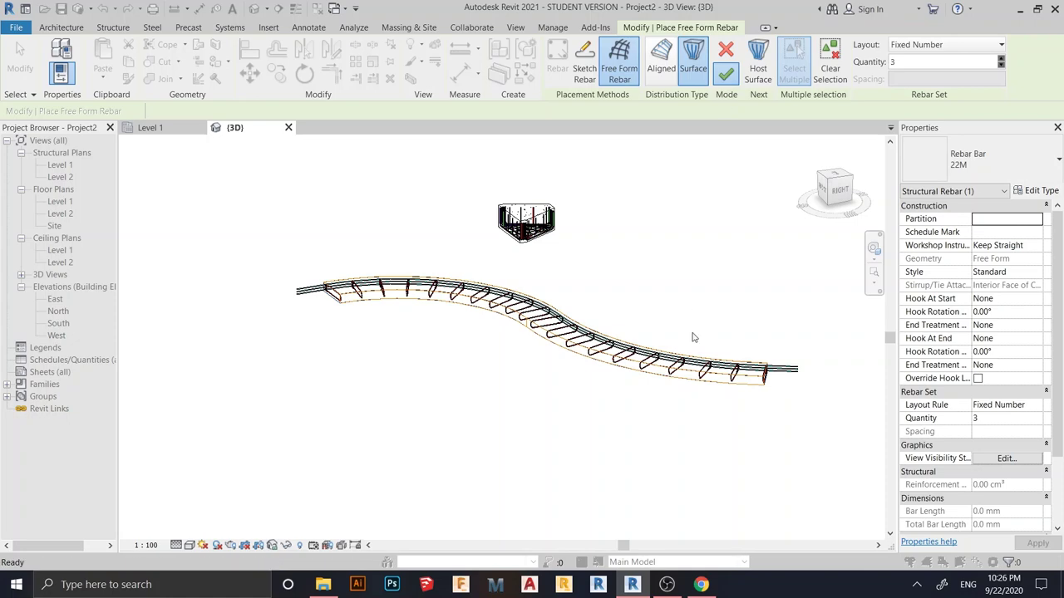
shift+middle_drag(770, 339, 774, 369)
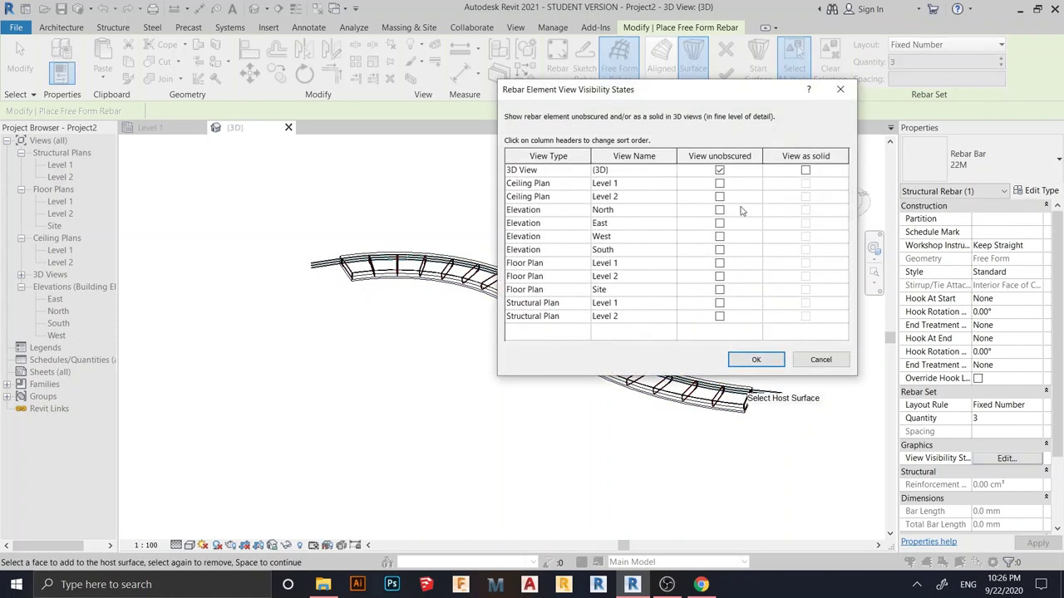
Step: Set the new side bars to display unobscured and as solid in the {3D} view
click(753, 360)
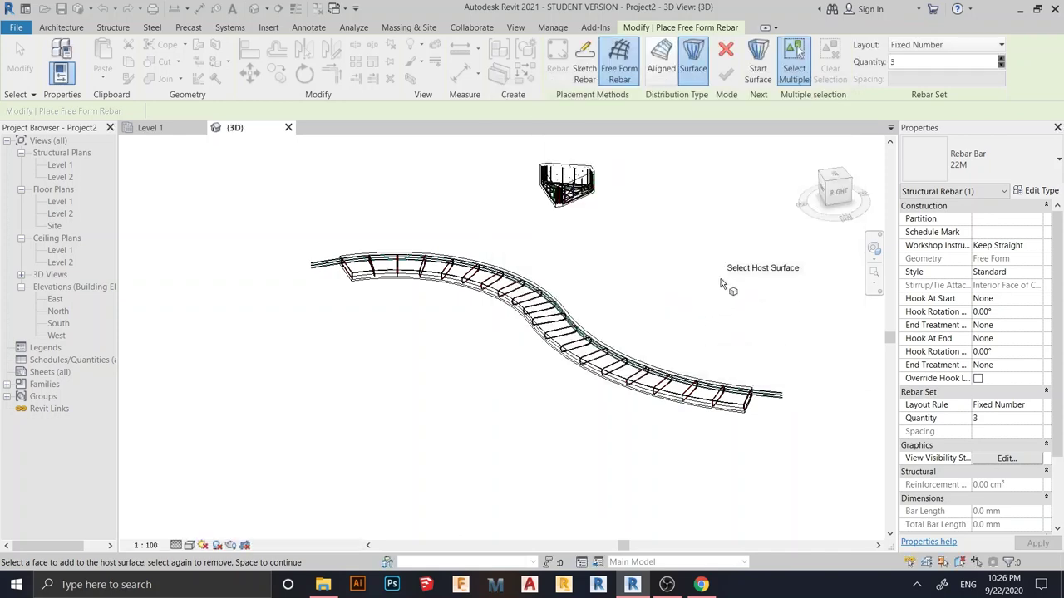
right_click(722, 279)
click(633, 422)
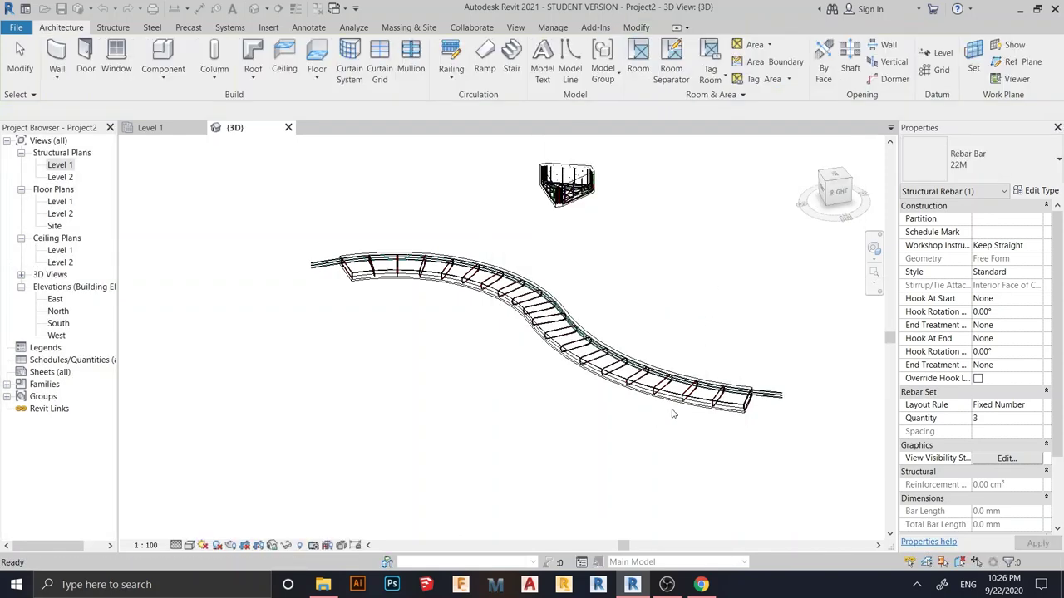
scroll(656, 420, up, 5)
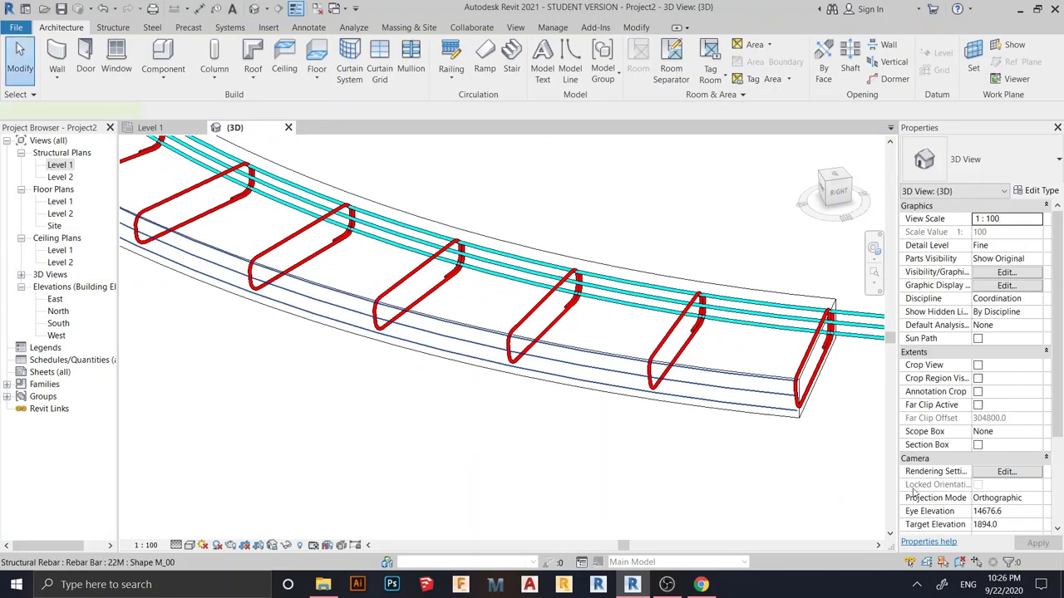
click(885, 481)
click(1016, 500)
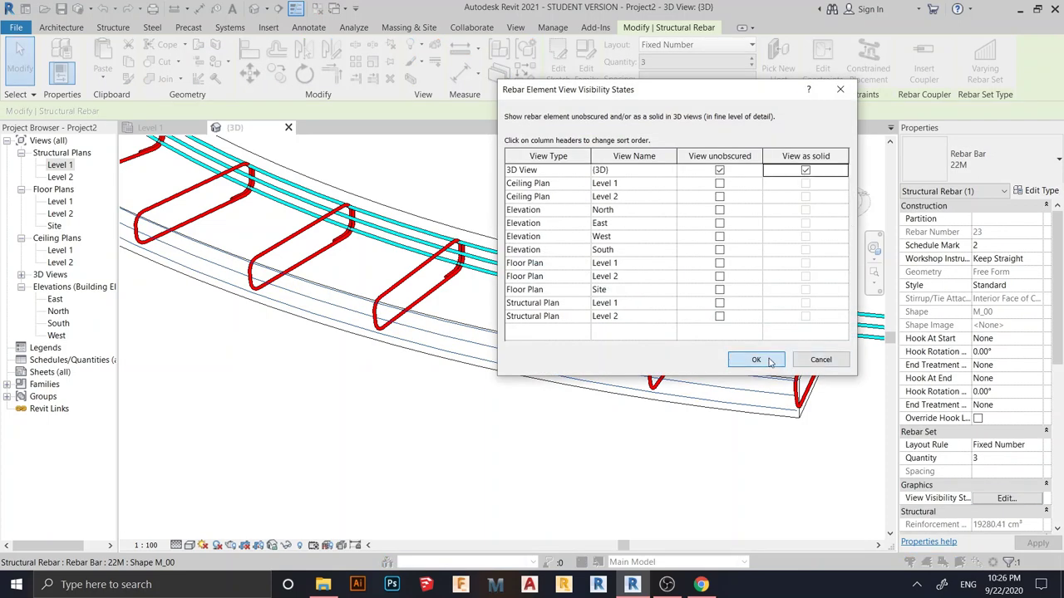
click(756, 359)
Step: Override the new side bars' graphics by element with a yellow solid fill as the surface background pattern
right_click(442, 448)
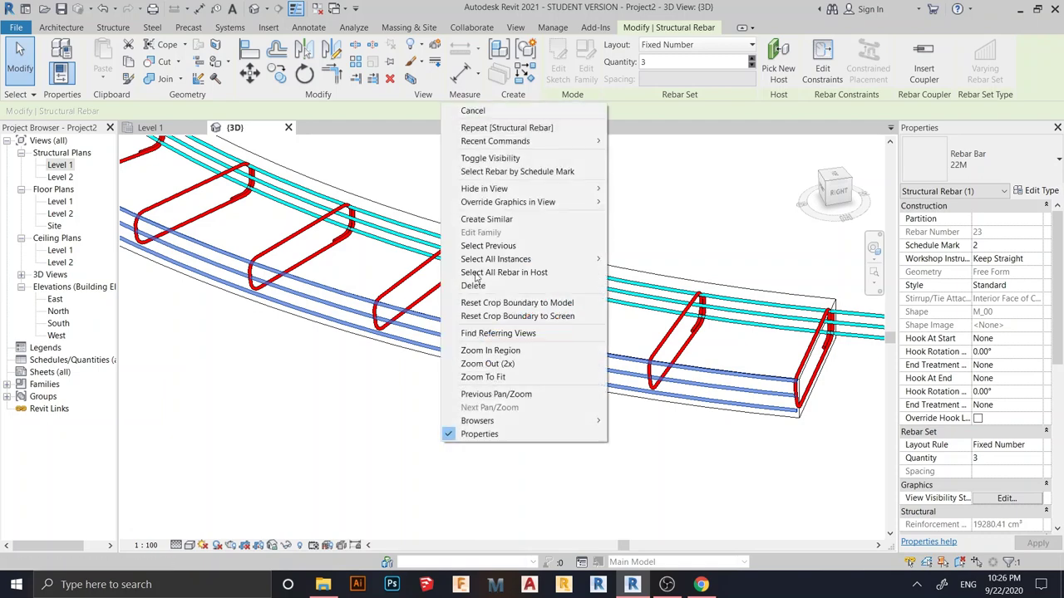
mouse_move(581, 202)
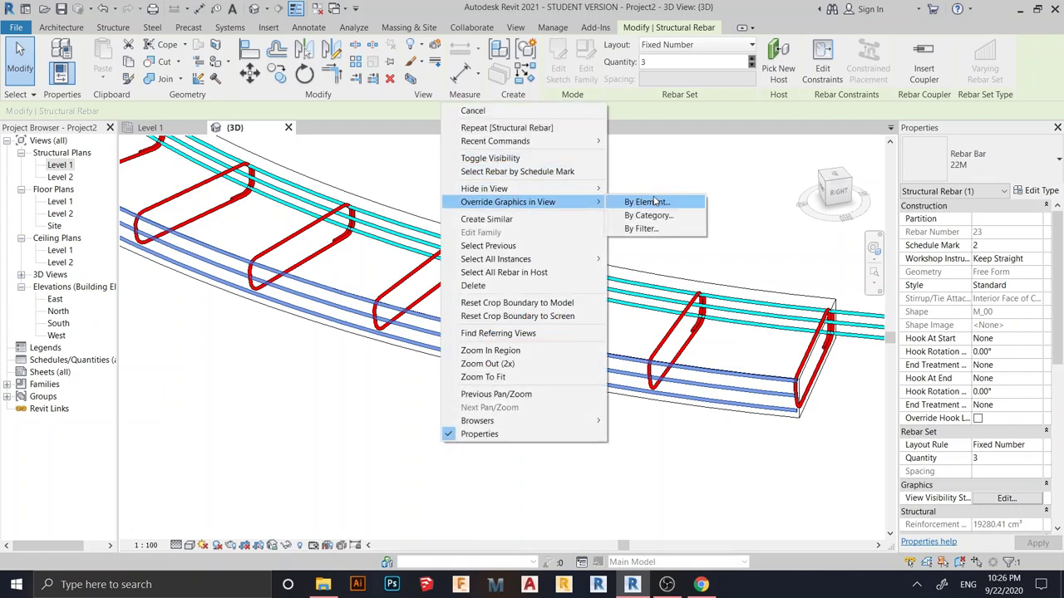
click(647, 202)
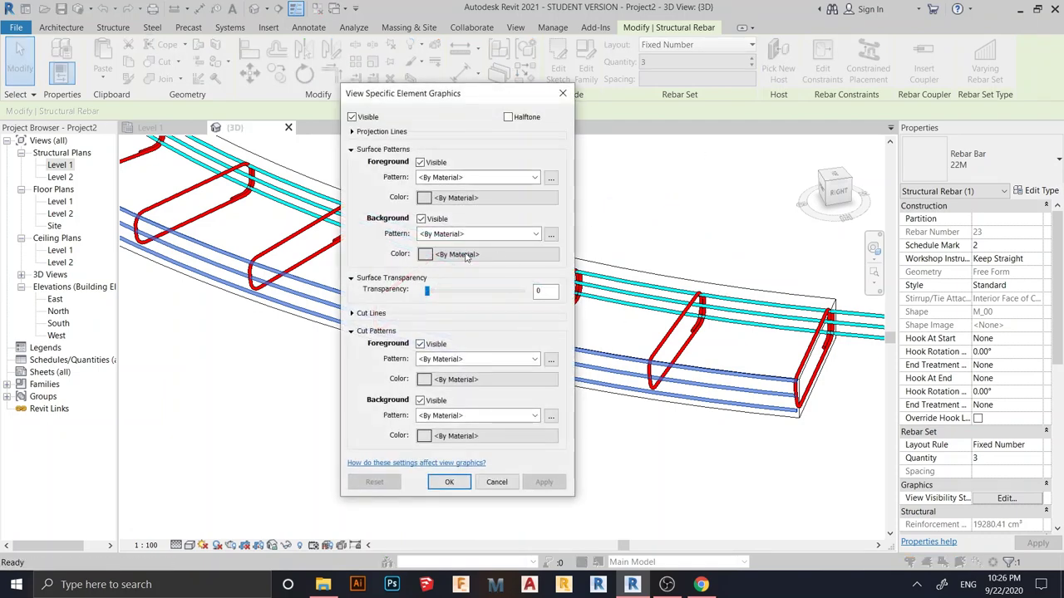
click(526, 234)
click(506, 259)
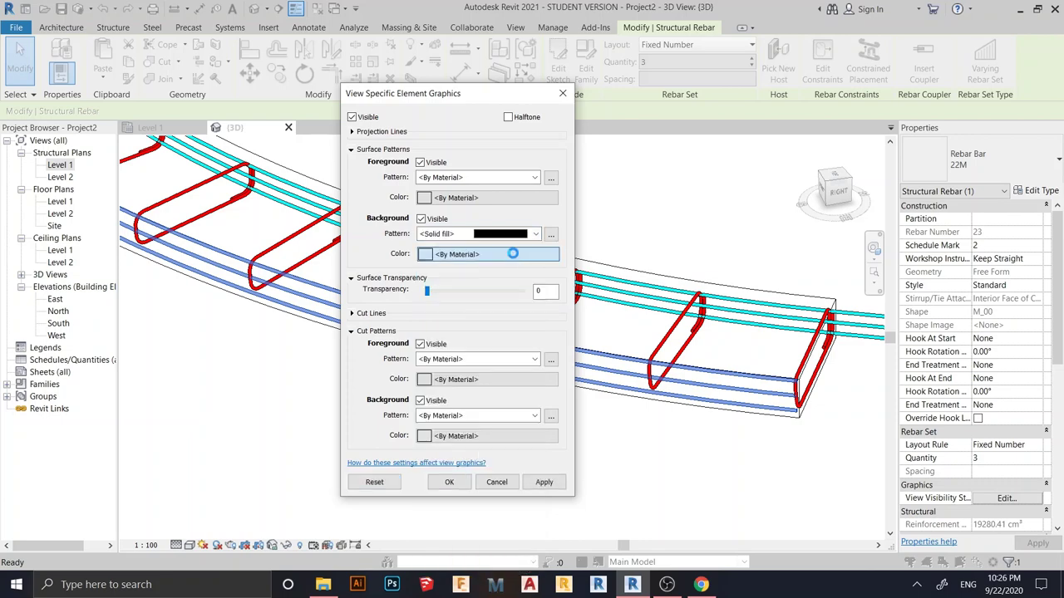
click(487, 254)
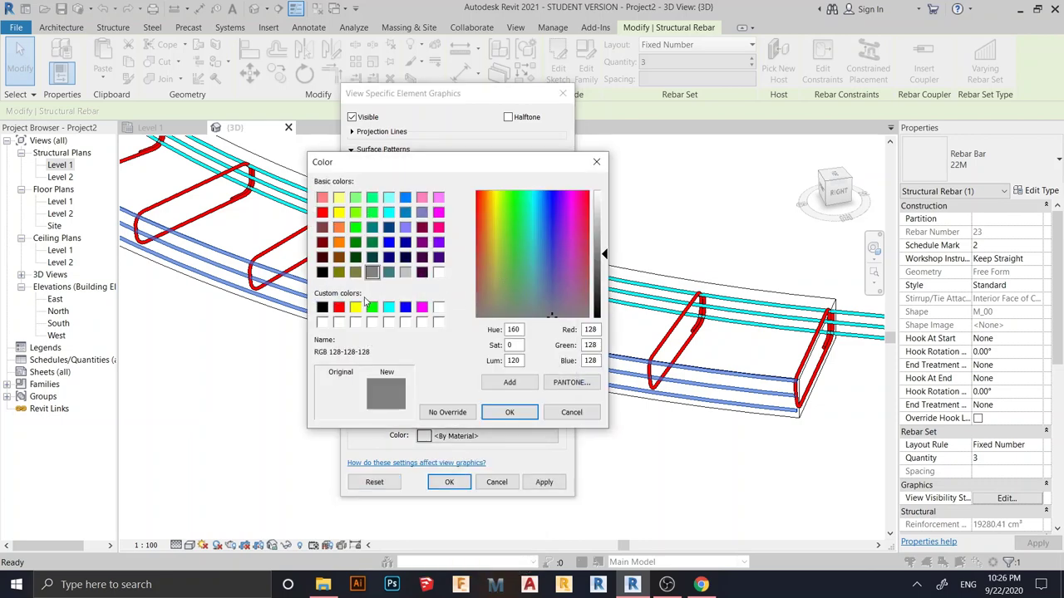
click(510, 413)
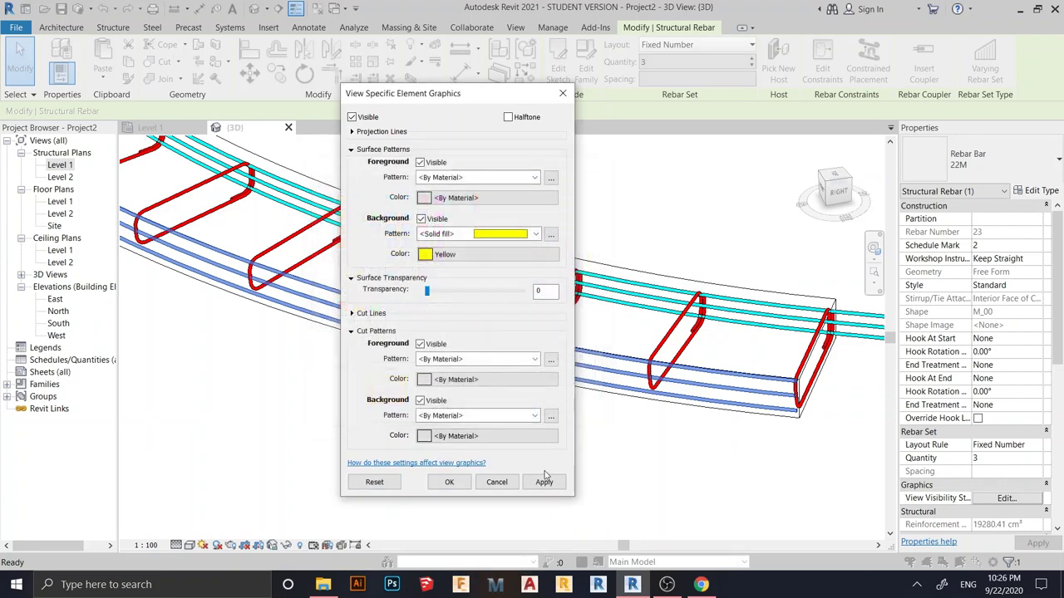
click(544, 482)
click(448, 482)
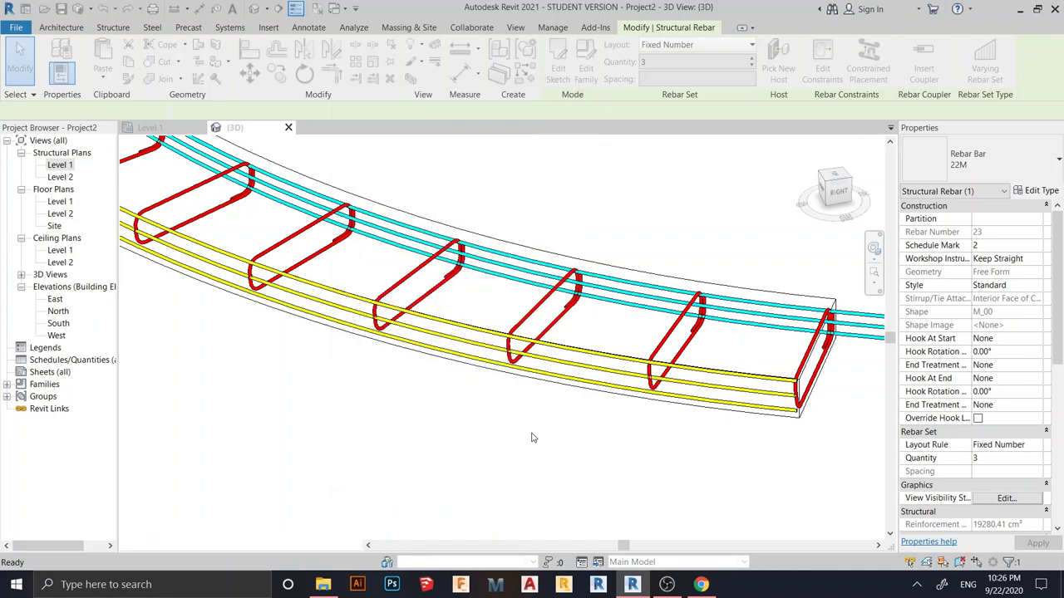
Step: Edit the constraints of the yellow side bars and set the host surface handle's offset to 30 mm
scroll(521, 429, down, 5)
shift+middle_drag(537, 425, 657, 293)
click(822, 68)
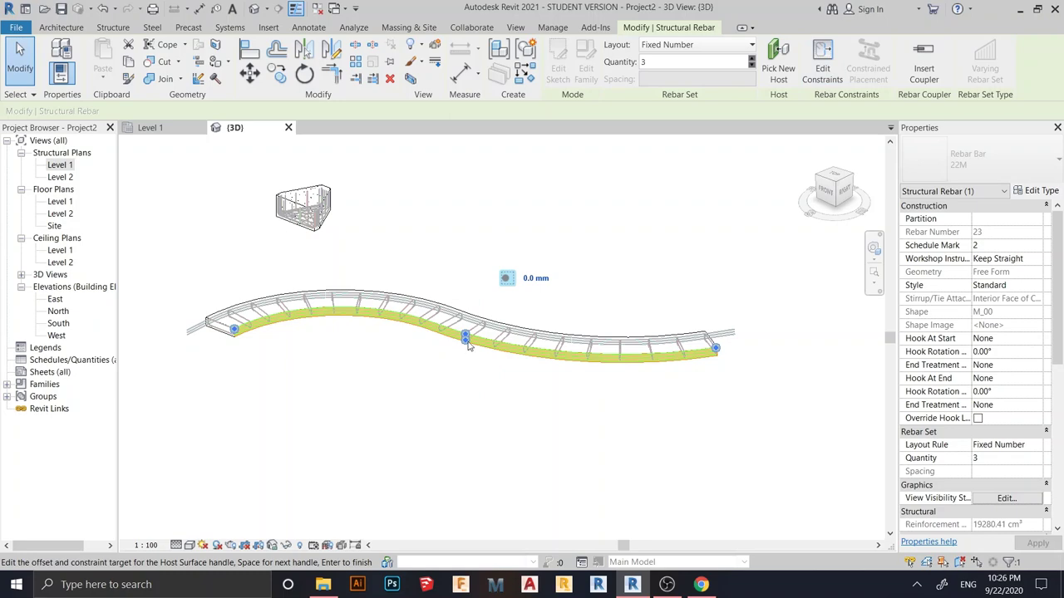
scroll(480, 343, up, 5)
scroll(485, 343, up, 3)
middle_drag(630, 262, 545, 403)
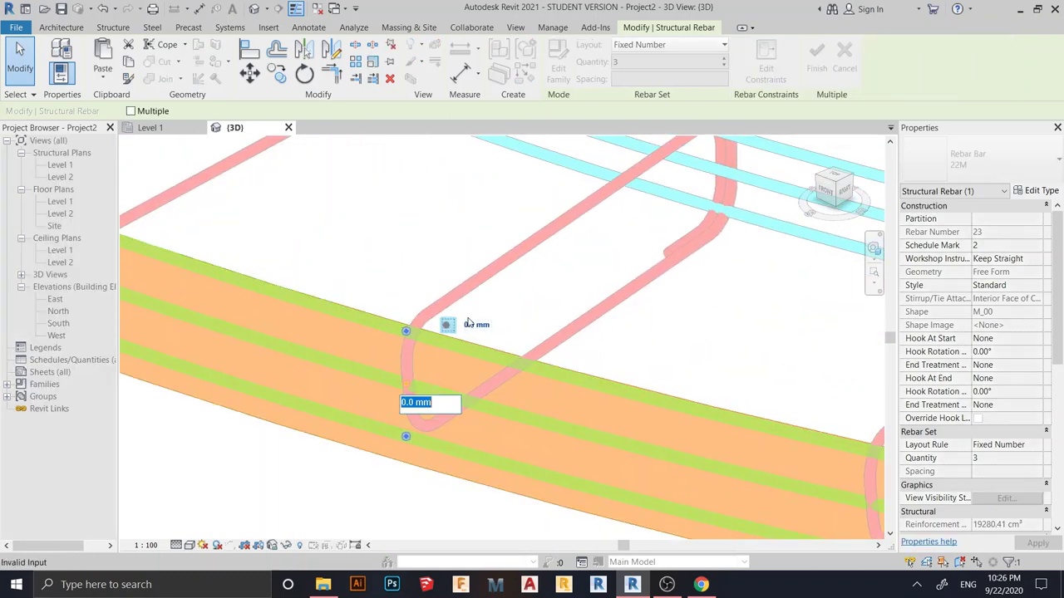
key(Return)
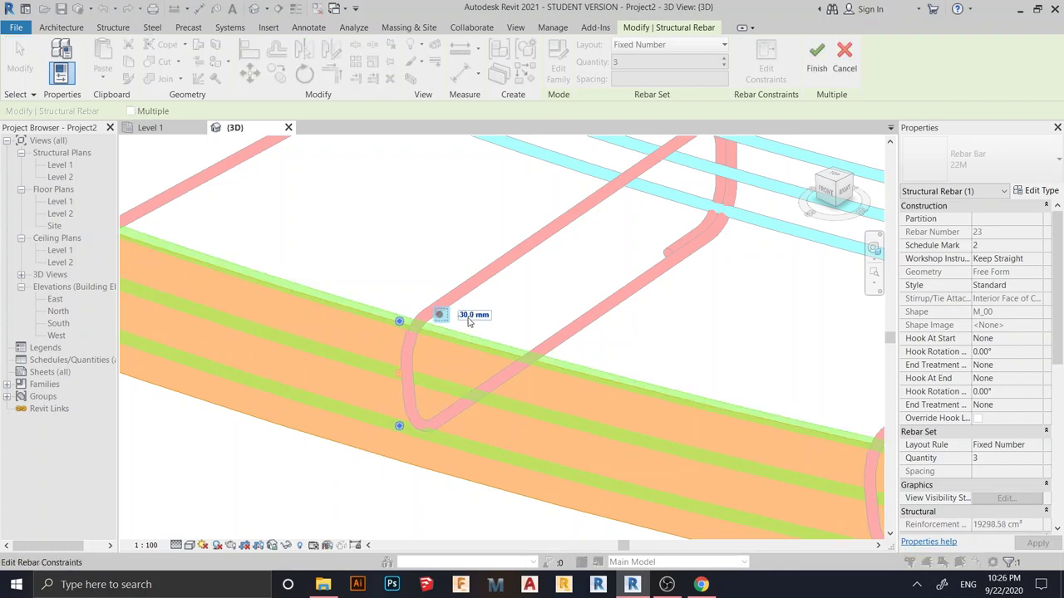
scroll(430, 313, up, 3)
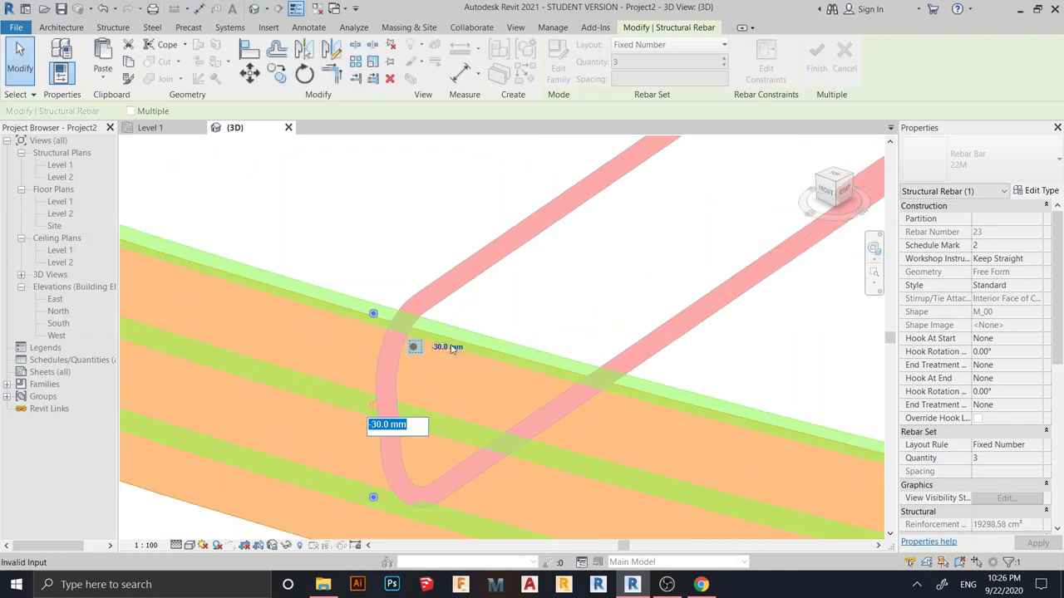
key(Return)
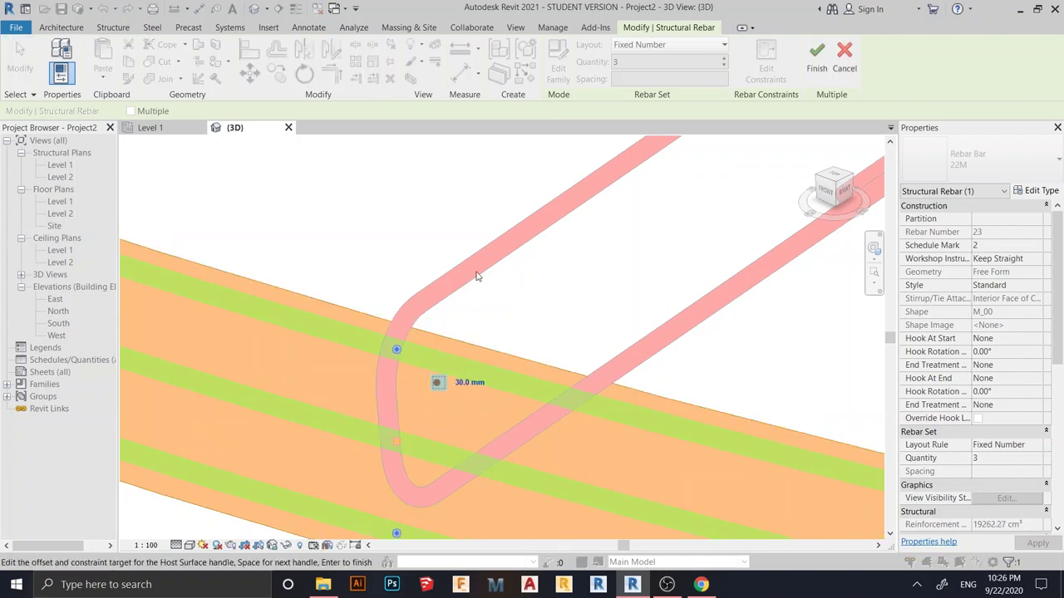
Step: Set the offset of the yellow side bars' bottom surface handle to -30 mm
scroll(439, 403, down, 2)
click(432, 397)
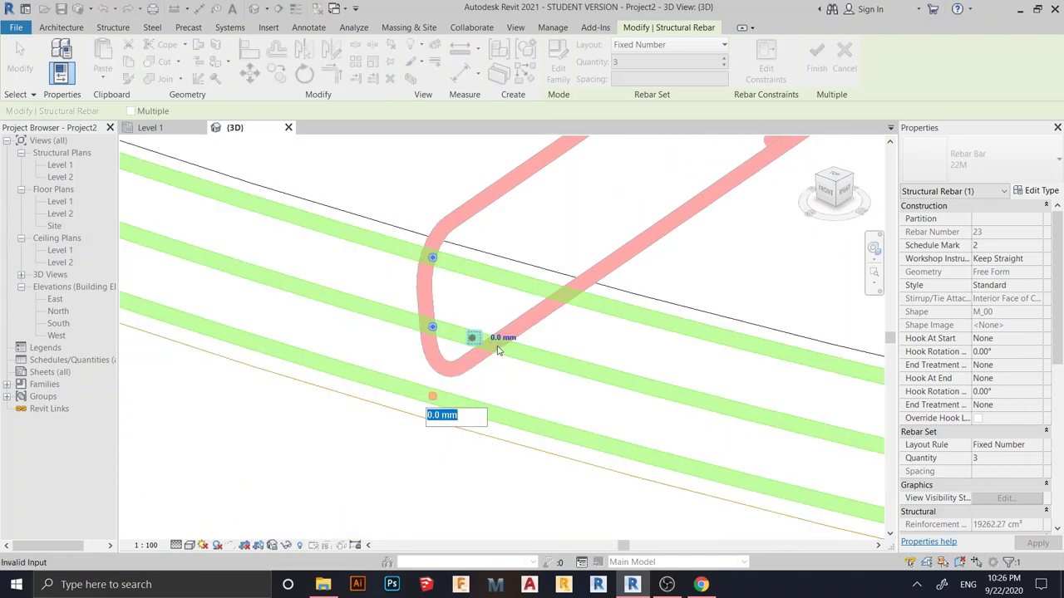
key(Return)
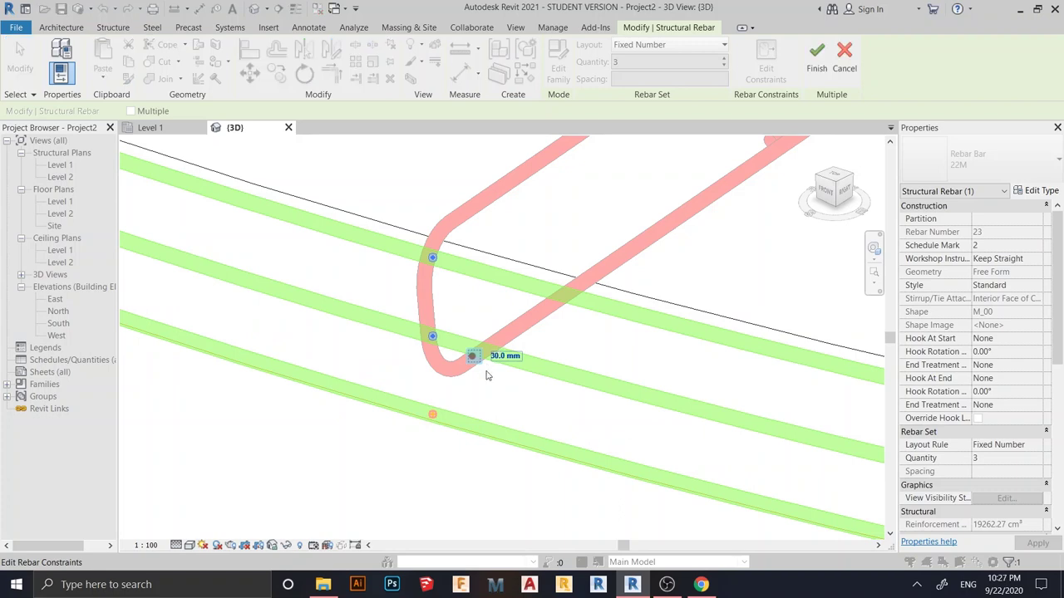
click(515, 357)
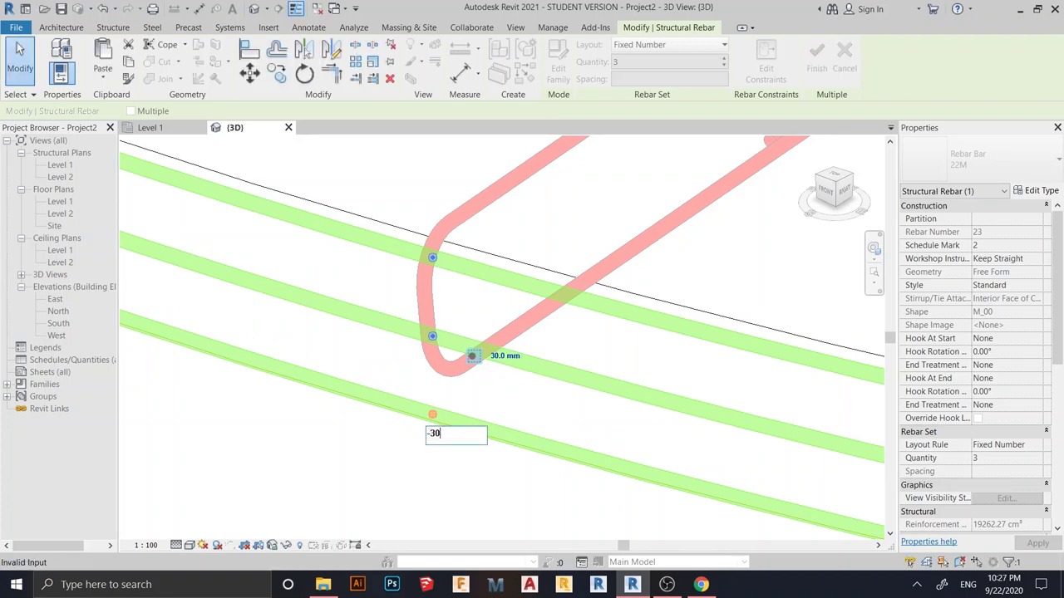
text(-30)
key(Return)
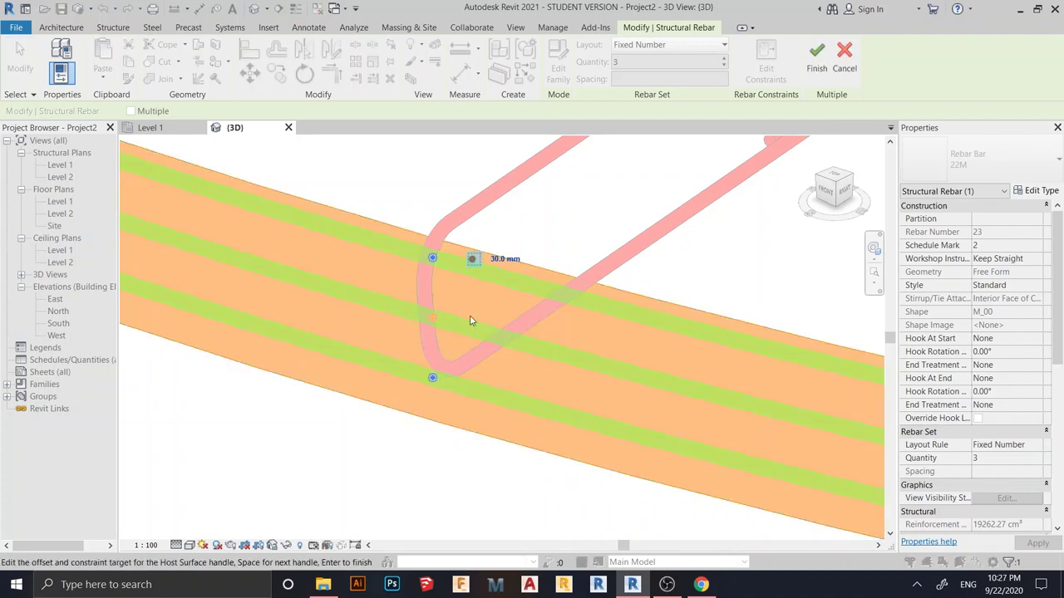
Step: Set the side bars' host surface handle and top start surface handle to an offset of -30 mm each
click(501, 260)
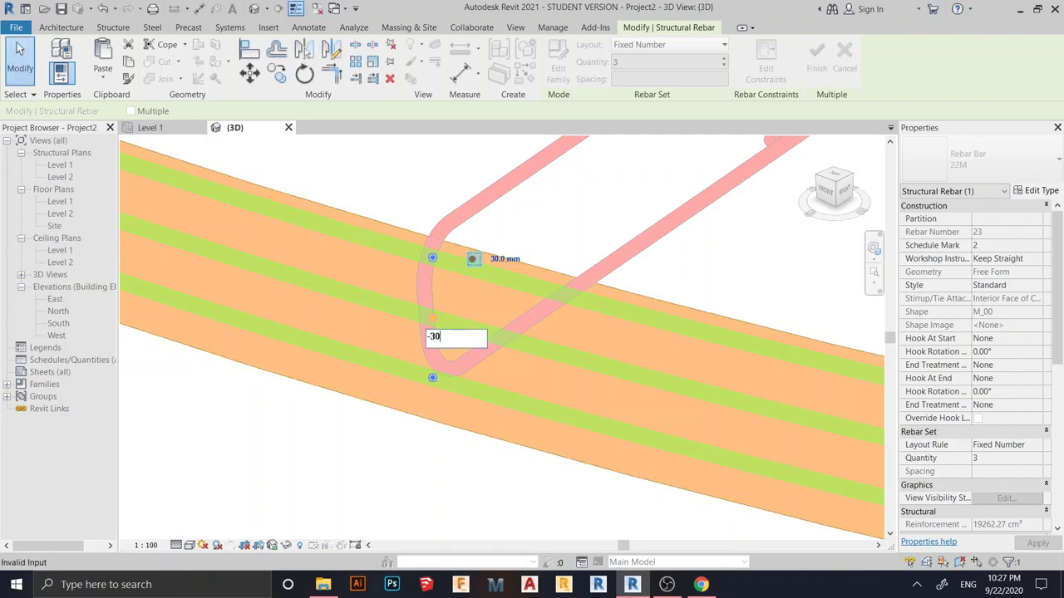
text(-30)
key(Return)
scroll(507, 266, down, 2)
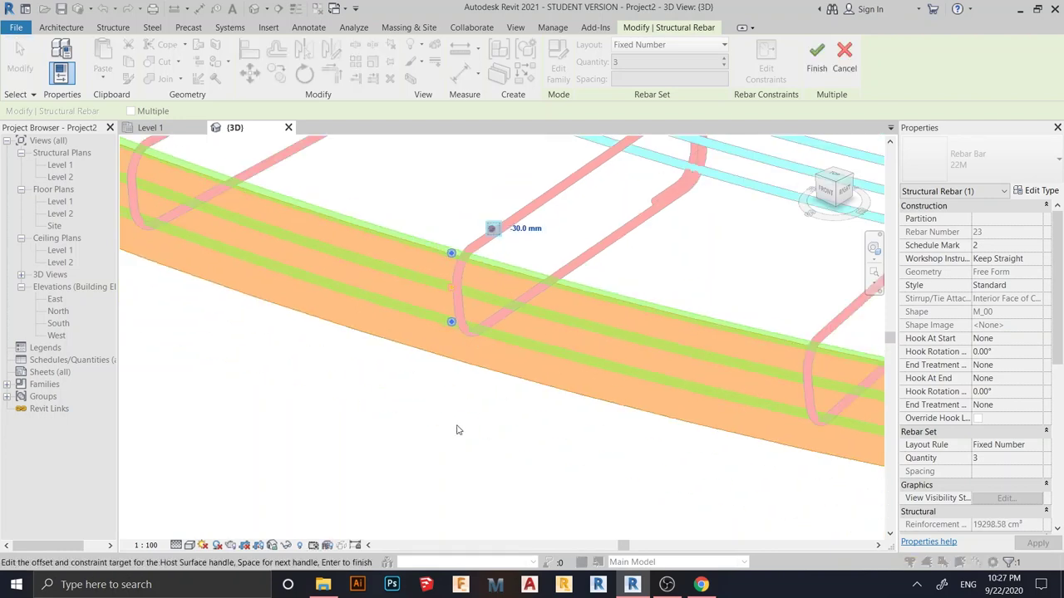
click(450, 254)
click(513, 194)
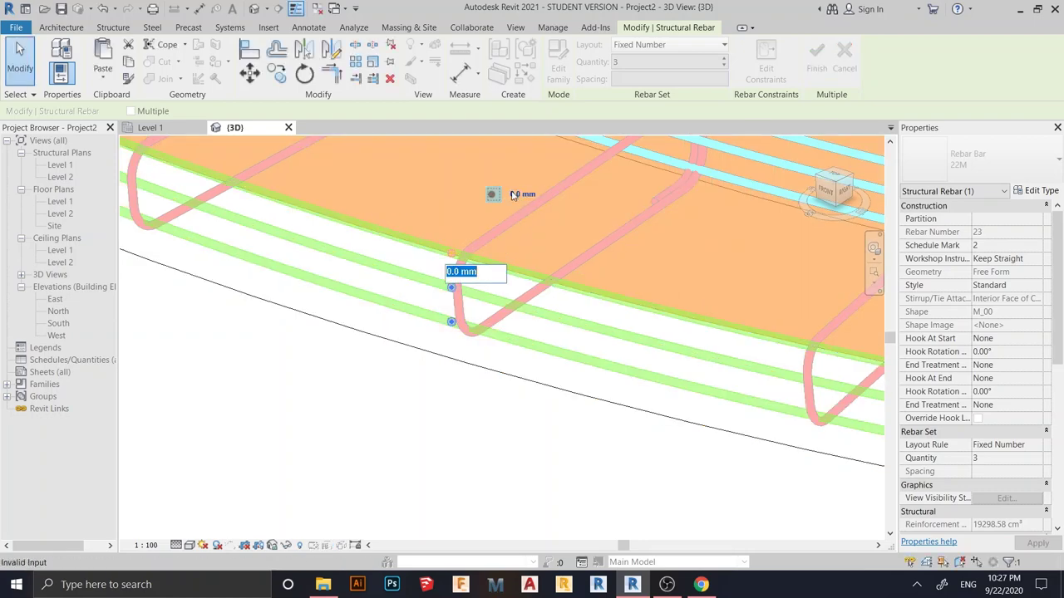
key(Return)
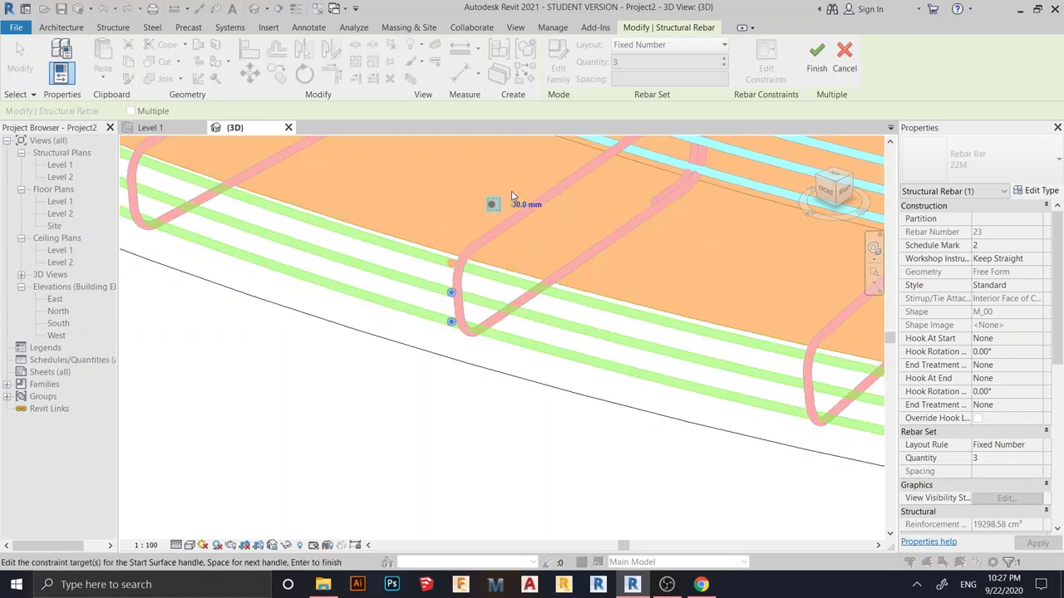
Step: Set the offset of the side bars' End of Bar handle to 1000 mm so they extend past the floor's end face
scroll(612, 373, down, 2)
scroll(507, 395, down, 4)
middle_drag(724, 472, 499, 434)
middle_drag(755, 443, 258, 482)
scroll(422, 462, up, 2)
click(397, 409)
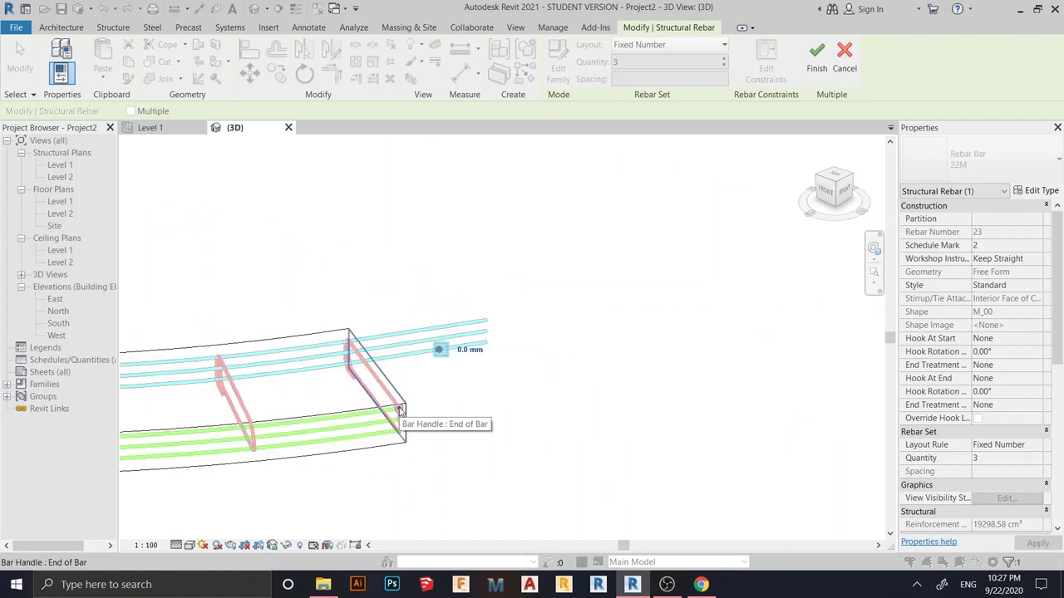
click(458, 354)
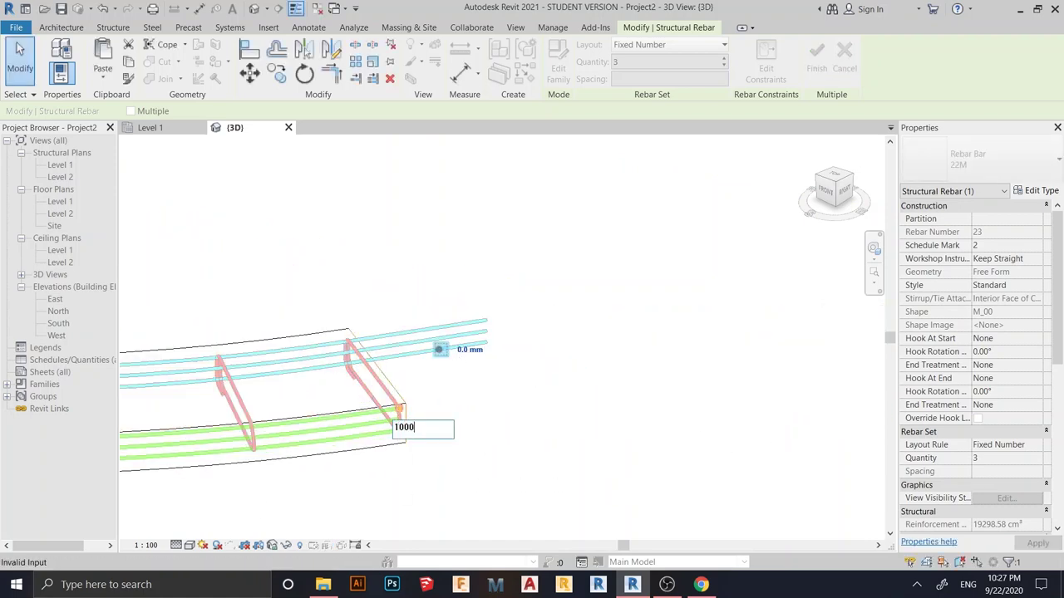
text(1000)
key(Return)
Step: Set the offset of the side bars' Start of Bar handle to 1000 mm at the floor's opposite end
scroll(620, 430, down, 5)
scroll(468, 463, up, 8)
drag(533, 407, 565, 357)
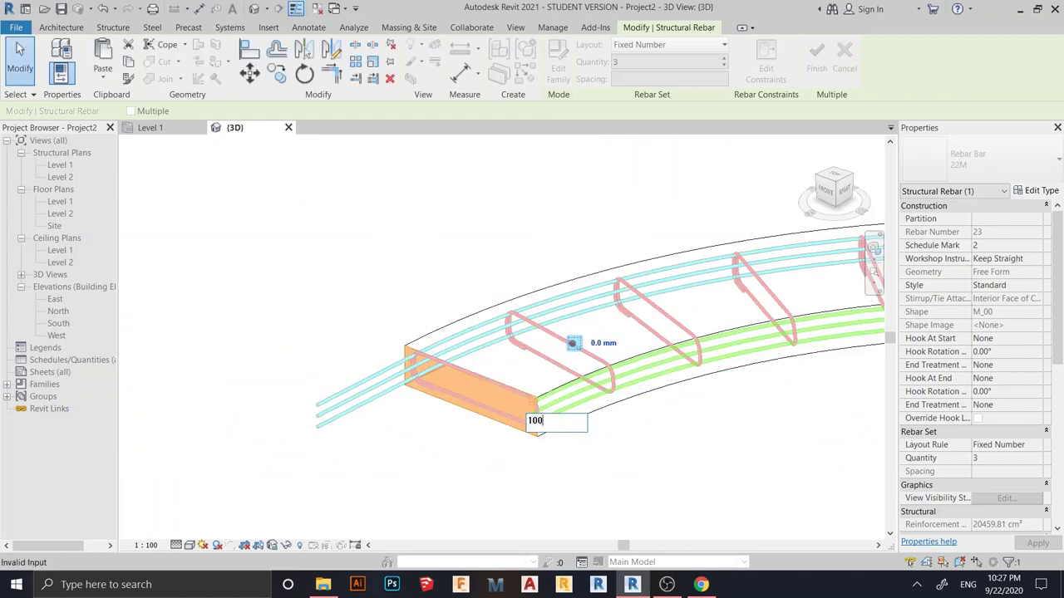
key(Return)
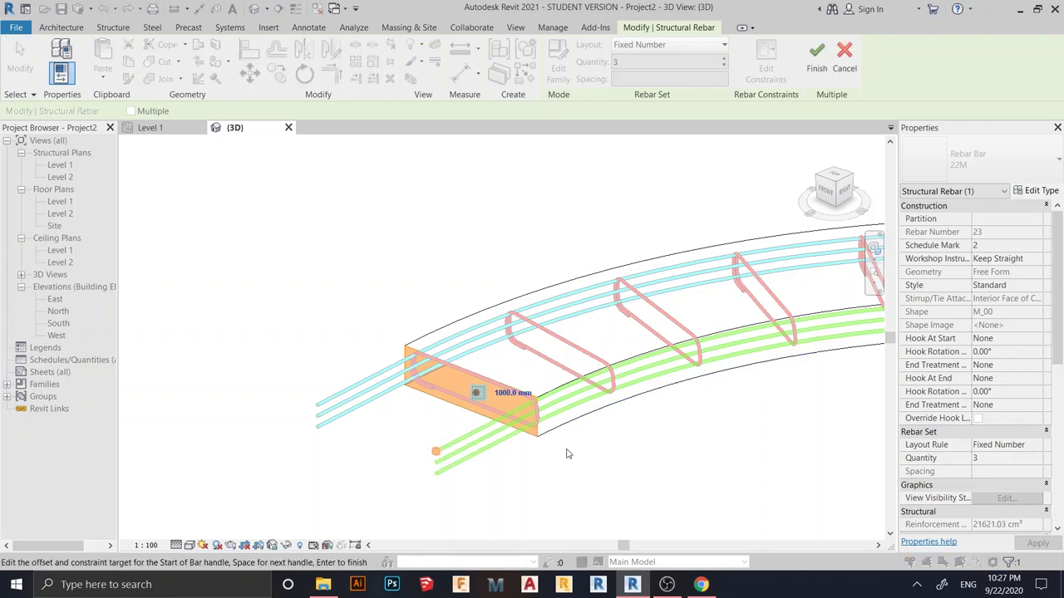
Step: Finish editing the side bars' constraints and clear the selection
scroll(596, 438, up, 5)
middle_drag(631, 428, 556, 408)
scroll(486, 448, down, 6)
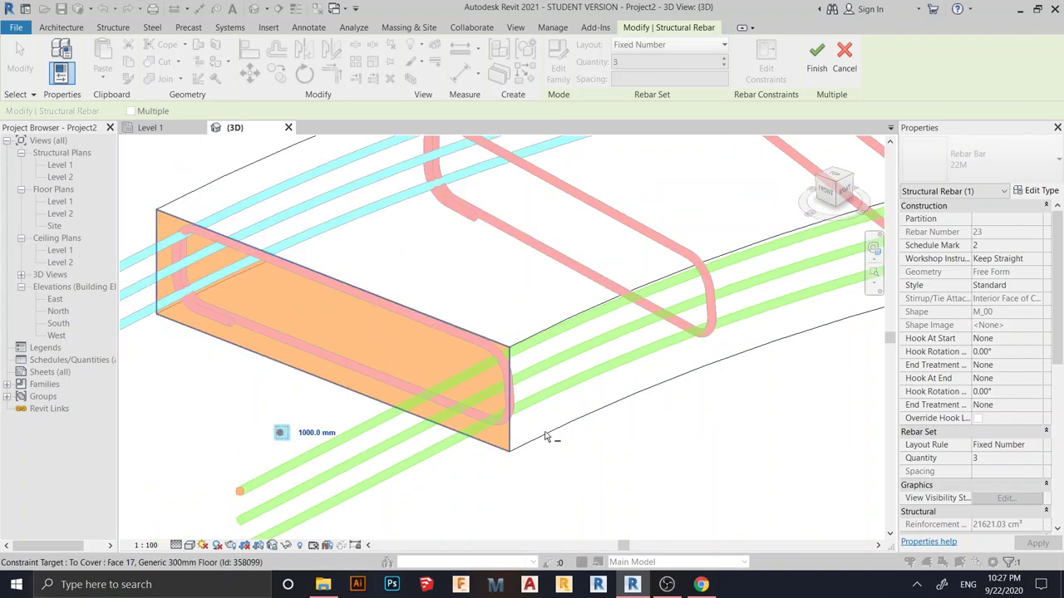
scroll(623, 458, down, 4)
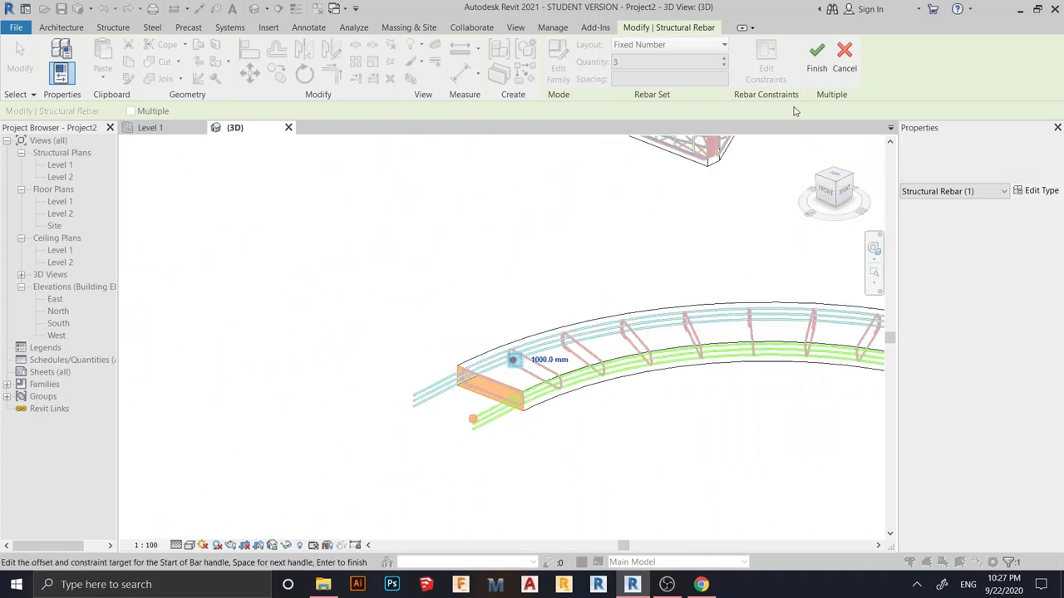
shift+middle_drag(776, 457, 565, 353)
click(782, 397)
Step: Set the 3D view's visual style to Realistic
scroll(784, 397, up, 2)
scroll(407, 329, up, 5)
shift+middle_drag(399, 328, 588, 170)
scroll(489, 387, down, 3)
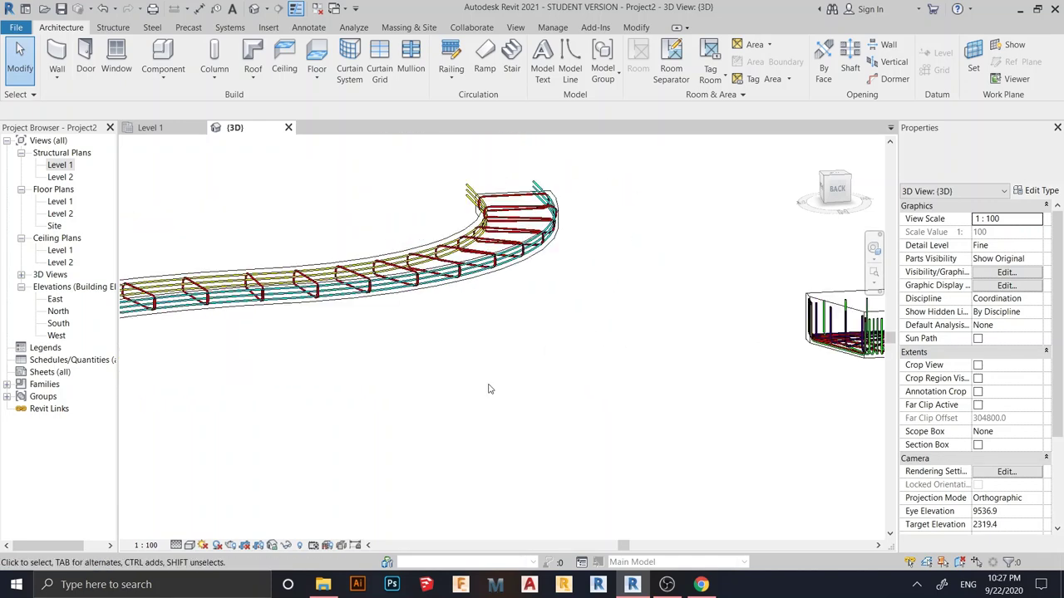
click(190, 545)
click(225, 531)
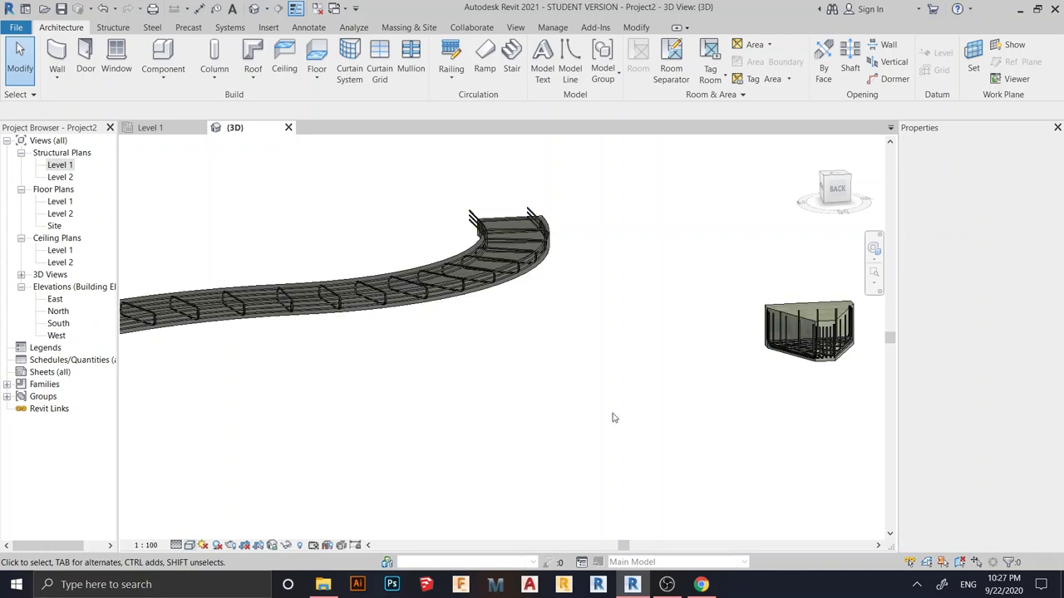
Step: Set the 3D view's visual style to Shaded
middle_drag(708, 376, 727, 358)
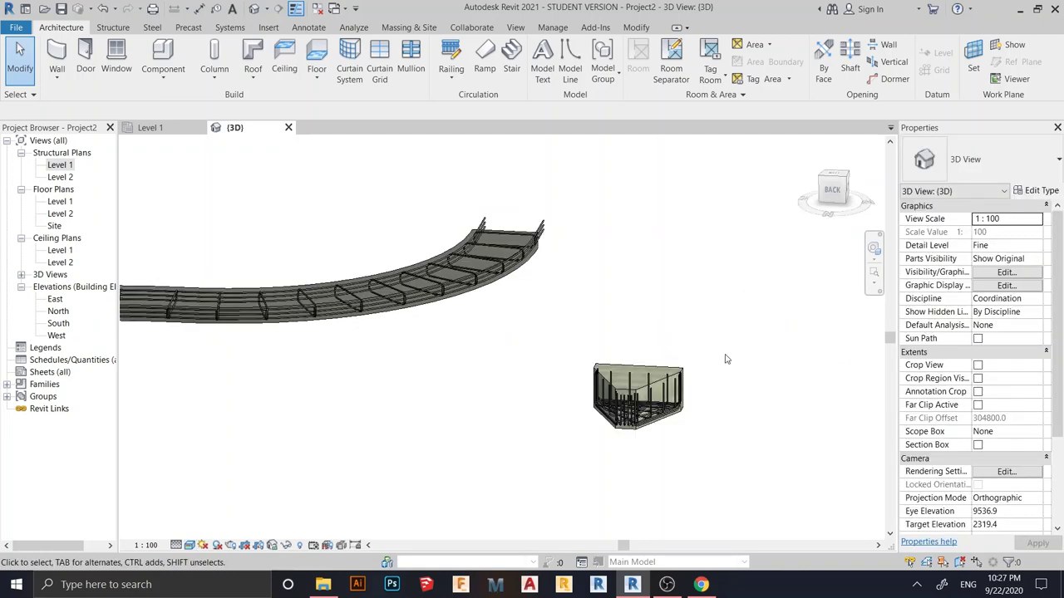
scroll(727, 358, up, 4)
scroll(712, 344, down, 1)
middle_drag(790, 278, 800, 272)
scroll(556, 335, down, 4)
middle_drag(401, 292, 606, 413)
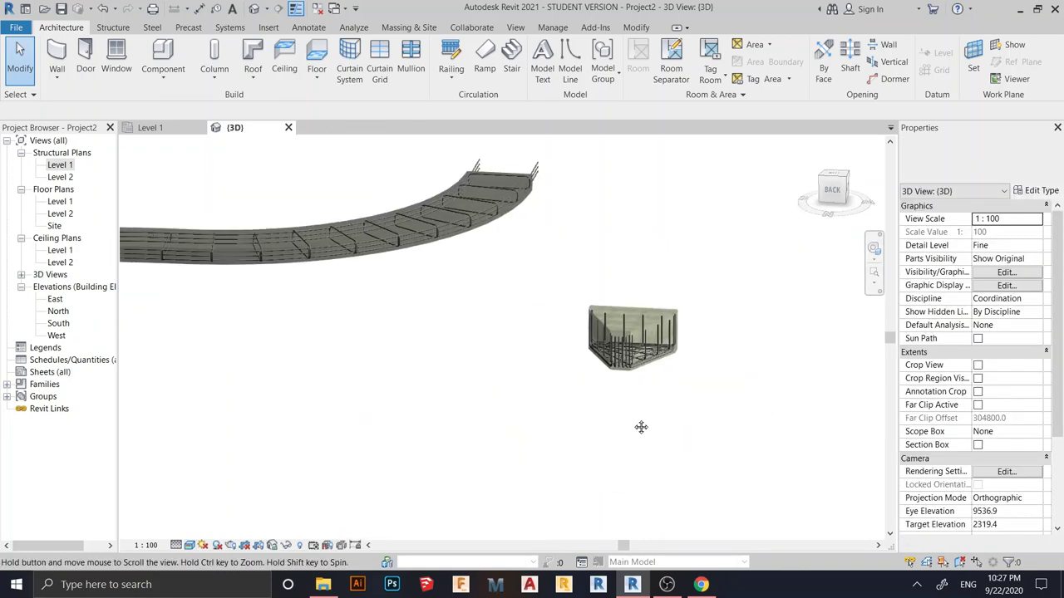
middle_drag(279, 470, 441, 424)
click(190, 545)
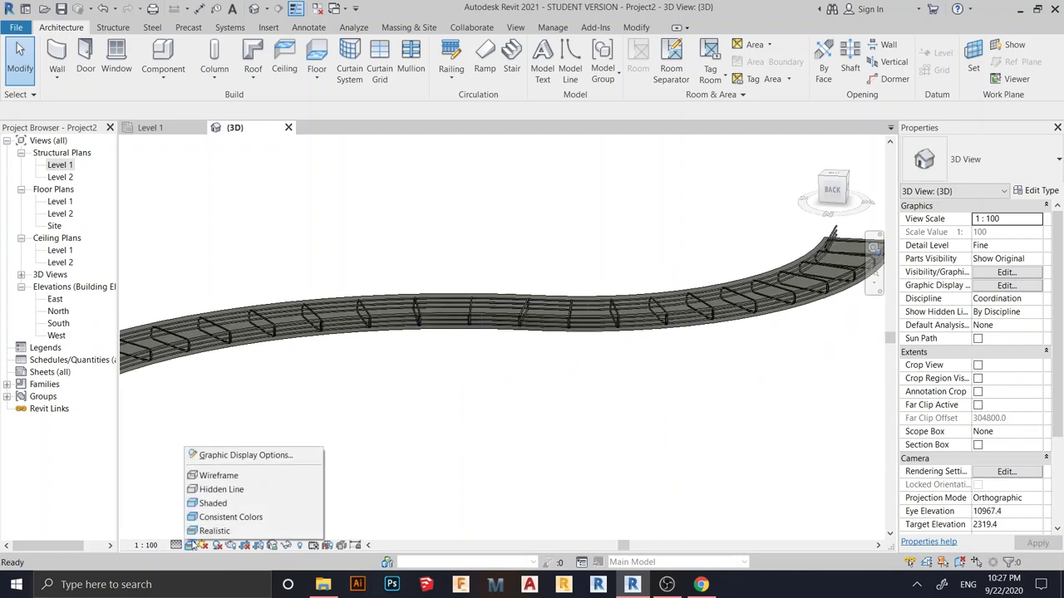
click(212, 502)
Step: Examine the S-shaped floor's closed bars and extended longitudinal bars from several sides, highlighting the floor itself
shift+middle_drag(277, 497, 392, 480)
scroll(381, 462, up, 4)
scroll(393, 480, down, 1)
scroll(549, 437, down, 2)
shift+middle_drag(565, 453, 660, 499)
shift+middle_drag(433, 418, 254, 308)
scroll(294, 342, down, 2)
middle_drag(294, 341, 361, 371)
shift+middle_drag(361, 370, 561, 456)
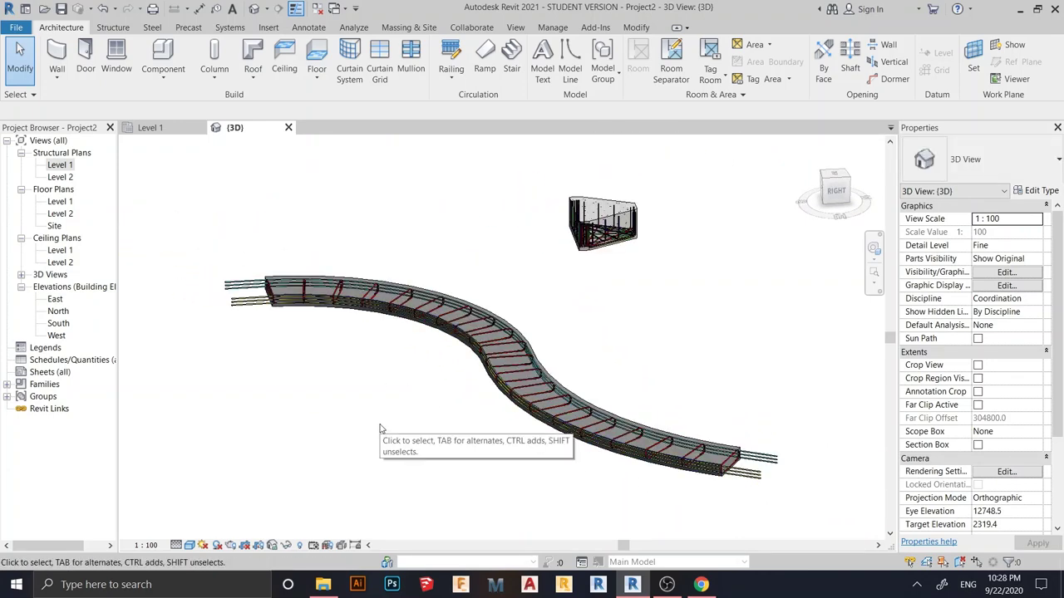
middle_drag(390, 437, 421, 446)
scroll(295, 331, up, 4)
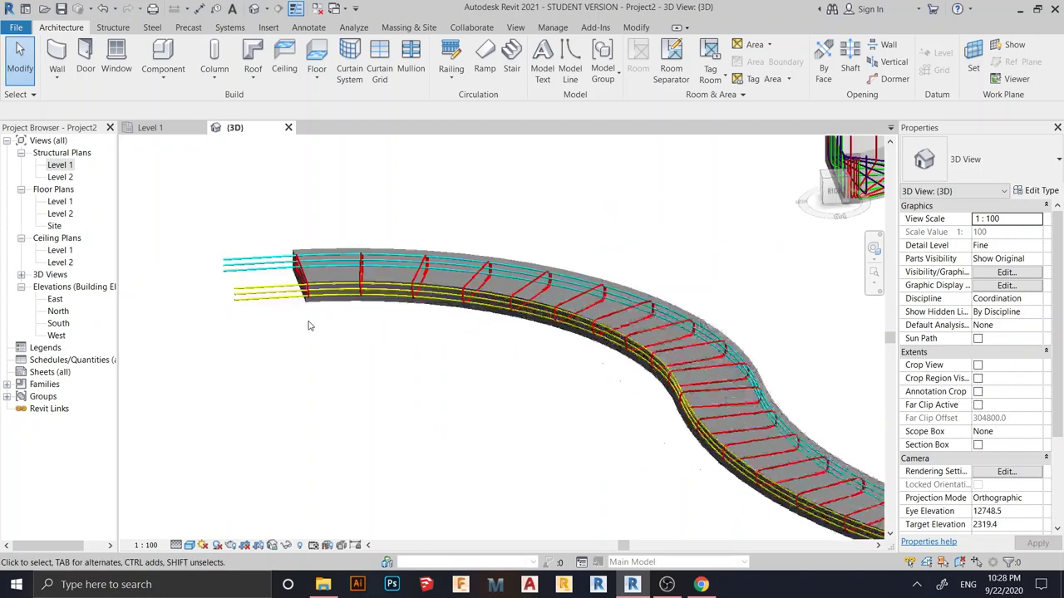
click(324, 270)
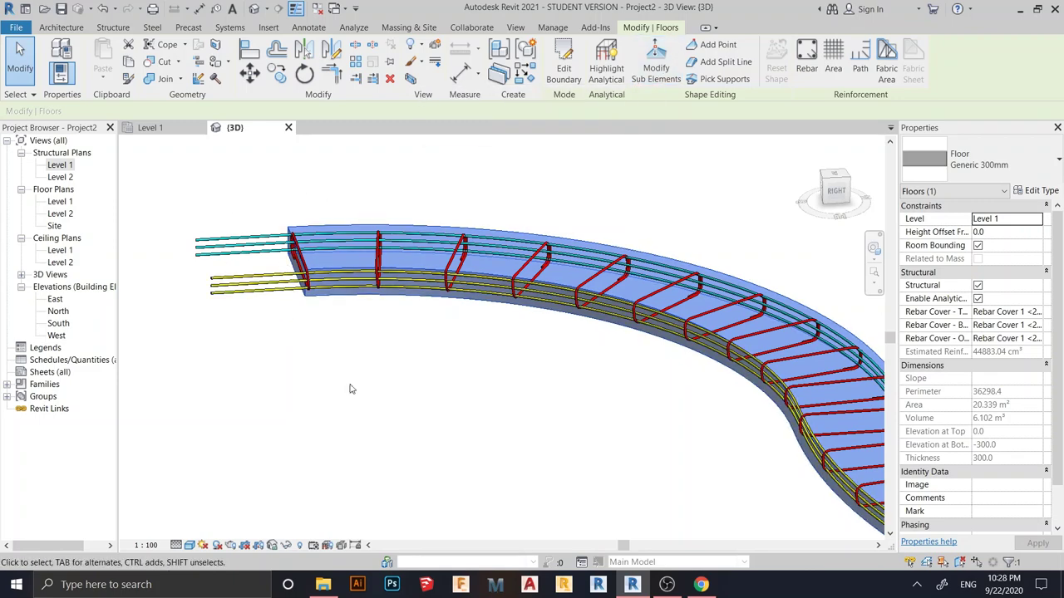
scroll(353, 383, down, 3)
scroll(341, 366, up, 3)
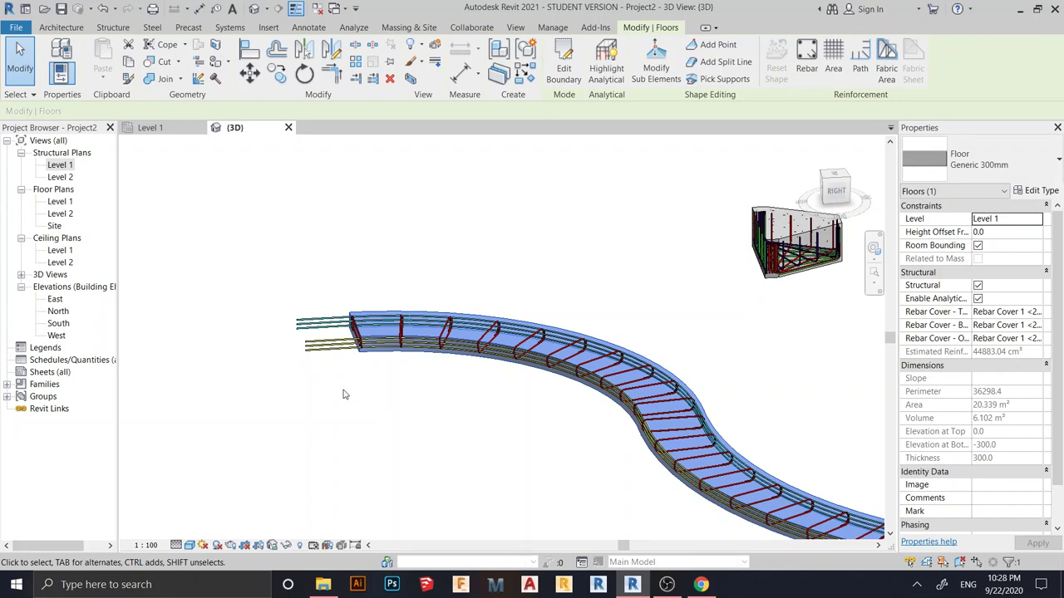
scroll(343, 394, down, 1)
middle_drag(462, 422, 432, 353)
click(441, 404)
Step: Examine the coloured hooked rebar inside the pile cap up close
middle_drag(679, 354, 569, 422)
scroll(562, 290, up, 3)
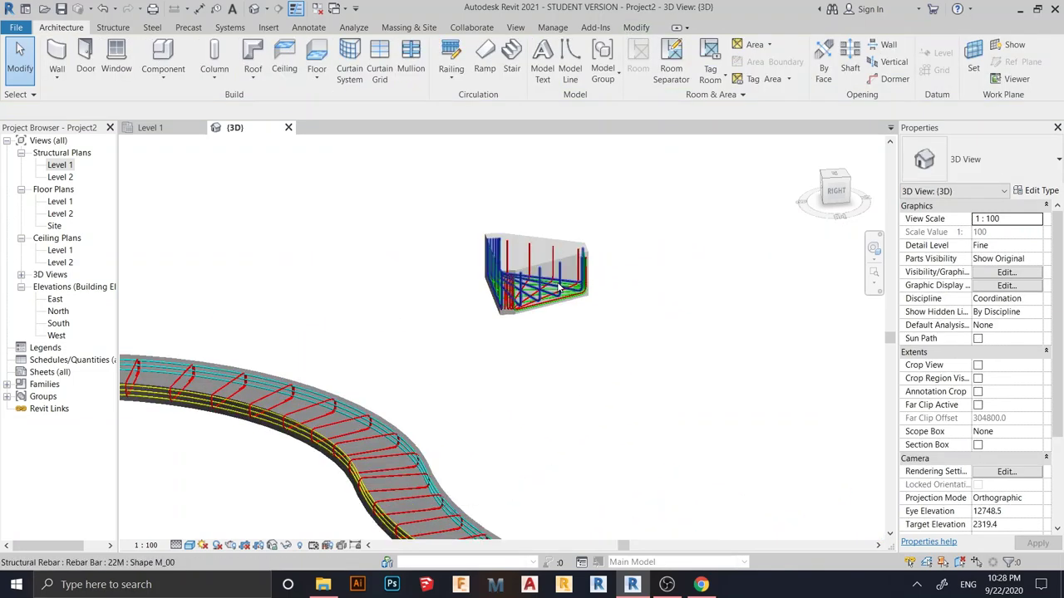
scroll(640, 327, up, 2)
middle_drag(633, 342, 663, 468)
scroll(604, 436, down, 1)
middle_drag(603, 436, 349, 454)
scroll(548, 438, up, 3)
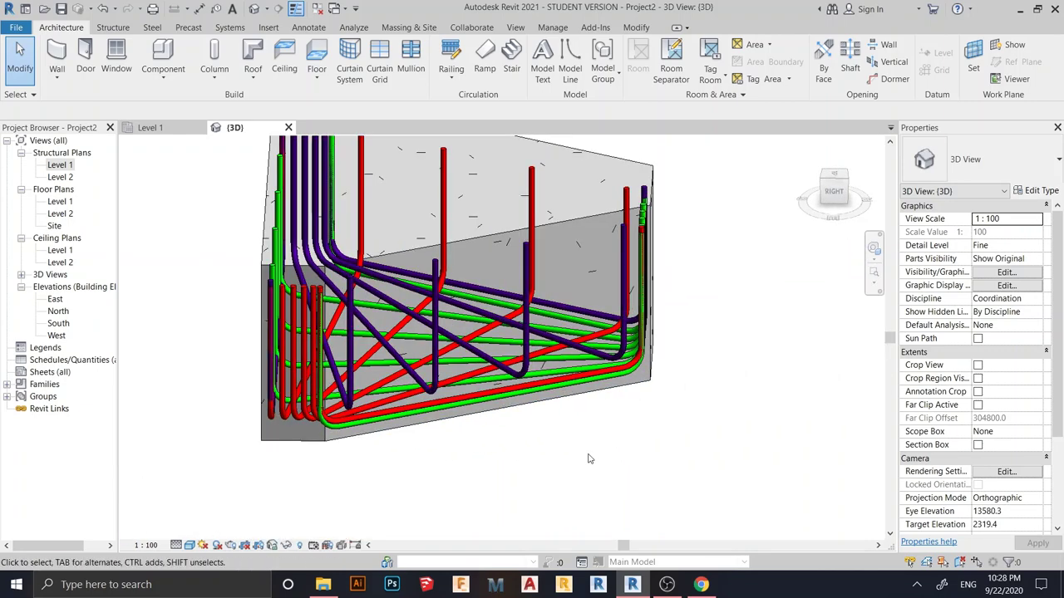
scroll(588, 459, down, 3)
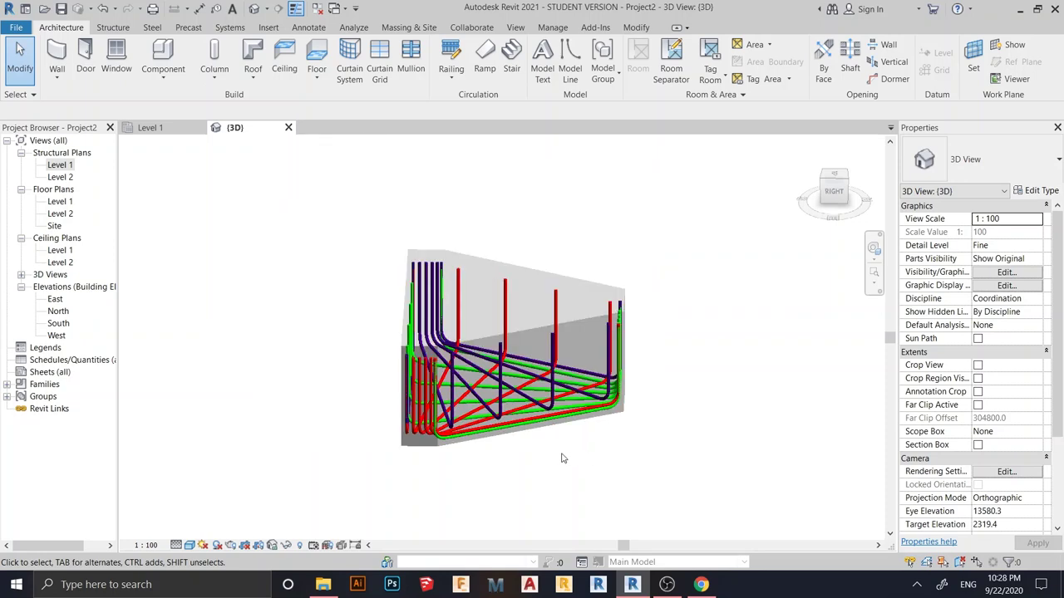
shift+middle_drag(582, 433, 608, 403)
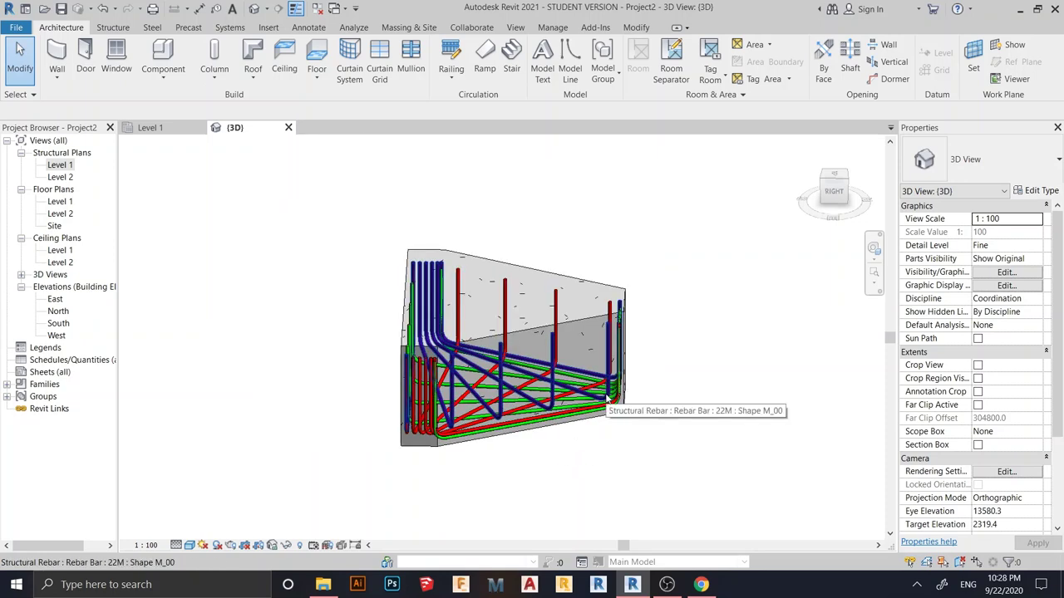